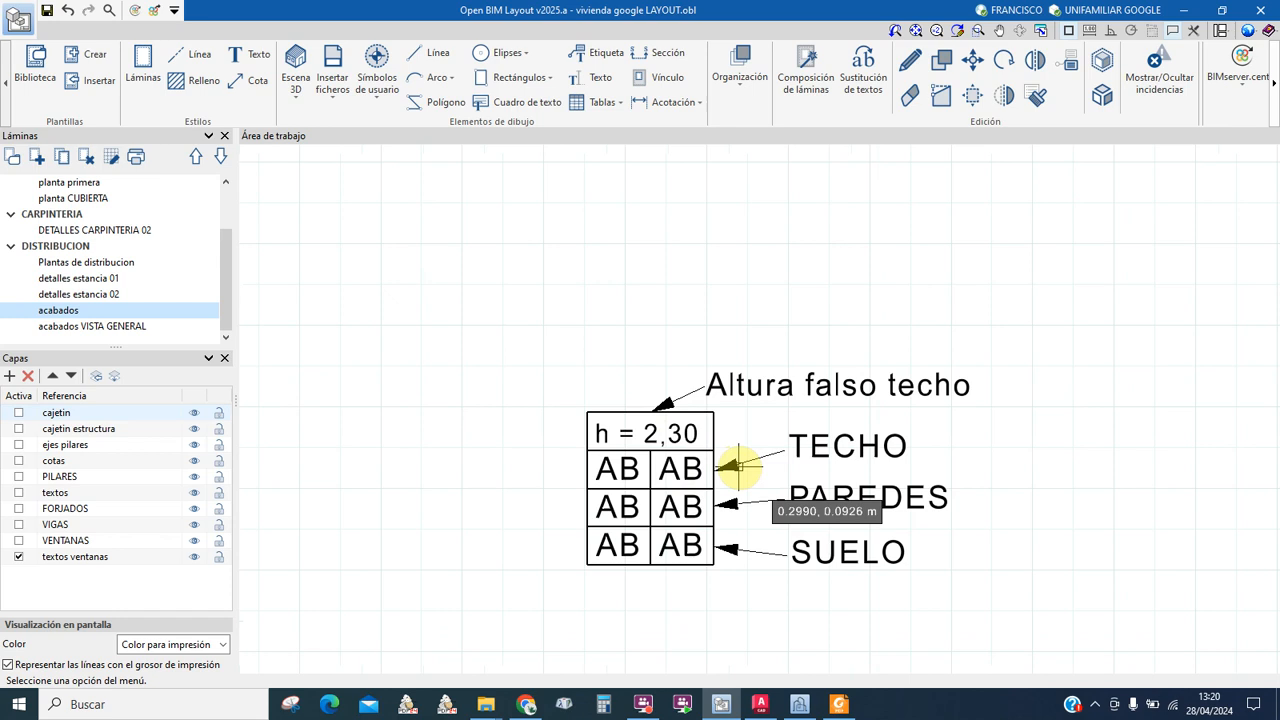
Step: Zoom out from the finish tag key and into the floor plan's room tags, e.g. 'h = 2.80' R5 T
{"action": "scroll", "coordinate": [725, 485], "scroll_direction": "down", "scroll_amount": 4}
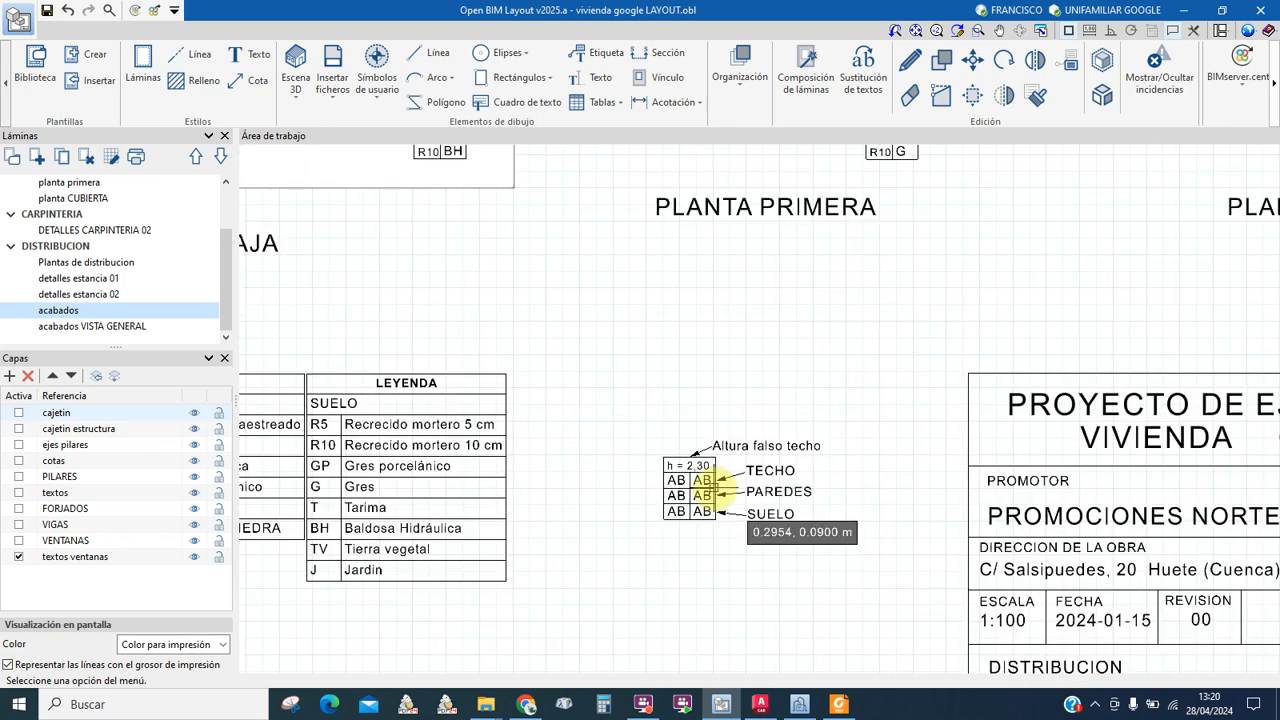
{"action": "scroll", "coordinate": [748, 500], "scroll_direction": "up", "scroll_amount": 2}
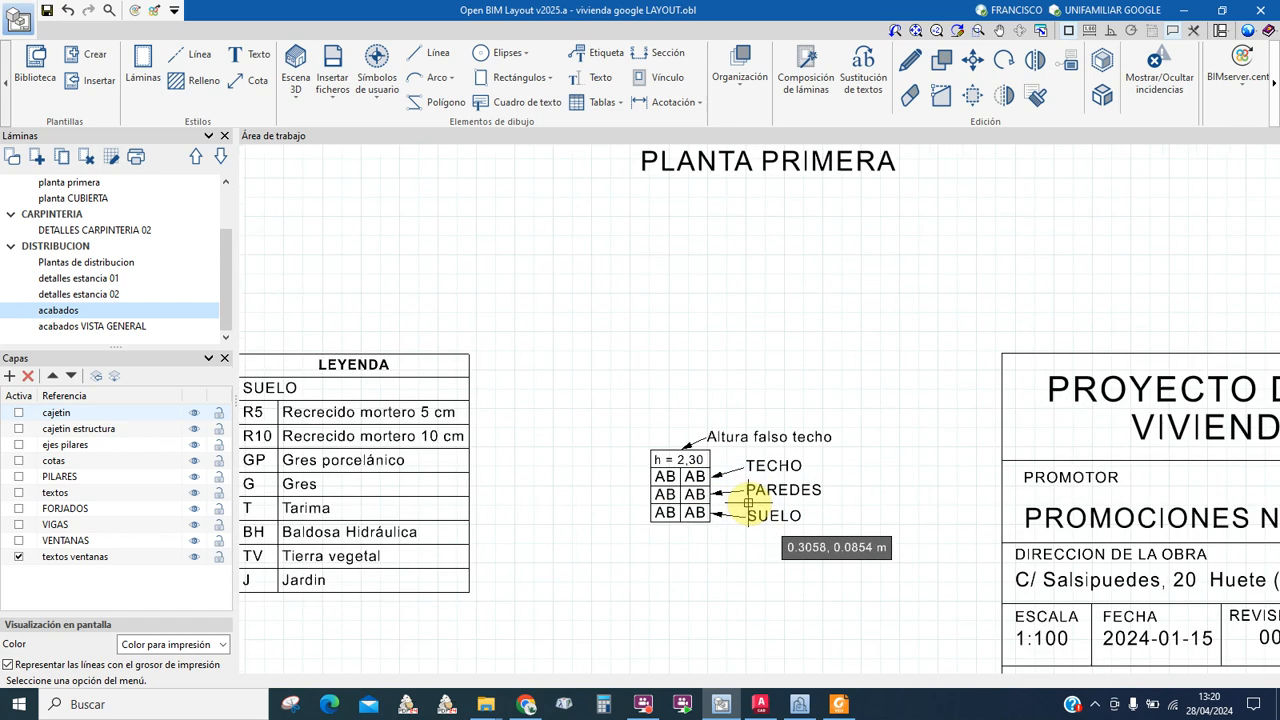
{"action": "middle_click_drag", "start_coordinate": [754, 503], "coordinate": [737, 452]}
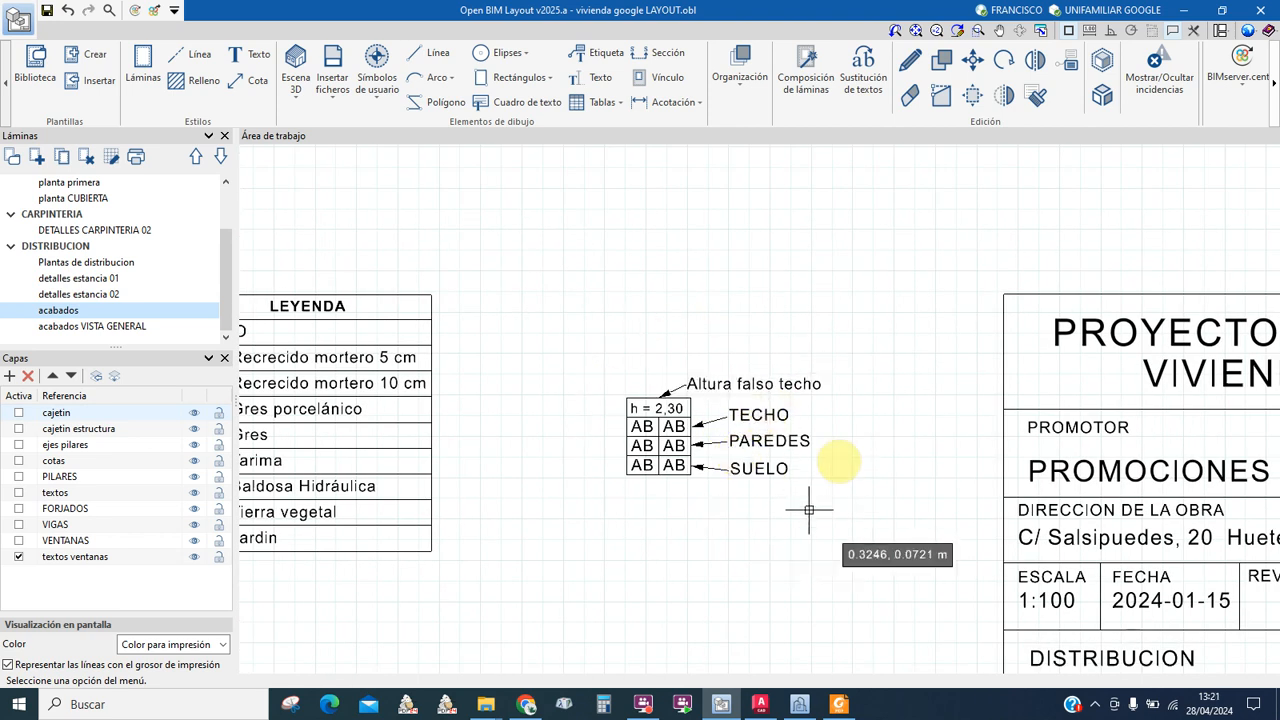
{"action": "scroll", "coordinate": [683, 398], "scroll_direction": "up", "scroll_amount": 1}
{"action": "scroll", "coordinate": [683, 398], "scroll_direction": "up", "scroll_amount": 1}
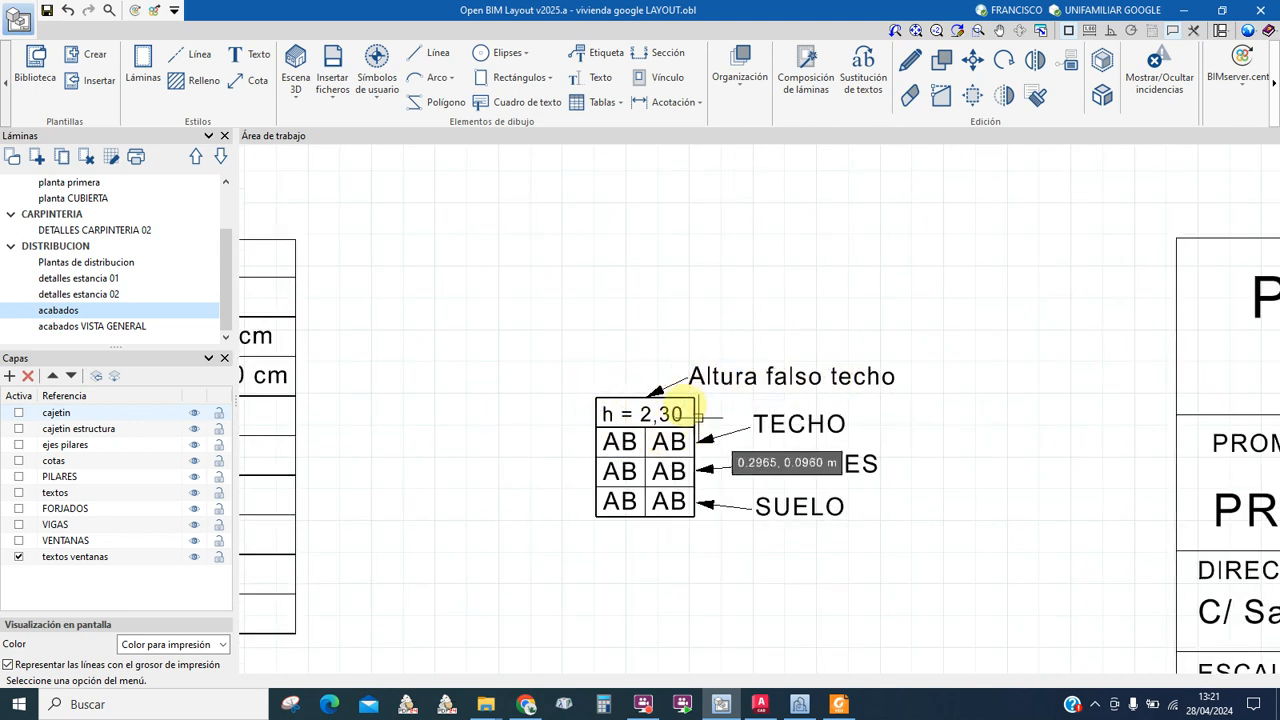
{"action": "scroll", "coordinate": [703, 485], "scroll_direction": "down", "scroll_amount": 1}
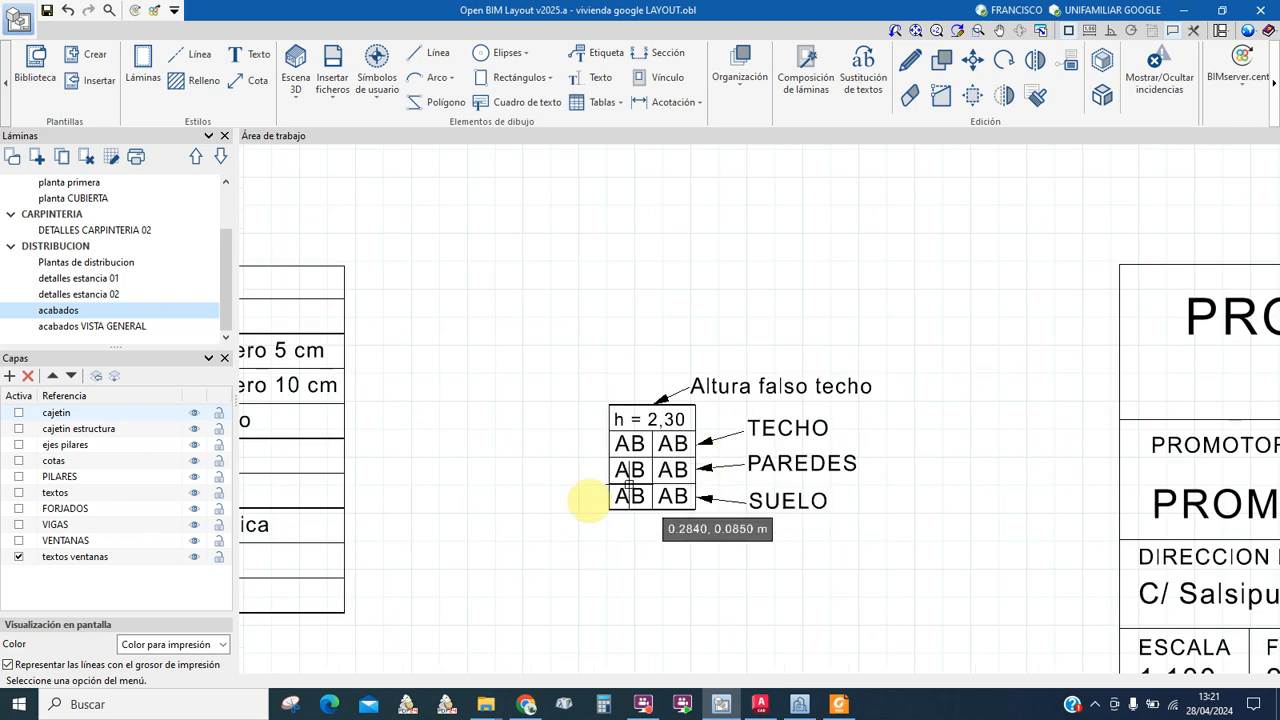
{"action": "scroll", "coordinate": [580, 520], "scroll_direction": "down", "scroll_amount": 1}
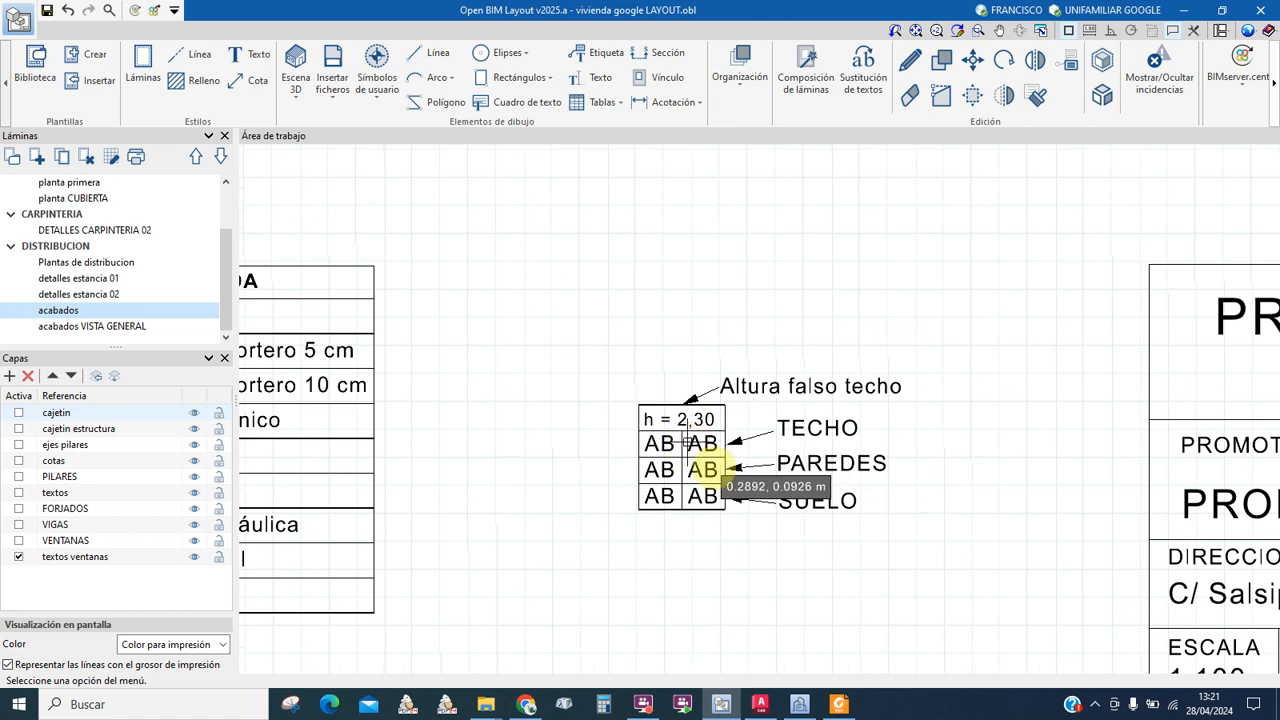
{"action": "scroll", "coordinate": [727, 484], "scroll_direction": "down", "scroll_amount": 4}
{"action": "scroll", "coordinate": [686, 356], "scroll_direction": "up", "scroll_amount": 5}
{"action": "scroll", "coordinate": [686, 350], "scroll_direction": "down", "scroll_amount": 2}
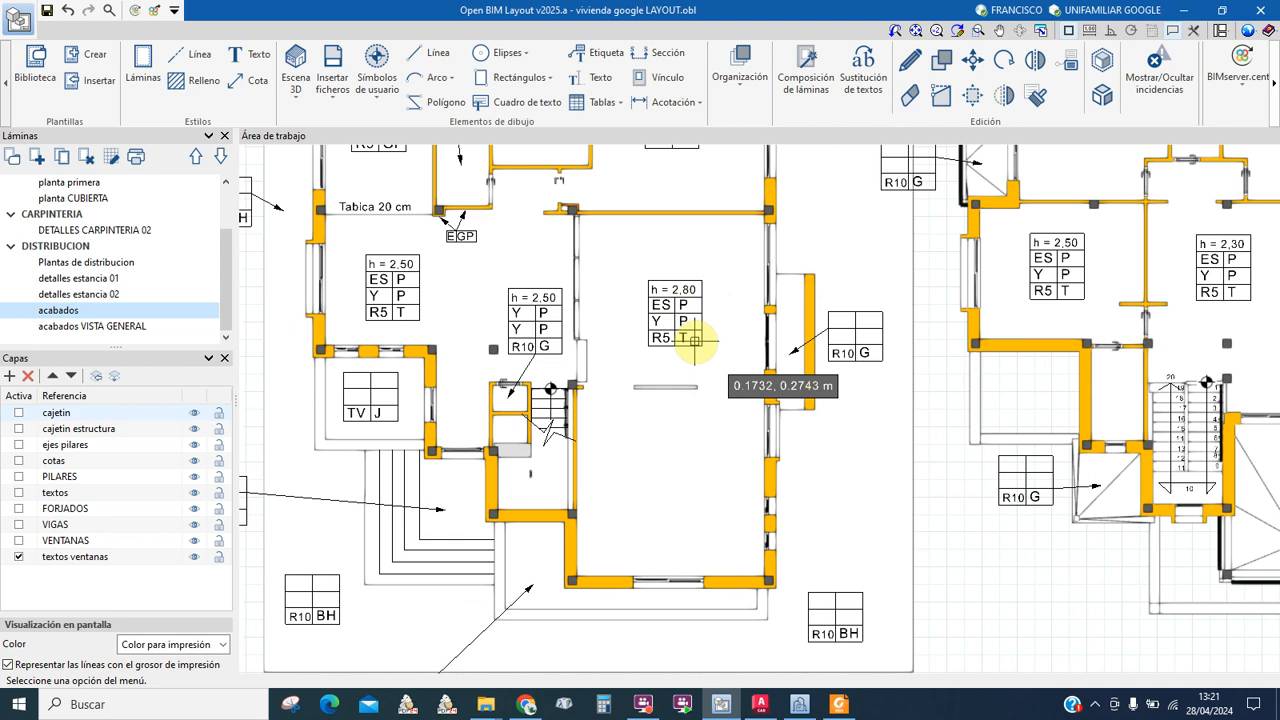
Step: Zoom in on the h = 2,30 and h = 2,50 room finish tags on the plan
{"action": "scroll", "coordinate": [626, 420], "scroll_direction": "down", "scroll_amount": 2}
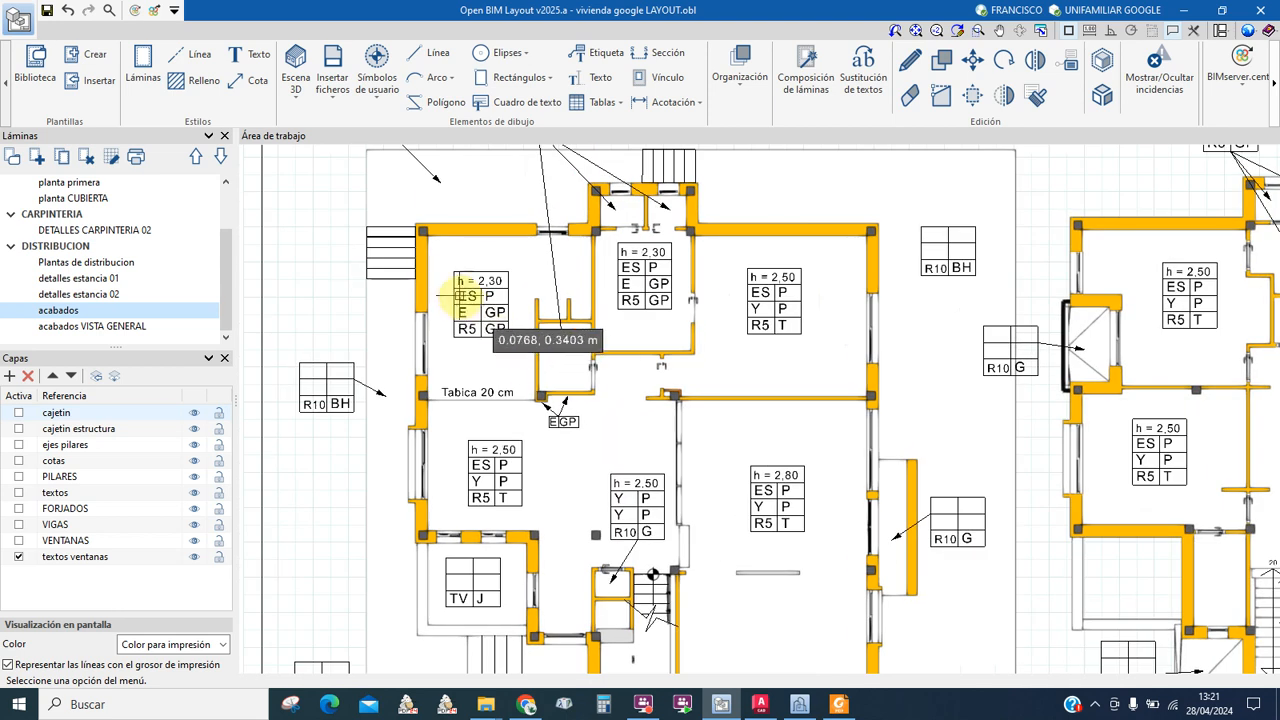
{"action": "scroll", "coordinate": [463, 289], "scroll_direction": "up", "scroll_amount": 3}
{"action": "scroll", "coordinate": [459, 297], "scroll_direction": "up", "scroll_amount": 3}
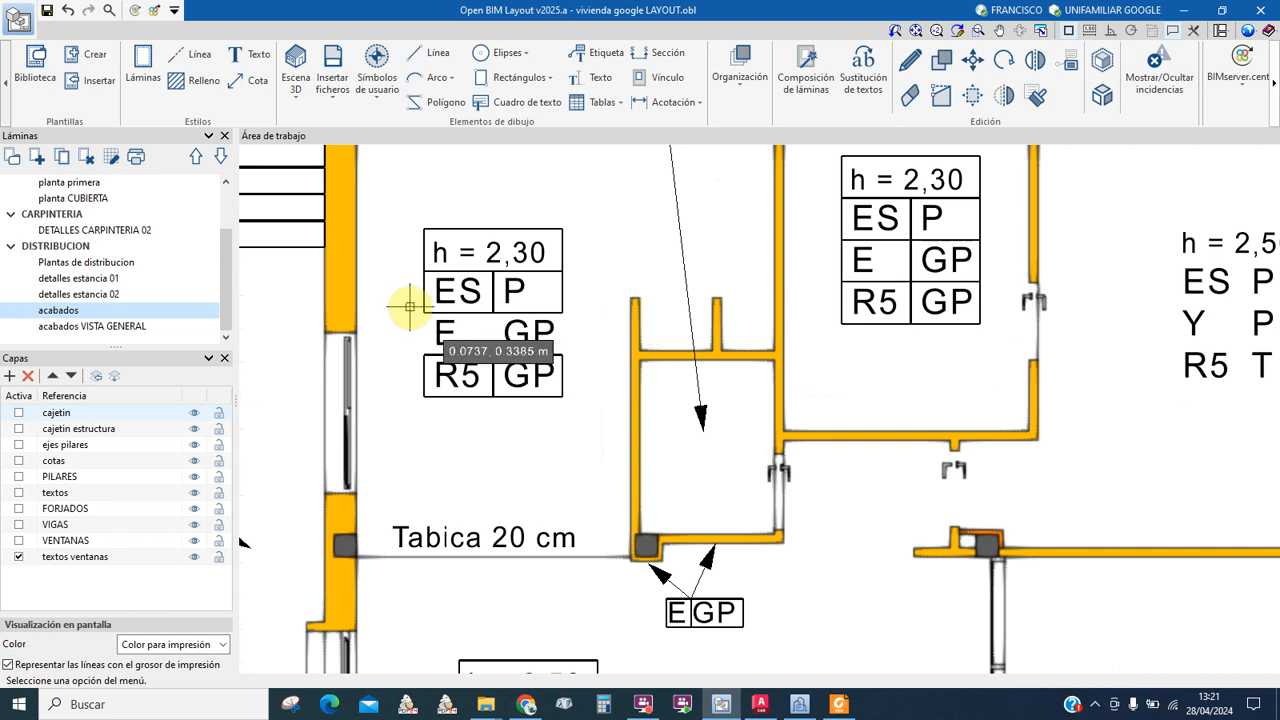
{"action": "scroll", "coordinate": [460, 312], "scroll_direction": "down", "scroll_amount": 2}
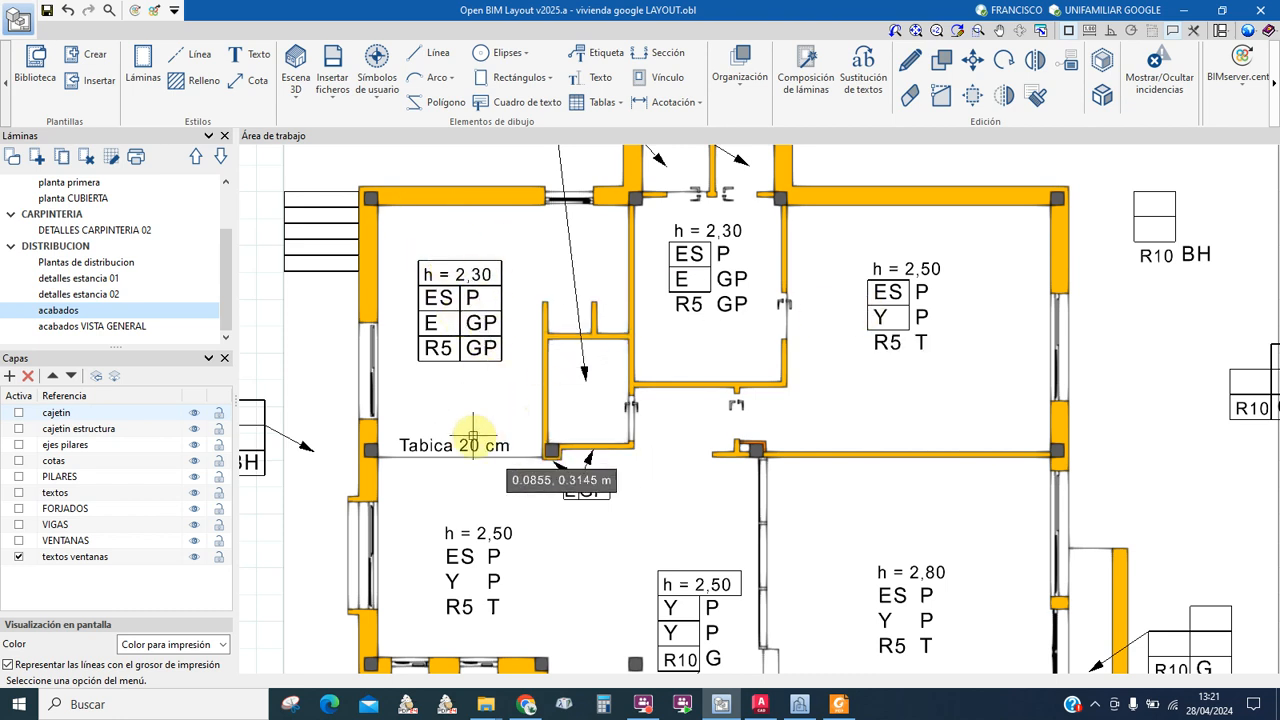
{"action": "scroll", "coordinate": [700, 494], "scroll_direction": "down", "scroll_amount": 1}
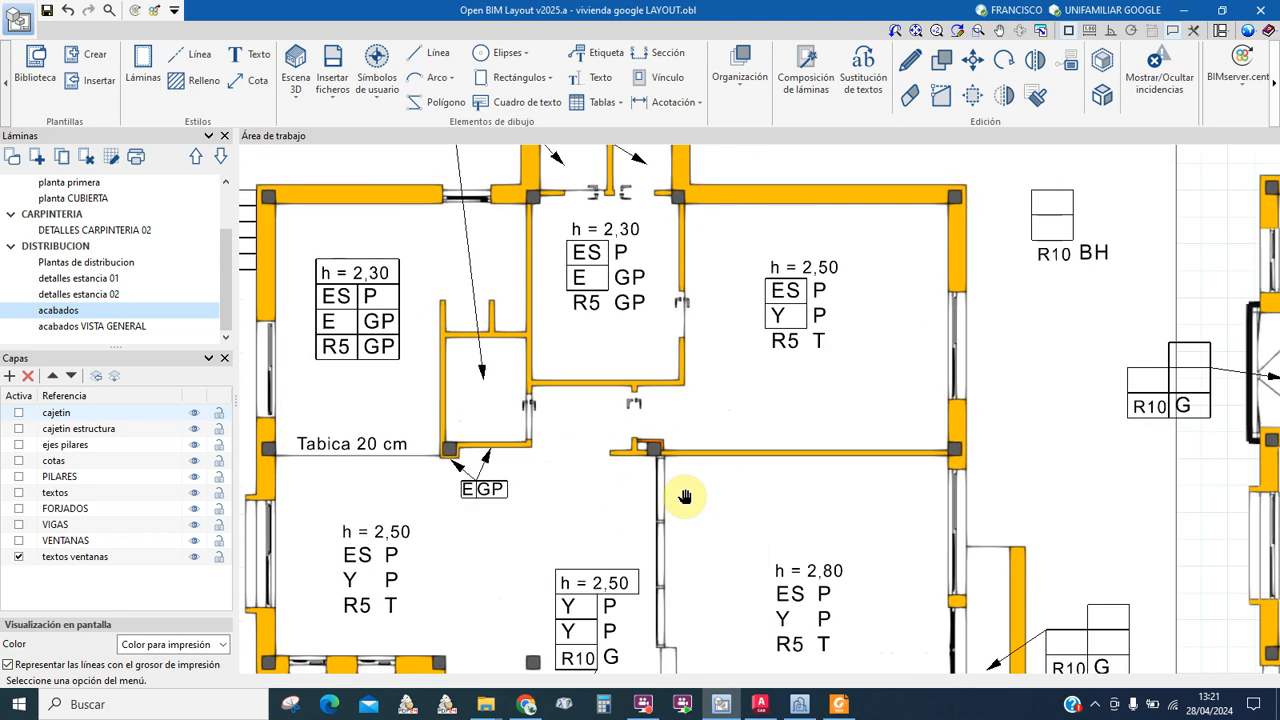
{"action": "scroll", "coordinate": [878, 305], "scroll_direction": "up", "scroll_amount": 2}
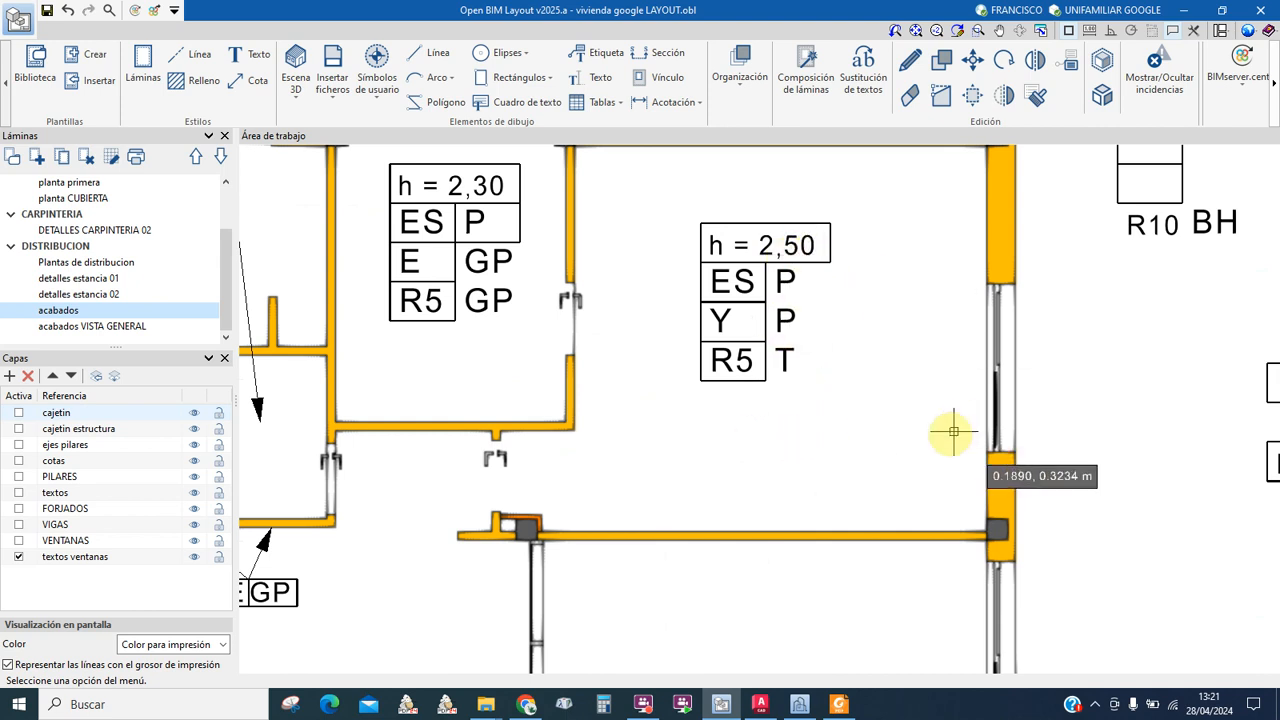
{"action": "scroll", "coordinate": [824, 461], "scroll_direction": "down", "scroll_amount": 5}
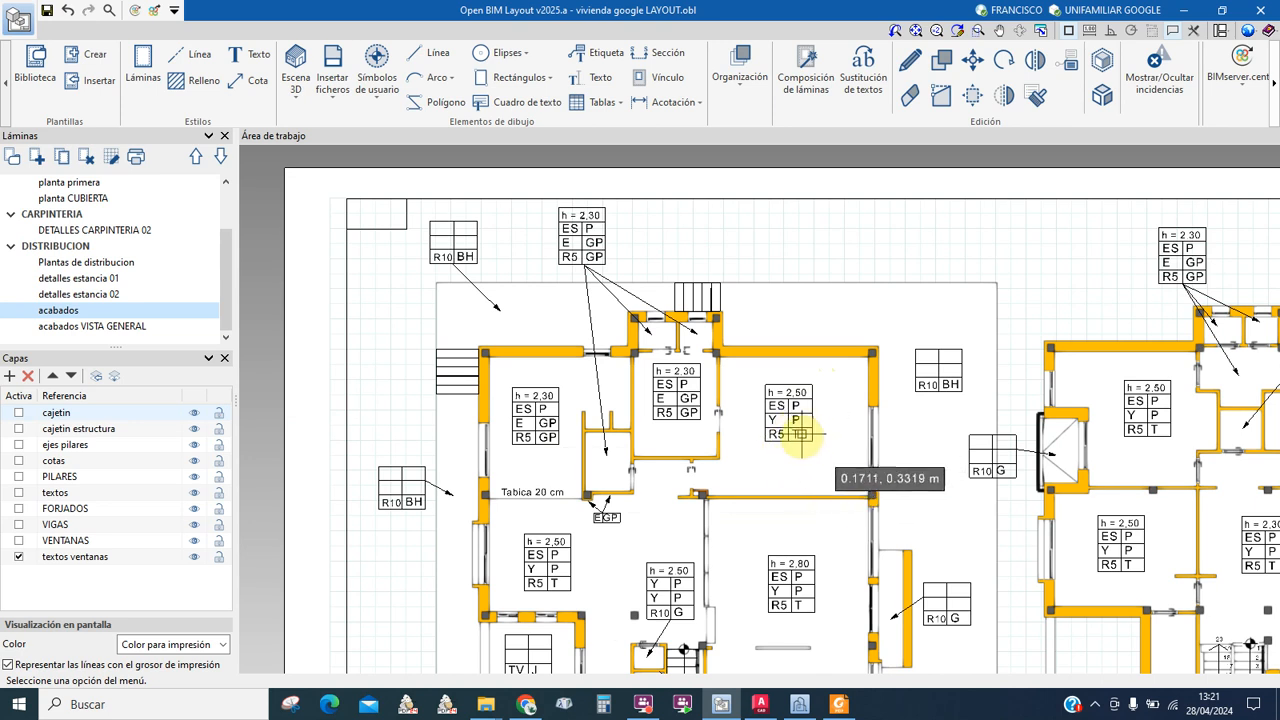
Step: Pan back and zoom into the finish tag key with its TECHO, PAREDES and SUELO cells
{"action": "middle_click_drag", "start_coordinate": [807, 461], "coordinate": [718, 313]}
{"action": "scroll", "coordinate": [726, 515], "scroll_direction": "up", "scroll_amount": 1}
{"action": "middle_click_drag", "start_coordinate": [740, 587], "coordinate": [672, 264]}
{"action": "middle_click_drag", "start_coordinate": [756, 536], "coordinate": [595, 276]}
{"action": "middle_click_drag", "start_coordinate": [736, 463], "coordinate": [569, 444]}
{"action": "scroll", "coordinate": [766, 480], "scroll_direction": "up", "scroll_amount": 4}
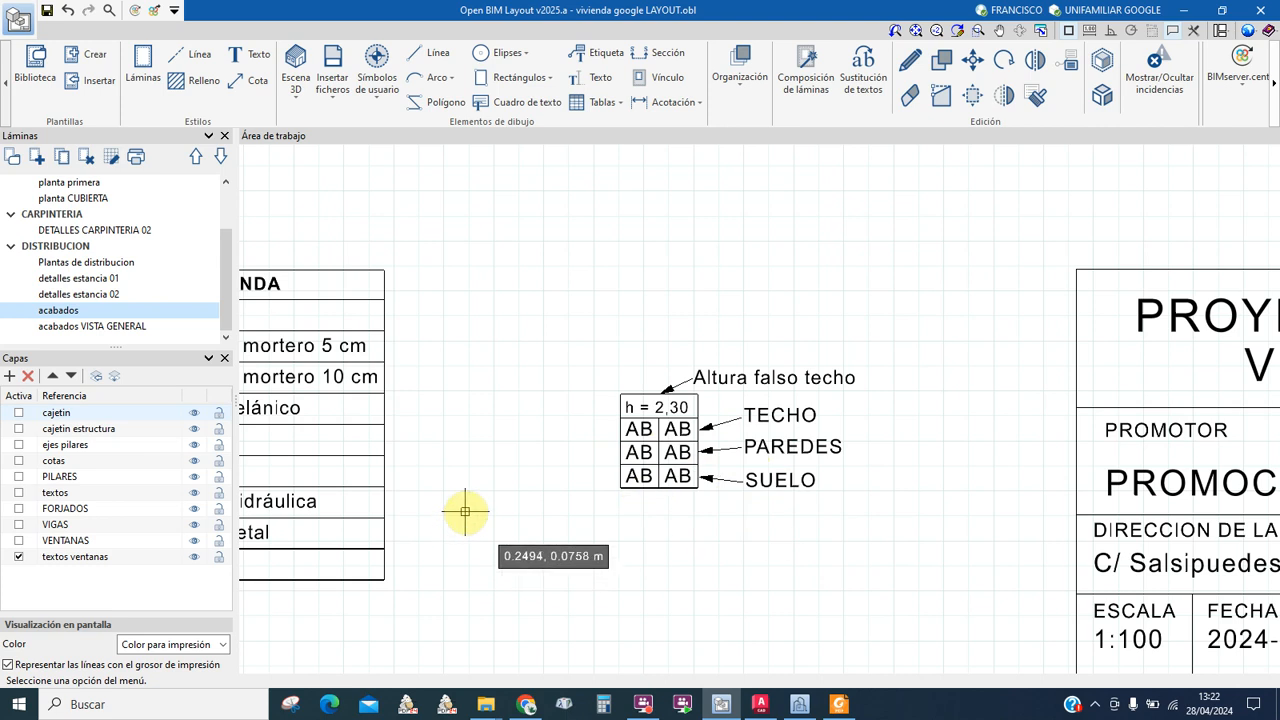
Step: Bring the three LEYENDA tables into view and zoom into the TECHO legend
{"action": "middle_click_drag", "start_coordinate": [316, 502], "coordinate": [977, 457]}
{"action": "middle_click_drag", "start_coordinate": [706, 438], "coordinate": [751, 475]}
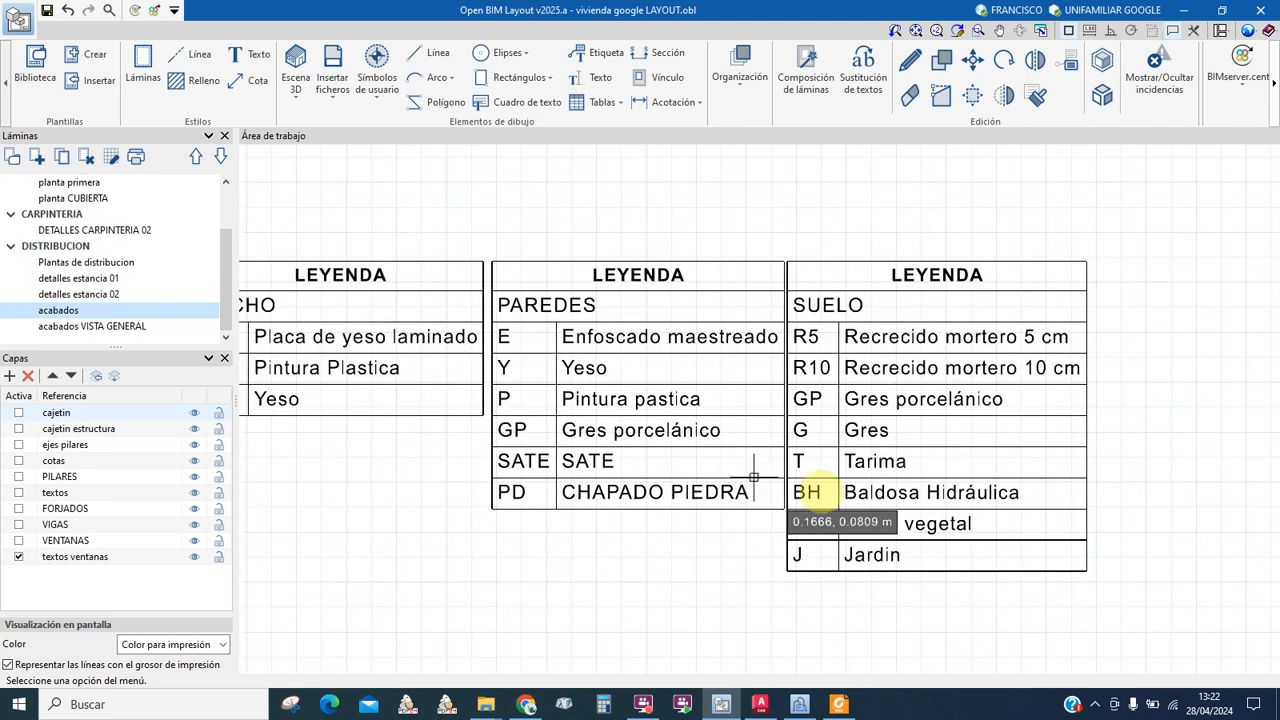
{"action": "middle_click_drag", "start_coordinate": [512, 428], "coordinate": [568, 408]}
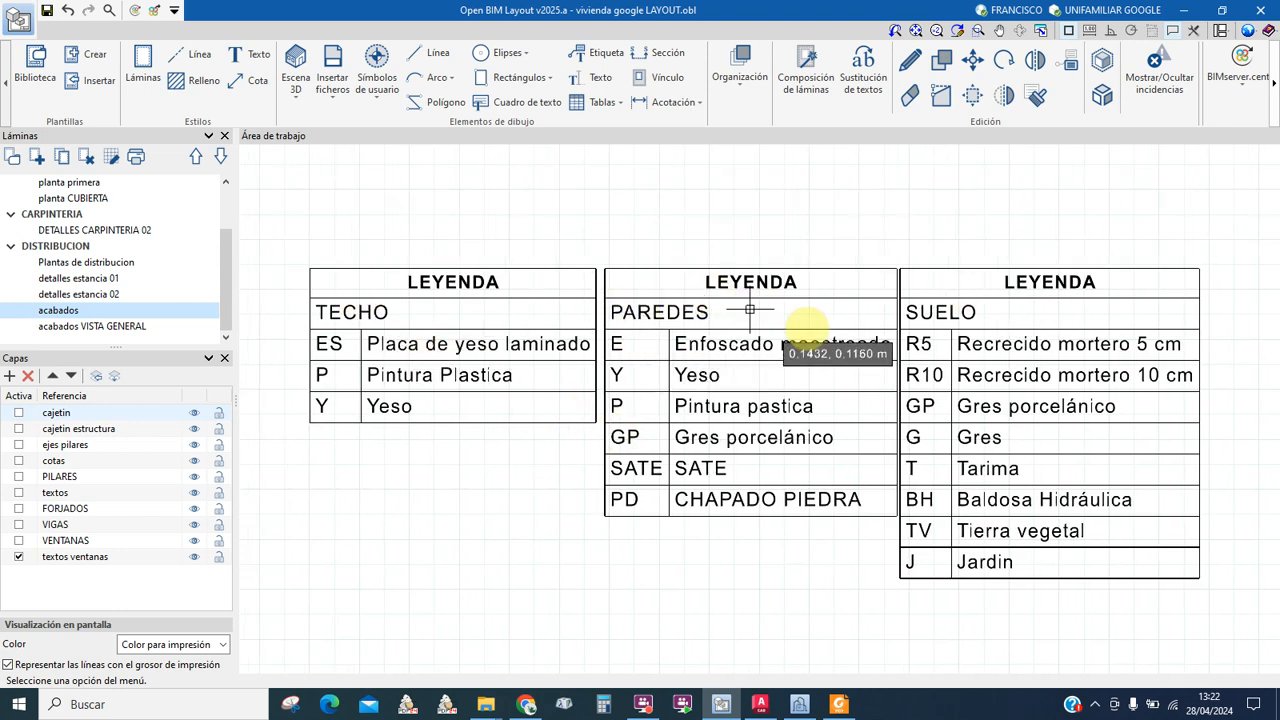
{"action": "middle_click_drag", "start_coordinate": [901, 501], "coordinate": [930, 473]}
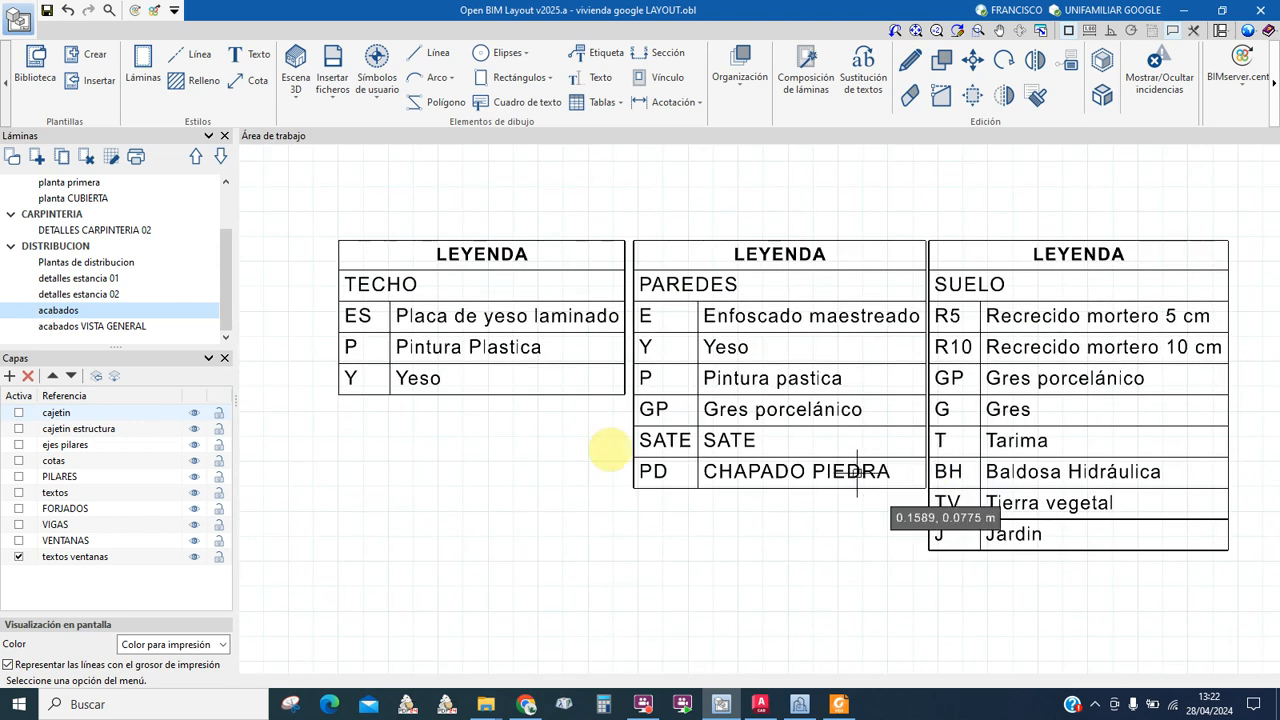
{"action": "scroll", "coordinate": [455, 316], "scroll_direction": "up", "scroll_amount": 1}
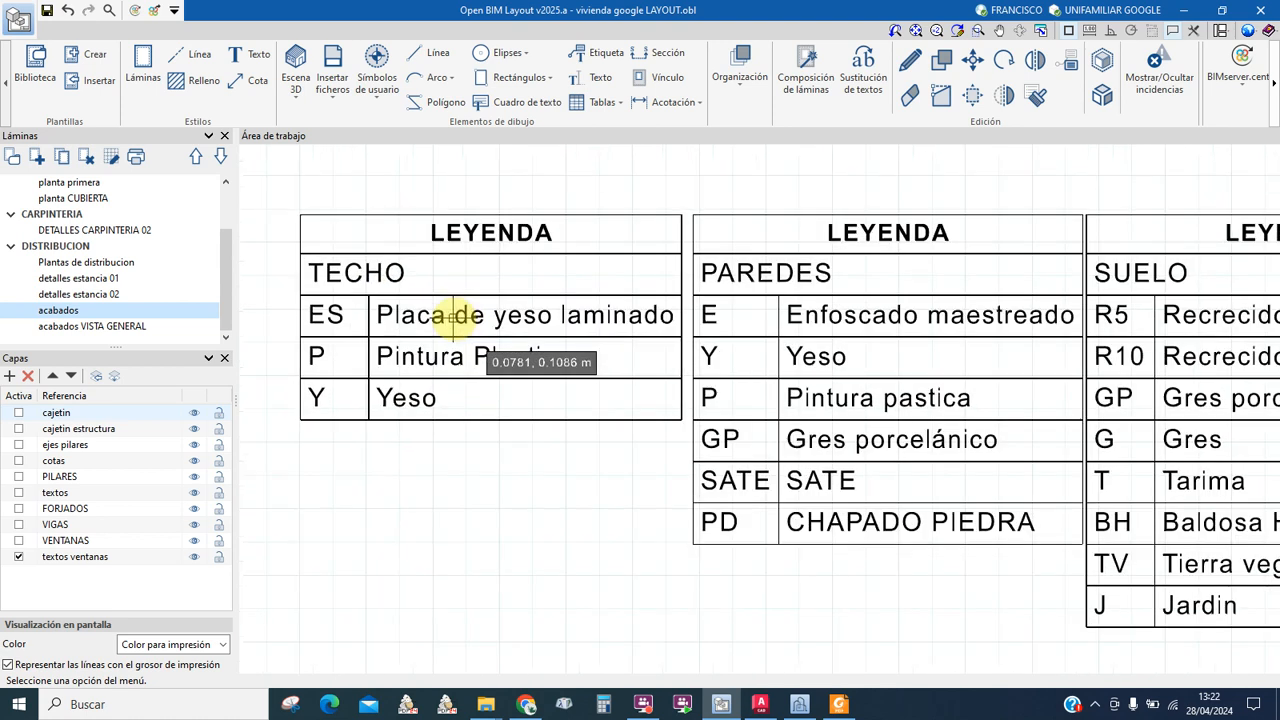
{"action": "scroll", "coordinate": [405, 316], "scroll_direction": "up", "scroll_amount": 1}
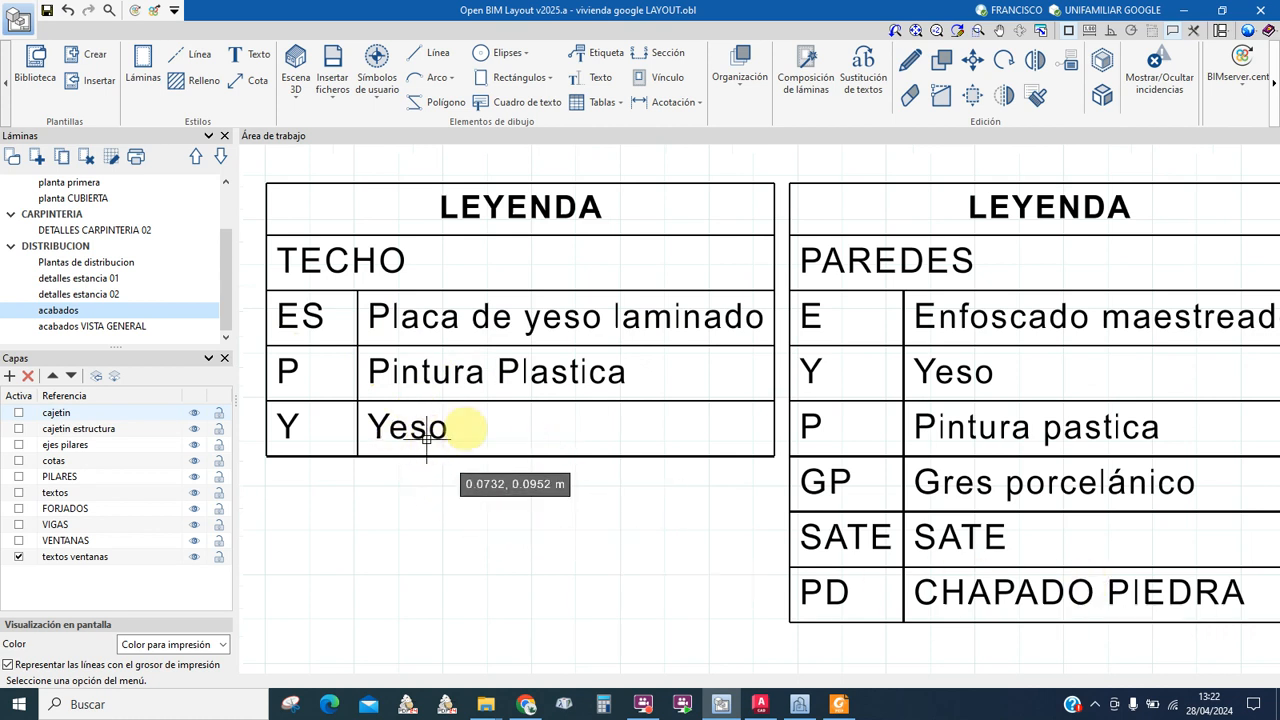
Step: Zoom out and pan to the PLANTA BAJA plan's upper rooms
{"action": "middle_click_drag", "start_coordinate": [973, 487], "coordinate": [637, 481]}
{"action": "scroll", "coordinate": [490, 476], "scroll_direction": "down", "scroll_amount": 2}
{"action": "scroll", "coordinate": [463, 297], "scroll_direction": "down", "scroll_amount": 1}
{"action": "middle_click_drag", "start_coordinate": [413, 188], "coordinate": [544, 562]}
{"action": "middle_click_drag", "start_coordinate": [563, 312], "coordinate": [583, 570]}
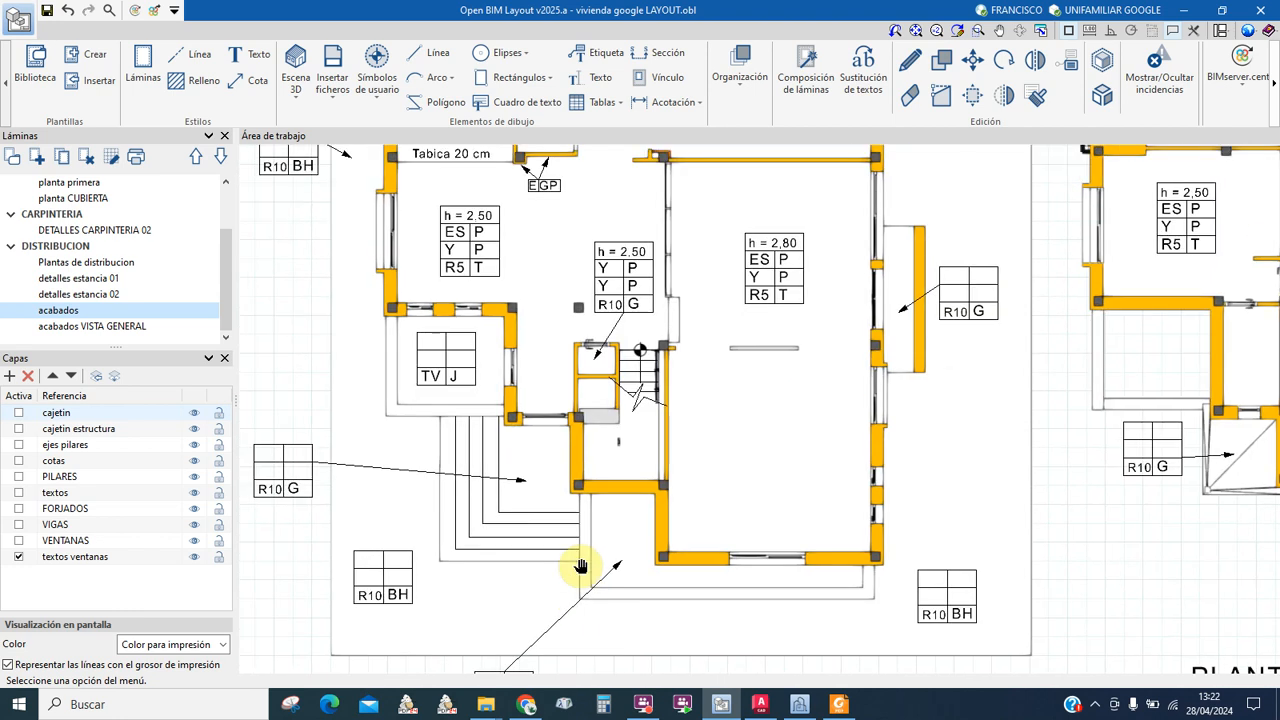
Step: Inspect the central ground-floor rooms' finish tags and the h = 2,80 room
{"action": "middle_click_drag", "start_coordinate": [607, 281], "coordinate": [604, 380]}
{"action": "scroll", "coordinate": [620, 368], "scroll_direction": "up", "scroll_amount": 3}
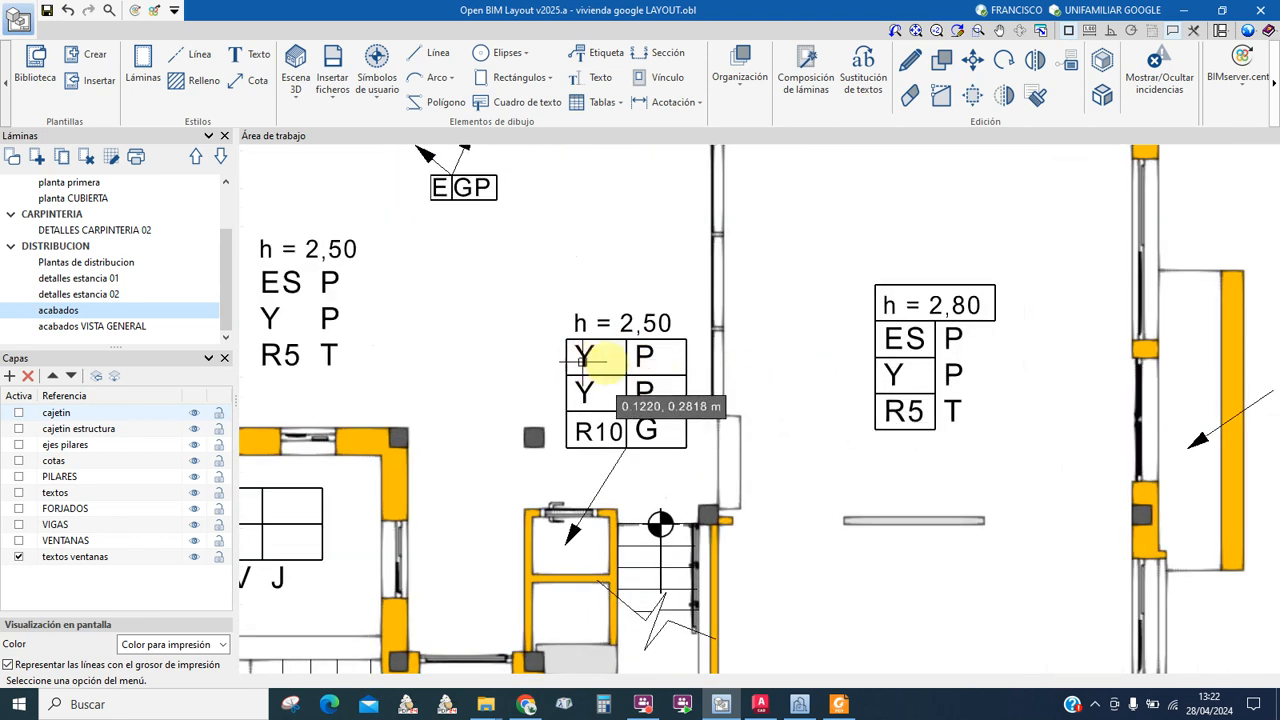
{"action": "scroll", "coordinate": [612, 370], "scroll_direction": "down", "scroll_amount": 2}
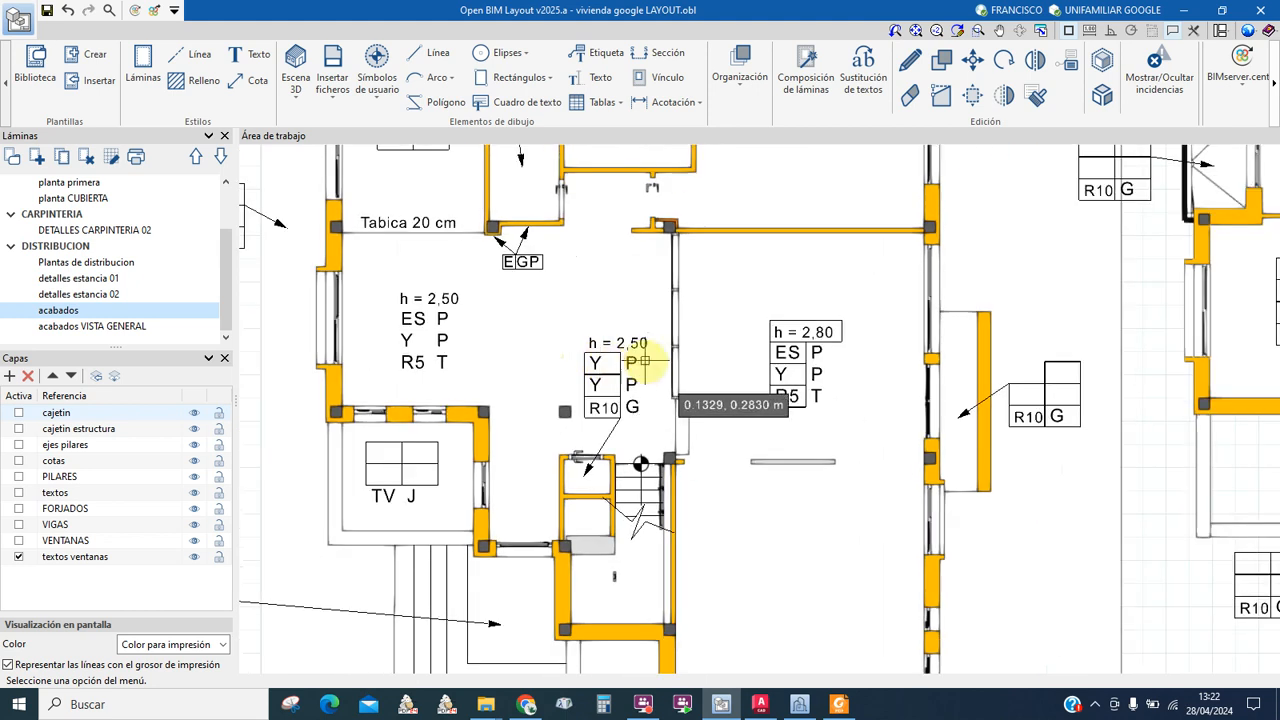
{"action": "middle_click_drag", "start_coordinate": [655, 465], "coordinate": [592, 400]}
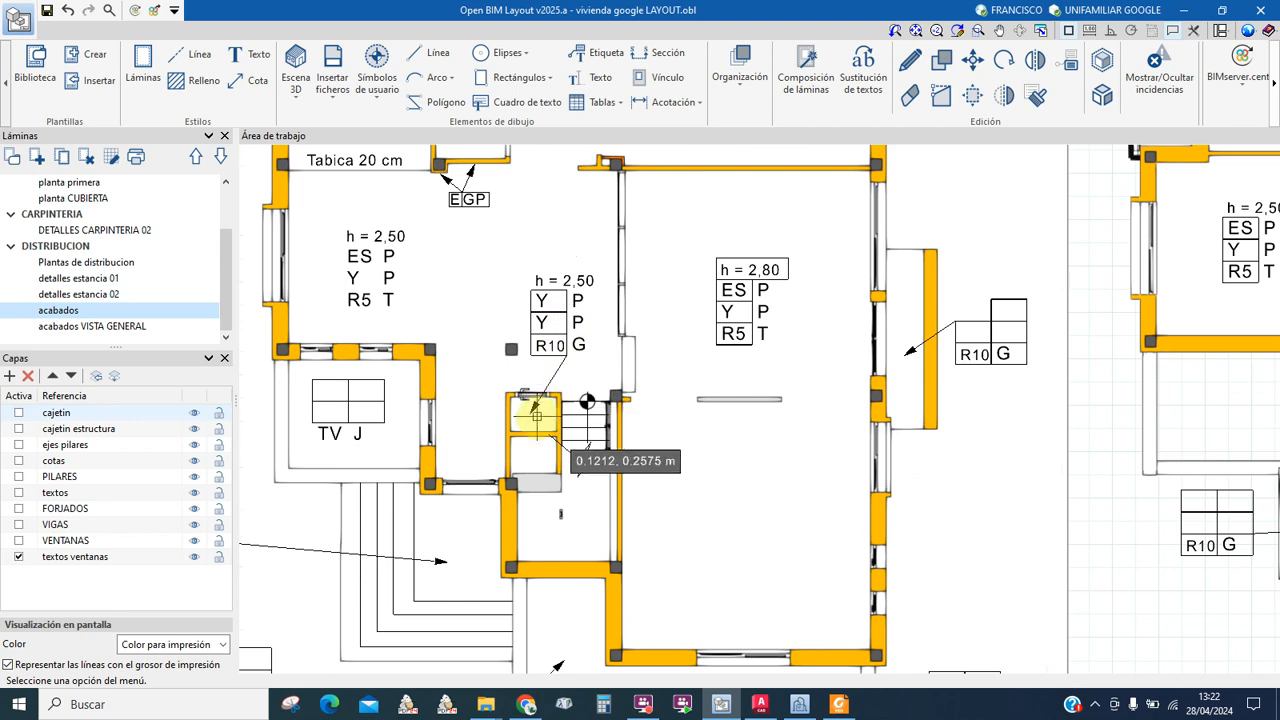
{"action": "scroll", "coordinate": [535, 425], "scroll_direction": "up", "scroll_amount": 2}
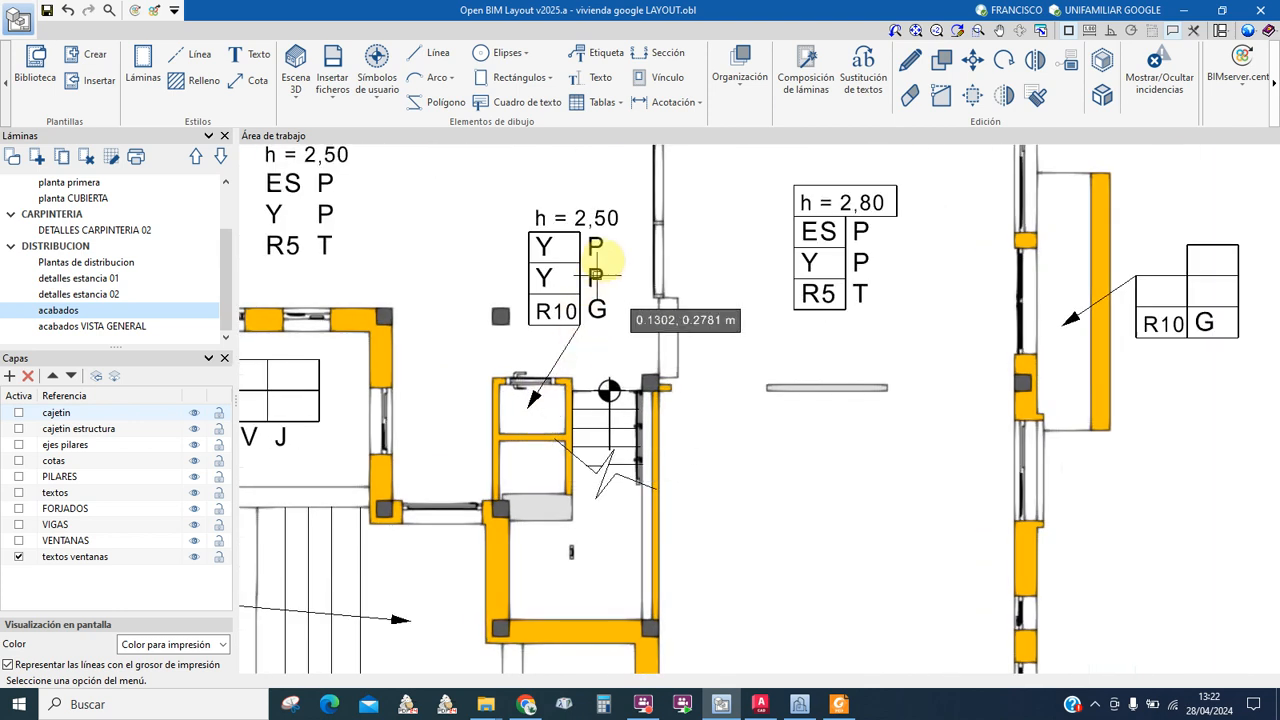
{"action": "middle_click_drag", "start_coordinate": [457, 236], "coordinate": [480, 302]}
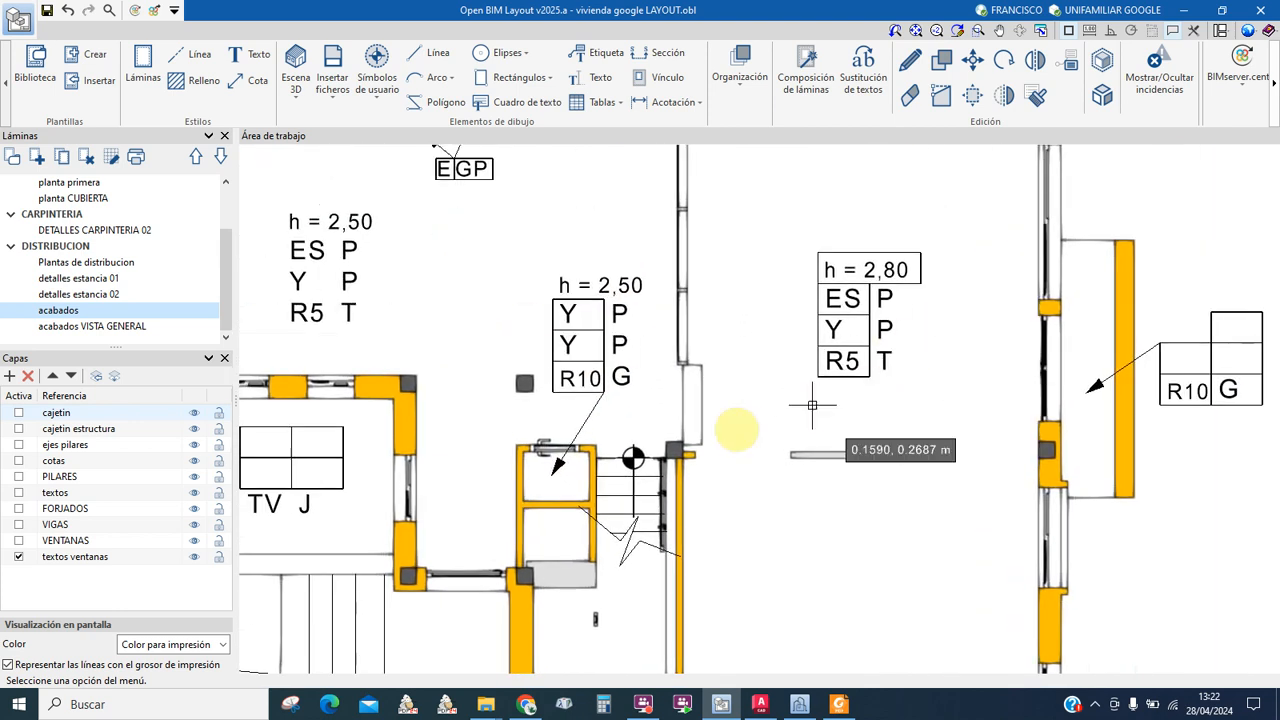
{"action": "scroll", "coordinate": [912, 400], "scroll_direction": "down", "scroll_amount": 2}
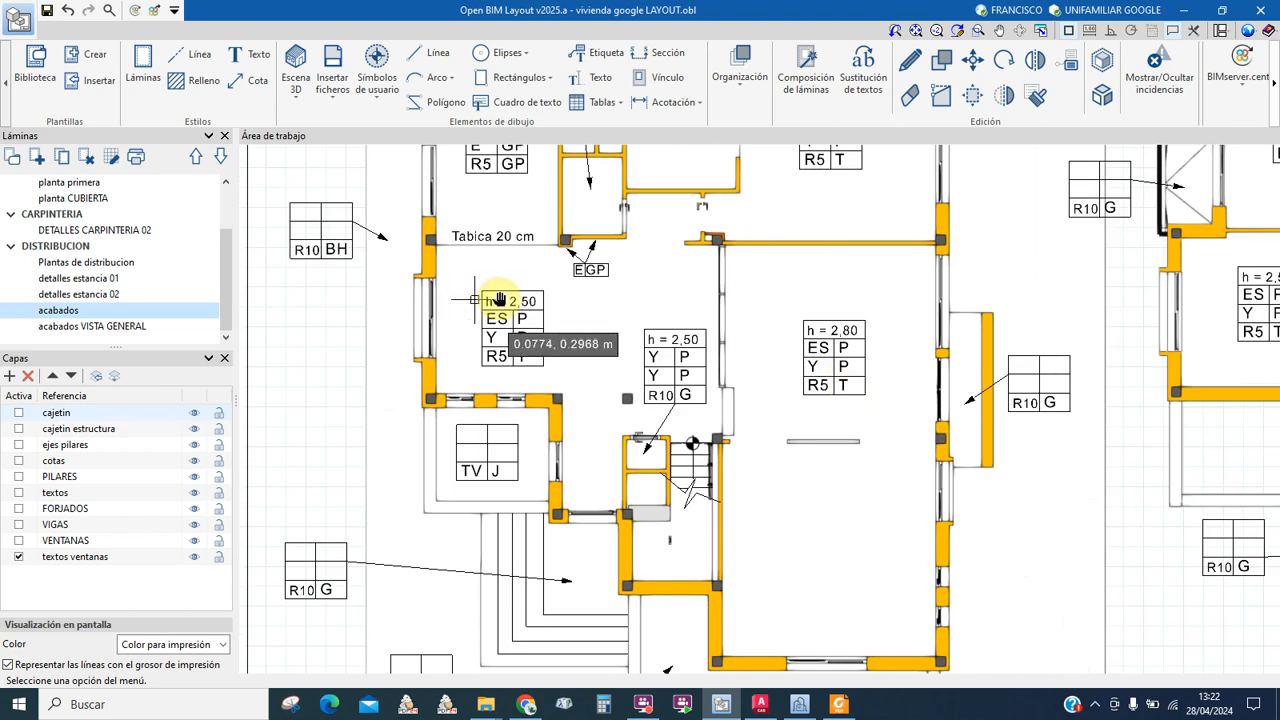
{"action": "scroll", "coordinate": [476, 298], "scroll_direction": "up", "scroll_amount": 2}
Step: Glance down at the LEYENDA tables, then return to the upper rooms' finish tags
{"action": "middle_click_drag", "start_coordinate": [584, 468], "coordinate": [560, 190]}
{"action": "scroll", "coordinate": [591, 487], "scroll_direction": "down", "scroll_amount": 1}
{"action": "middle_click_drag", "start_coordinate": [590, 600], "coordinate": [628, 226]}
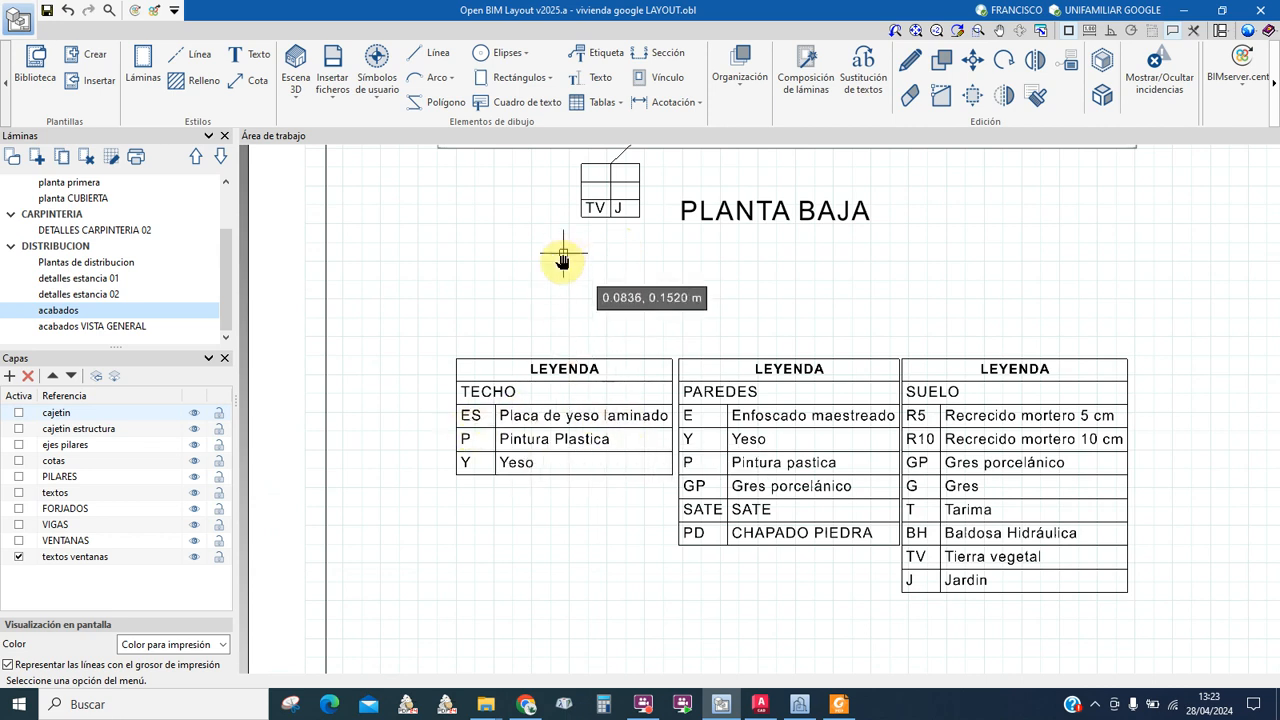
{"action": "middle_click_drag", "start_coordinate": [563, 254], "coordinate": [551, 606]}
{"action": "middle_click_drag", "start_coordinate": [542, 315], "coordinate": [516, 616]}
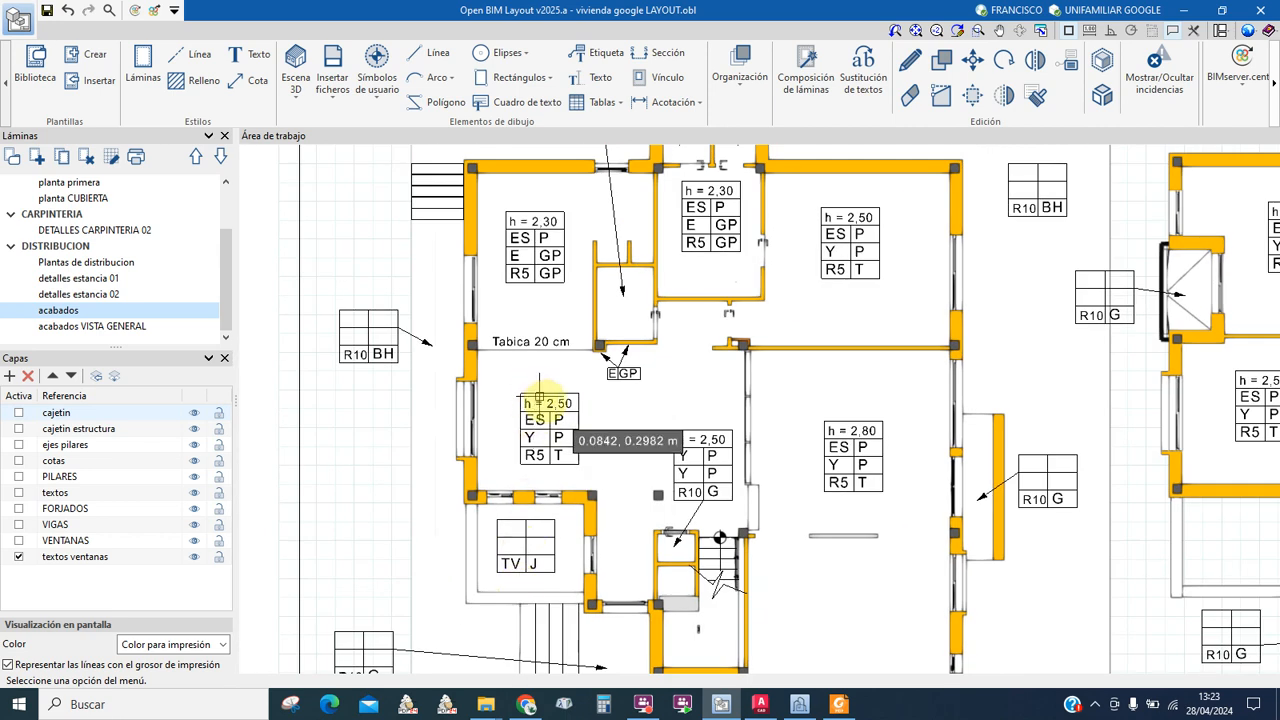
{"action": "scroll", "coordinate": [540, 420], "scroll_direction": "up", "scroll_amount": 3}
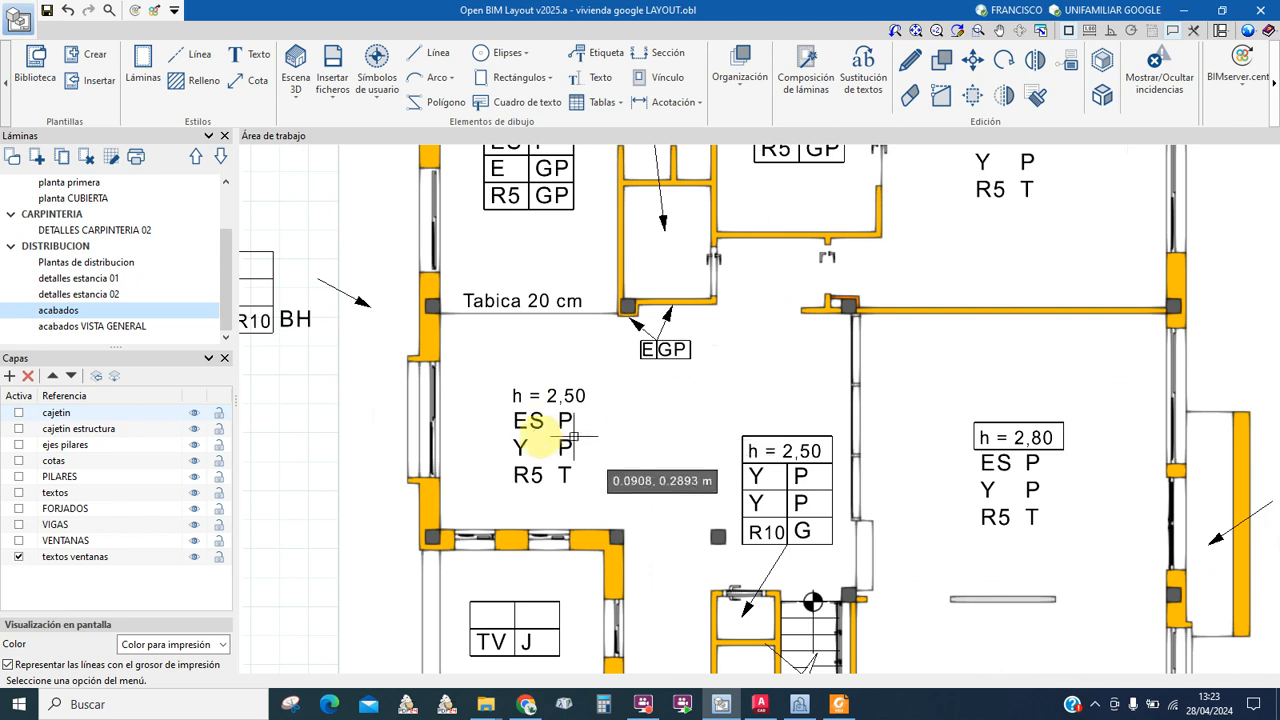
{"action": "scroll", "coordinate": [536, 431], "scroll_direction": "down", "scroll_amount": 3}
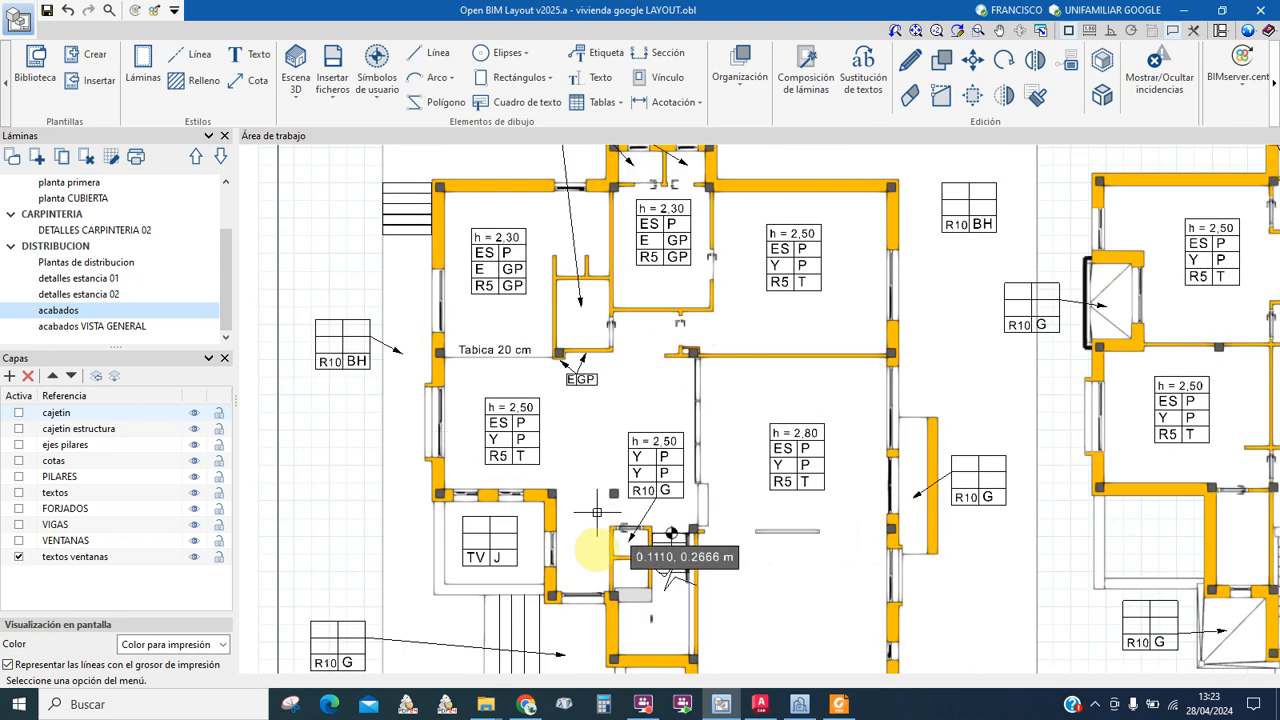
Step: Pan down to the PAREDES and SUELO legends and the finish tag key below the plan
{"action": "middle_click_drag", "start_coordinate": [785, 591], "coordinate": [668, 234]}
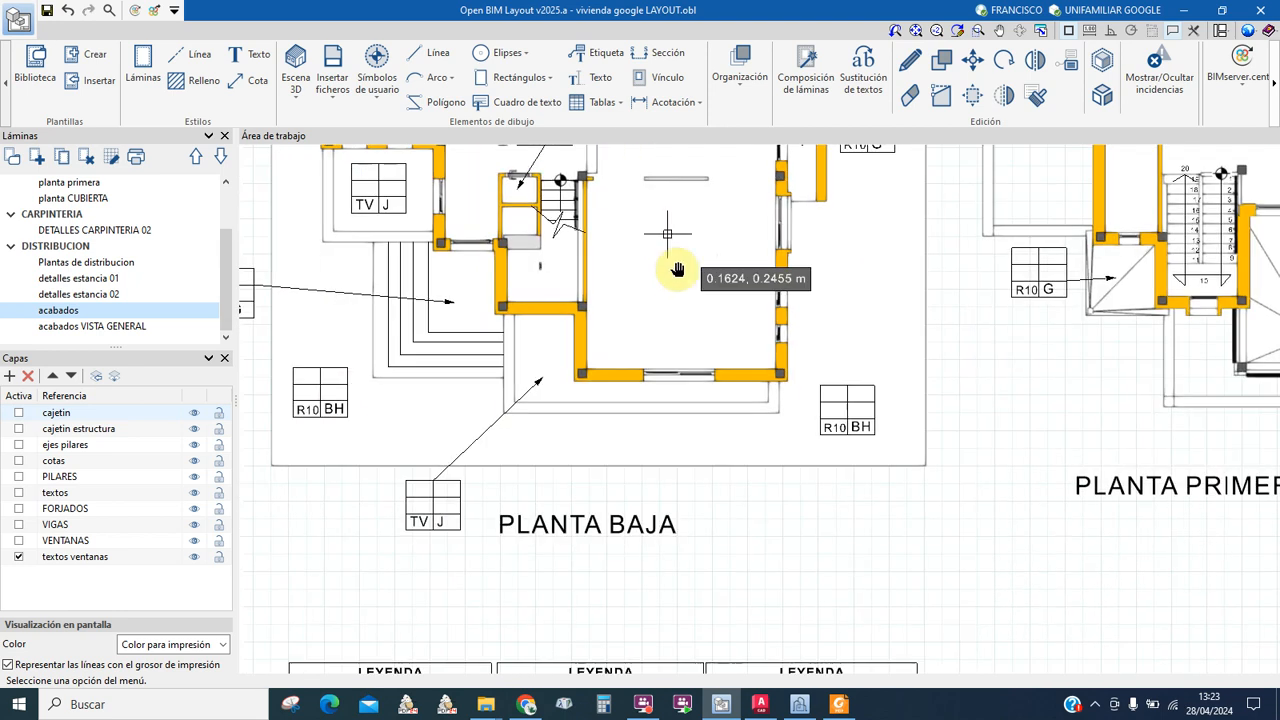
{"action": "middle_click_drag", "start_coordinate": [787, 524], "coordinate": [643, 236]}
{"action": "middle_click_drag", "start_coordinate": [648, 458], "coordinate": [631, 363]}
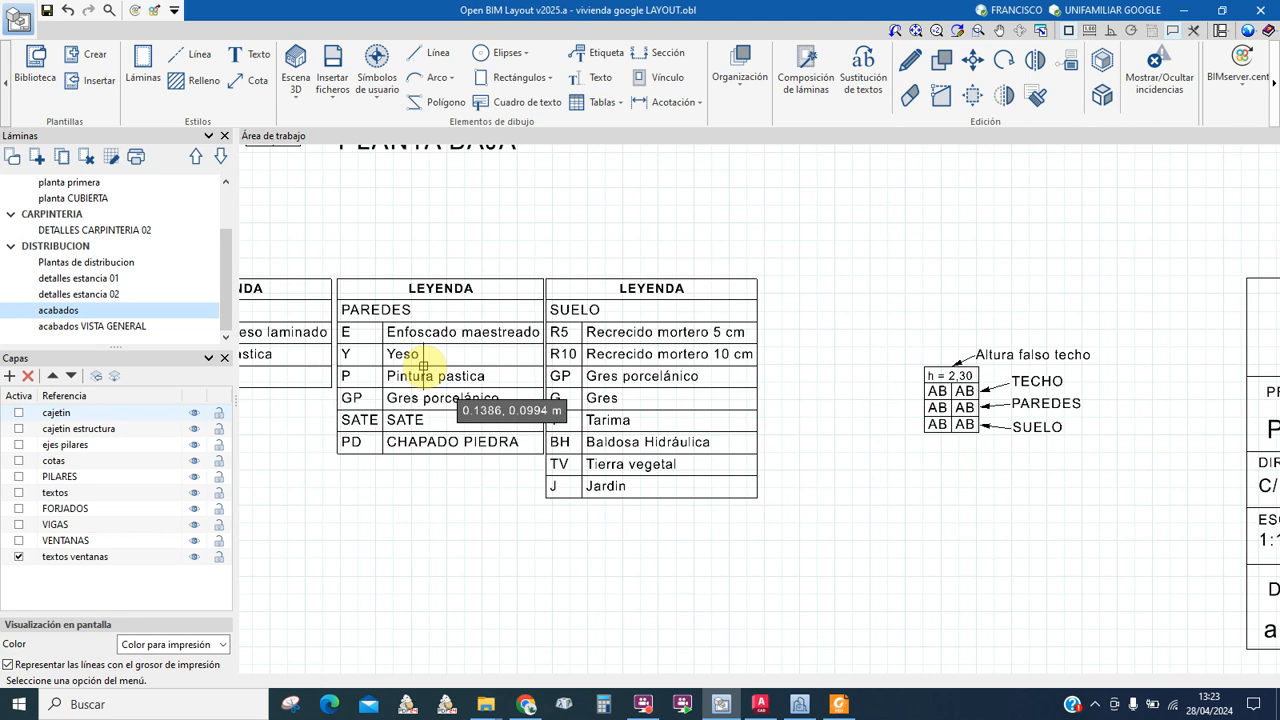
{"action": "scroll", "coordinate": [551, 514], "scroll_direction": "down", "scroll_amount": 5}
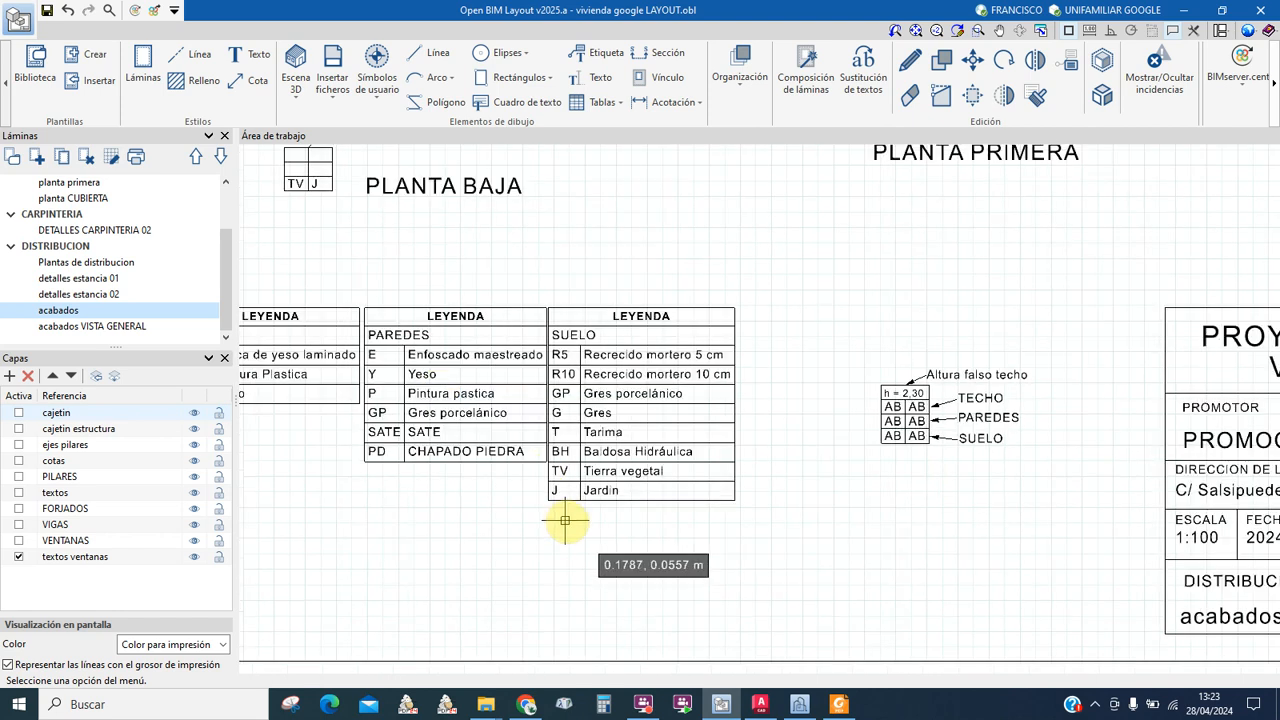
{"action": "scroll", "coordinate": [560, 449], "scroll_direction": "up", "scroll_amount": 6}
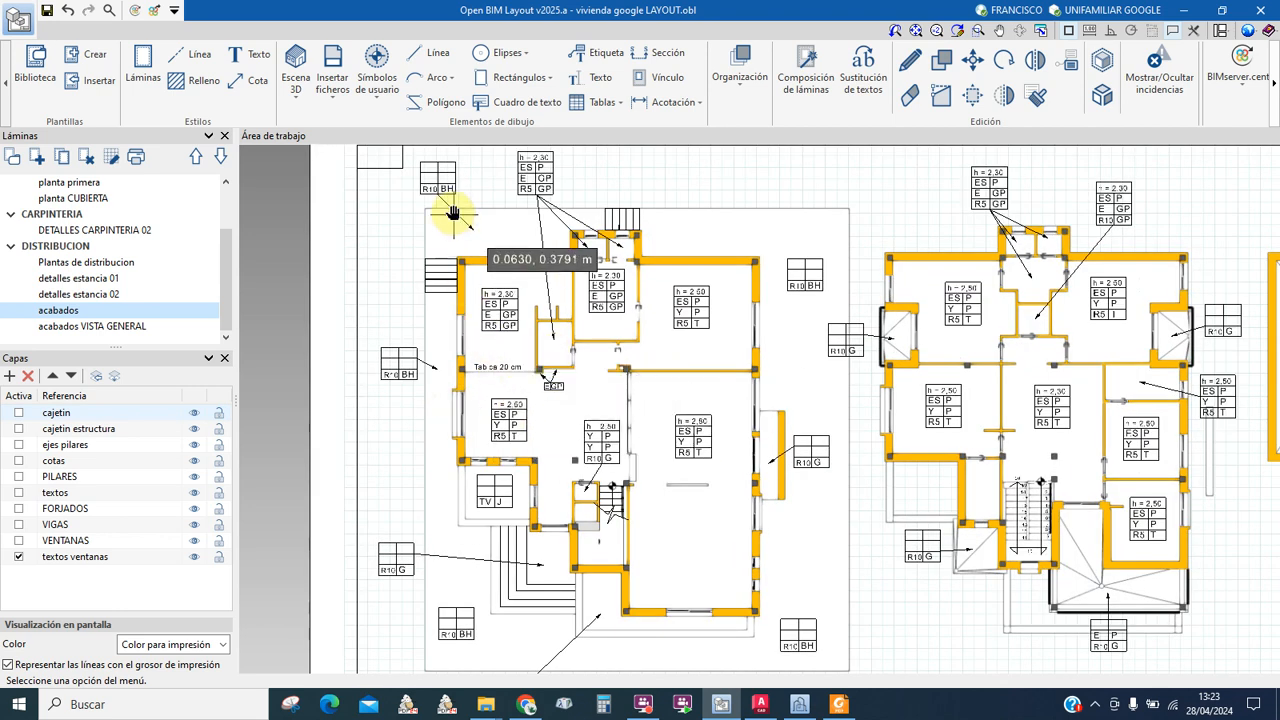
{"action": "scroll", "coordinate": [443, 248], "scroll_direction": "up", "scroll_amount": 3}
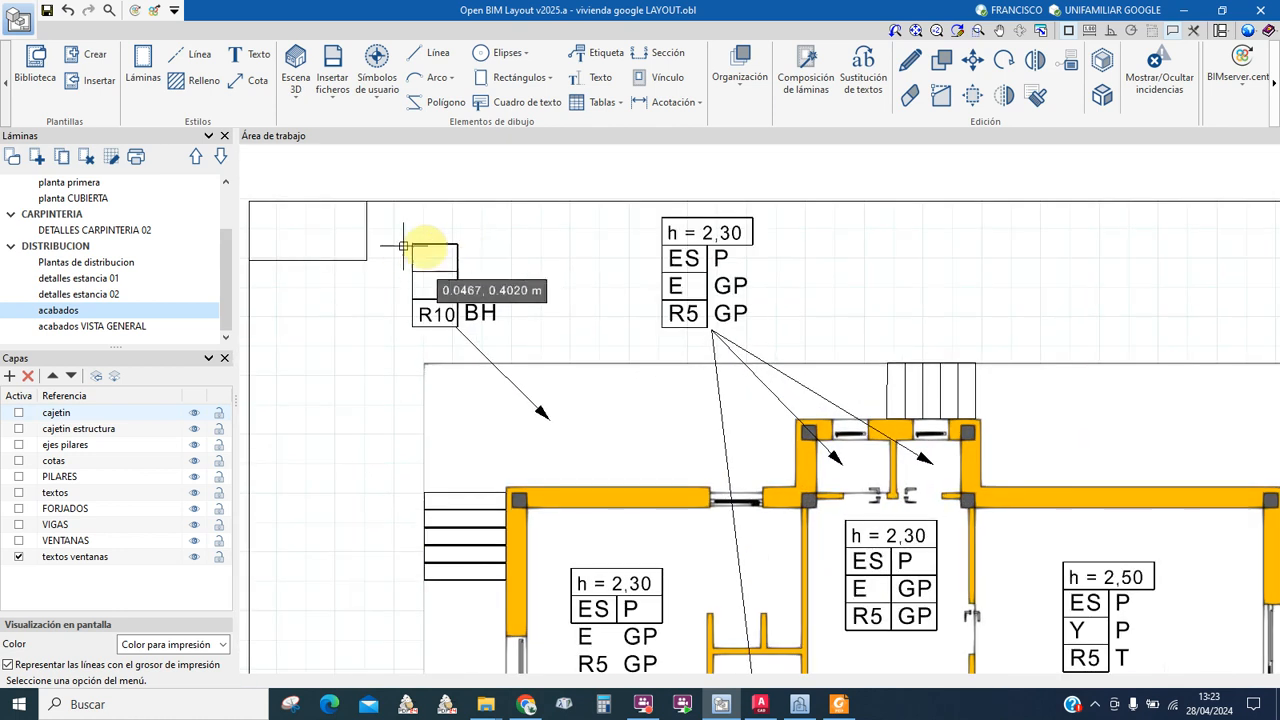
{"action": "scroll", "coordinate": [474, 294], "scroll_direction": "down", "scroll_amount": 2}
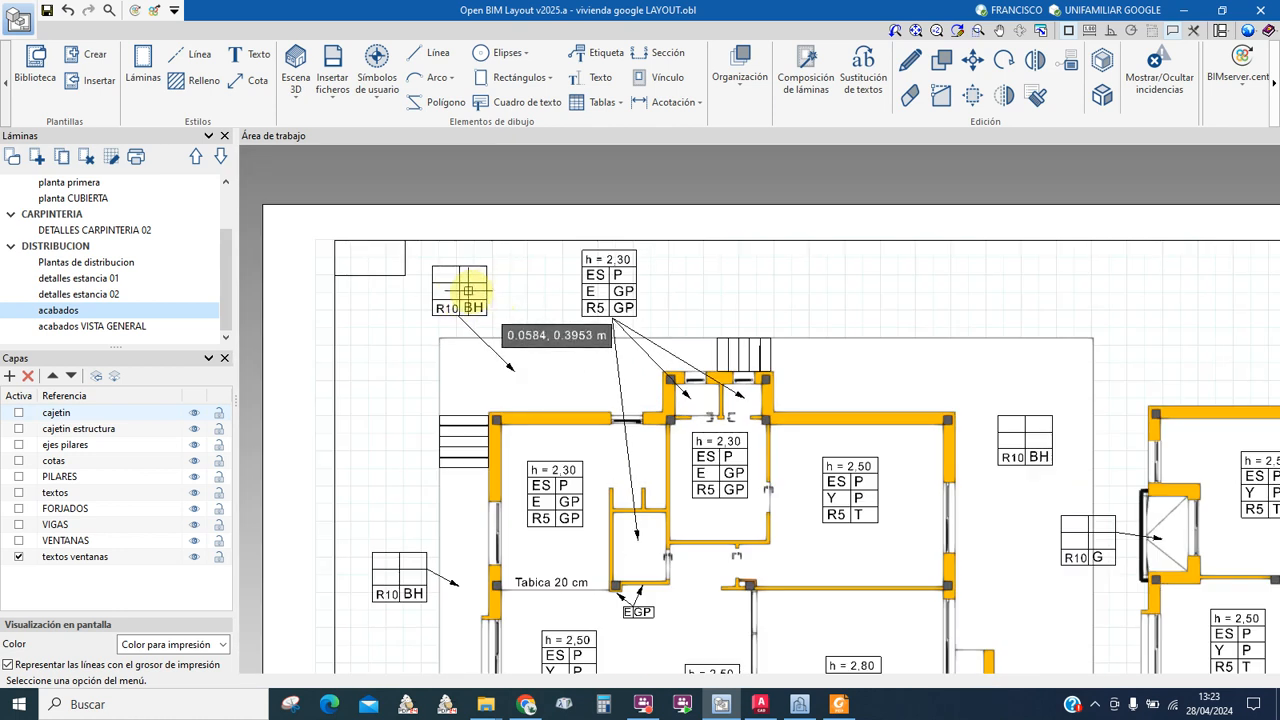
{"action": "middle_click_drag", "start_coordinate": [522, 367], "coordinate": [474, 289]}
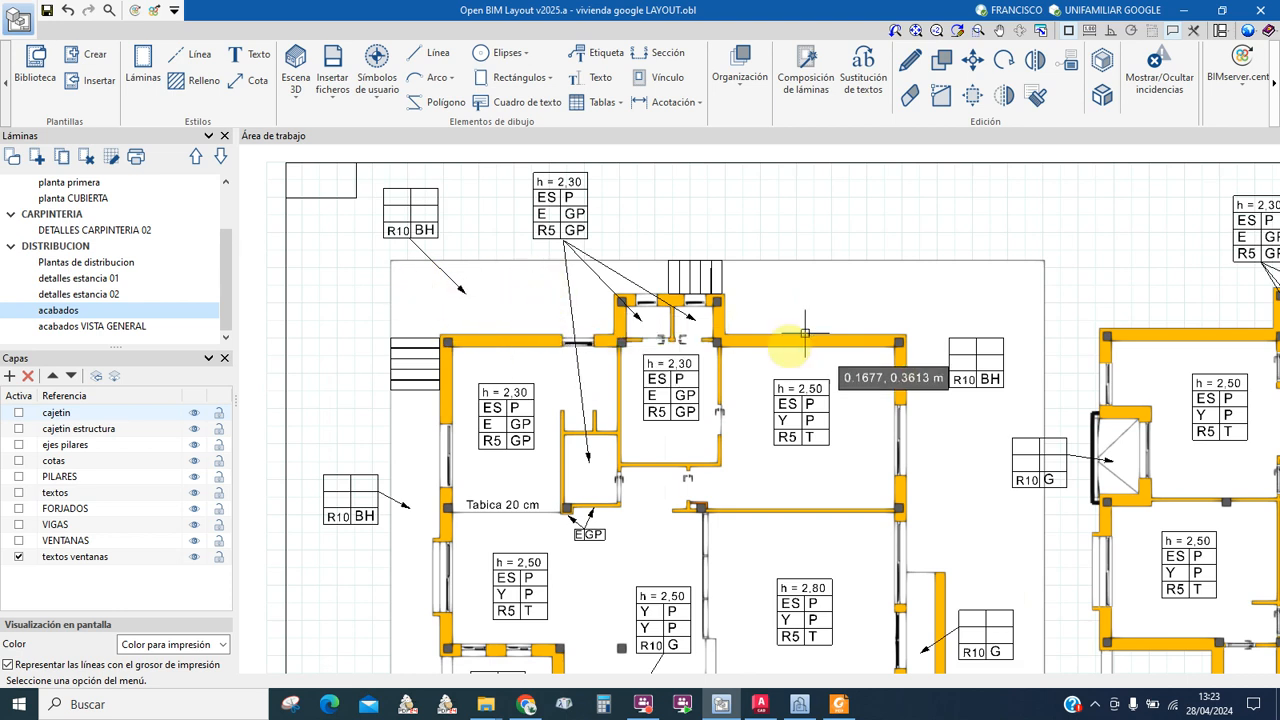
{"action": "middle_click_drag", "start_coordinate": [683, 519], "coordinate": [635, 461]}
{"action": "scroll", "coordinate": [635, 461], "scroll_direction": "up", "scroll_amount": 3}
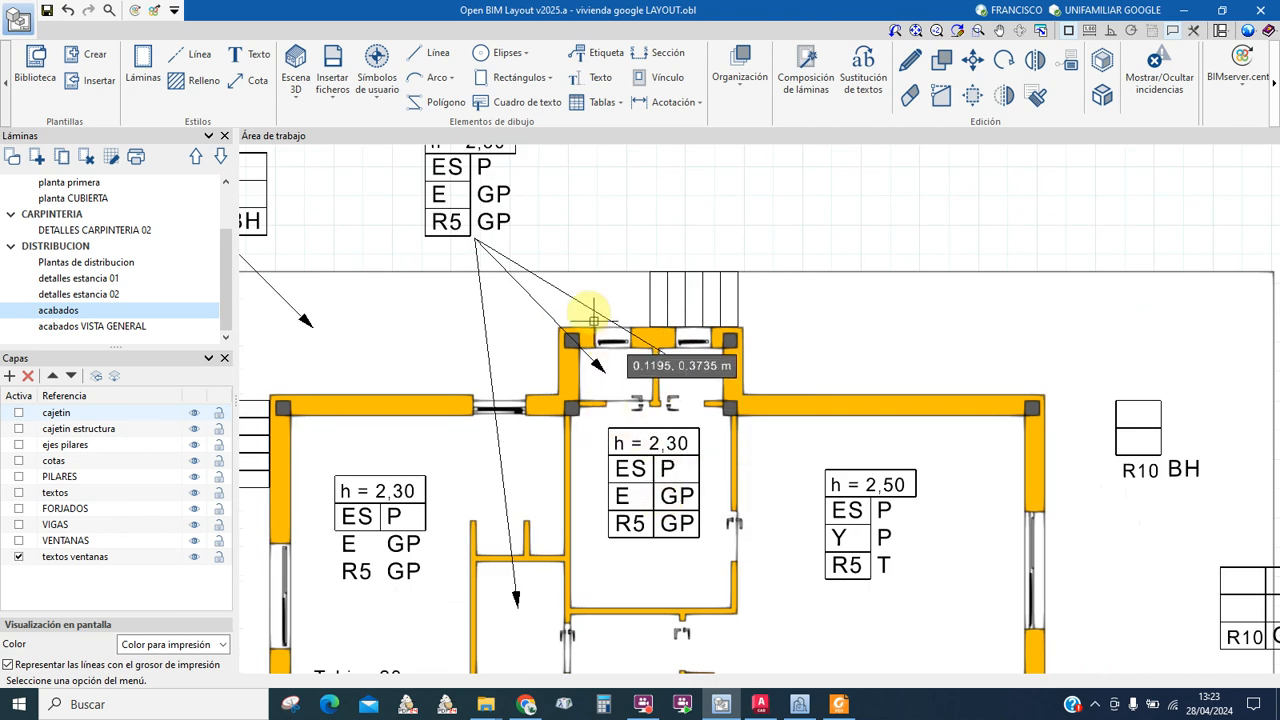
{"action": "middle_click_drag", "start_coordinate": [560, 280], "coordinate": [580, 368]}
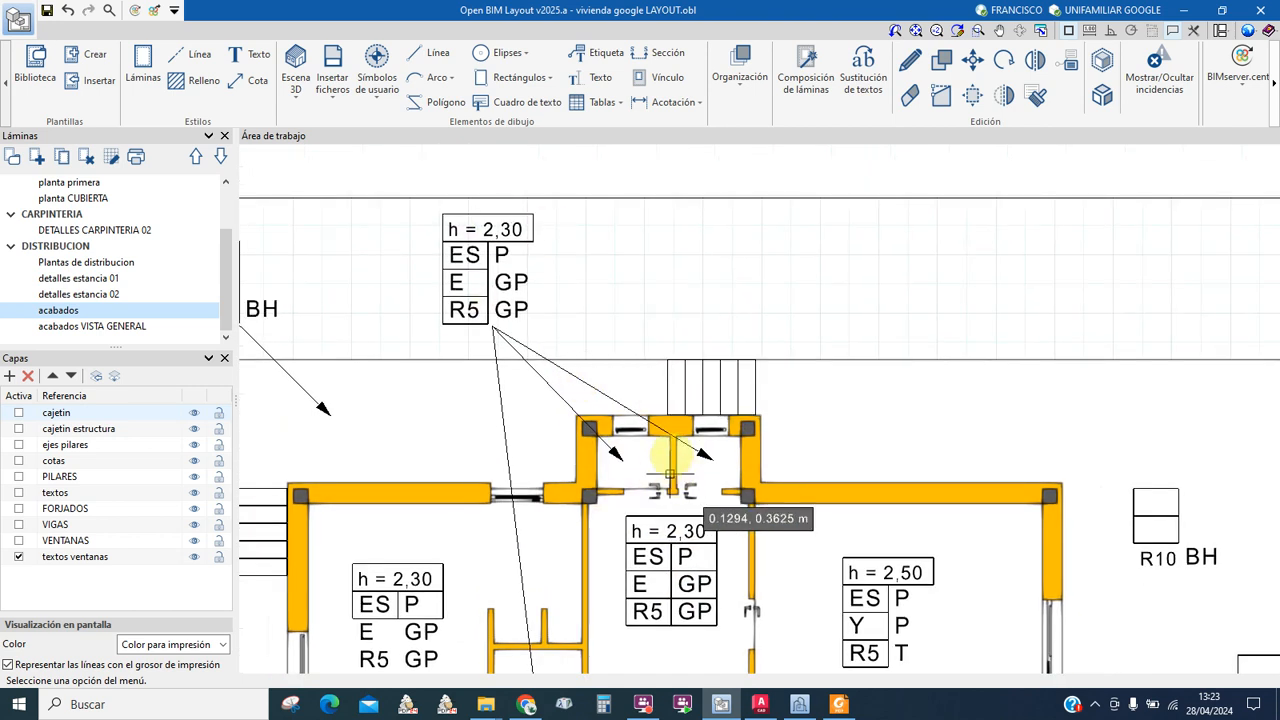
{"action": "middle_click_drag", "start_coordinate": [561, 472], "coordinate": [578, 446]}
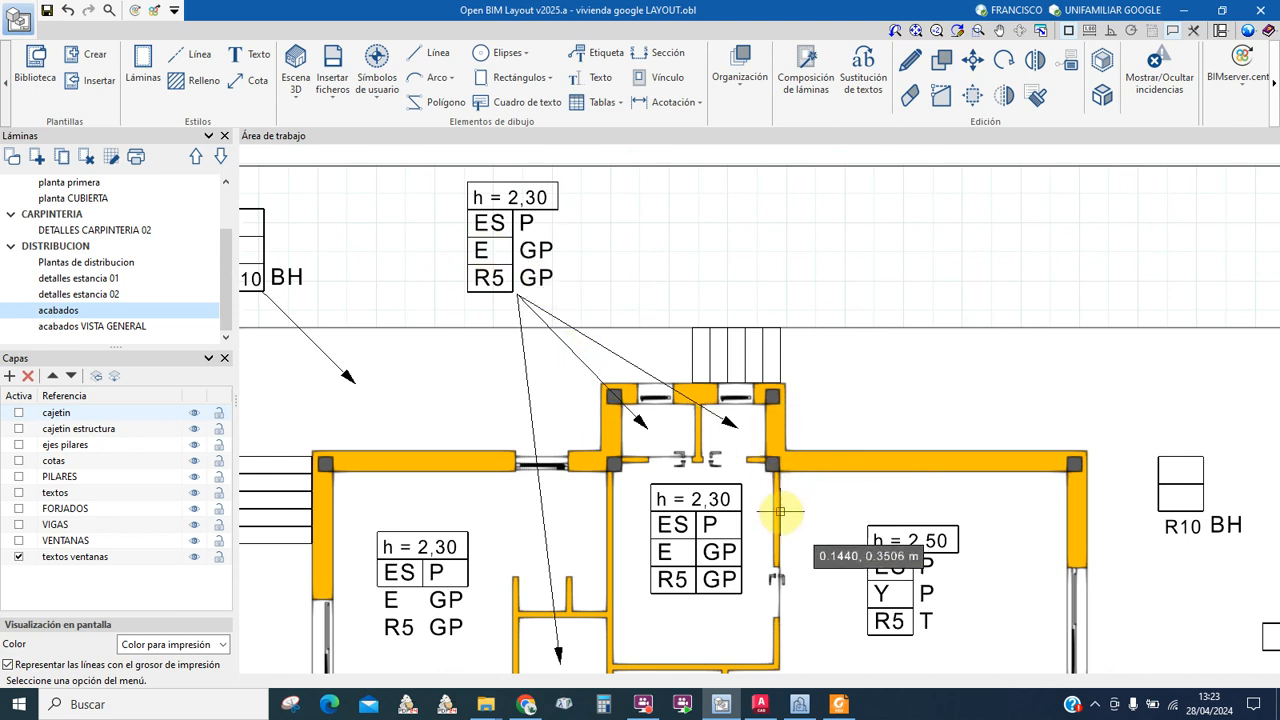
{"action": "middle_click_drag", "start_coordinate": [674, 586], "coordinate": [565, 490]}
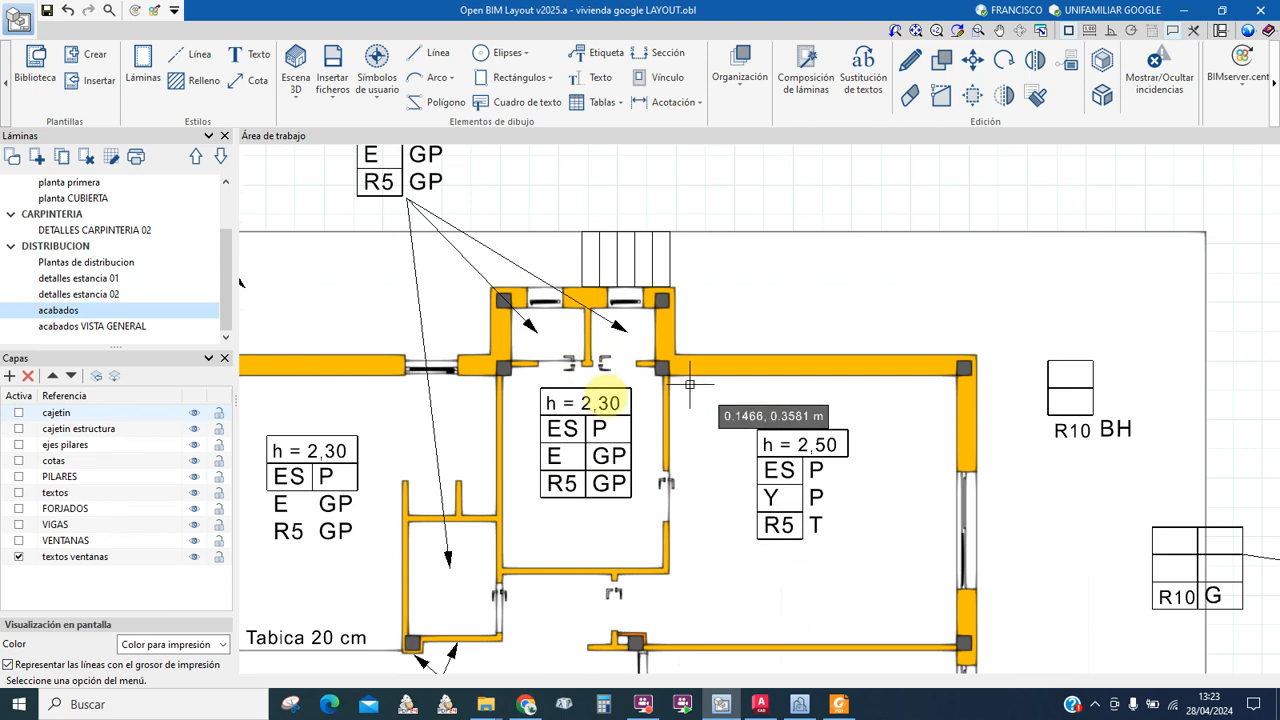
{"action": "scroll", "coordinate": [640, 443], "scroll_direction": "down", "scroll_amount": 2}
{"action": "middle_click_drag", "start_coordinate": [849, 583], "coordinate": [817, 340]}
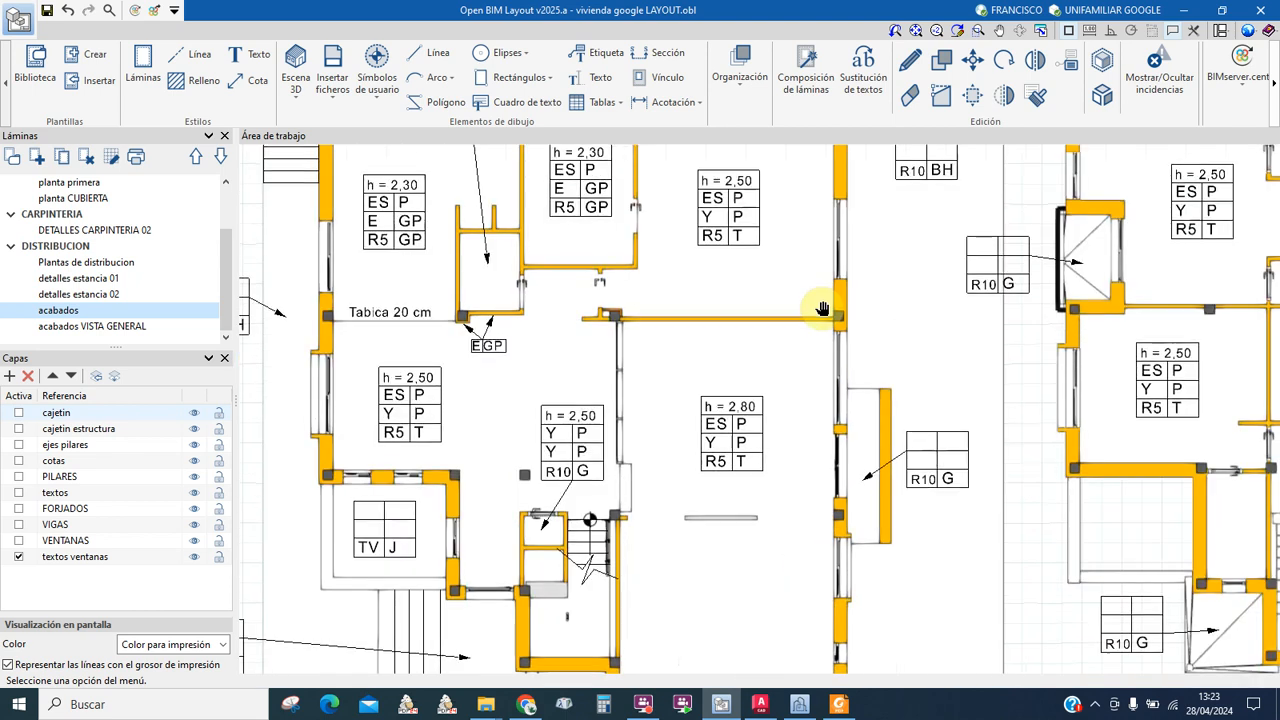
{"action": "middle_click_drag", "start_coordinate": [616, 506], "coordinate": [662, 376]}
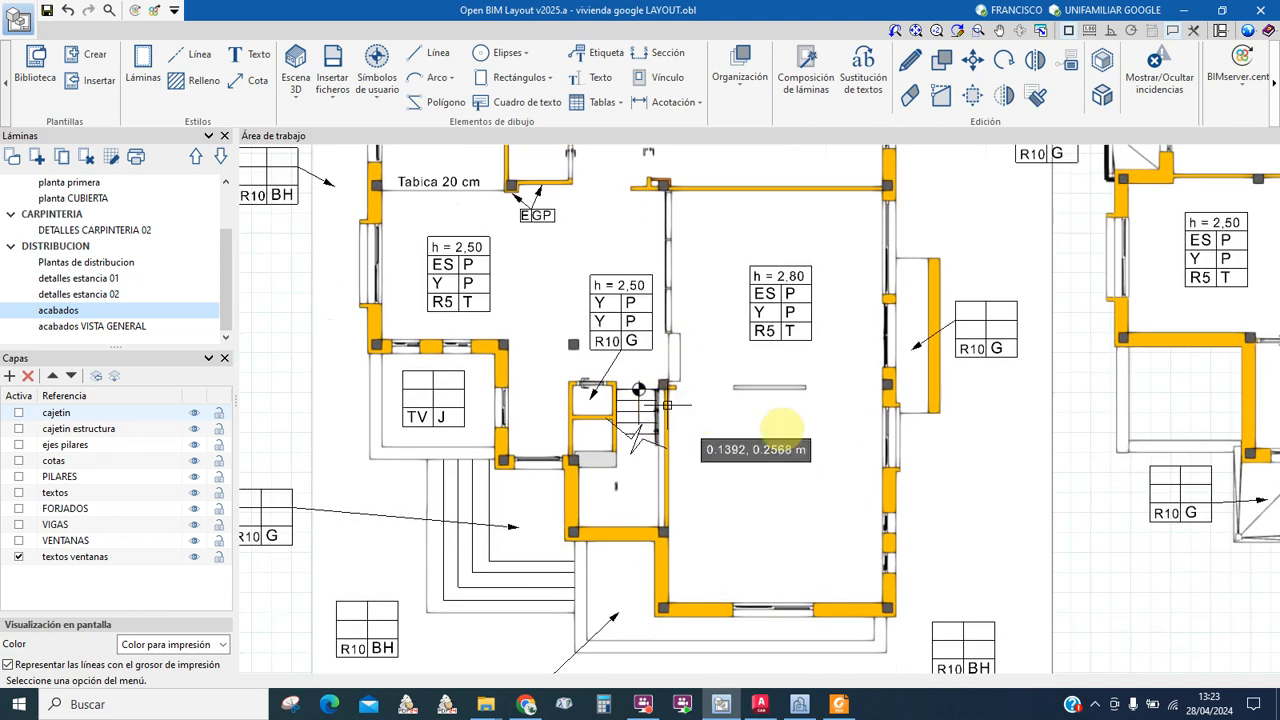
{"action": "middle_click_drag", "start_coordinate": [558, 461], "coordinate": [662, 415]}
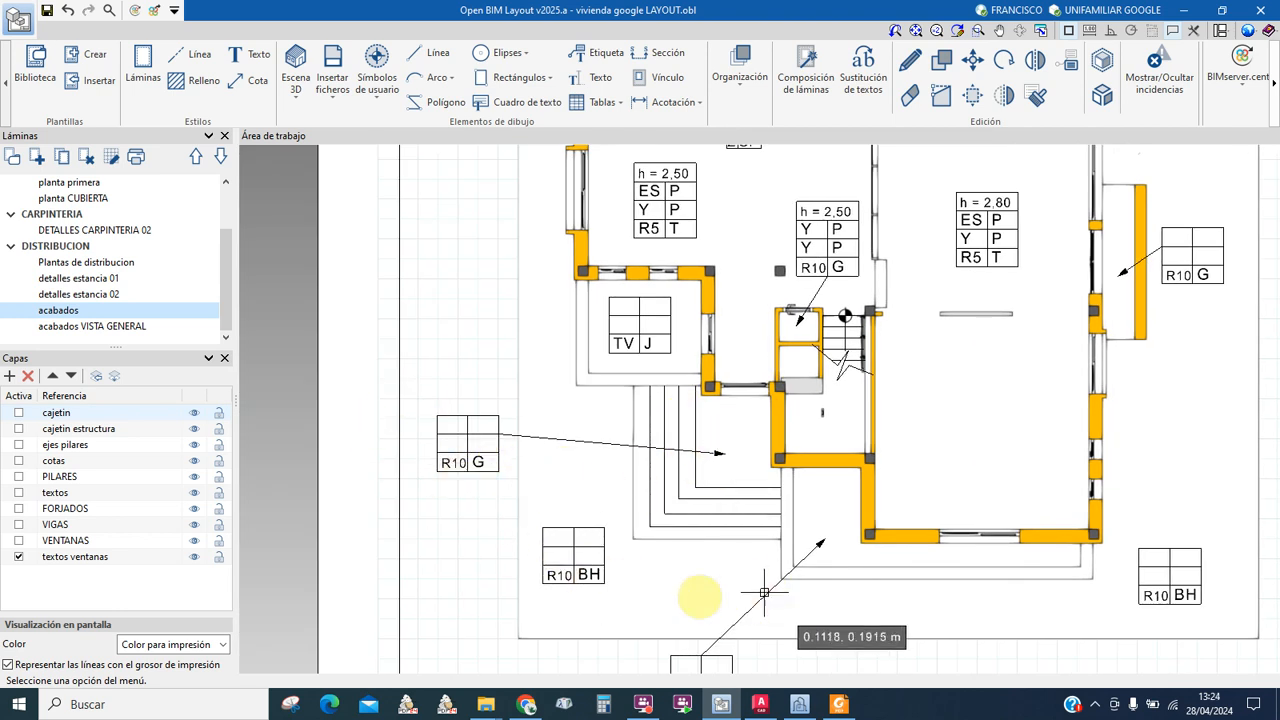
{"action": "middle_click_drag", "start_coordinate": [552, 577], "coordinate": [489, 515]}
{"action": "scroll", "coordinate": [489, 515], "scroll_direction": "down", "scroll_amount": 3}
{"action": "scroll", "coordinate": [495, 510], "scroll_direction": "up", "scroll_amount": 3}
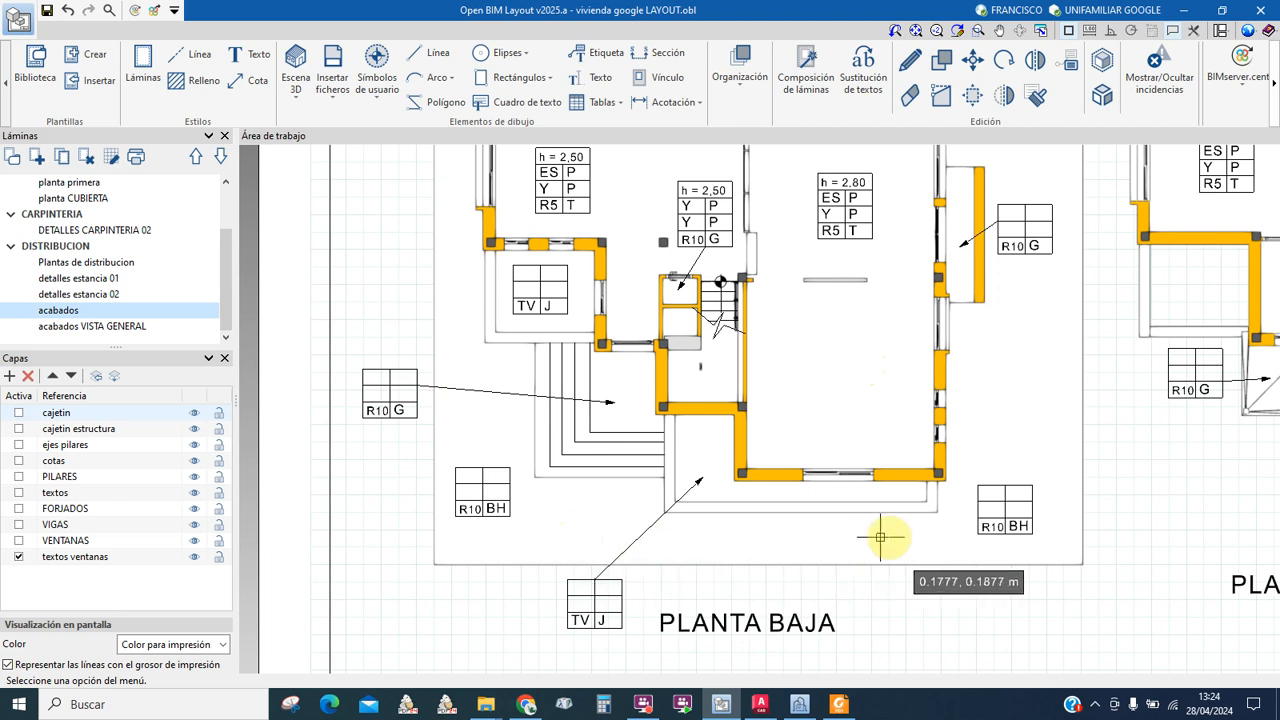
{"action": "middle_click_drag", "start_coordinate": [714, 405], "coordinate": [563, 463]}
{"action": "scroll", "coordinate": [500, 427], "scroll_direction": "down", "scroll_amount": 4}
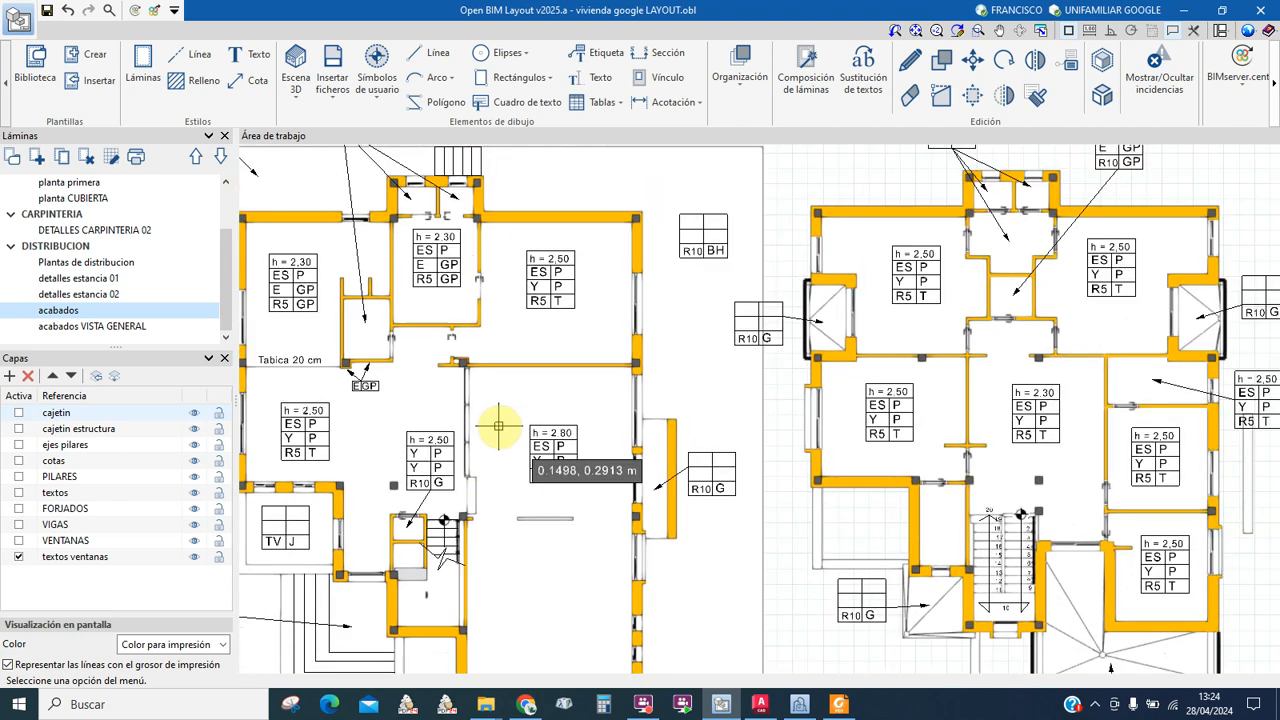
{"action": "middle_click_drag", "start_coordinate": [902, 494], "coordinate": [575, 430]}
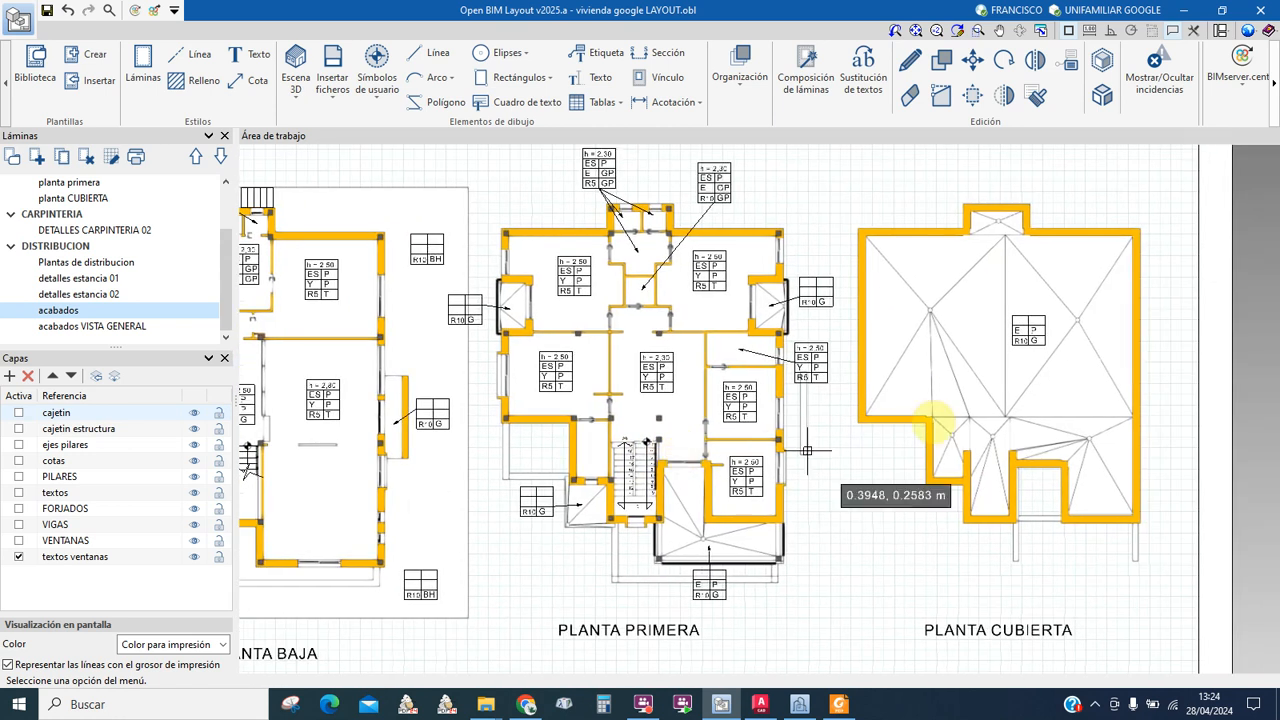
{"action": "scroll", "coordinate": [1050, 318], "scroll_direction": "up", "scroll_amount": 3}
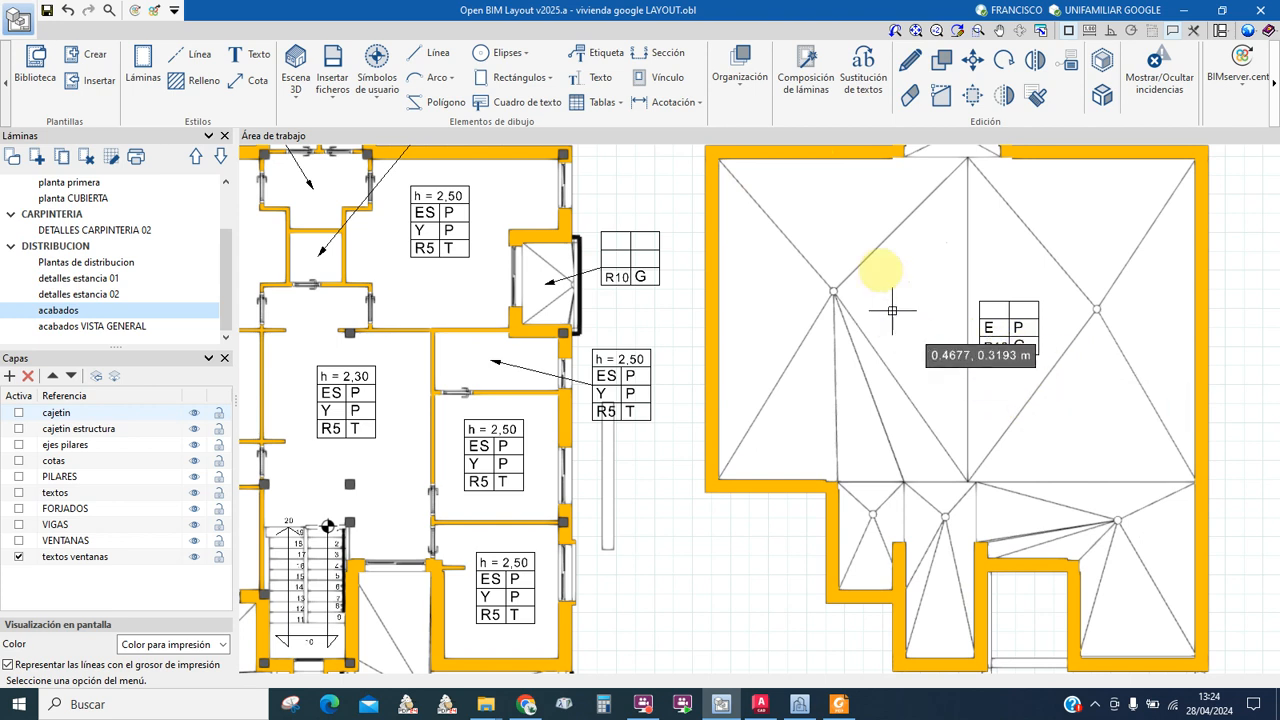
{"action": "scroll", "coordinate": [980, 400], "scroll_direction": "down", "scroll_amount": 1}
{"action": "scroll", "coordinate": [806, 434], "scroll_direction": "down", "scroll_amount": 2}
{"action": "scroll", "coordinate": [984, 448], "scroll_direction": "down", "scroll_amount": 1}
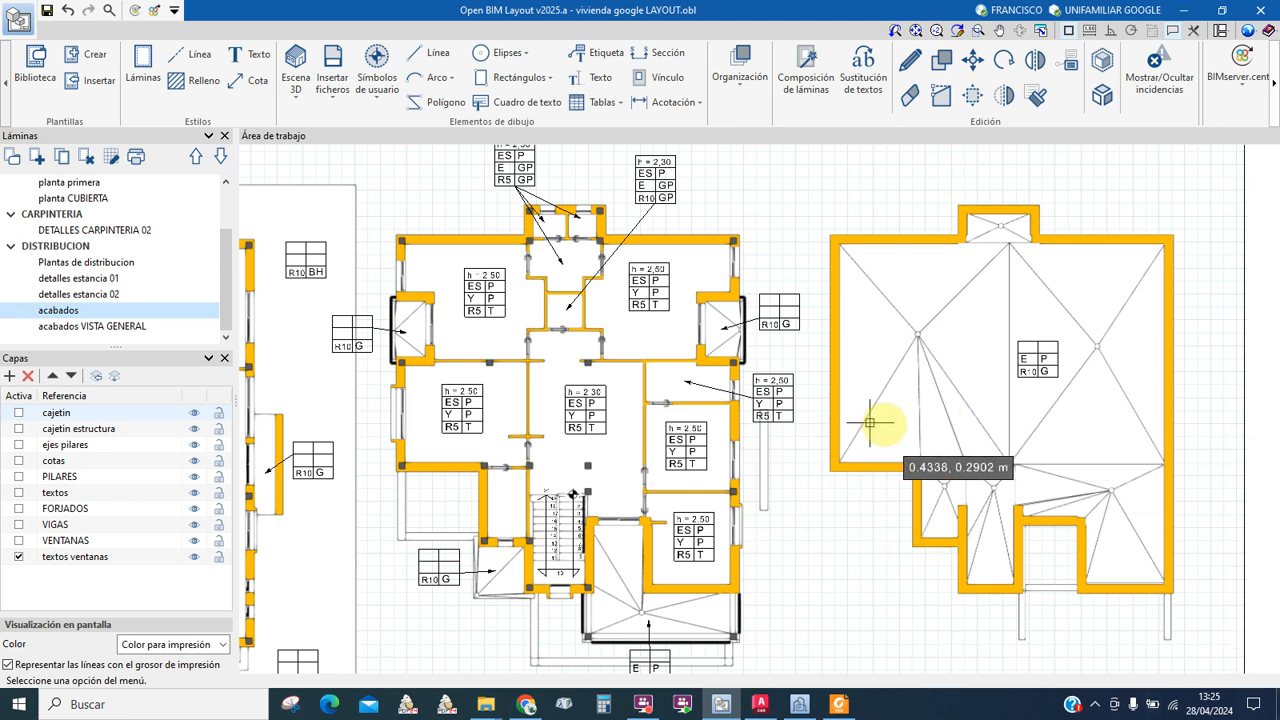
{"action": "scroll", "coordinate": [873, 507], "scroll_direction": "down", "scroll_amount": 1}
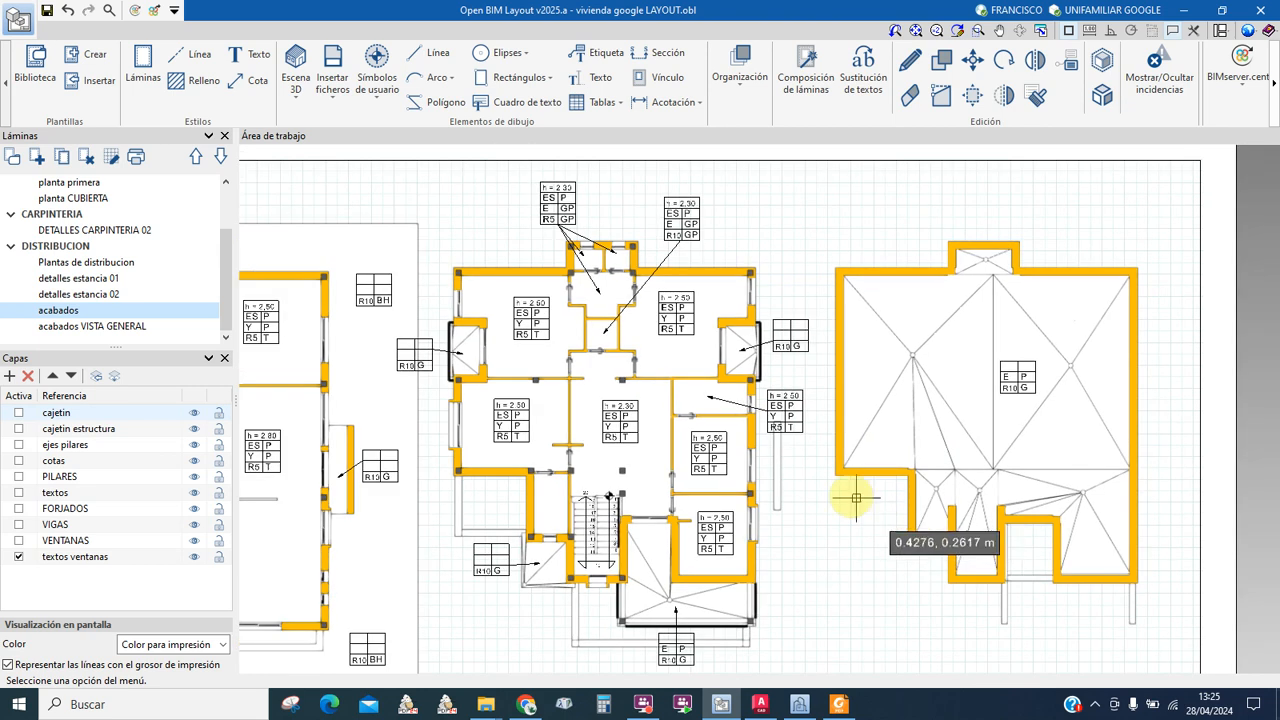
{"action": "middle_click_drag", "start_coordinate": [836, 522], "coordinate": [849, 491]}
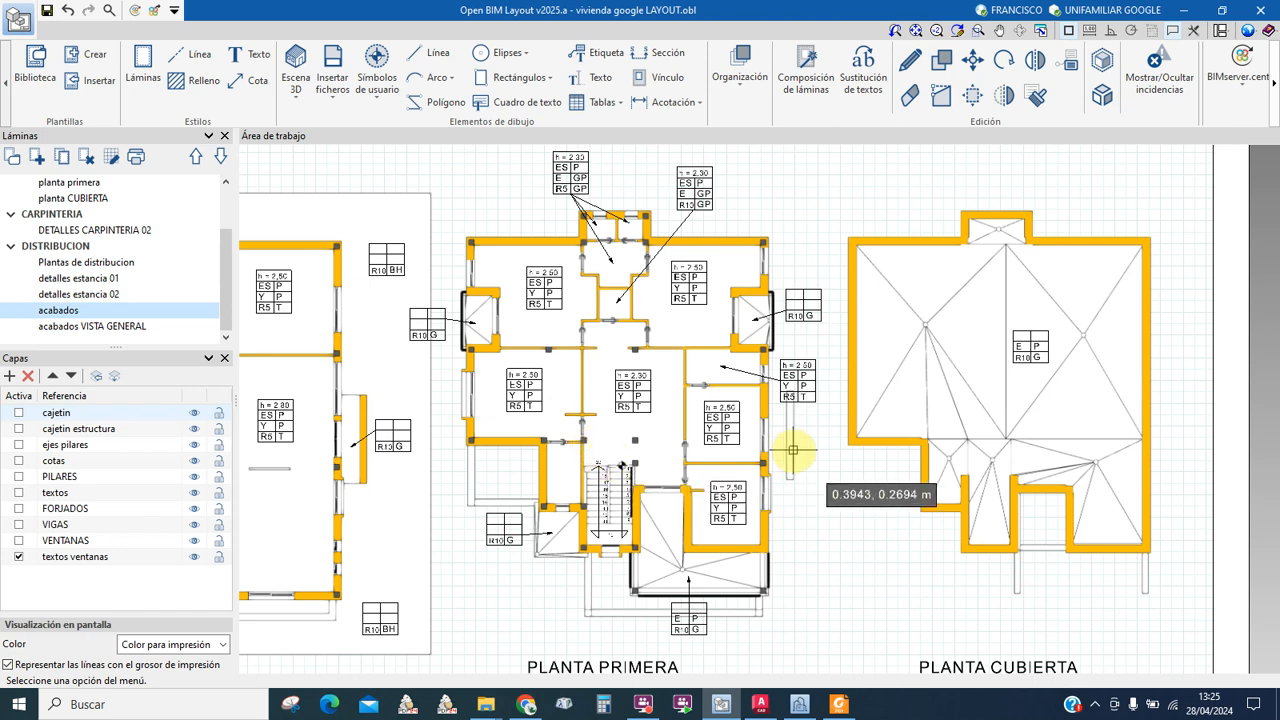
{"action": "middle_click_drag", "start_coordinate": [579, 497], "coordinate": [950, 527]}
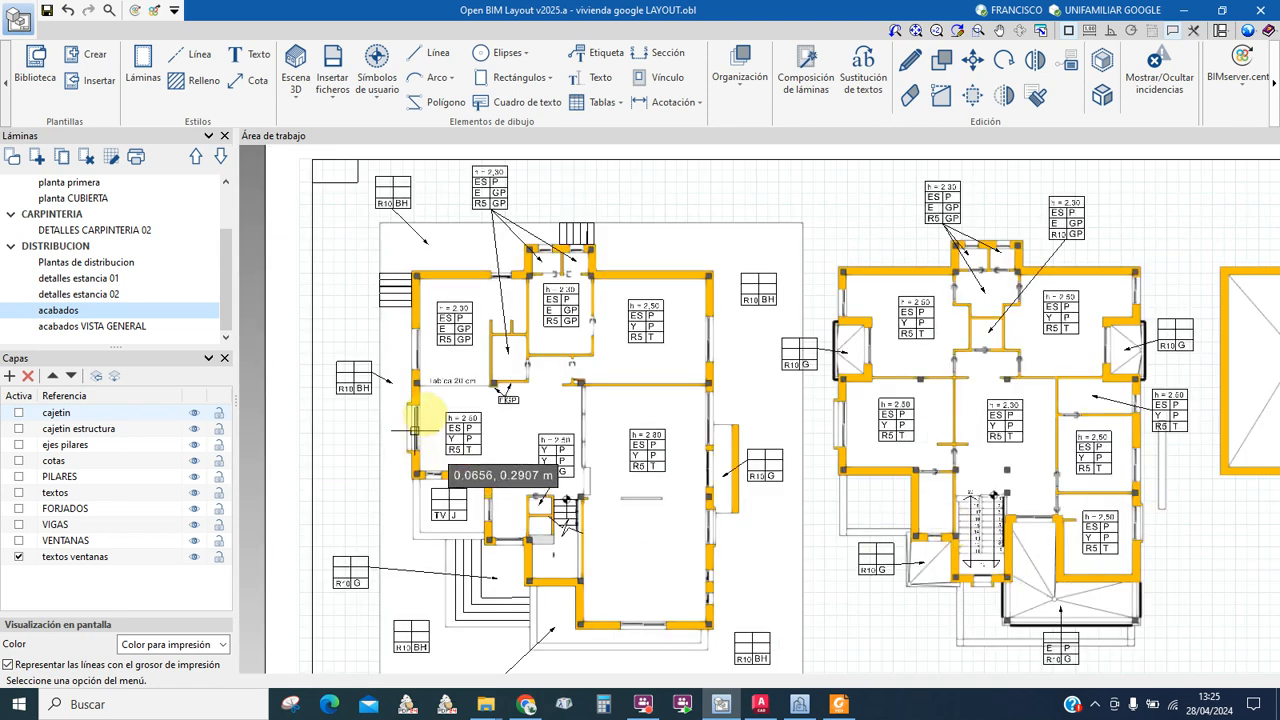
{"action": "scroll", "coordinate": [414, 432], "scroll_direction": "up", "scroll_amount": 6}
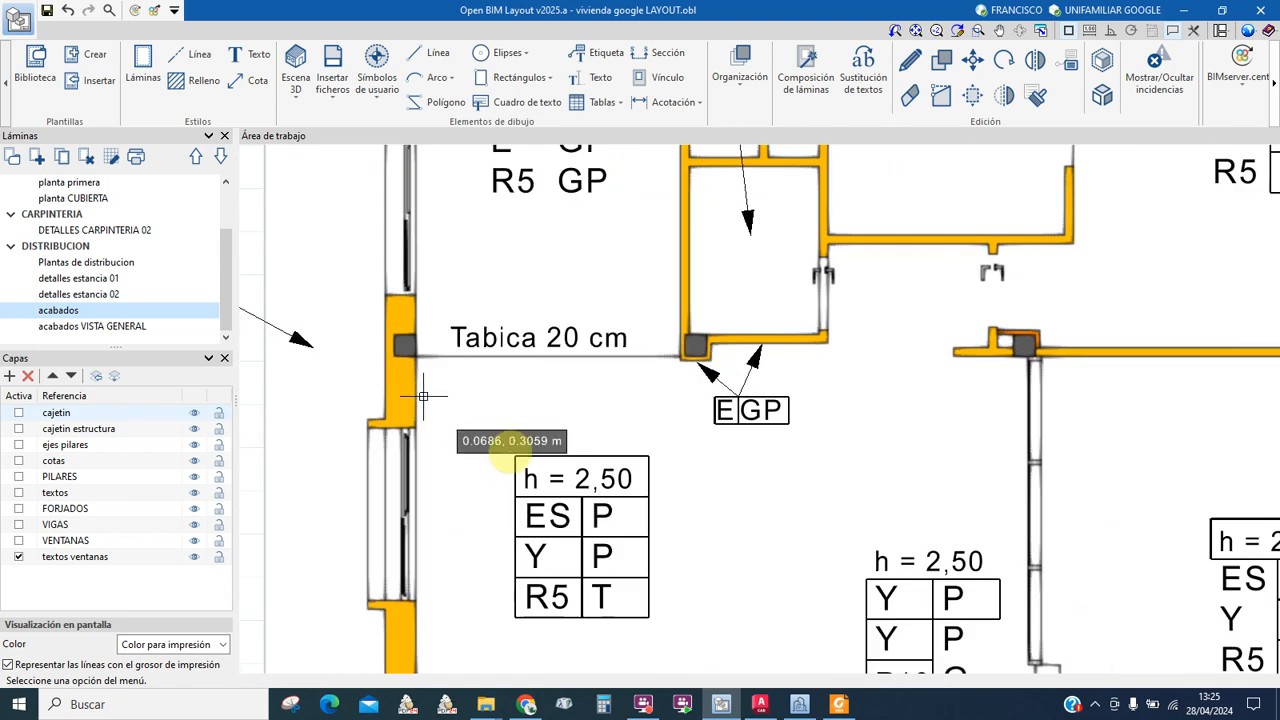
{"action": "scroll", "coordinate": [637, 443], "scroll_direction": "down", "scroll_amount": 2}
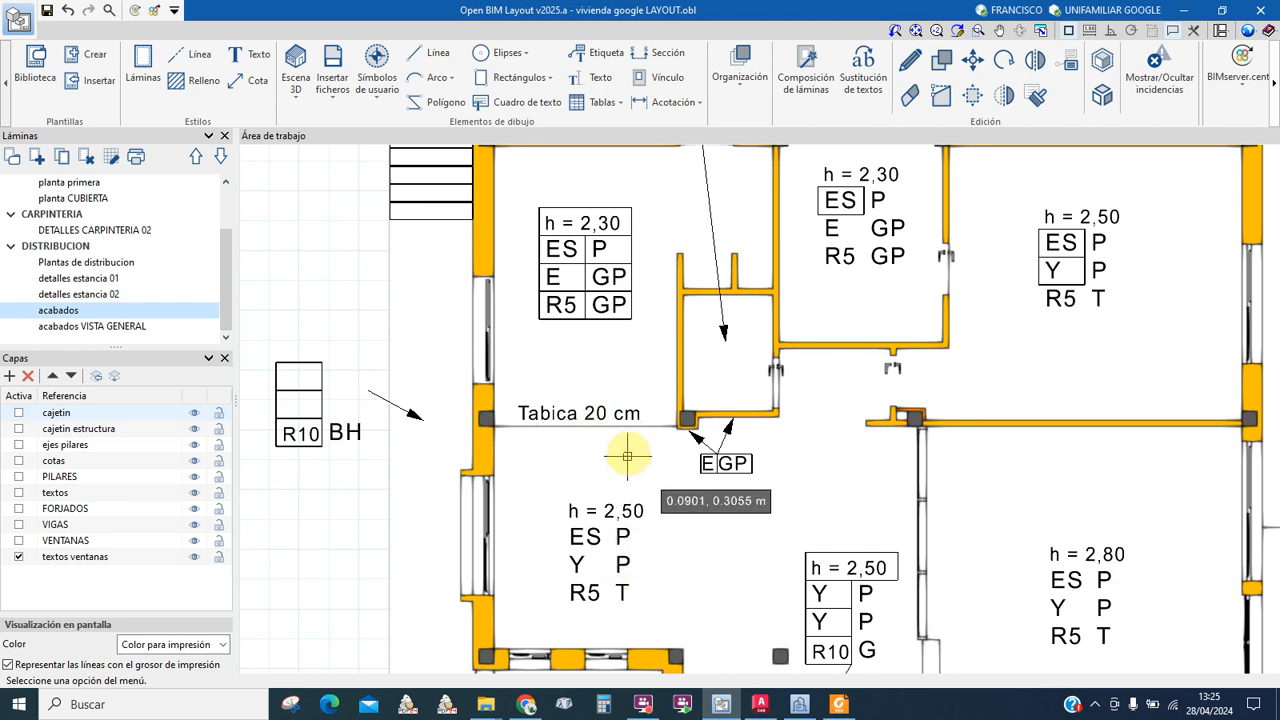
{"action": "middle_click_drag", "start_coordinate": [638, 449], "coordinate": [555, 408]}
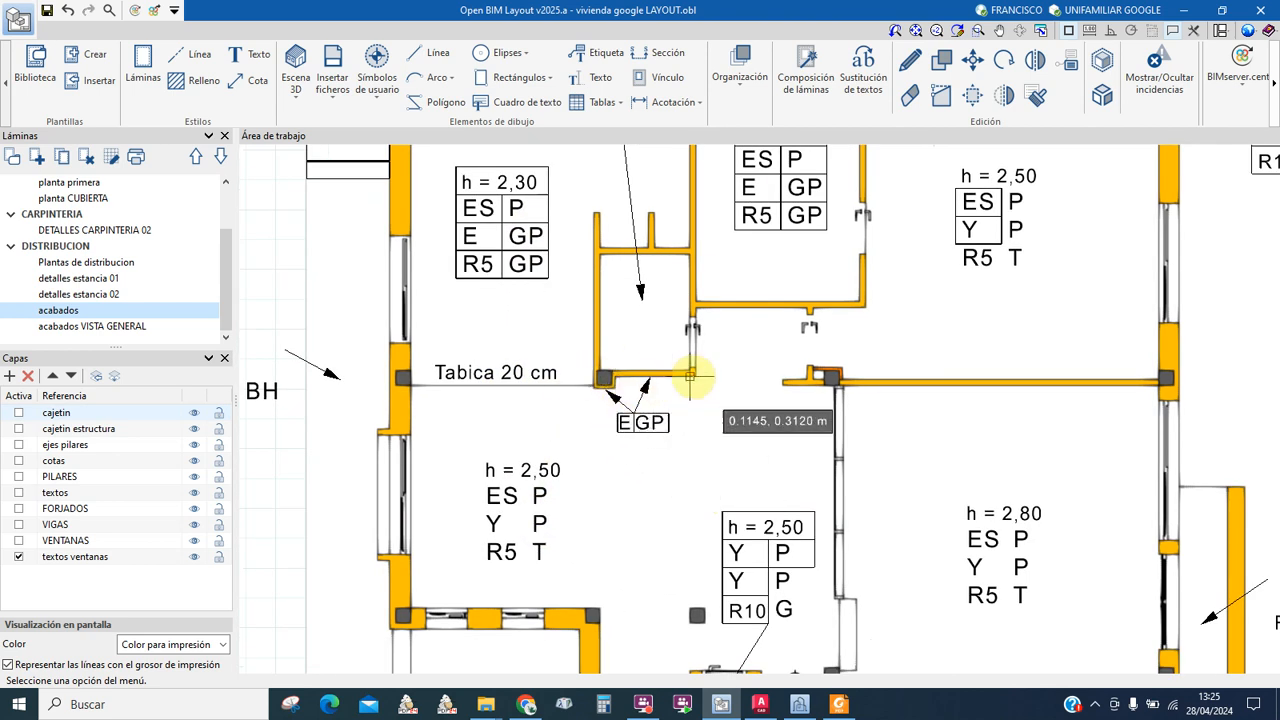
{"action": "scroll", "coordinate": [686, 376], "scroll_direction": "up", "scroll_amount": 2}
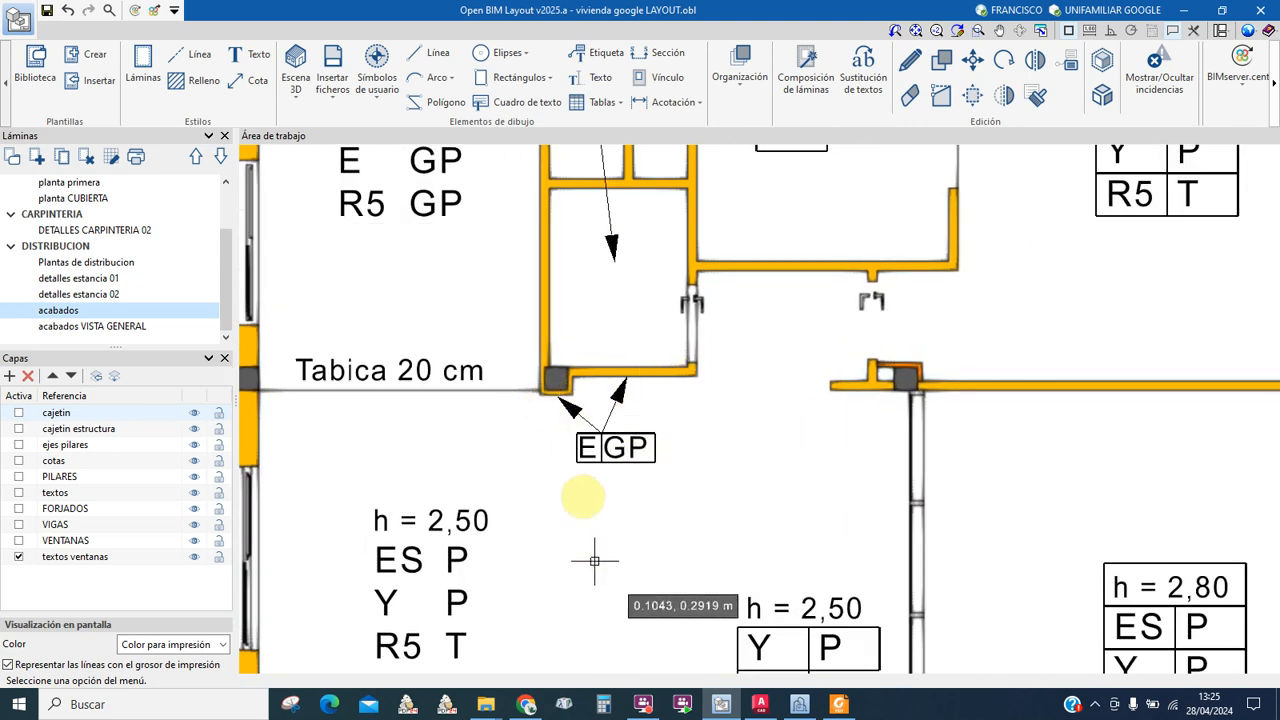
{"action": "scroll", "coordinate": [590, 495], "scroll_direction": "down", "scroll_amount": 2}
{"action": "middle_click_drag", "start_coordinate": [760, 602], "coordinate": [736, 504]}
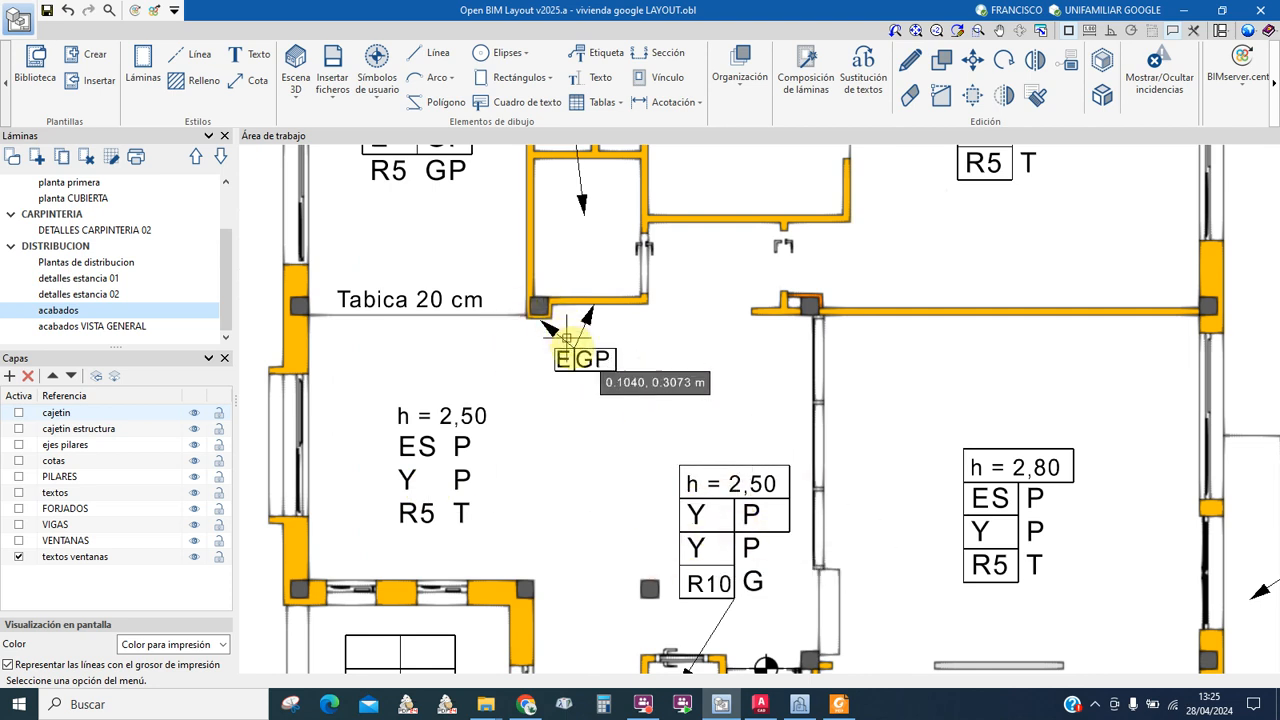
{"action": "scroll", "coordinate": [655, 392], "scroll_direction": "down", "scroll_amount": 5}
{"action": "middle_click_drag", "start_coordinate": [708, 483], "coordinate": [644, 299]}
{"action": "scroll", "coordinate": [617, 405], "scroll_direction": "down", "scroll_amount": 2}
{"action": "middle_click_drag", "start_coordinate": [787, 490], "coordinate": [615, 453]}
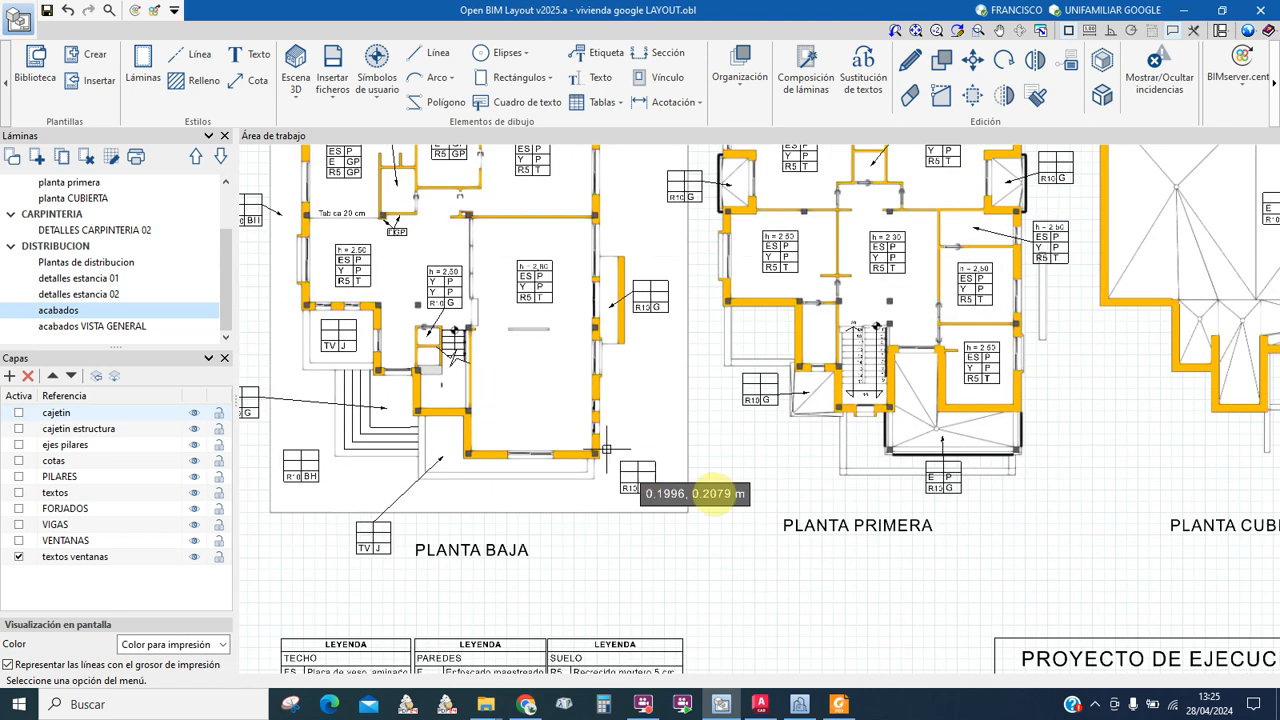
Step: Open the 'Plantas de distribucion' sheet with the PLANTA BAJA, PRIMERA and CUBIERTA plans centred
{"action": "scroll", "coordinate": [730, 495], "scroll_direction": "down", "scroll_amount": 3}
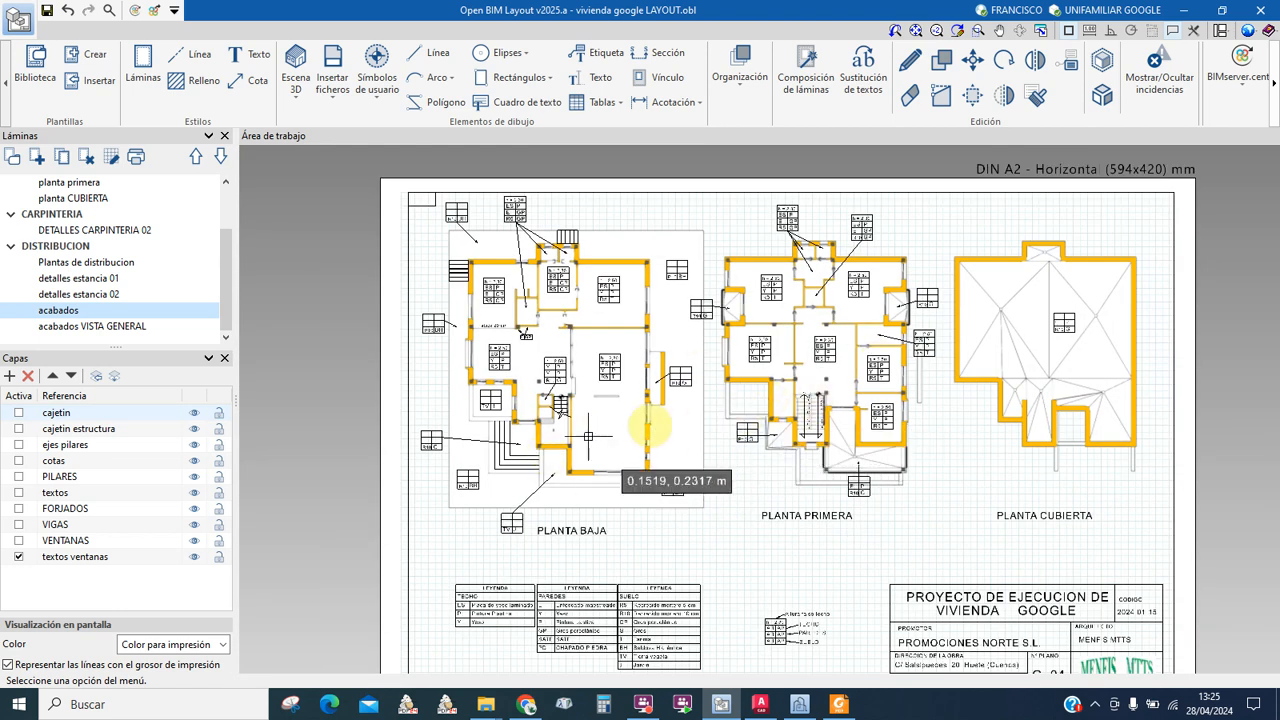
{"action": "middle_click_drag", "start_coordinate": [520, 432], "coordinate": [676, 435]}
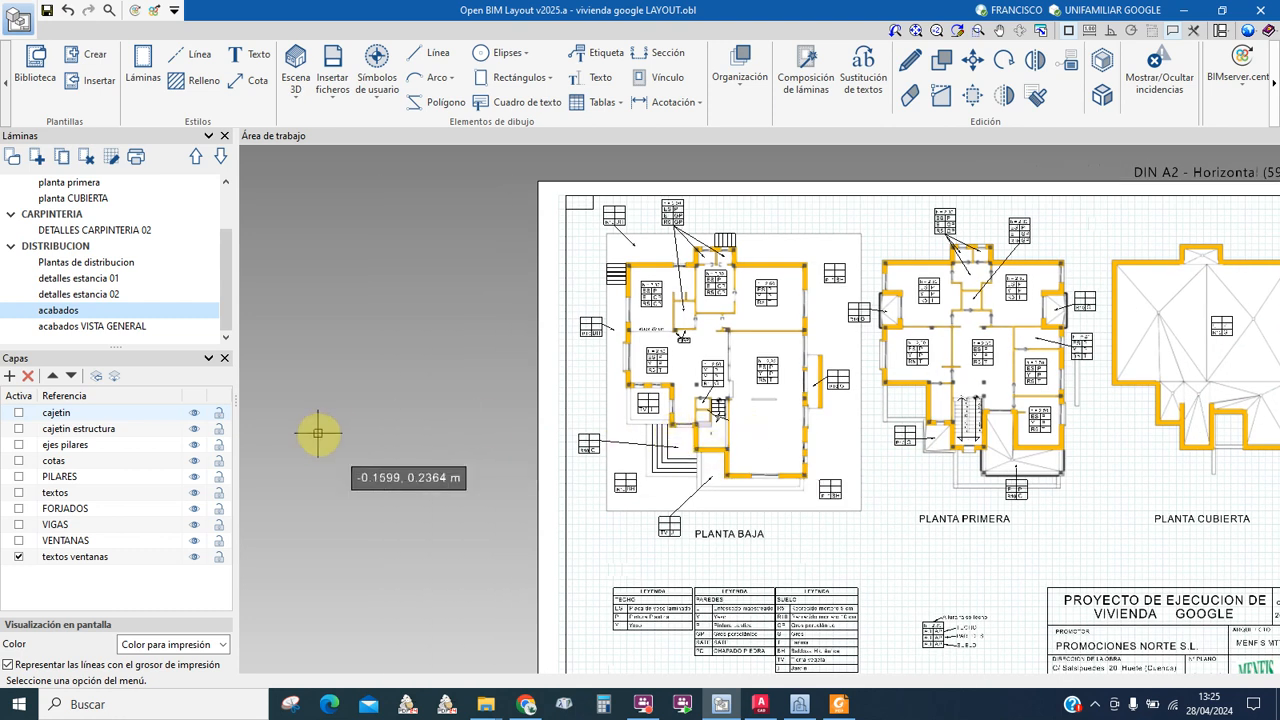
{"action": "left_click", "coordinate": [88, 261]}
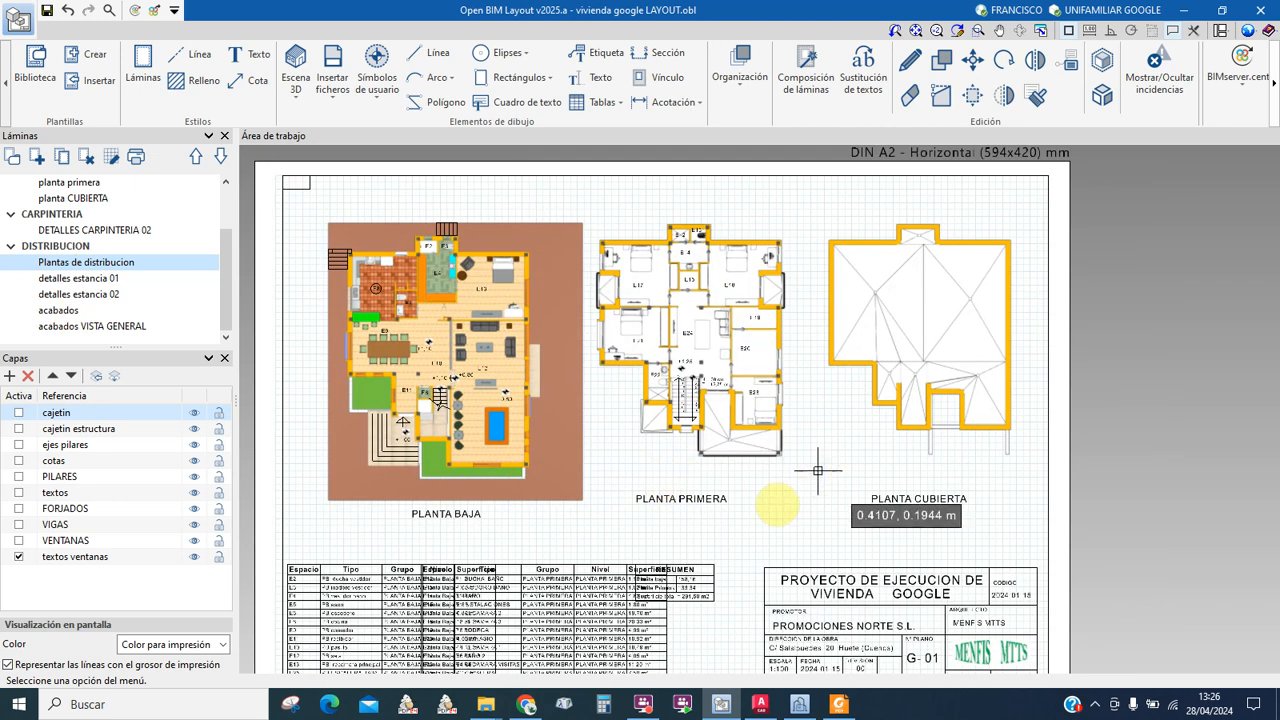
{"action": "middle_click_drag", "start_coordinate": [699, 503], "coordinate": [797, 486]}
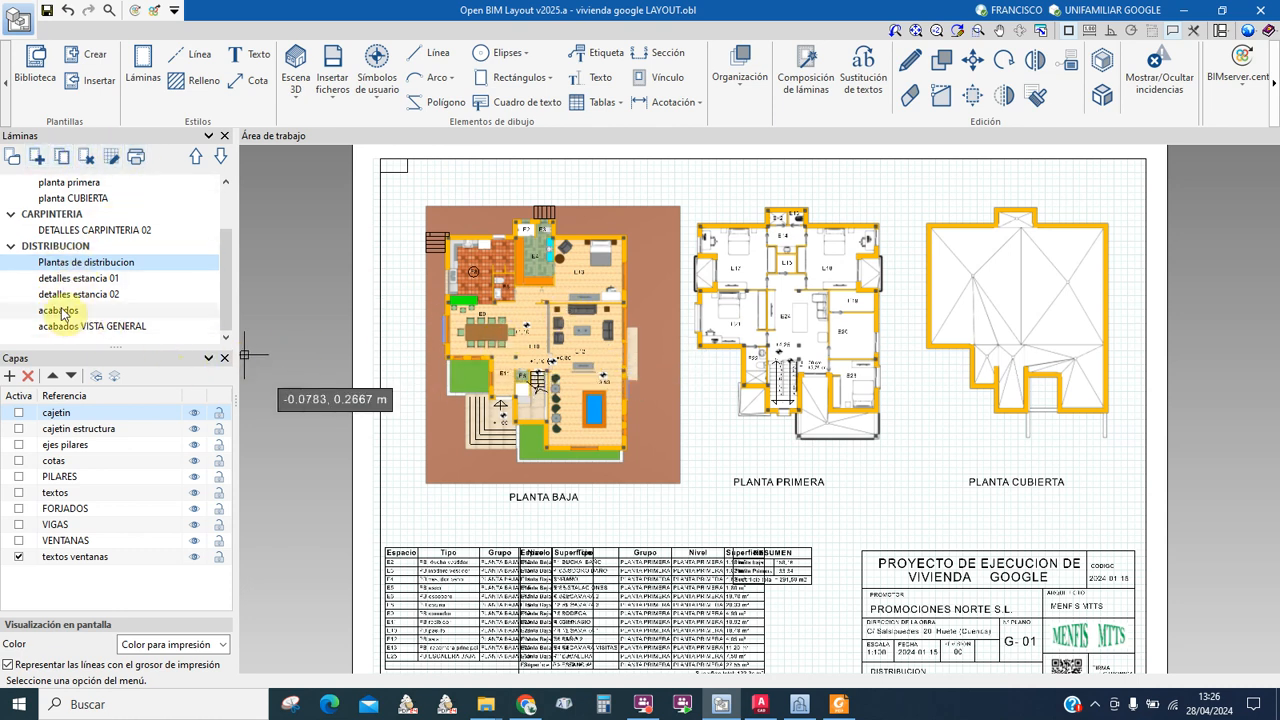
Step: Create a new sheet 'ACABADOS 01' using the CAJETIN TIPO template on layer cajetin
{"action": "left_click", "coordinate": [37, 159]}
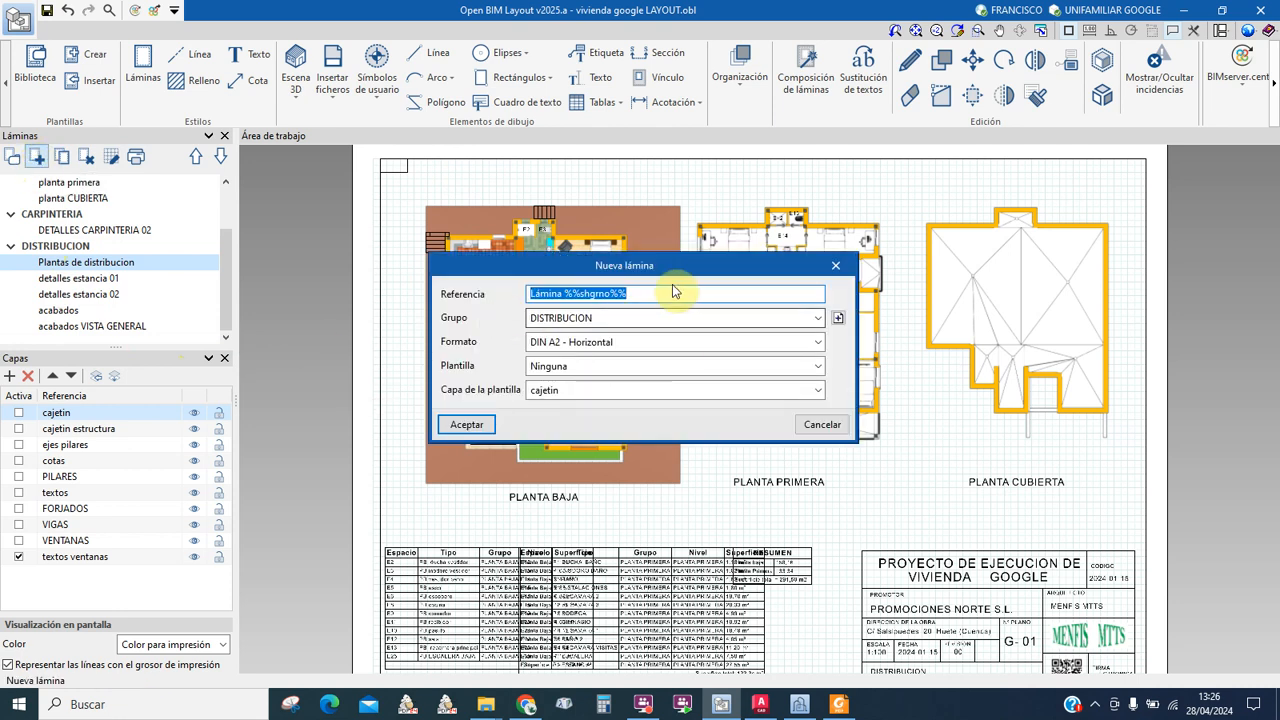
{"action": "type", "text": "ACABADOS 01"}
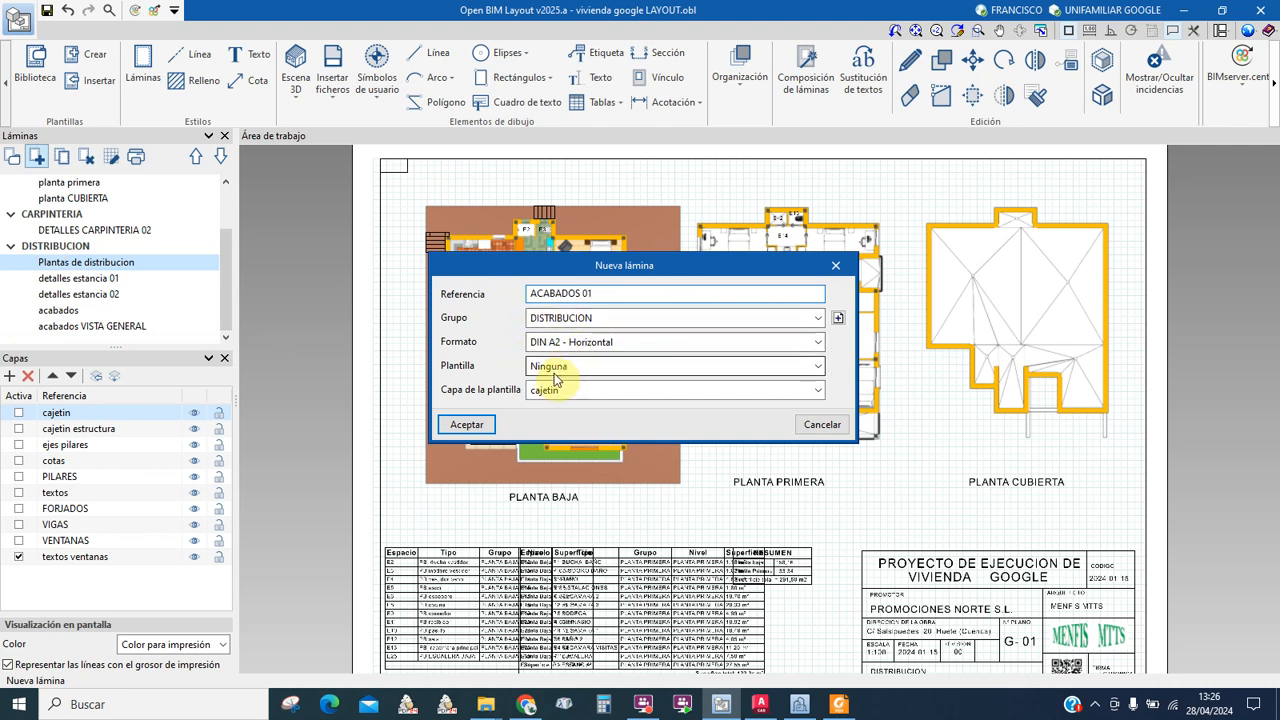
{"action": "left_click", "coordinate": [770, 367]}
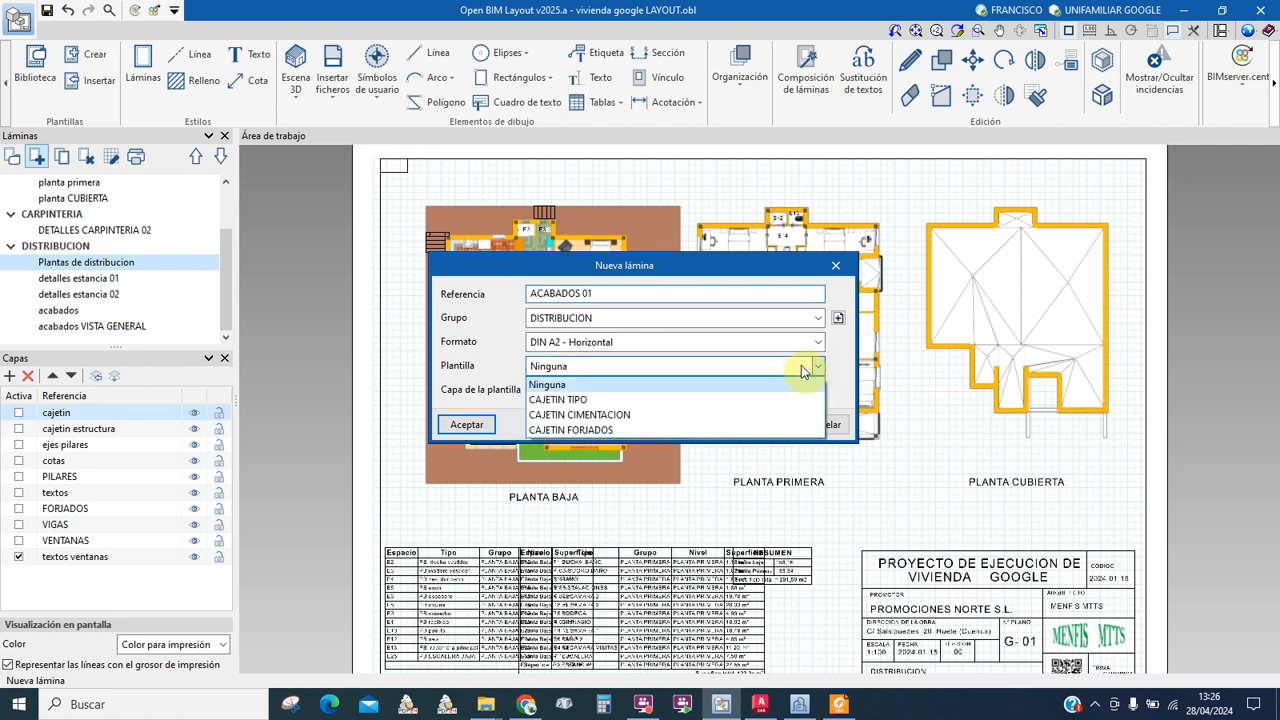
{"action": "left_click", "coordinate": [572, 400]}
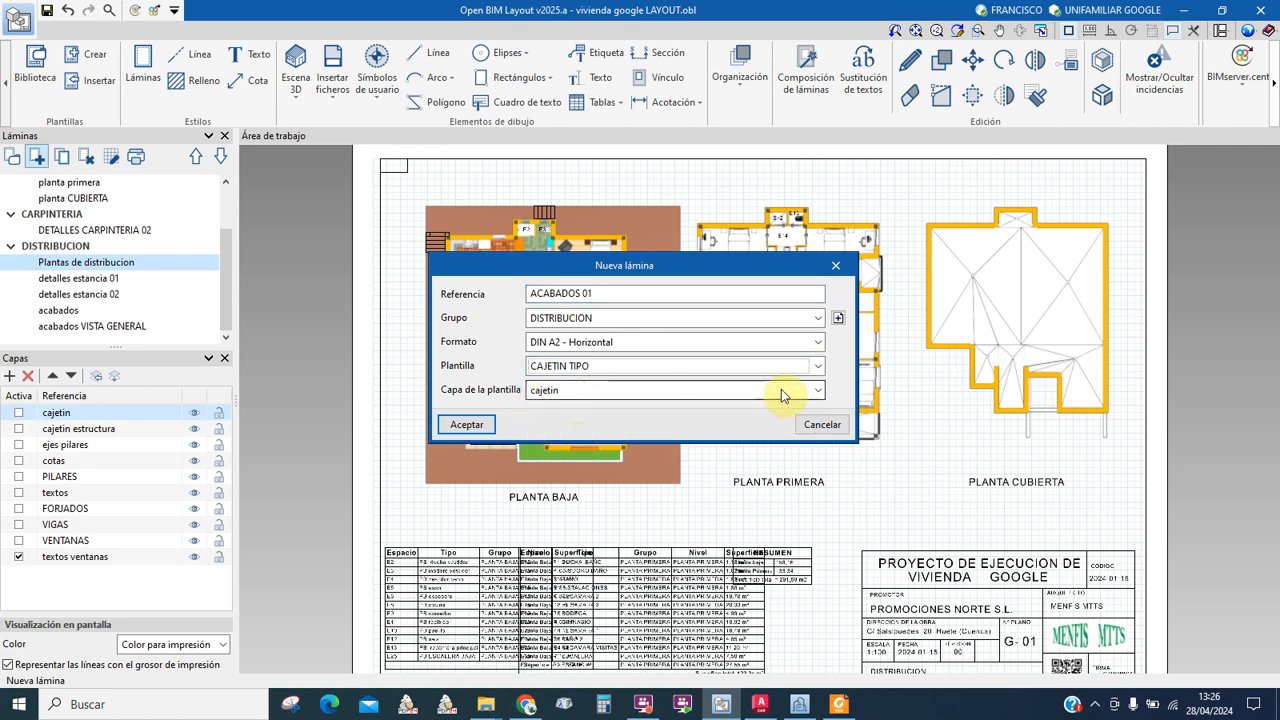
{"action": "left_click", "coordinate": [818, 390]}
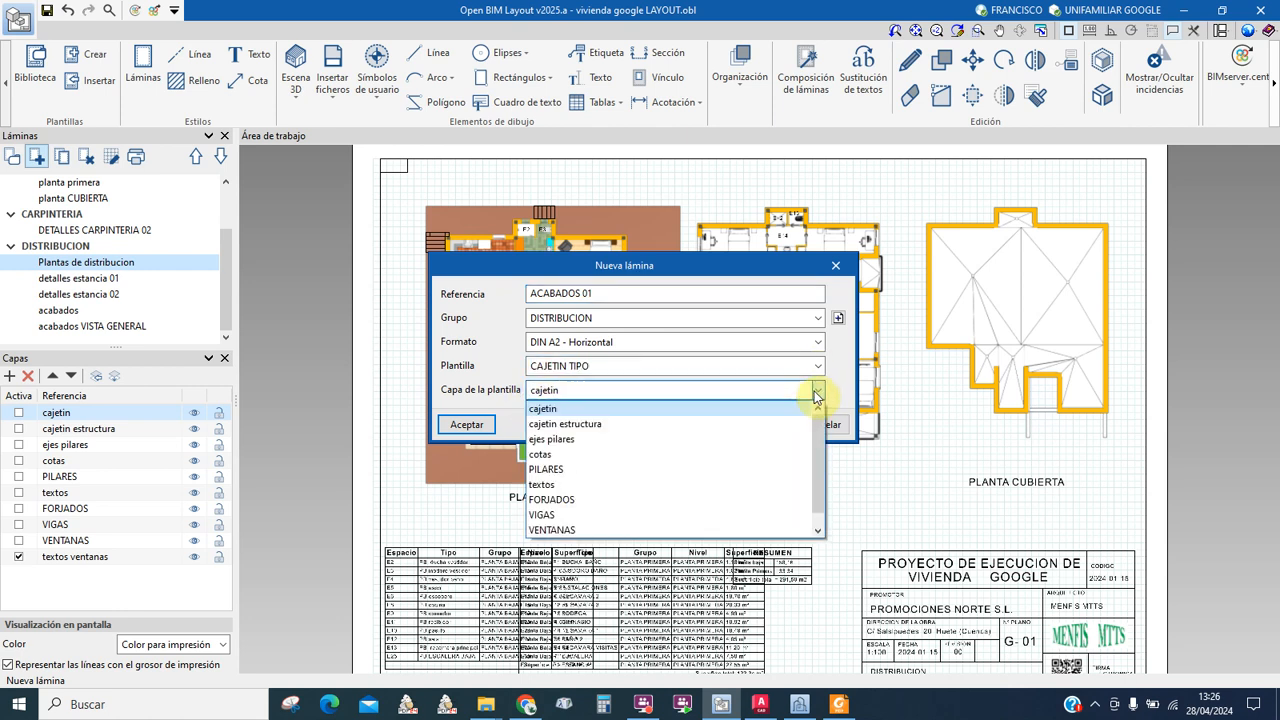
{"action": "left_click", "coordinate": [563, 410]}
{"action": "left_click", "coordinate": [466, 425]}
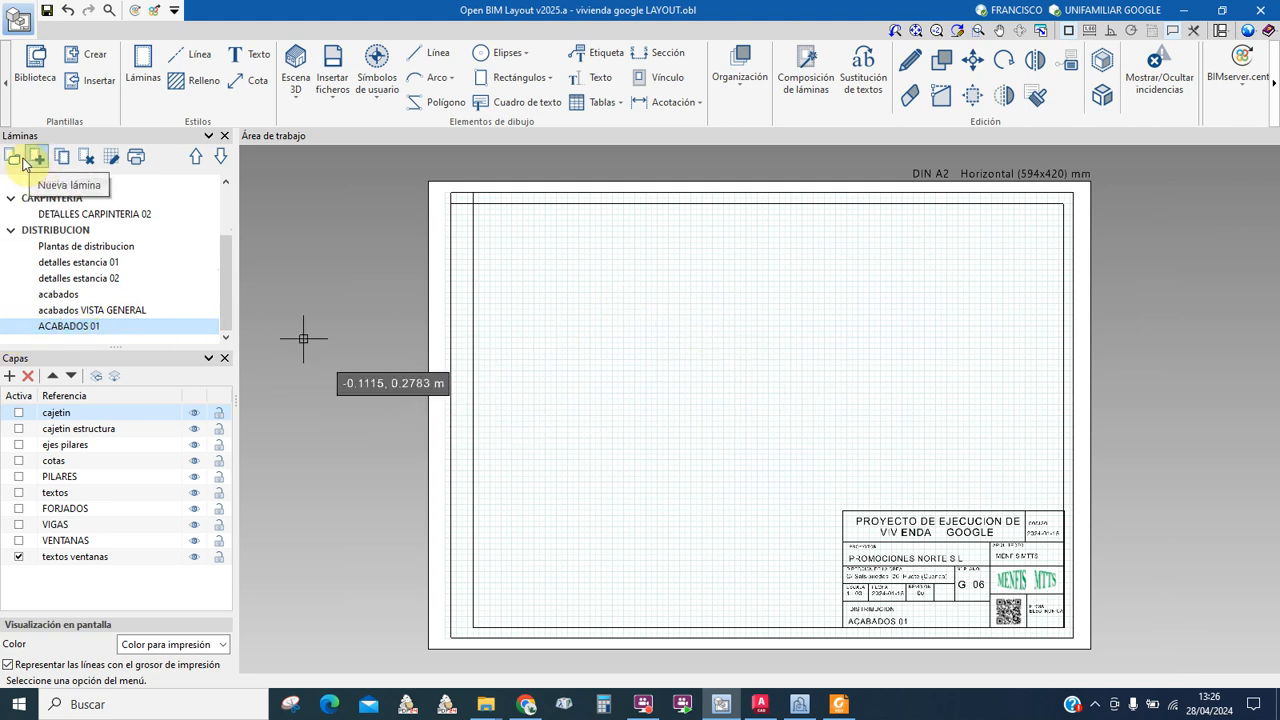
Step: Delete the blank ACABADOS 01 sheet and reopen Plantas de distribucion
{"action": "left_click", "coordinate": [87, 157]}
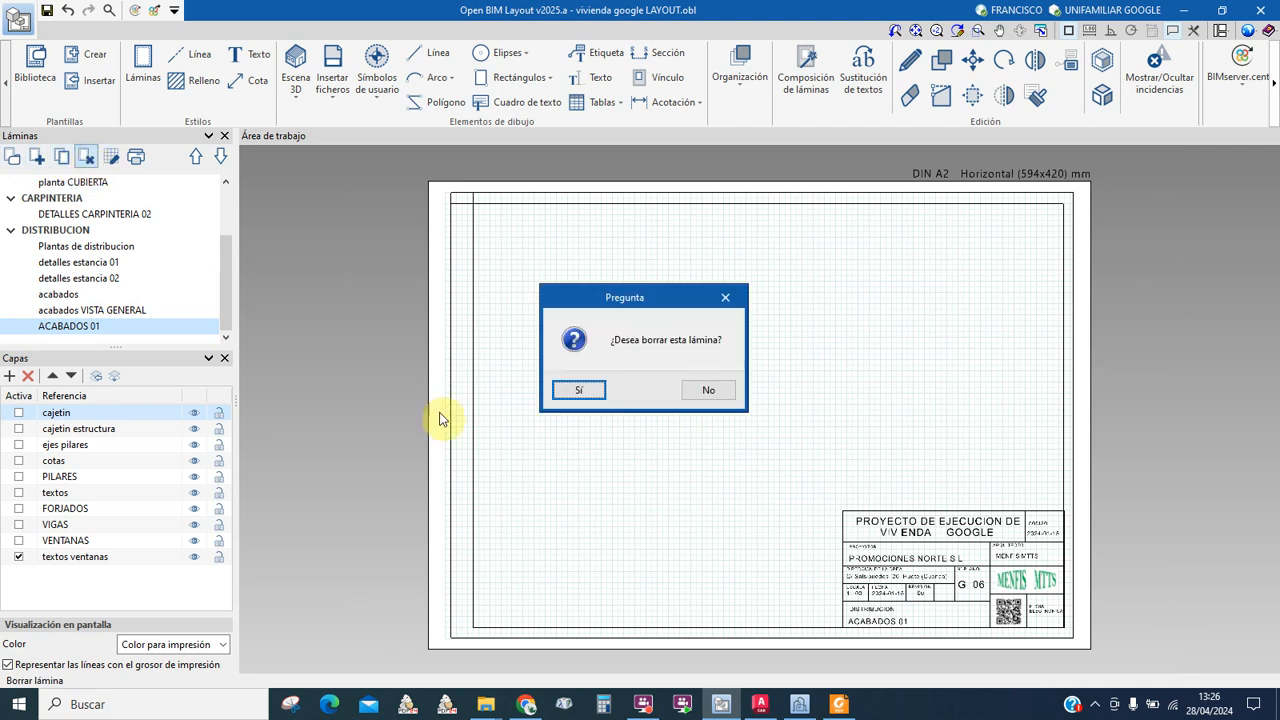
{"action": "left_click", "coordinate": [578, 392]}
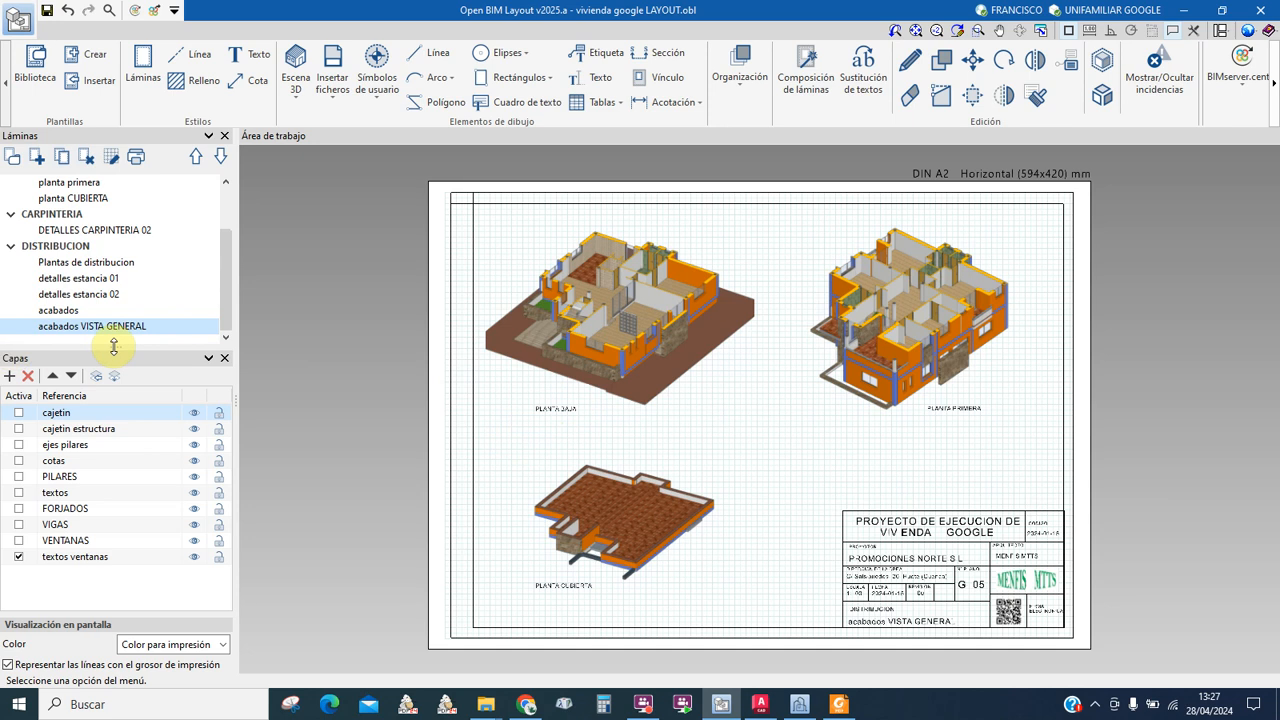
{"action": "left_click", "coordinate": [75, 262]}
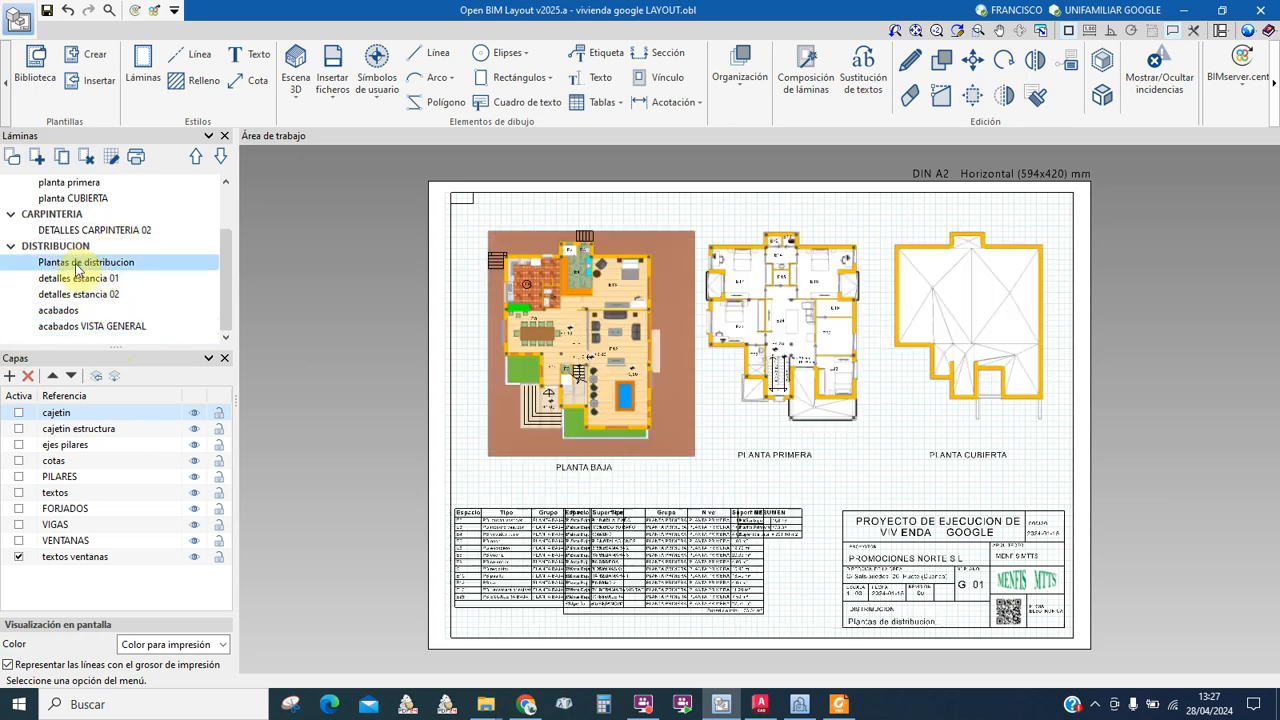
Step: Duplicate Plantas de distribucion under the reference 'ACABADOS 01' in DISTRIBUCION, DIN A2 horizontal
{"action": "left_click", "coordinate": [62, 158]}
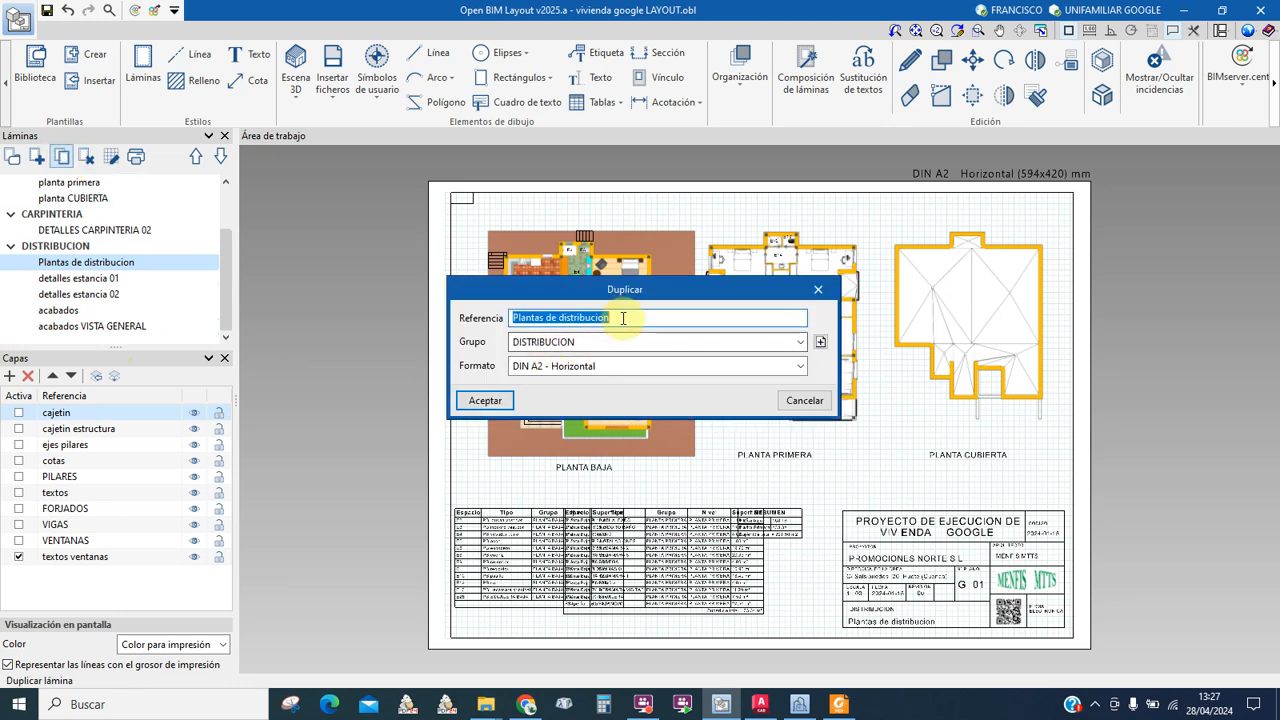
{"action": "left_click_drag", "start_coordinate": [623, 317], "coordinate": [509, 324]}
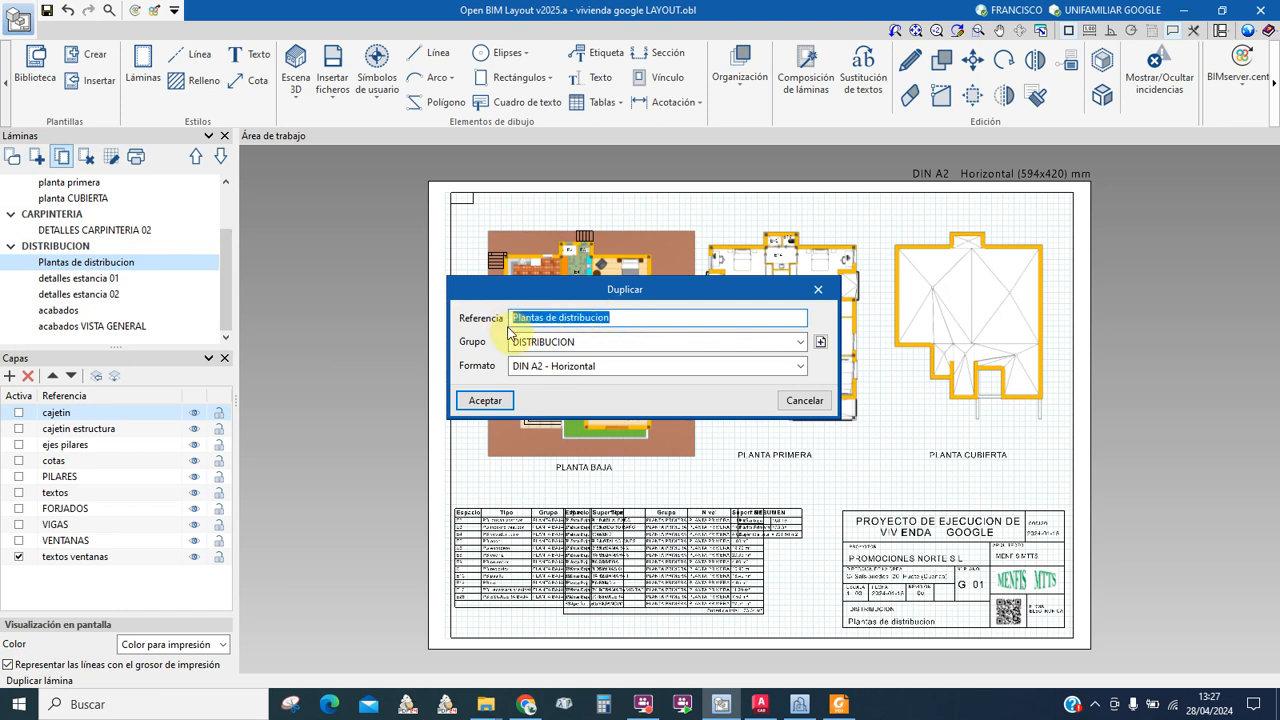
{"action": "type", "text": "ACABADOS 01"}
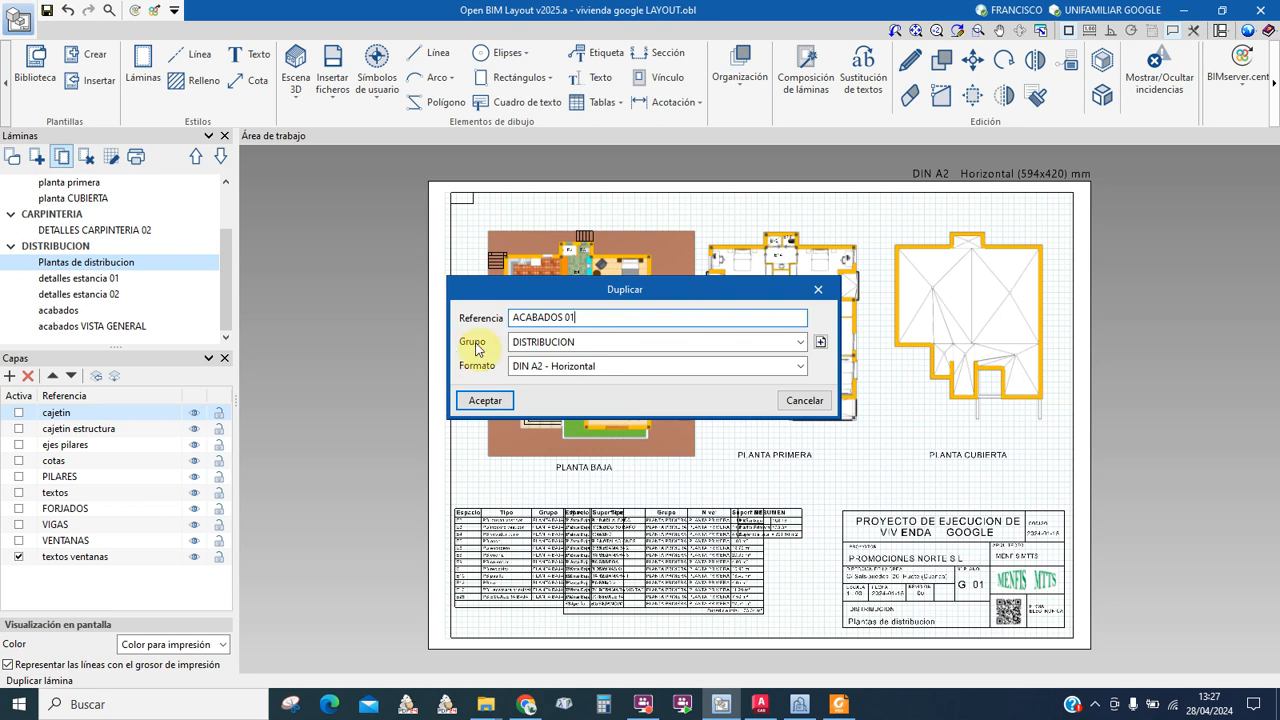
{"action": "left_click", "coordinate": [487, 401]}
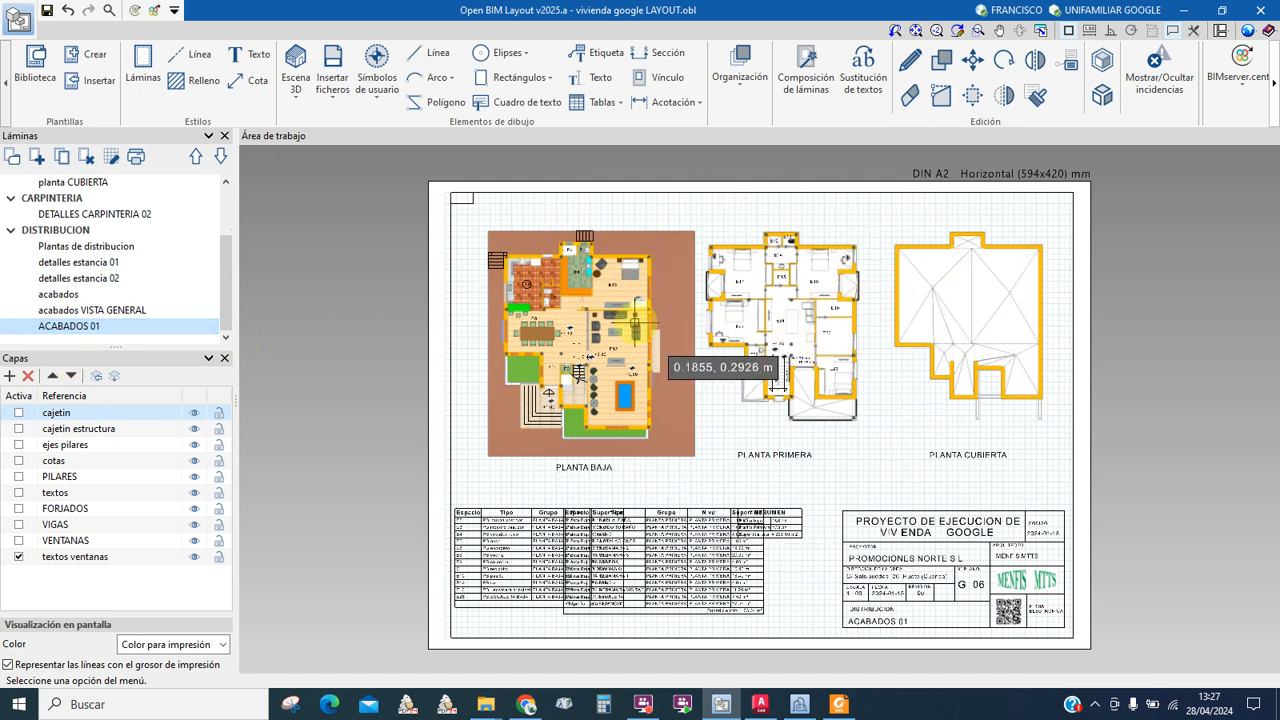
Step: Erase both space schedule tables beneath the plans with Borrar, then zoom into PLANTA BAJA
{"action": "middle_click_drag", "start_coordinate": [590, 470], "coordinate": [566, 386]}
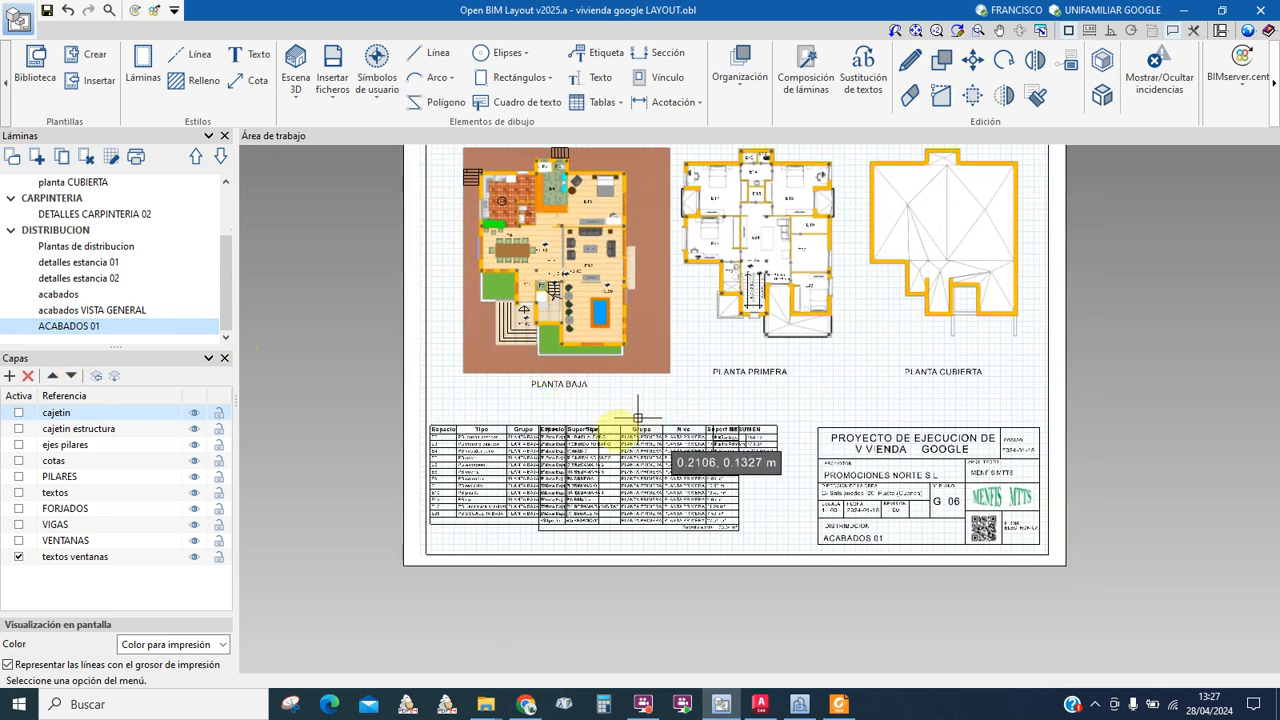
{"action": "scroll", "coordinate": [595, 430], "scroll_direction": "up", "scroll_amount": 1}
{"action": "left_click", "coordinate": [909, 95]}
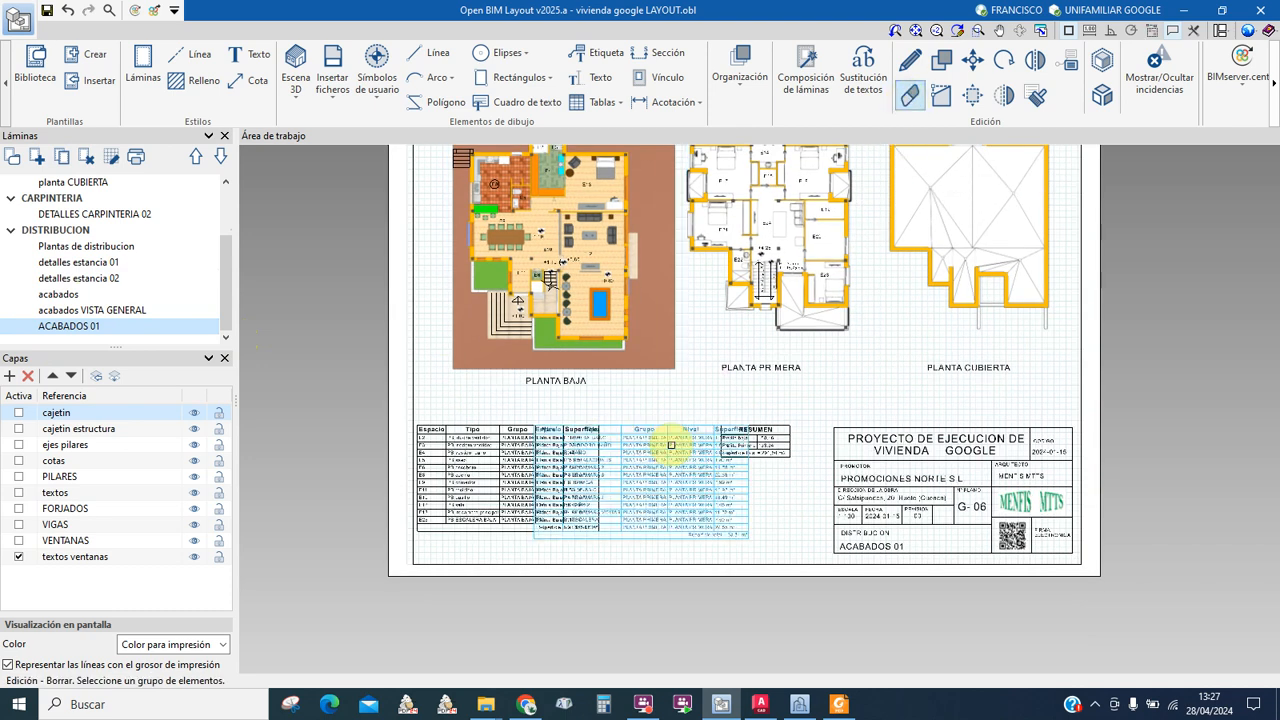
{"action": "left_click", "coordinate": [673, 446]}
{"action": "left_click", "coordinate": [537, 451]}
{"action": "middle_click_drag", "start_coordinate": [720, 439], "coordinate": [737, 573]}
{"action": "scroll", "coordinate": [577, 383], "scroll_direction": "up", "scroll_amount": 3}
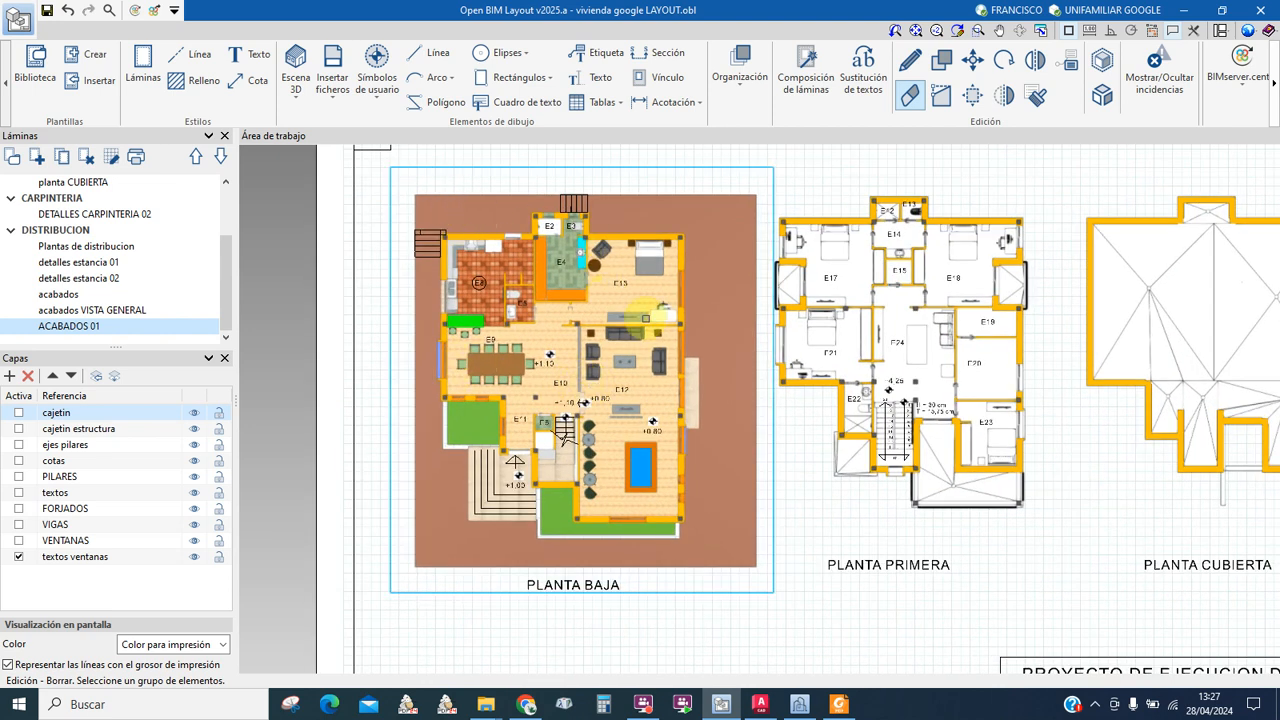
{"action": "scroll", "coordinate": [655, 332], "scroll_direction": "up", "scroll_amount": 3}
{"action": "scroll", "coordinate": [654, 371], "scroll_direction": "down", "scroll_amount": 2}
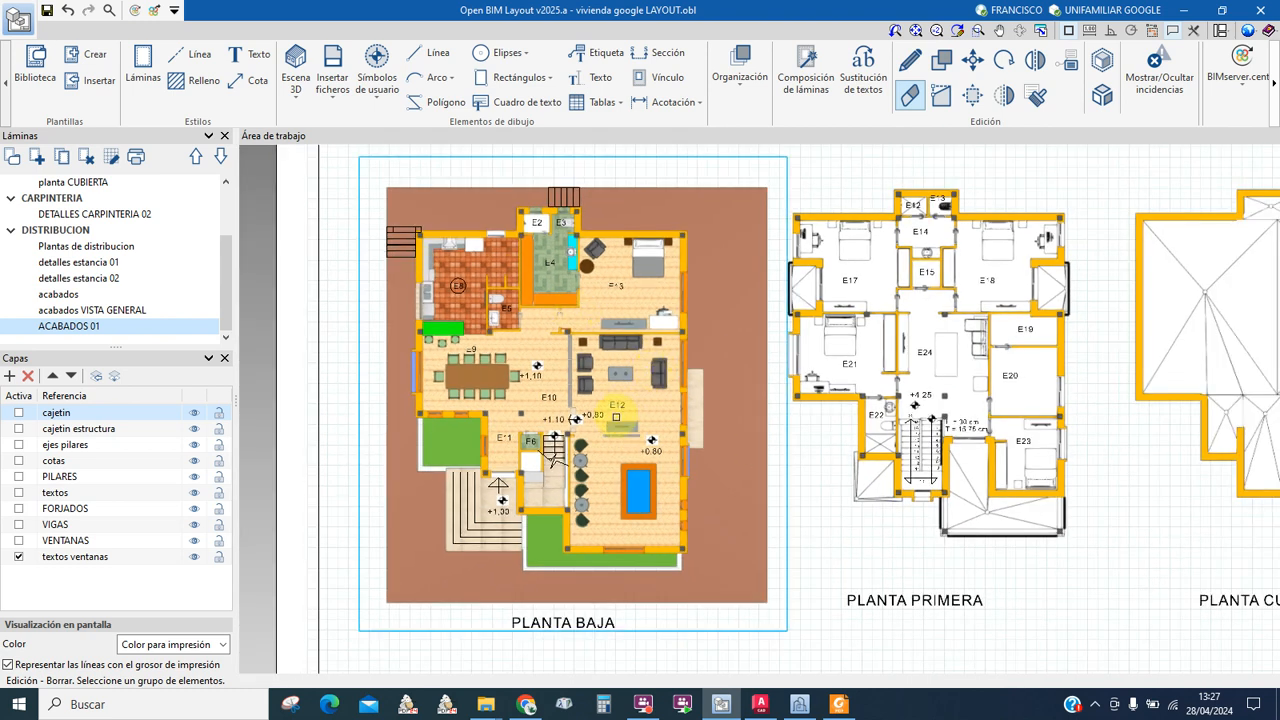
{"action": "left_click", "coordinate": [297, 99]}
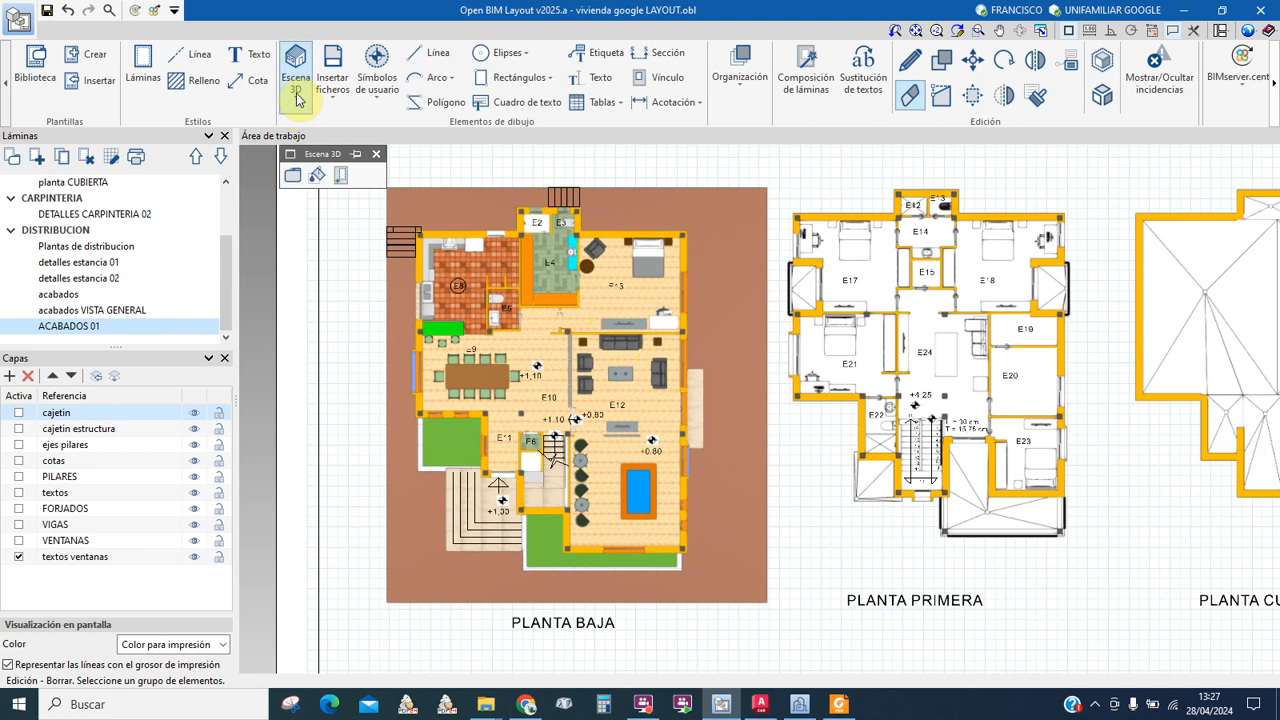
{"action": "left_click", "coordinate": [291, 177]}
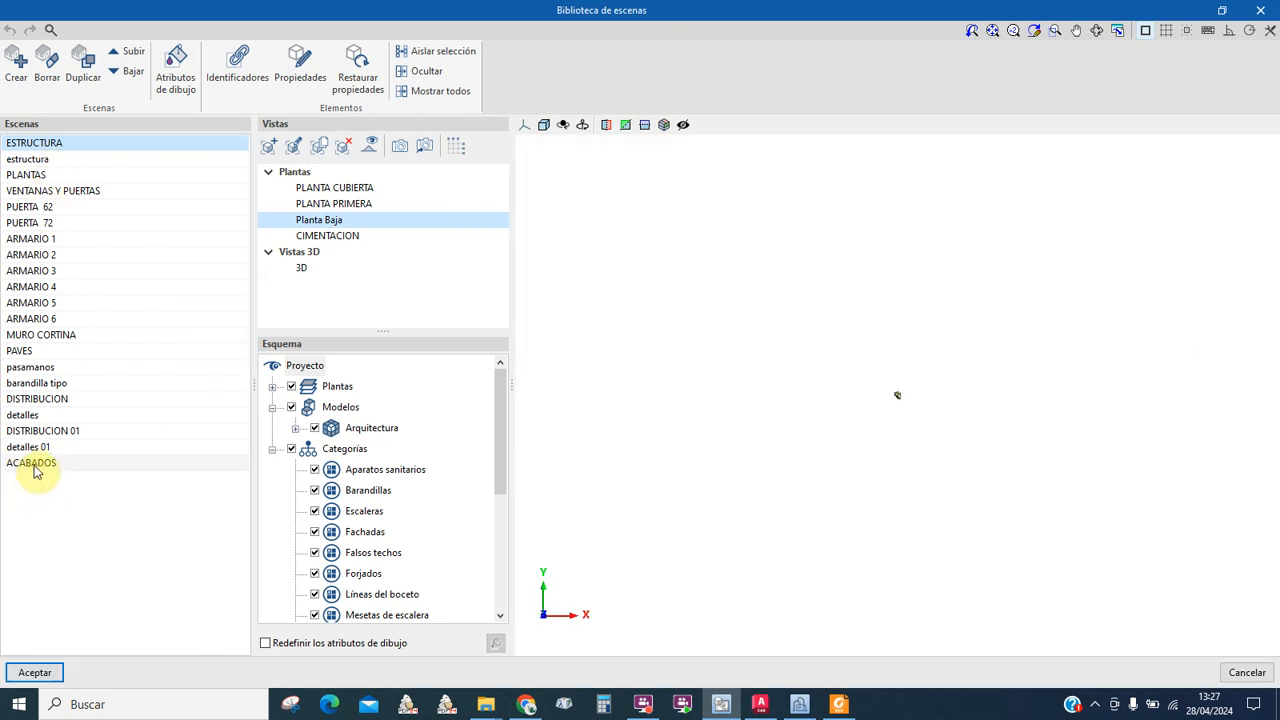
{"action": "left_click", "coordinate": [33, 466]}
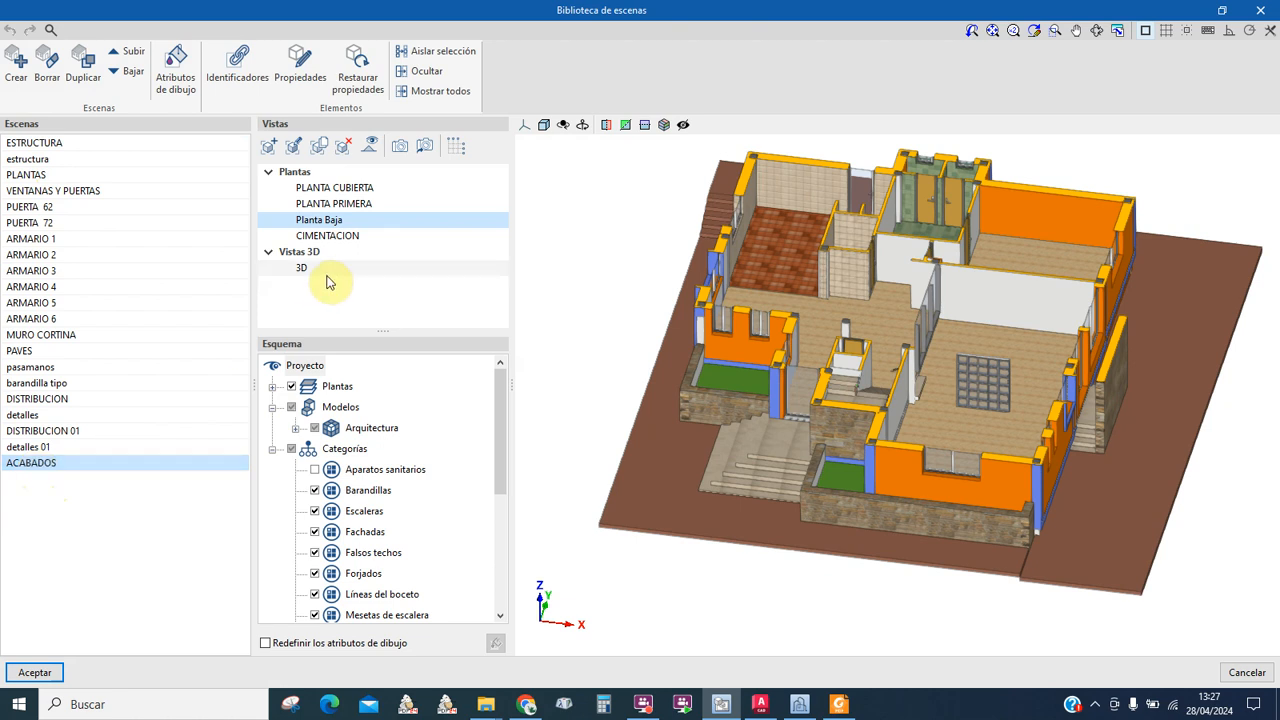
{"action": "left_click", "coordinate": [295, 428]}
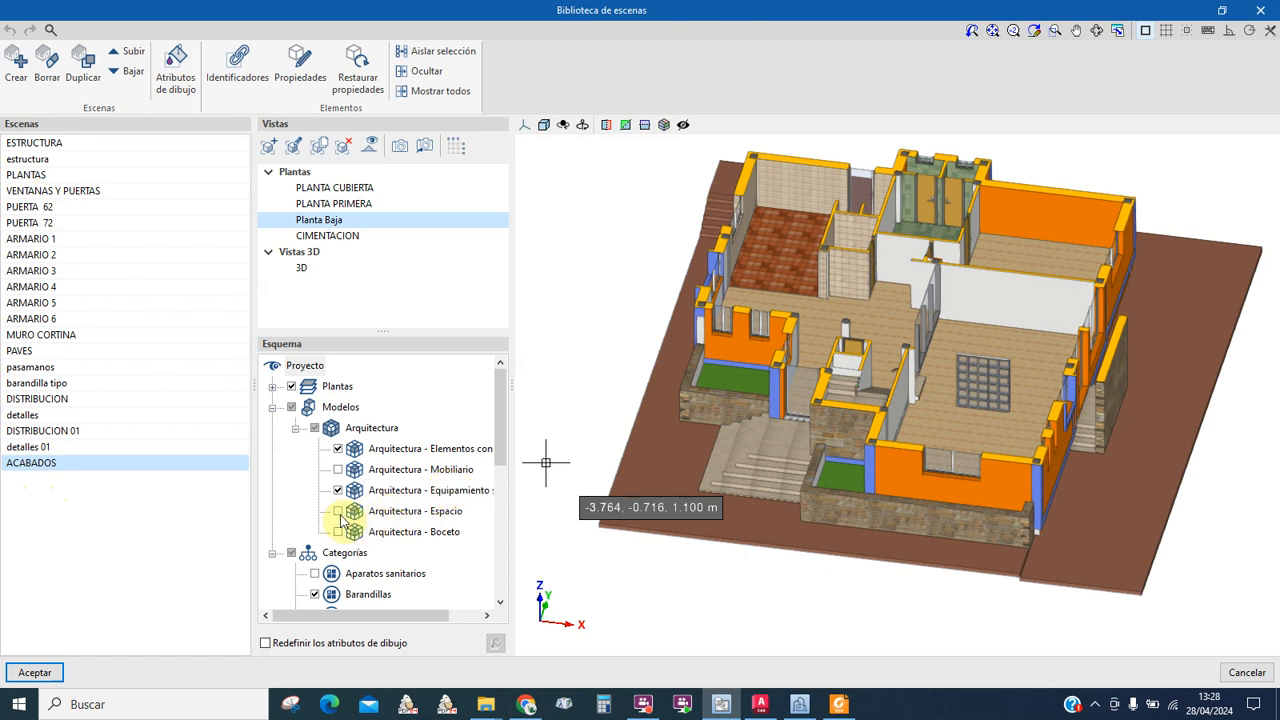
{"action": "left_click", "coordinate": [295, 428]}
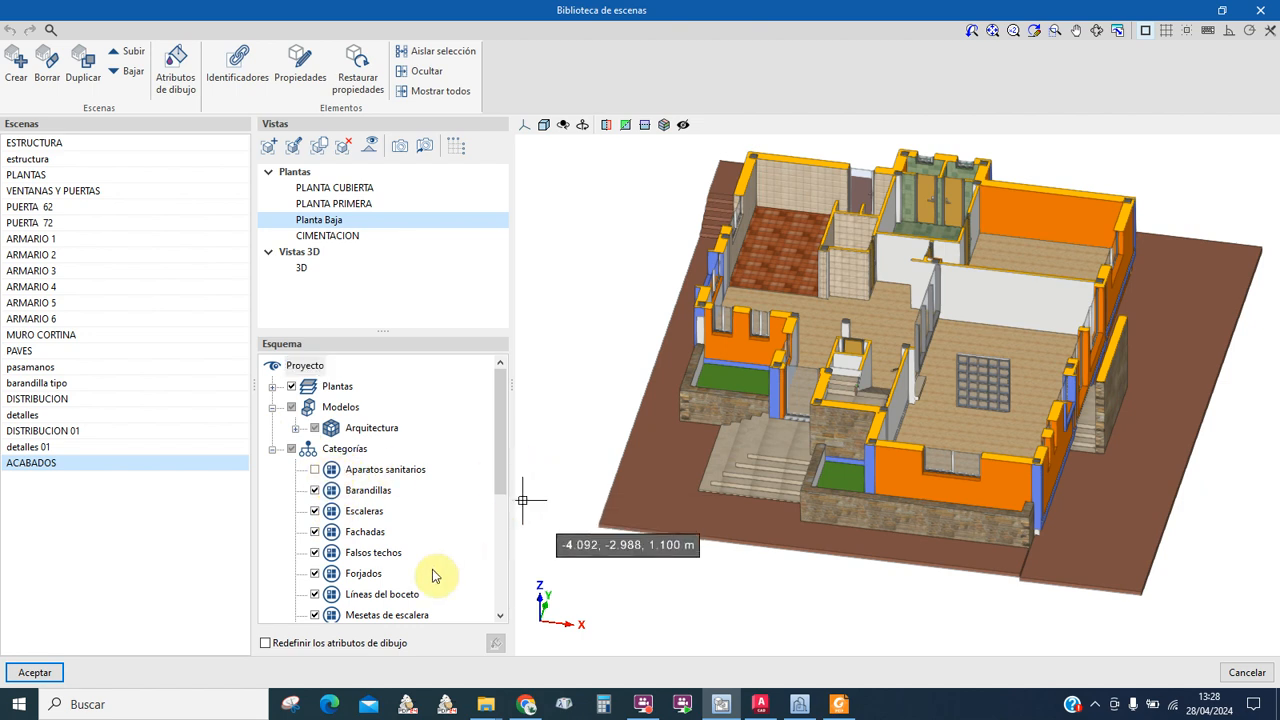
{"action": "scroll", "coordinate": [345, 571], "scroll_direction": "down", "scroll_amount": 4}
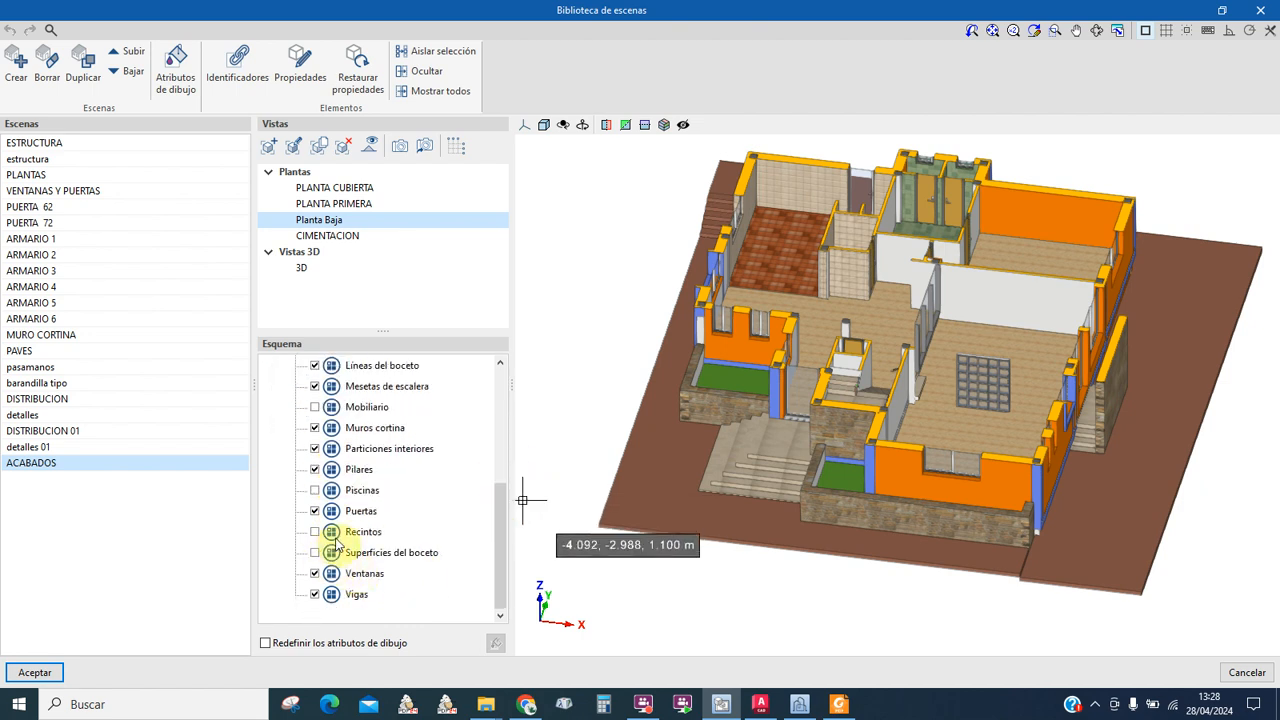
{"action": "scroll", "coordinate": [337, 543], "scroll_direction": "up", "scroll_amount": 4}
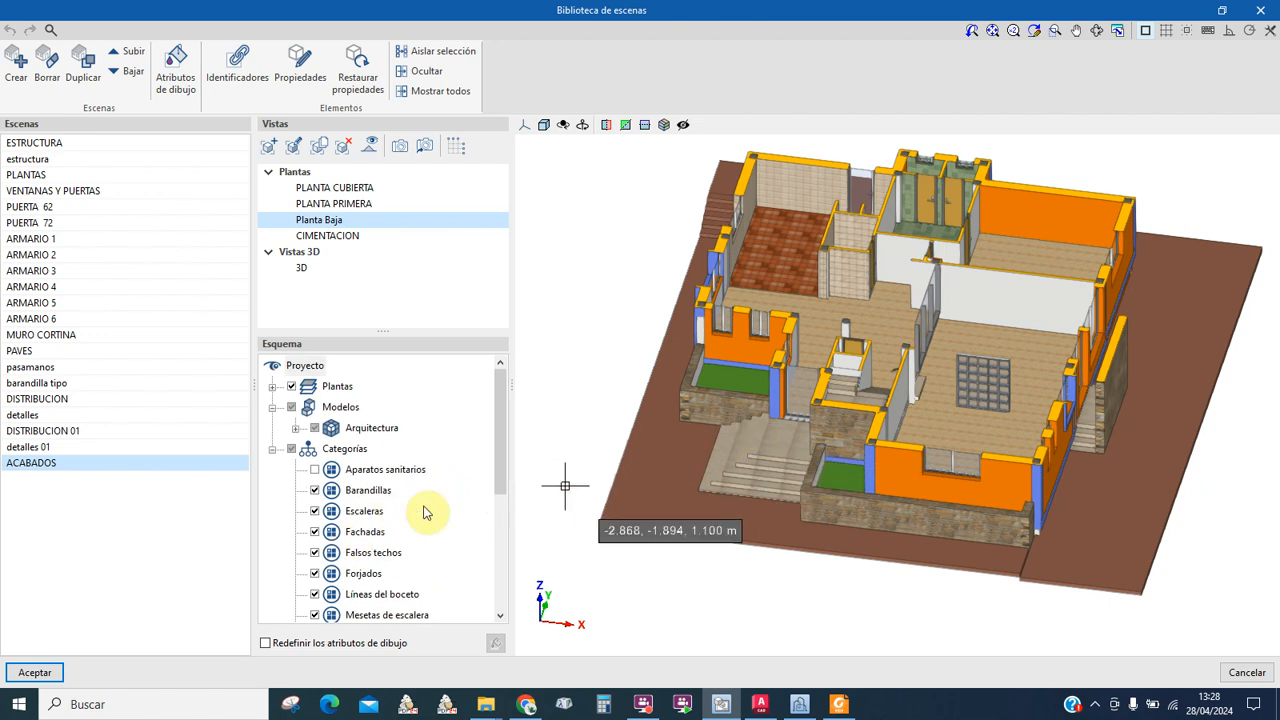
{"action": "left_click", "coordinate": [35, 673]}
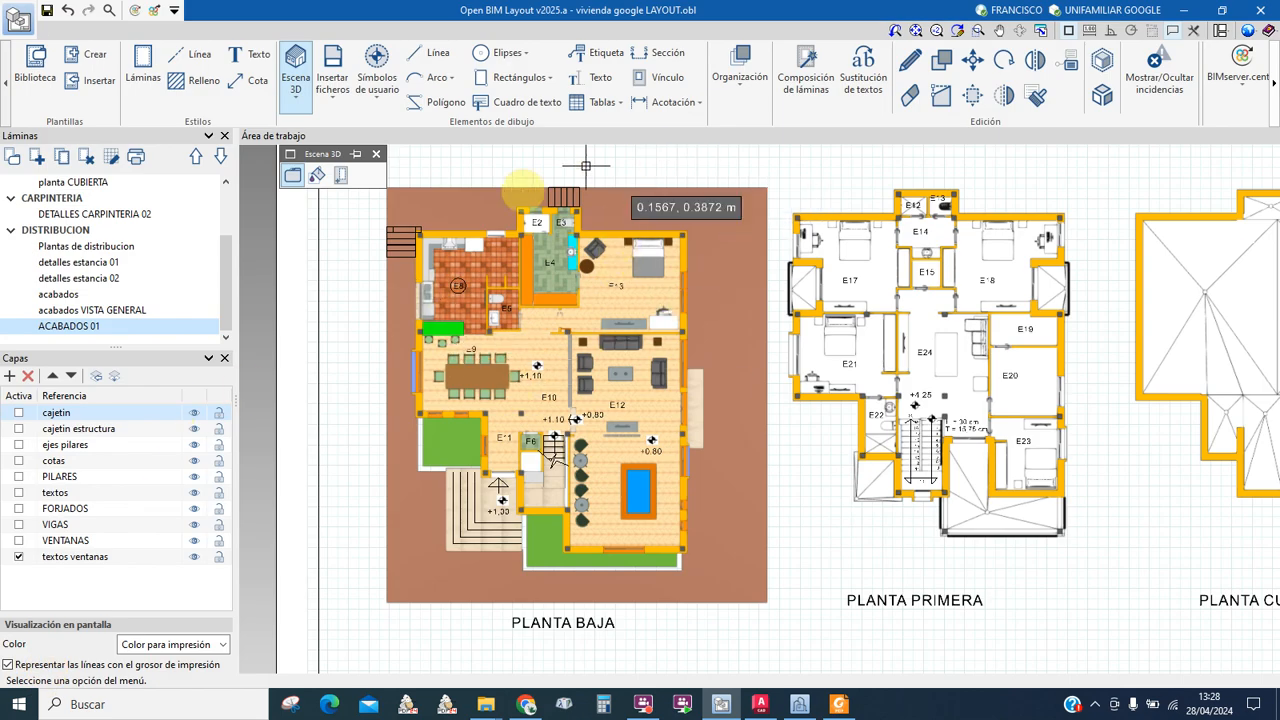
{"action": "left_click", "coordinate": [910, 60]}
Step: Set PLANTA BAJA to scene ACABADOS, view Planta Baja, monochrome image, seen from the top
{"action": "left_click", "coordinate": [739, 180]}
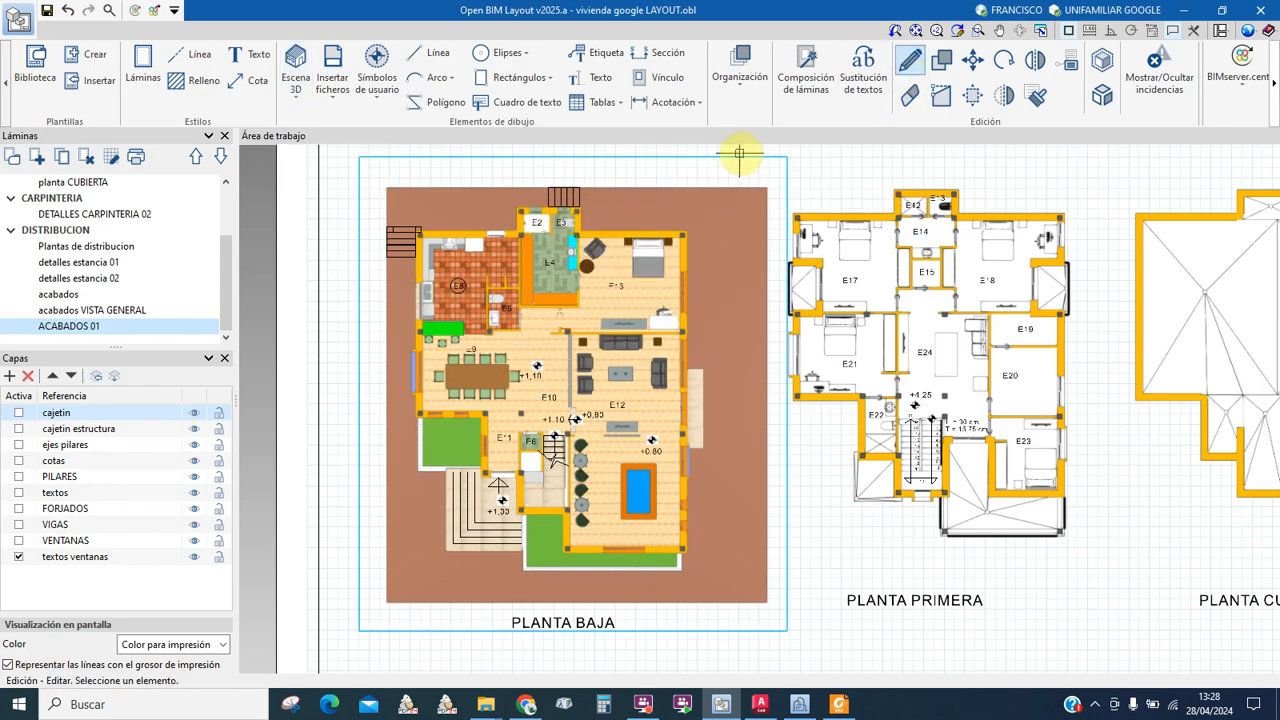
{"action": "left_click", "coordinate": [740, 153]}
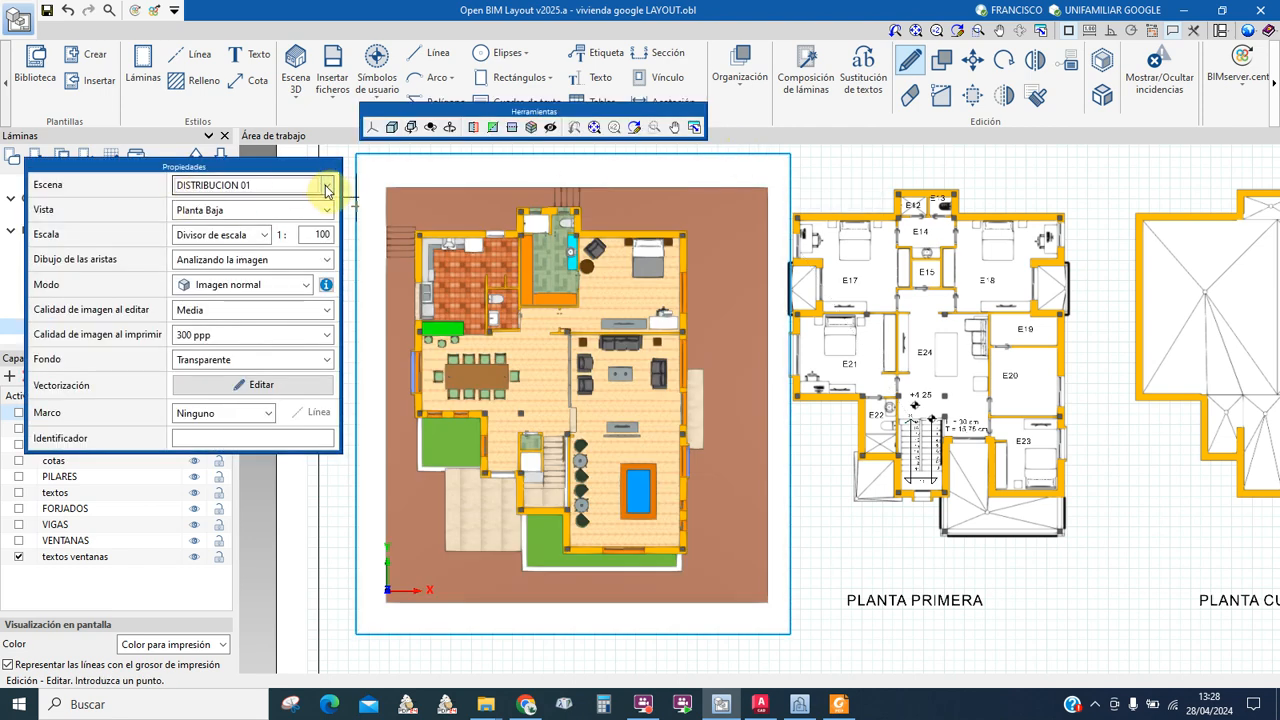
{"action": "left_click", "coordinate": [326, 188]}
{"action": "left_click", "coordinate": [258, 335]}
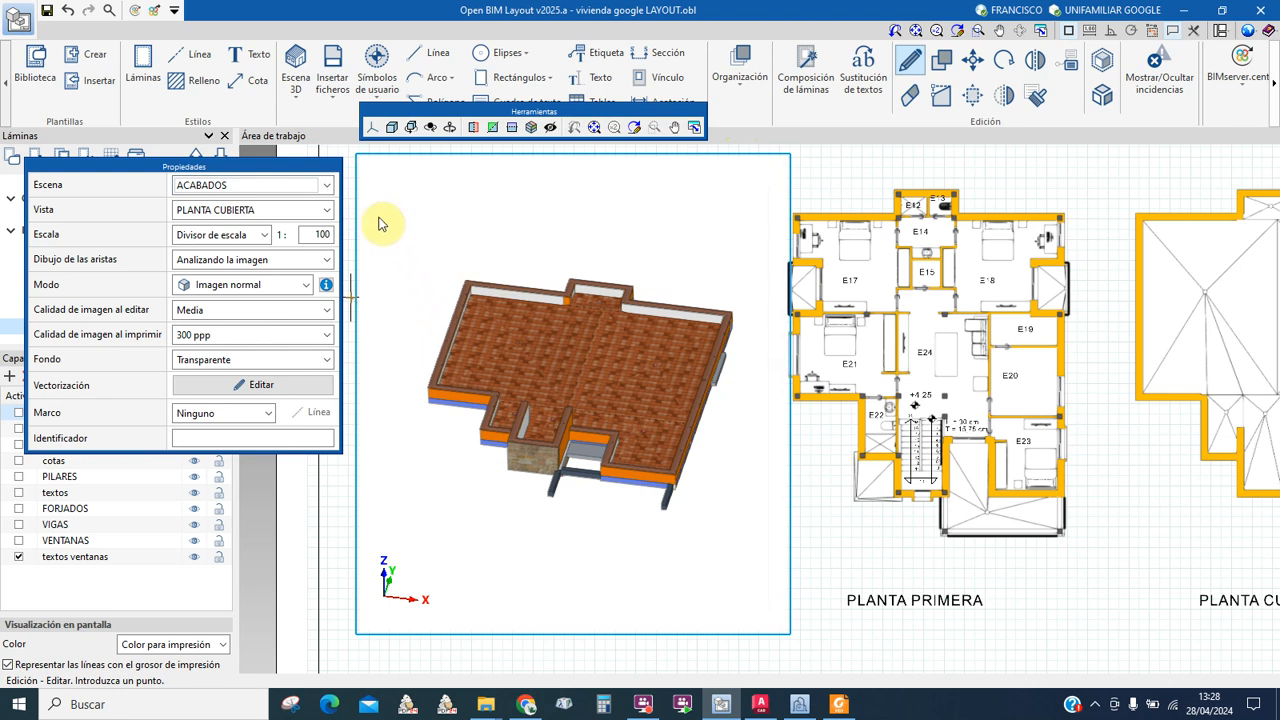
{"action": "left_click", "coordinate": [326, 210]}
{"action": "left_click", "coordinate": [202, 260]}
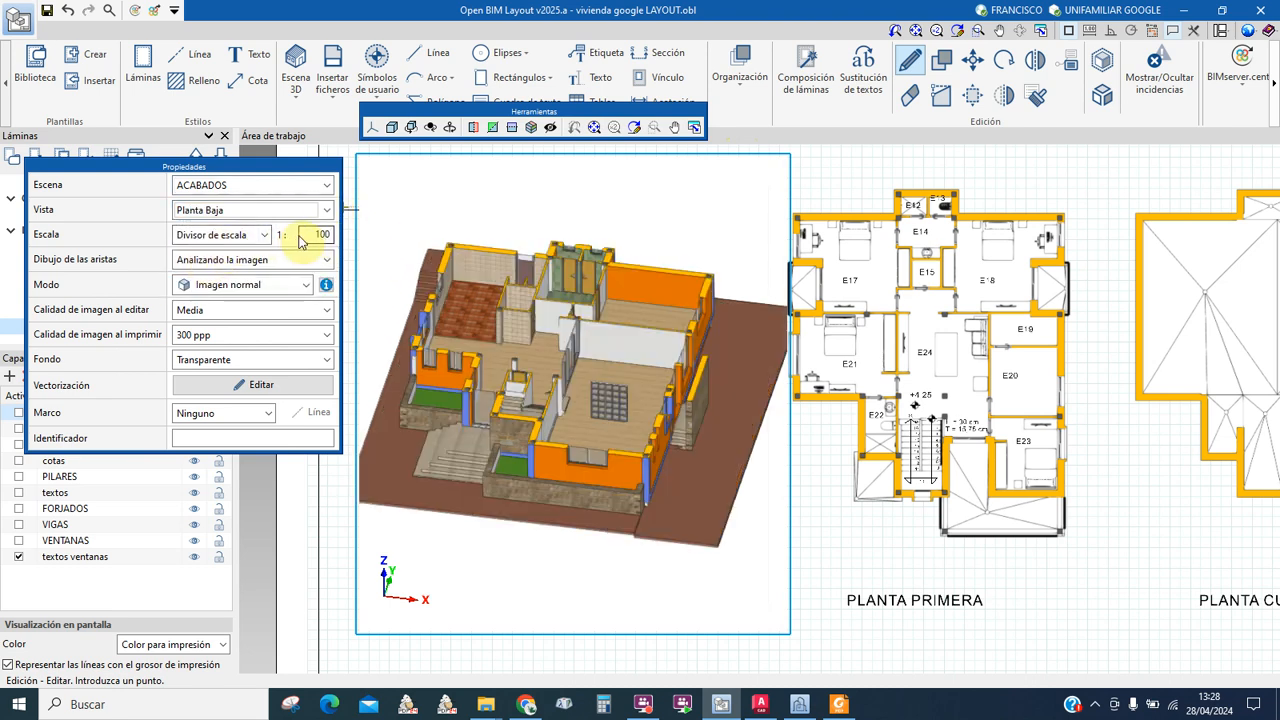
{"action": "left_click", "coordinate": [307, 286]}
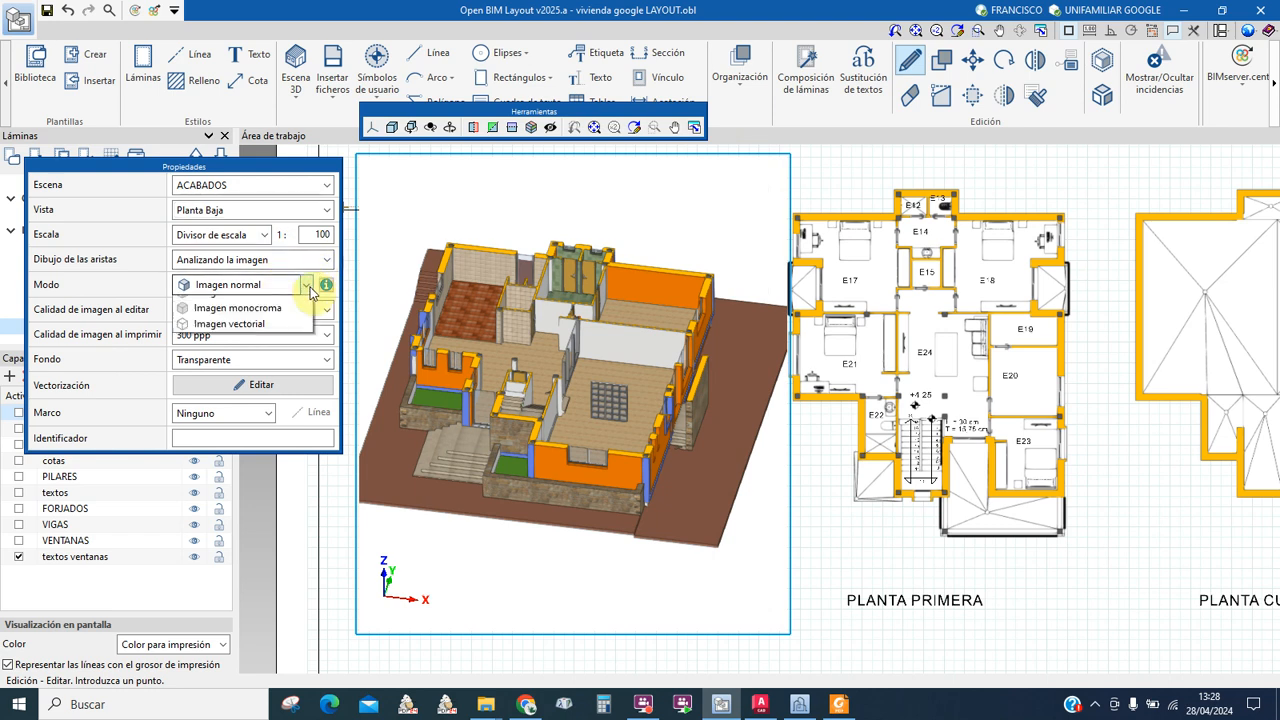
{"action": "left_click", "coordinate": [238, 337]}
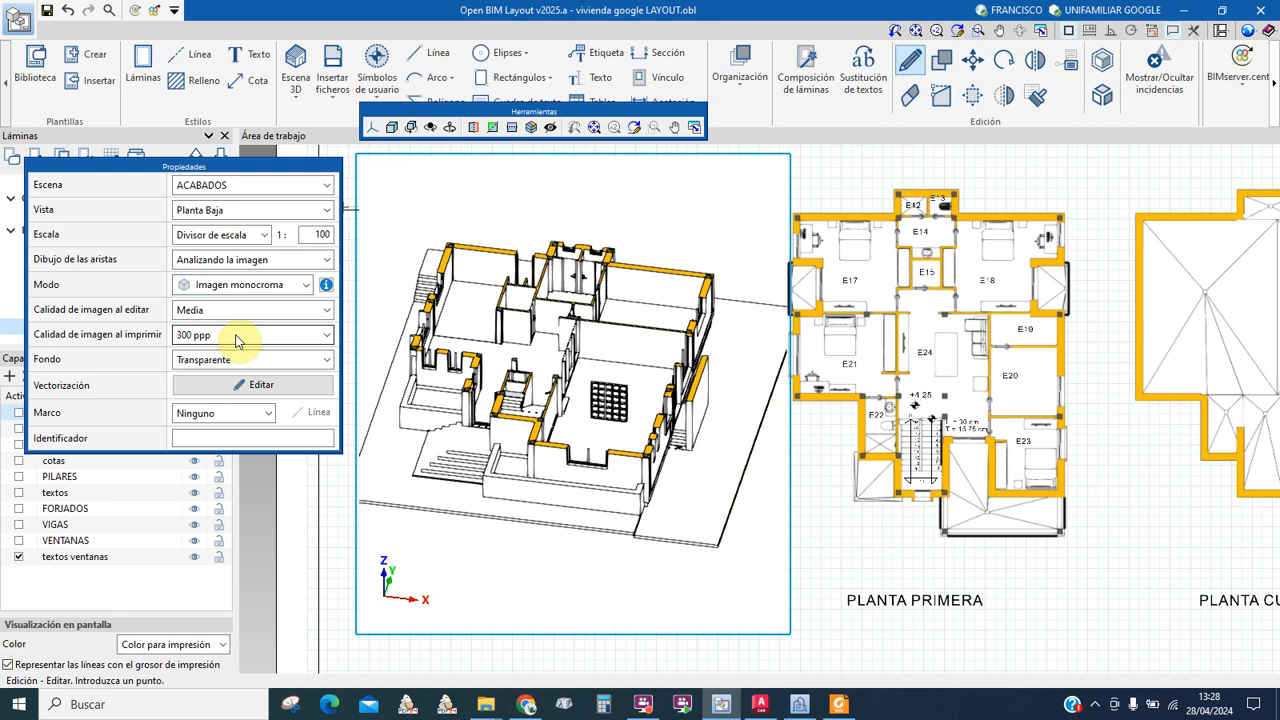
{"action": "left_click", "coordinate": [368, 130]}
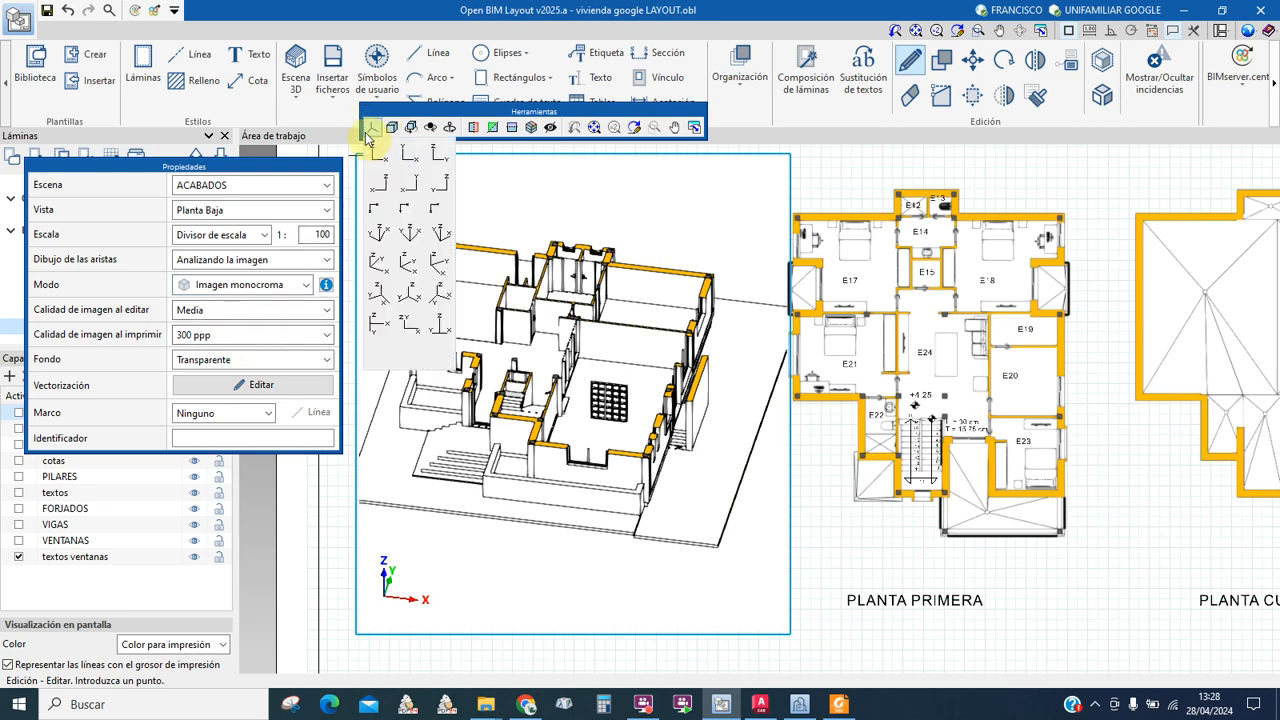
{"action": "left_click", "coordinate": [408, 156]}
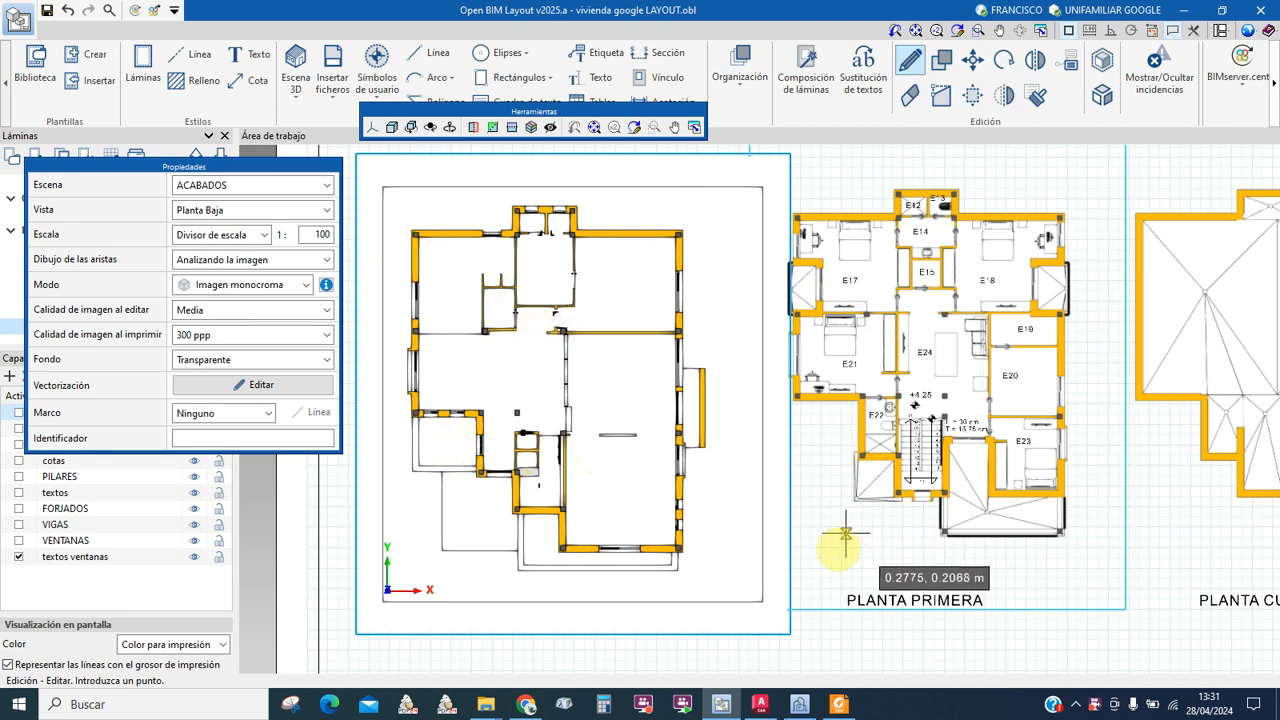
{"action": "left_click", "coordinate": [812, 641]}
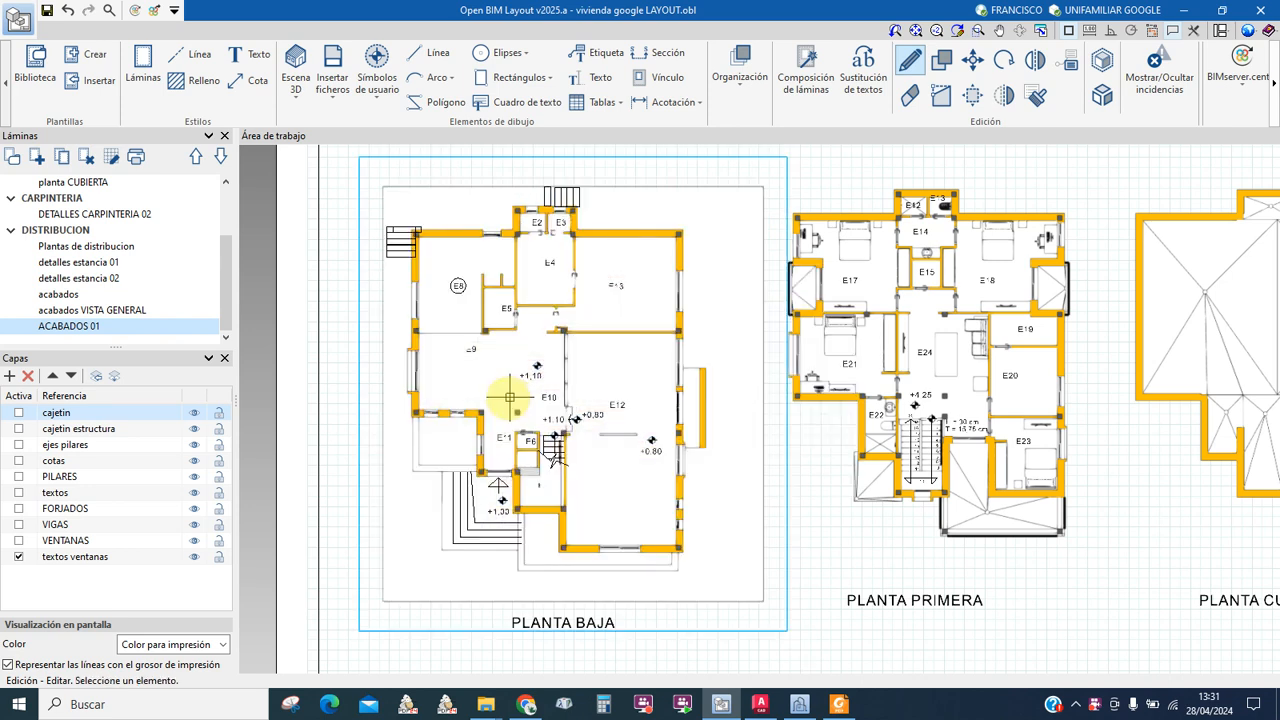
{"action": "scroll", "coordinate": [415, 245], "scroll_direction": "up", "scroll_amount": 4}
{"action": "scroll", "coordinate": [635, 398], "scroll_direction": "down", "scroll_amount": 1}
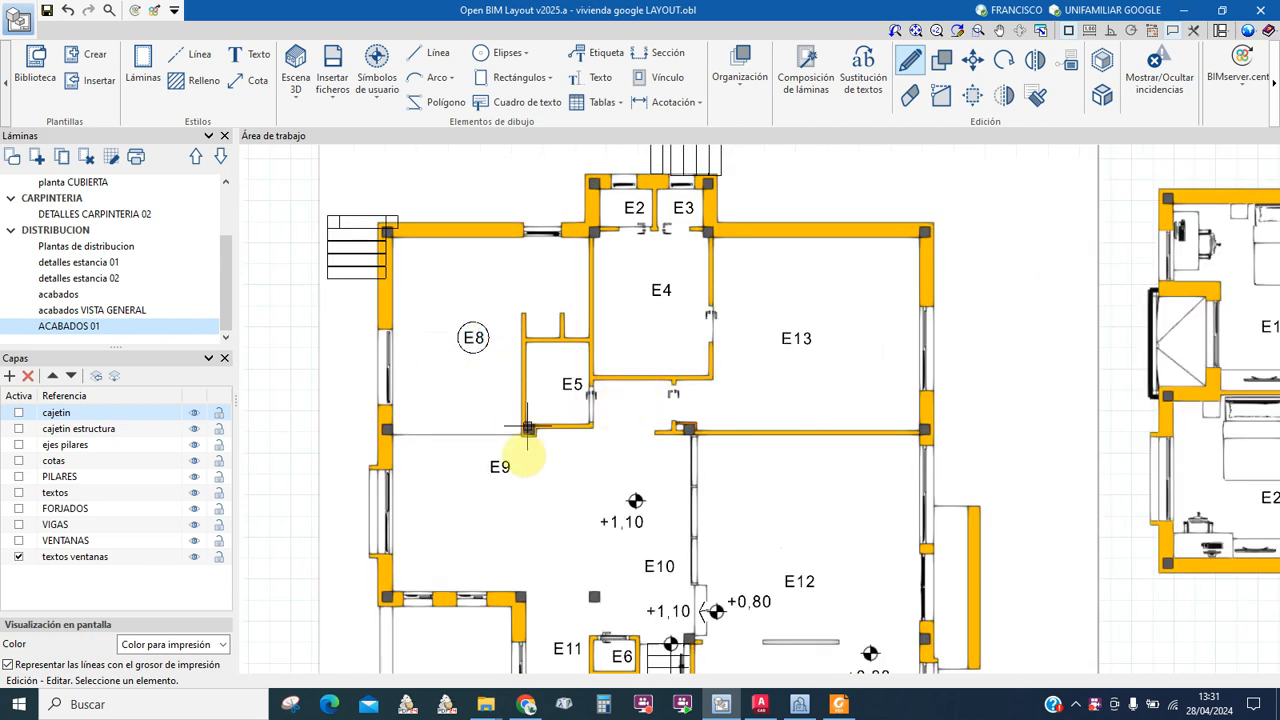
{"action": "scroll", "coordinate": [466, 343], "scroll_direction": "up", "scroll_amount": 1}
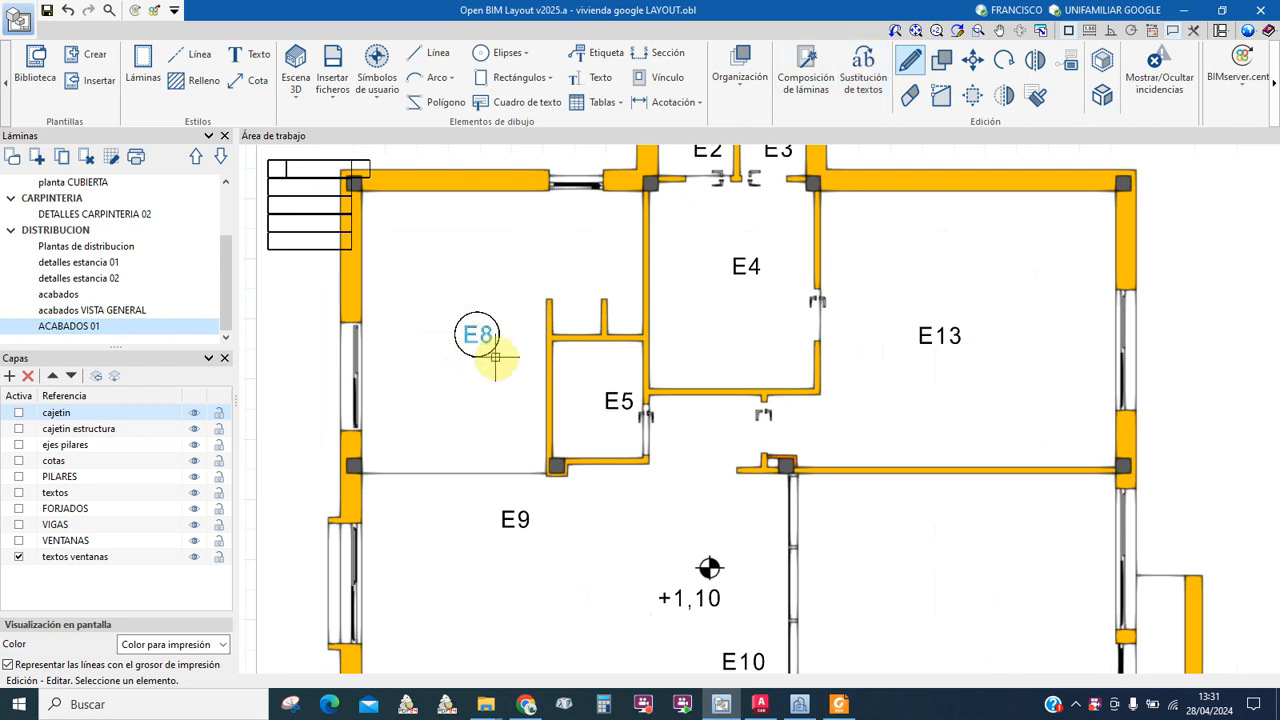
{"action": "scroll", "coordinate": [483, 348], "scroll_direction": "down", "scroll_amount": 1}
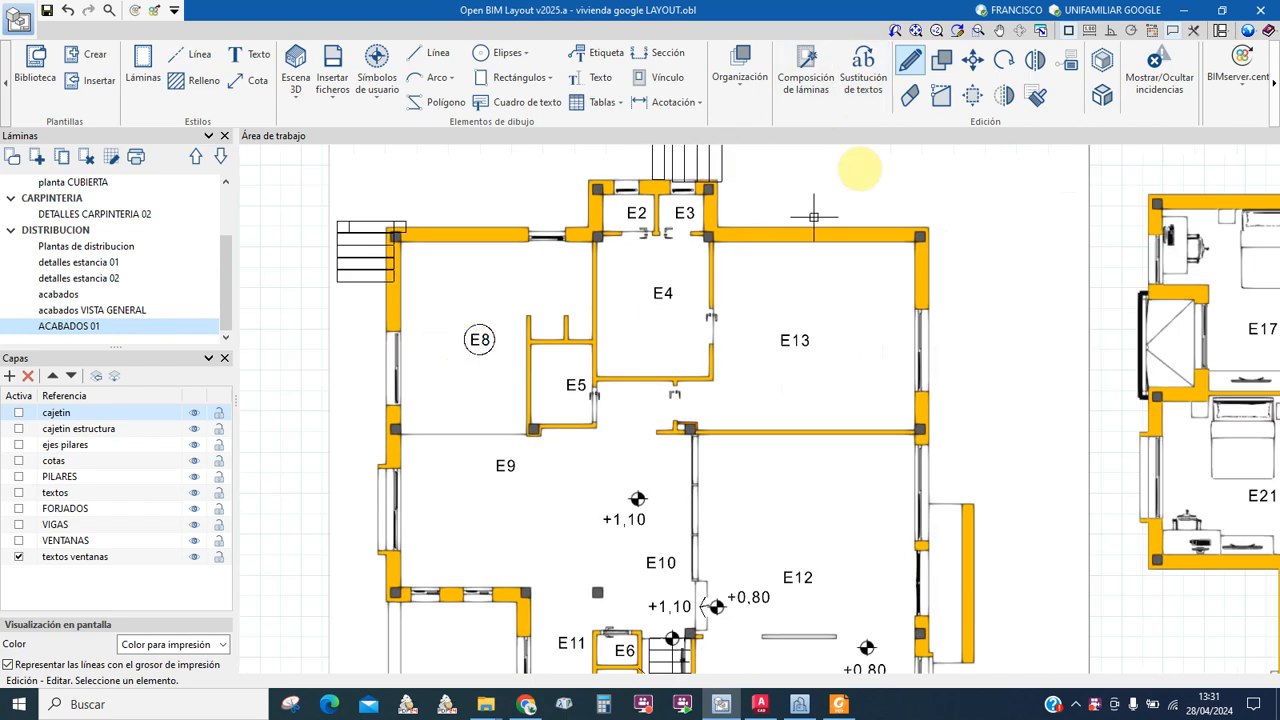
Step: Erase room labels E3, E4, E8, E13, E12 and E10 from the PLANTA BAJA plan
{"action": "left_click", "coordinate": [910, 95]}
{"action": "left_click", "coordinate": [680, 212]}
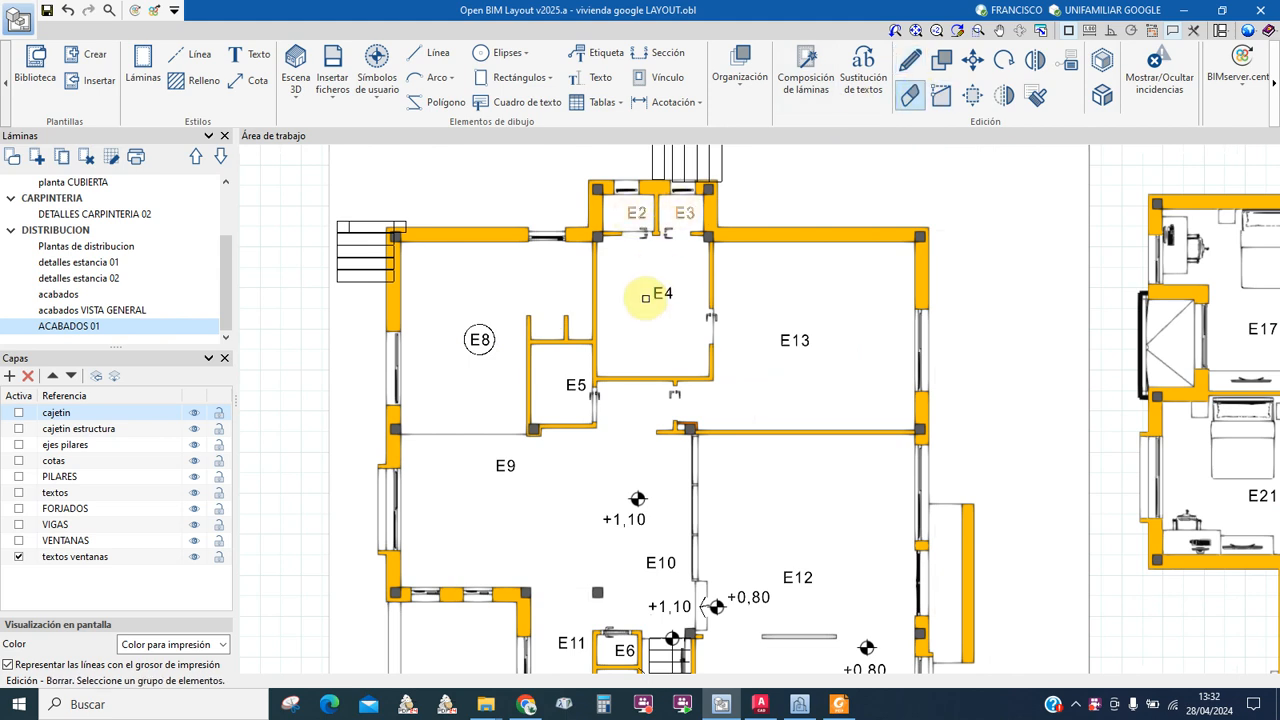
{"action": "left_click", "coordinate": [663, 287]}
{"action": "left_click", "coordinate": [484, 333]}
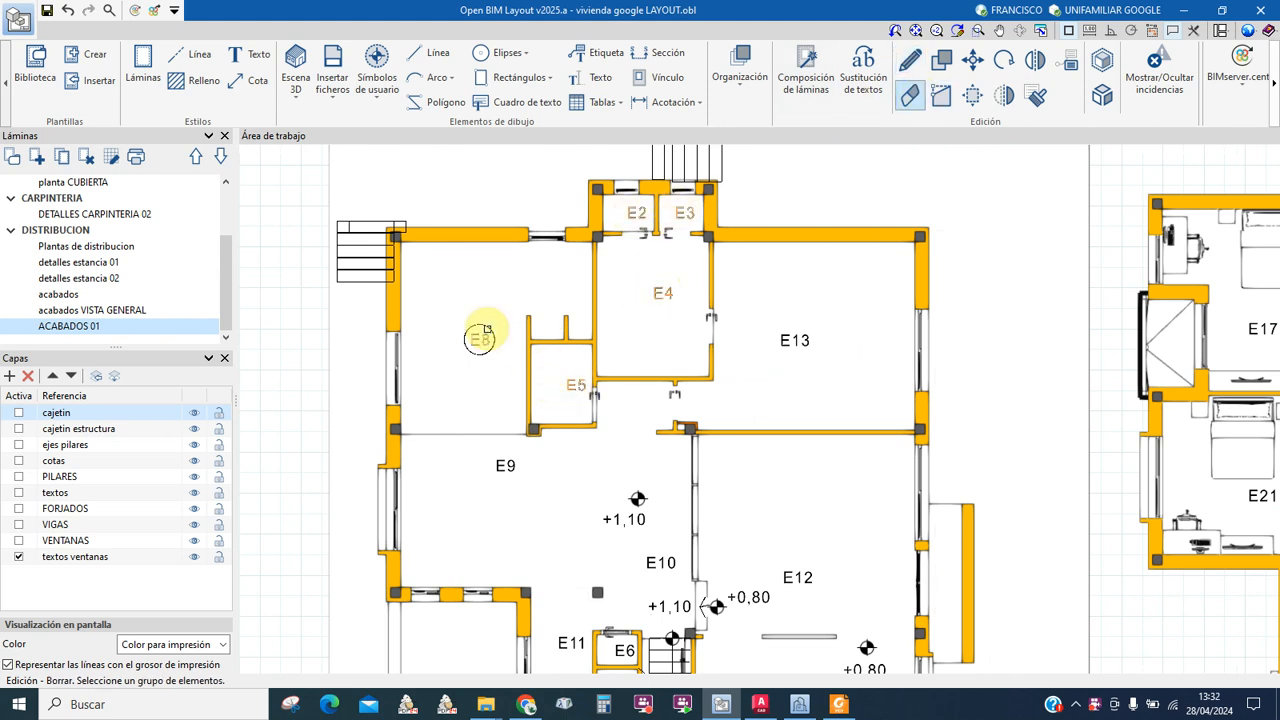
{"action": "left_click", "coordinate": [795, 340]}
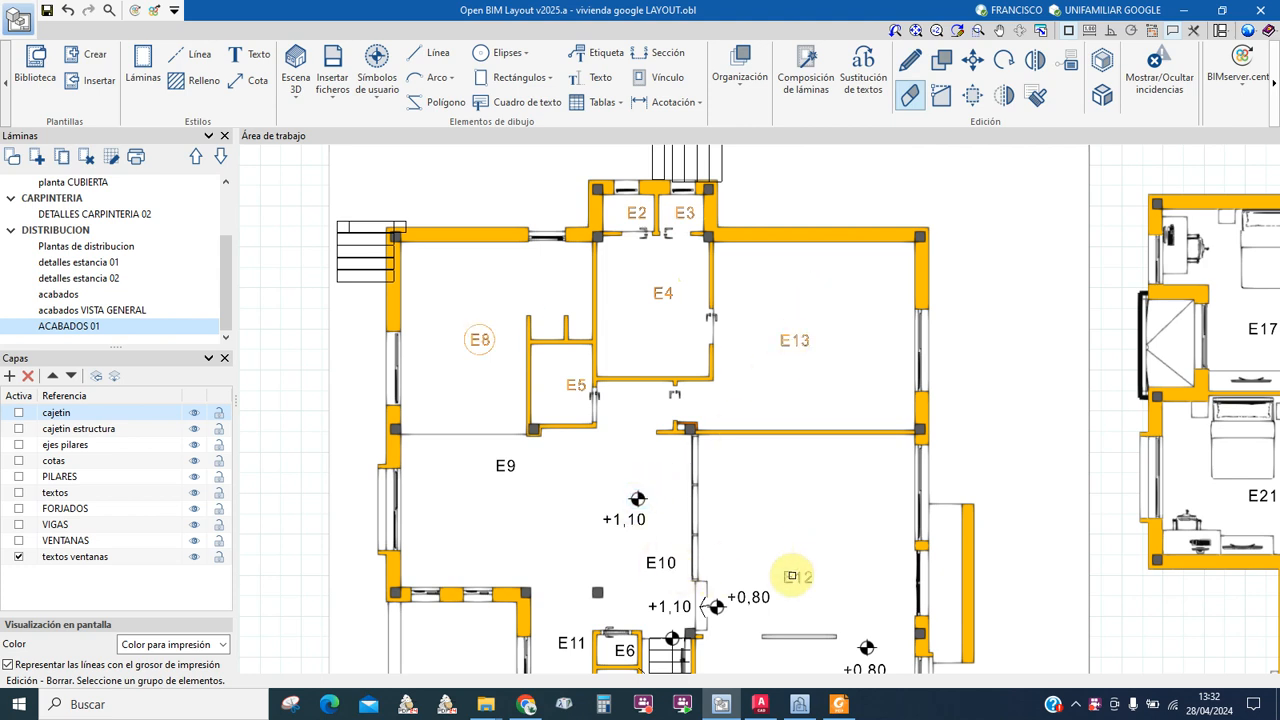
{"action": "left_click", "coordinate": [792, 576]}
{"action": "right_click", "coordinate": [792, 576]}
{"action": "left_click", "coordinate": [655, 568]}
{"action": "right_click", "coordinate": [655, 567]}
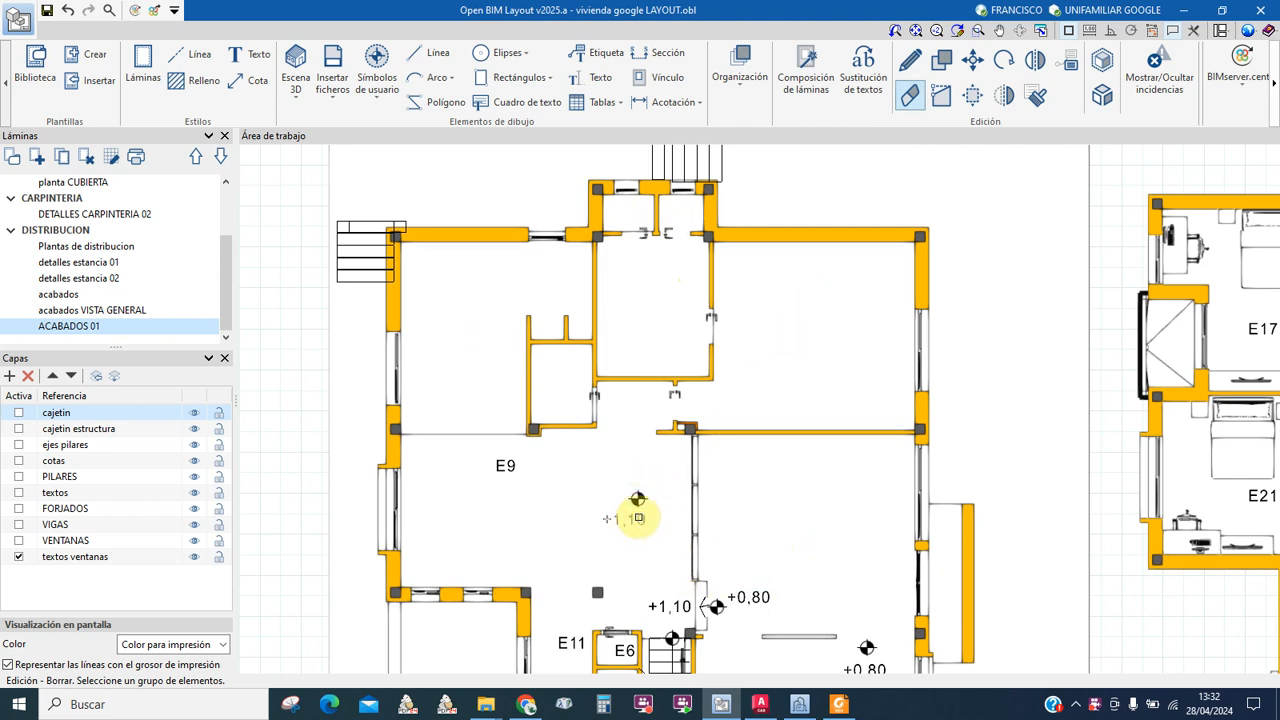
Step: Erase the E11 room label and the +1,10 and +0,80 level marks
{"action": "right_click", "coordinate": [638, 510]}
{"action": "left_click", "coordinate": [500, 467]}
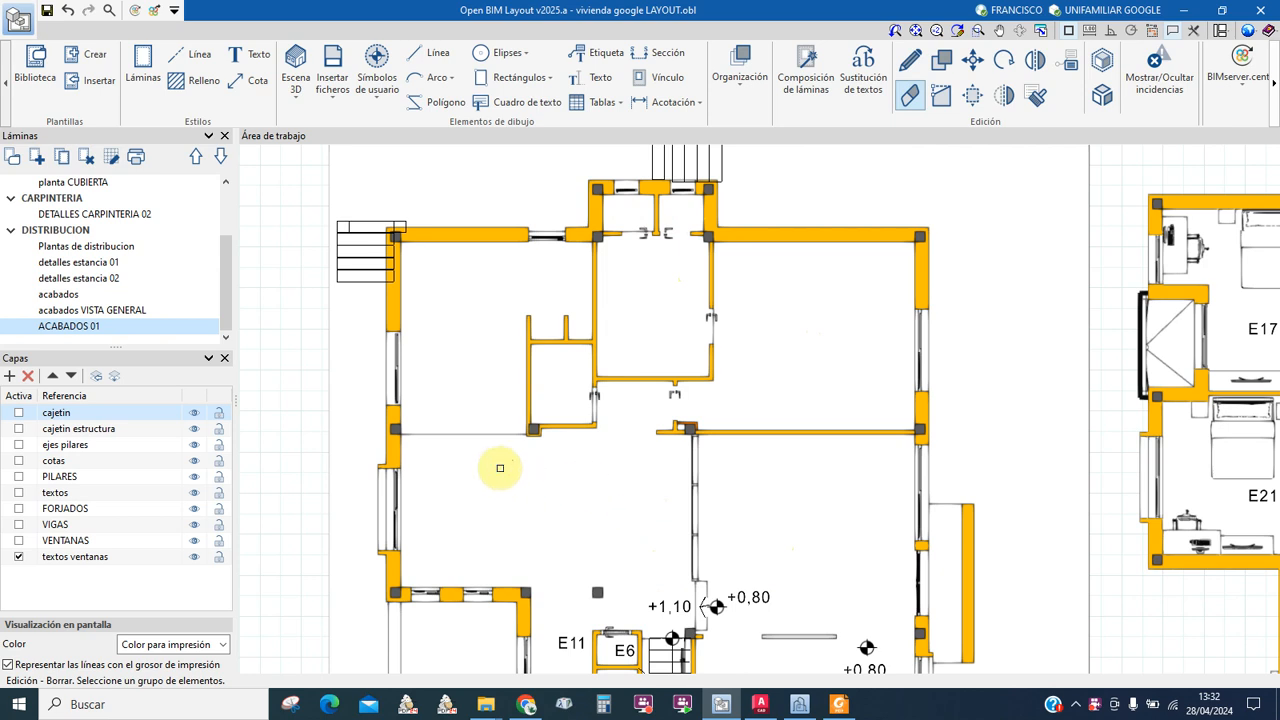
{"action": "middle_click_drag", "start_coordinate": [637, 543], "coordinate": [580, 306]}
{"action": "left_click", "coordinate": [510, 397]}
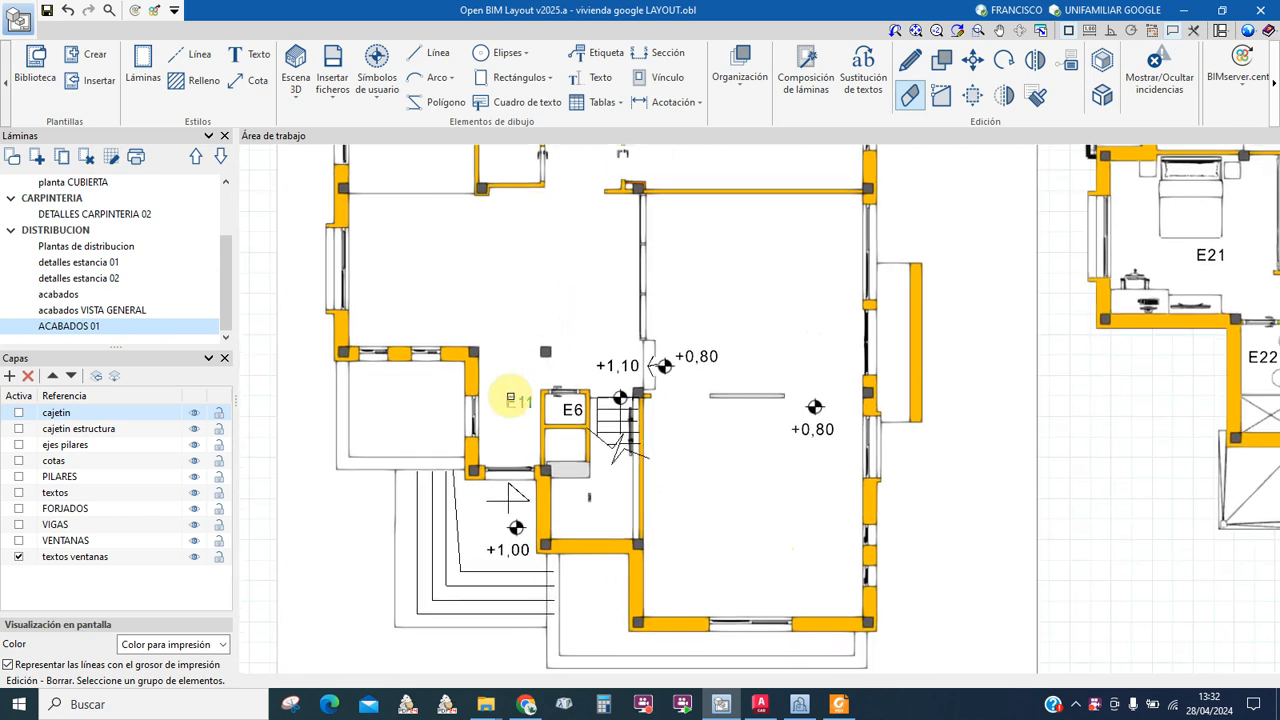
{"action": "right_click", "coordinate": [510, 397]}
{"action": "left_click", "coordinate": [605, 365]}
{"action": "right_click", "coordinate": [605, 364]}
{"action": "left_click", "coordinate": [701, 355]}
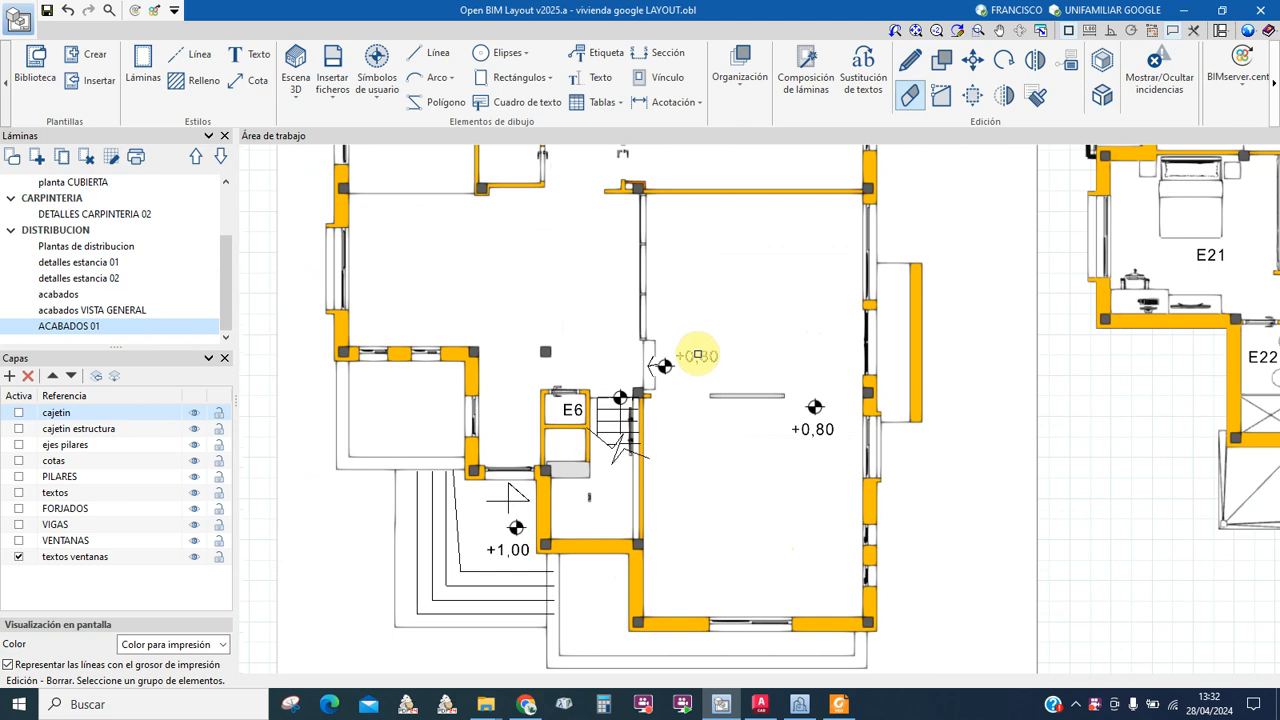
{"action": "right_click", "coordinate": [699, 355]}
Step: Erase the E6 label and the other +0,80 level mark, then zoom out over the plan
{"action": "scroll", "coordinate": [653, 368], "scroll_direction": "up", "scroll_amount": 1}
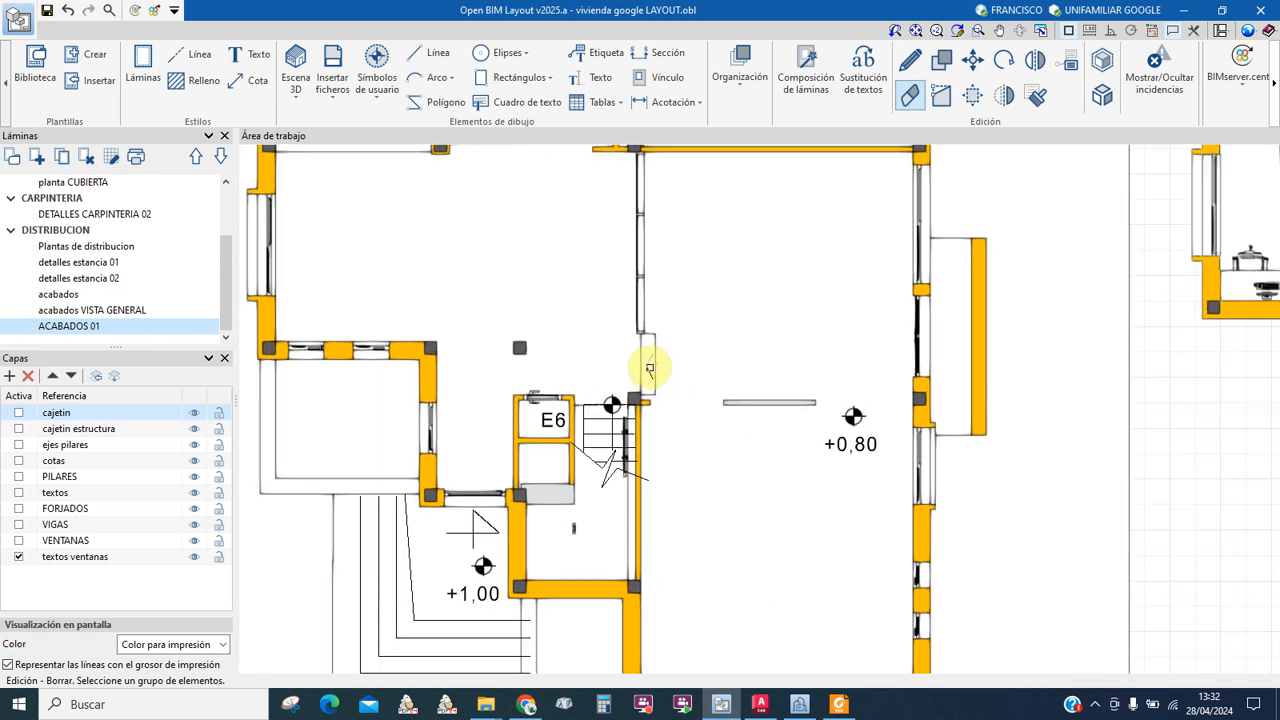
{"action": "scroll", "coordinate": [648, 372], "scroll_direction": "up", "scroll_amount": 1}
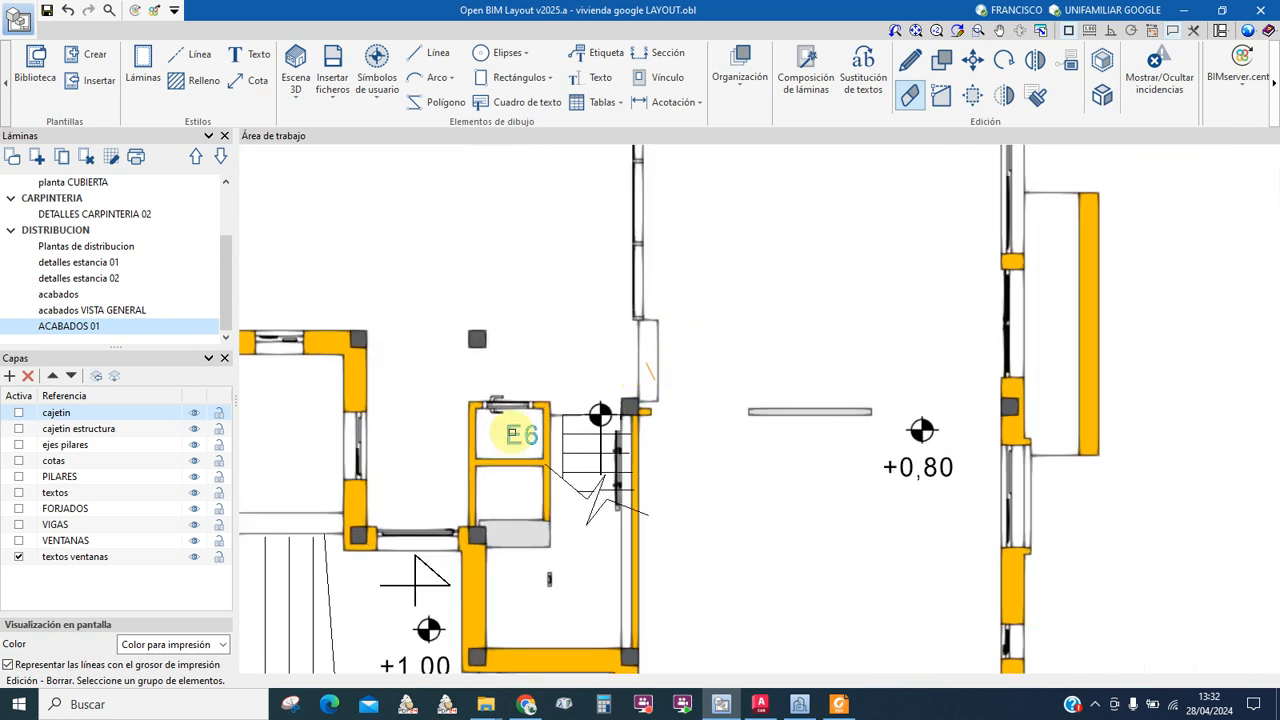
{"action": "right_click", "coordinate": [515, 428]}
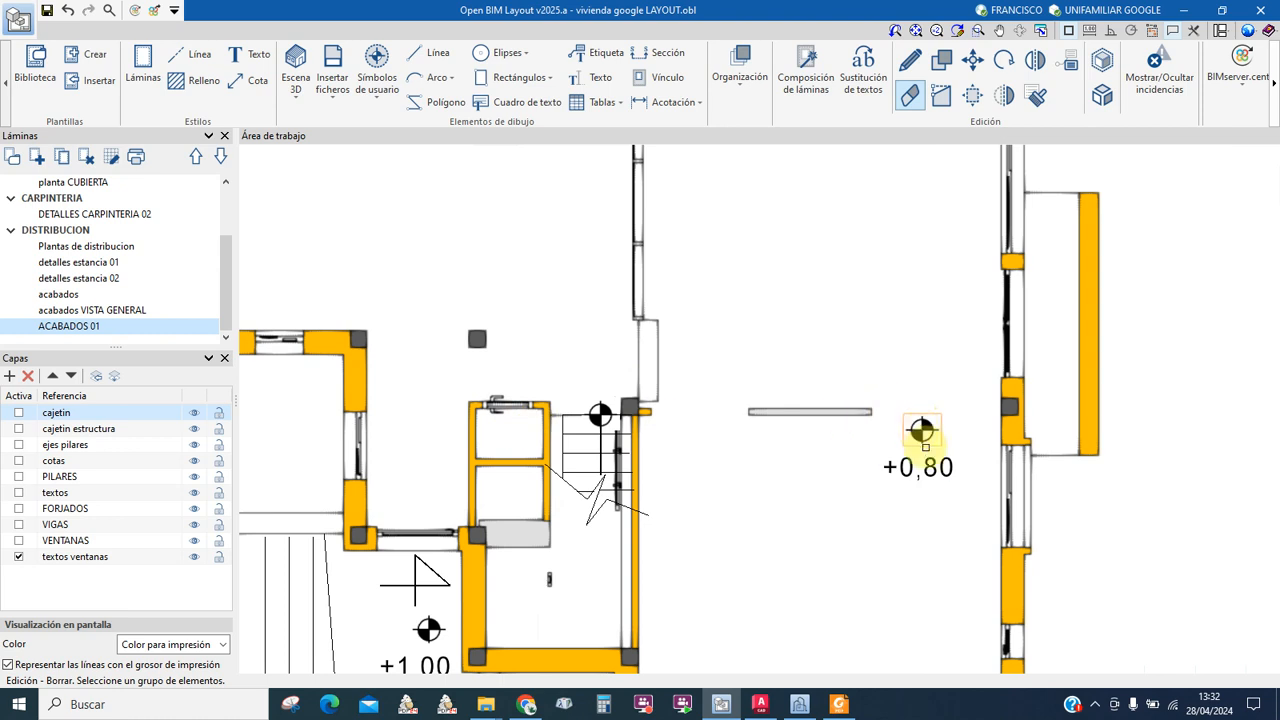
{"action": "right_click", "coordinate": [920, 478]}
{"action": "scroll", "coordinate": [790, 484], "scroll_direction": "down", "scroll_amount": 2}
{"action": "middle_click_drag", "start_coordinate": [720, 476], "coordinate": [711, 367]}
{"action": "scroll", "coordinate": [560, 486], "scroll_direction": "up", "scroll_amount": 1}
{"action": "scroll", "coordinate": [609, 432], "scroll_direction": "down", "scroll_amount": 2}
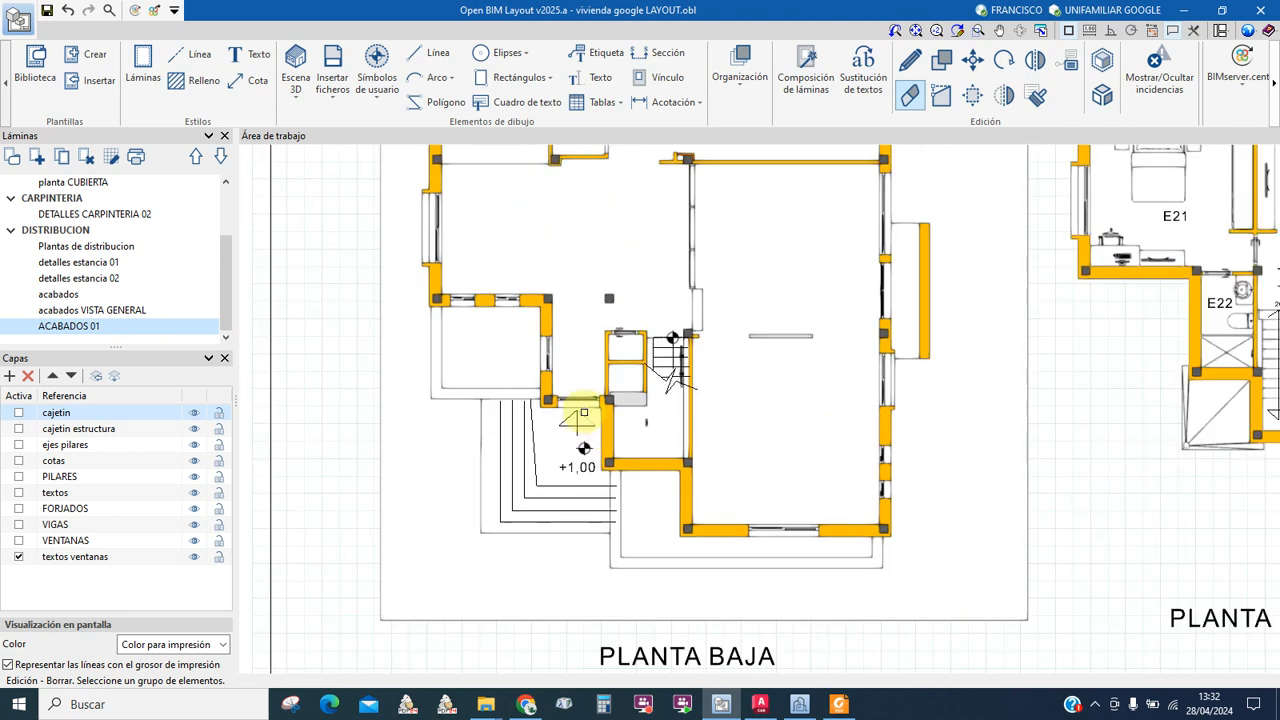
{"action": "scroll", "coordinate": [714, 408], "scroll_direction": "down", "scroll_amount": 2}
{"action": "scroll", "coordinate": [563, 437], "scroll_direction": "up", "scroll_amount": 2}
{"action": "scroll", "coordinate": [800, 398], "scroll_direction": "down", "scroll_amount": 3}
{"action": "middle_click_drag", "start_coordinate": [766, 400], "coordinate": [697, 374]}
{"action": "scroll", "coordinate": [514, 368], "scroll_direction": "up", "scroll_amount": 1}
{"action": "scroll", "coordinate": [648, 336], "scroll_direction": "down", "scroll_amount": 1}
{"action": "scroll", "coordinate": [645, 336], "scroll_direction": "up", "scroll_amount": 2}
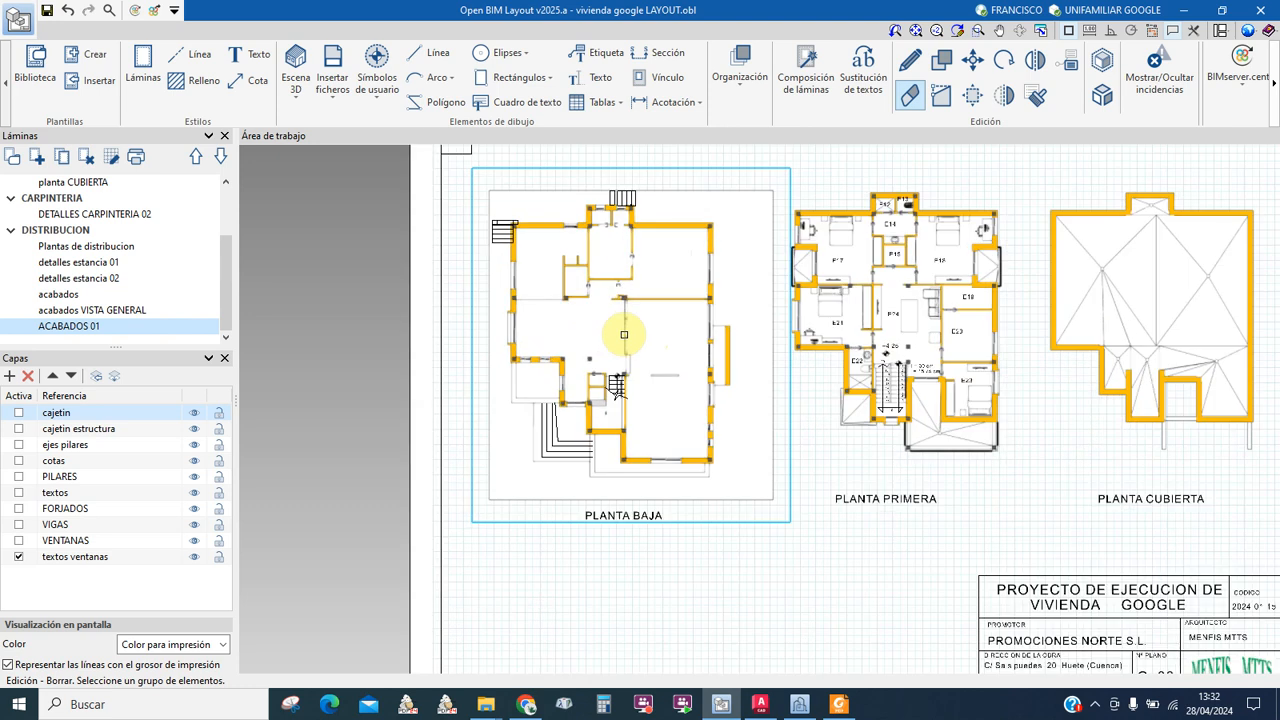
Step: Open the acabados sheet and zoom into the Planta Baja plan around the R10 BH tag
{"action": "left_click", "coordinate": [63, 293]}
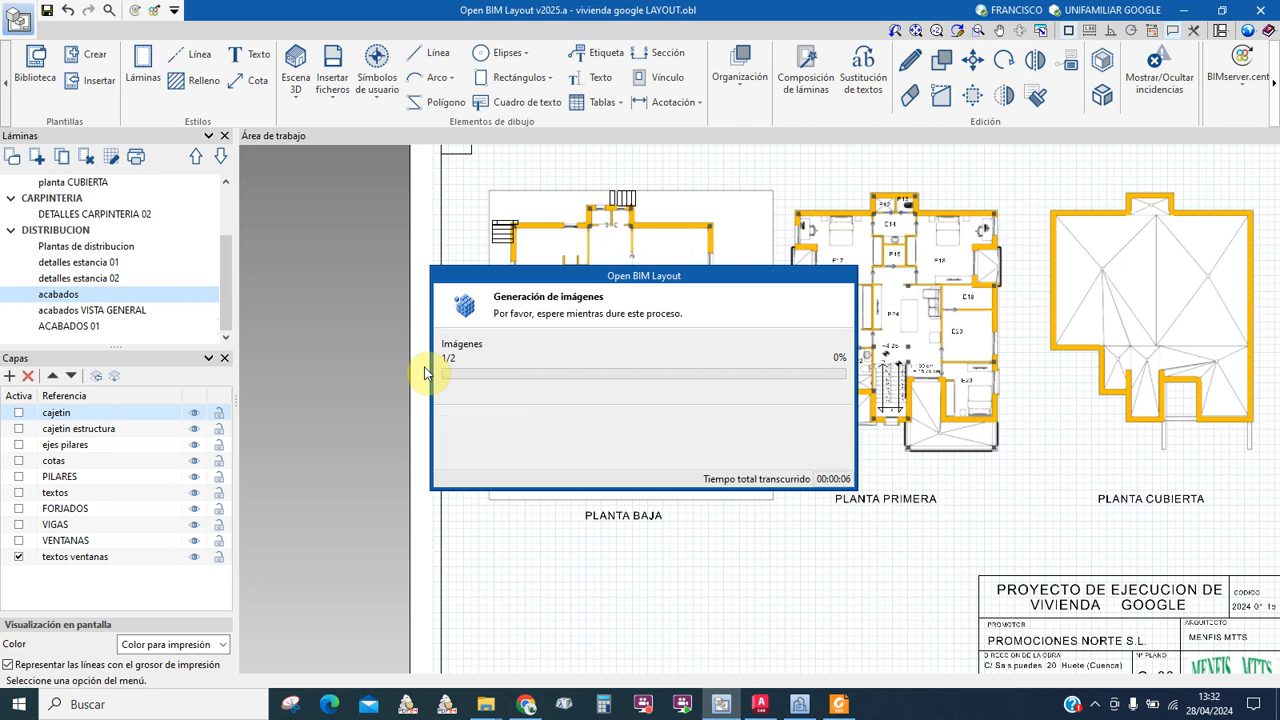
{"action": "key", "text": "Delete"}
{"action": "scroll", "coordinate": [585, 320], "scroll_direction": "up", "scroll_amount": 3}
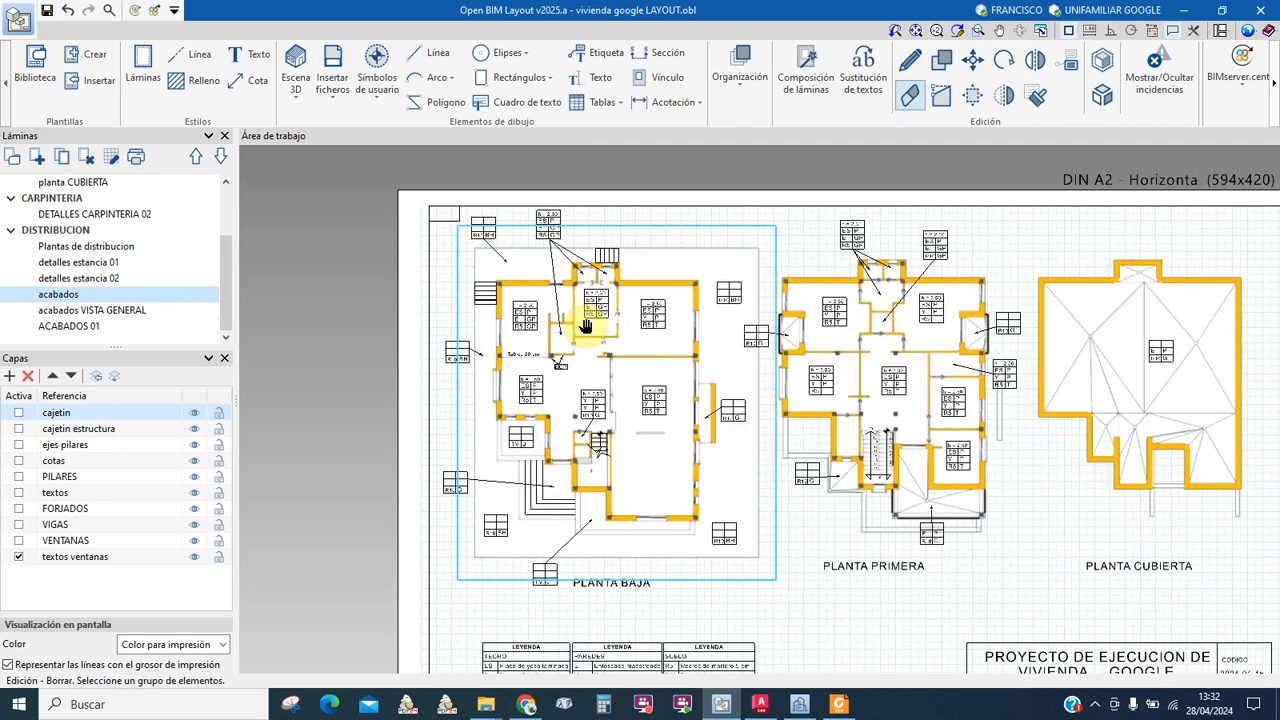
{"action": "scroll", "coordinate": [583, 302], "scroll_direction": "up", "scroll_amount": 3}
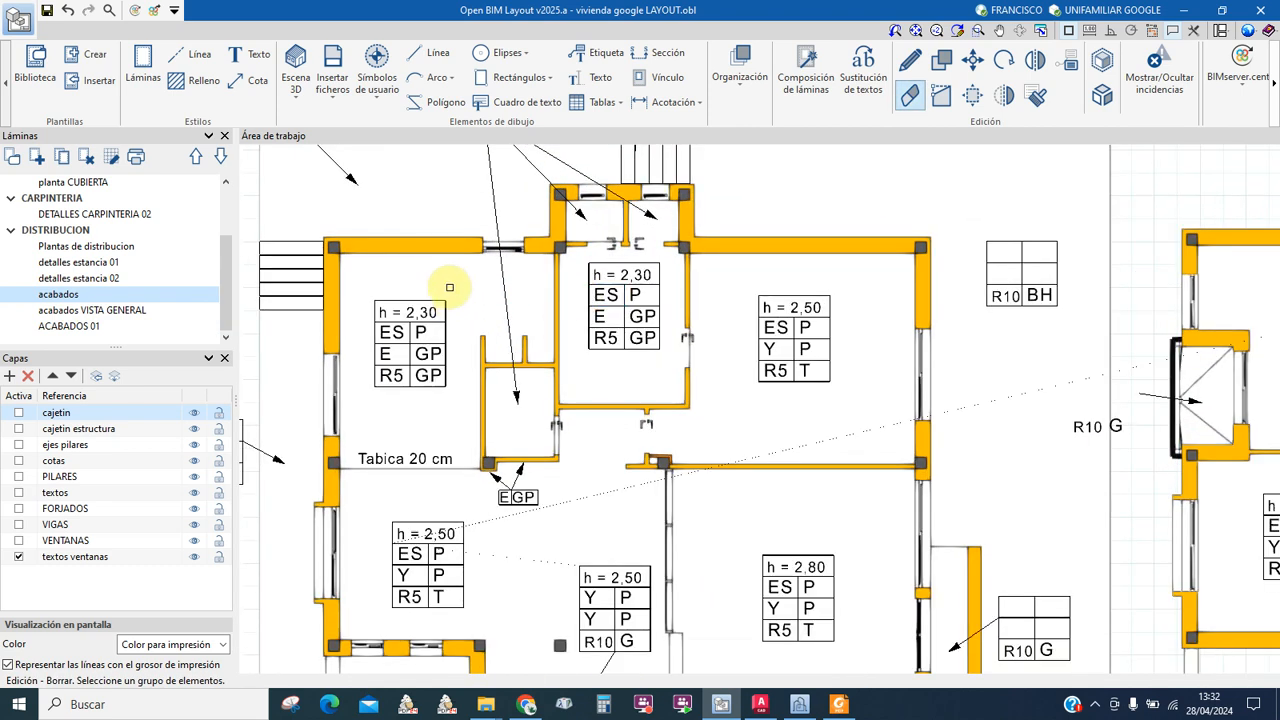
{"action": "scroll", "coordinate": [419, 330], "scroll_direction": "up", "scroll_amount": 1}
{"action": "middle_click_drag", "start_coordinate": [417, 331], "coordinate": [626, 321]}
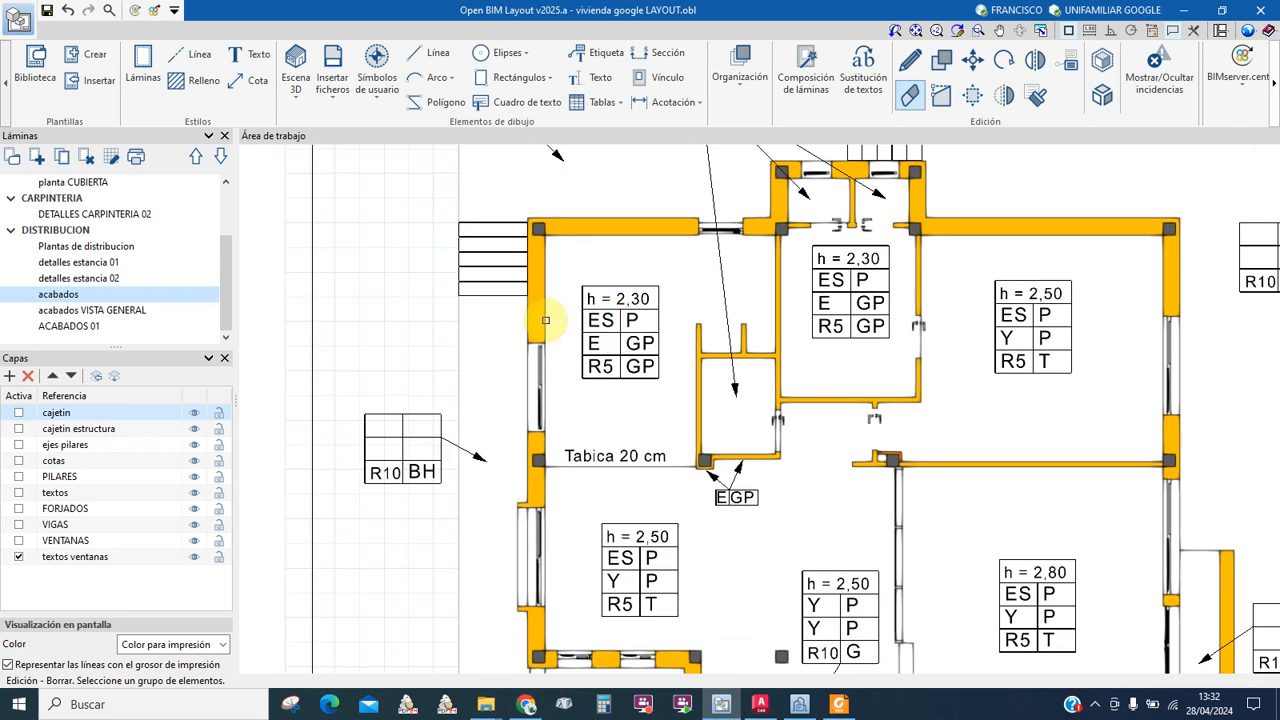
{"action": "scroll", "coordinate": [559, 315], "scroll_direction": "up", "scroll_amount": 1}
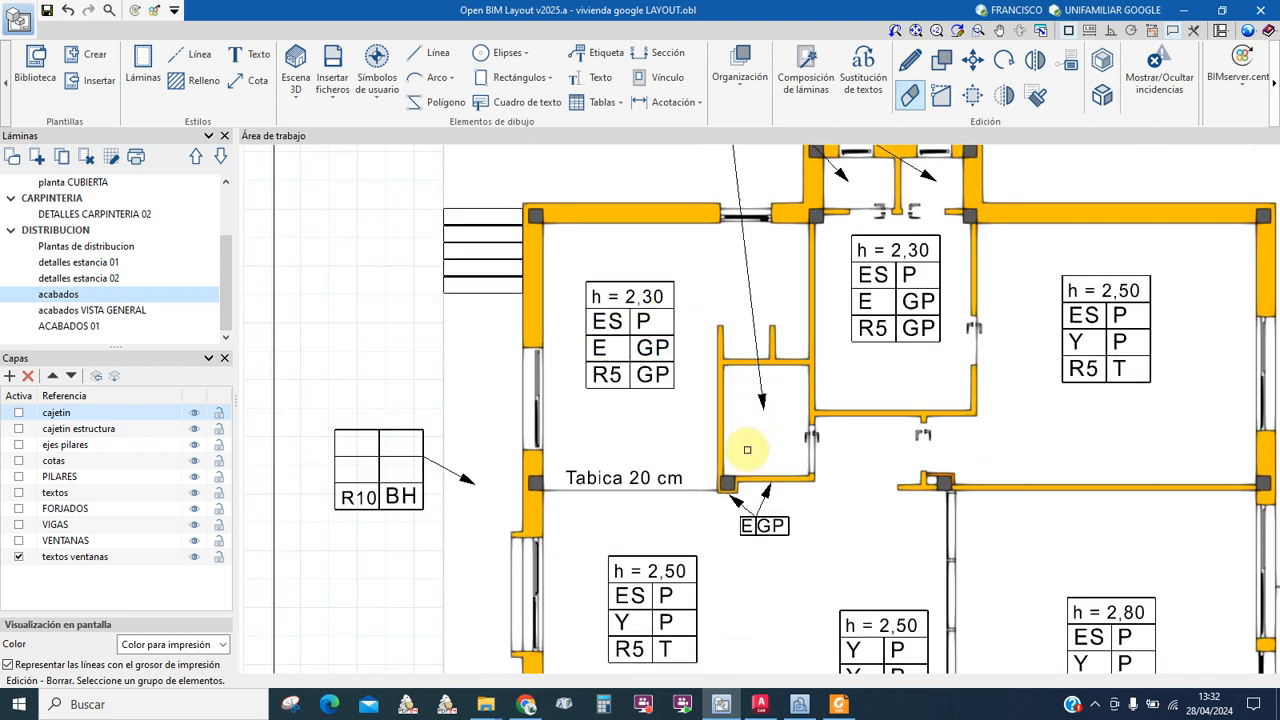
{"action": "scroll", "coordinate": [565, 319], "scroll_direction": "down", "scroll_amount": 2}
{"action": "scroll", "coordinate": [568, 321], "scroll_direction": "up", "scroll_amount": 3}
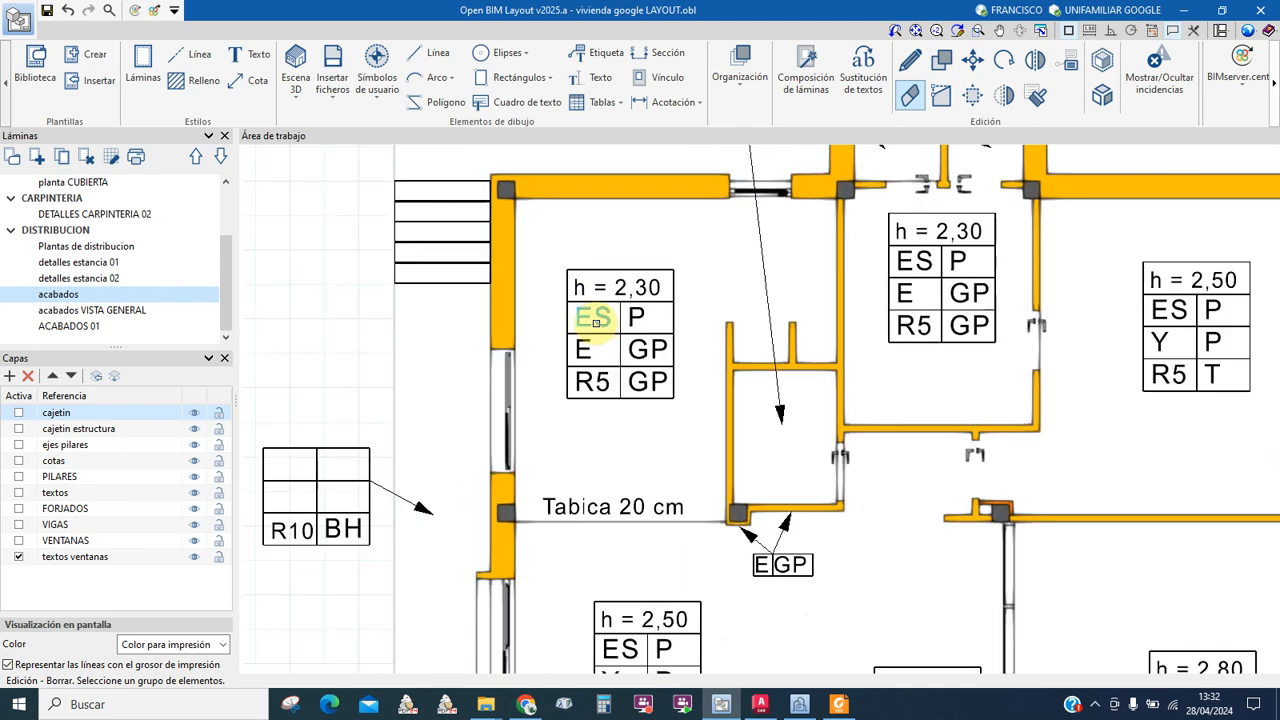
{"action": "left_click", "coordinate": [597, 79]}
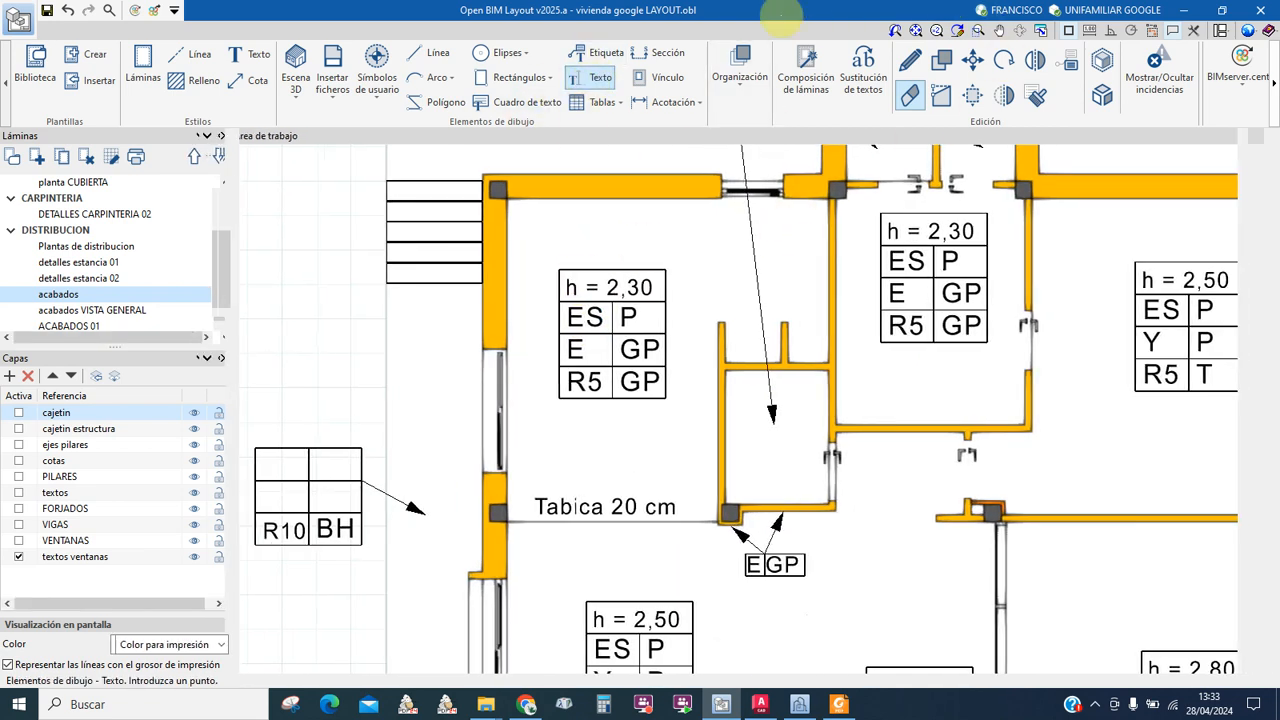
Step: Inspect the properties of the ES and h = 2,30 finish texts without changing them
{"action": "left_click", "coordinate": [910, 62]}
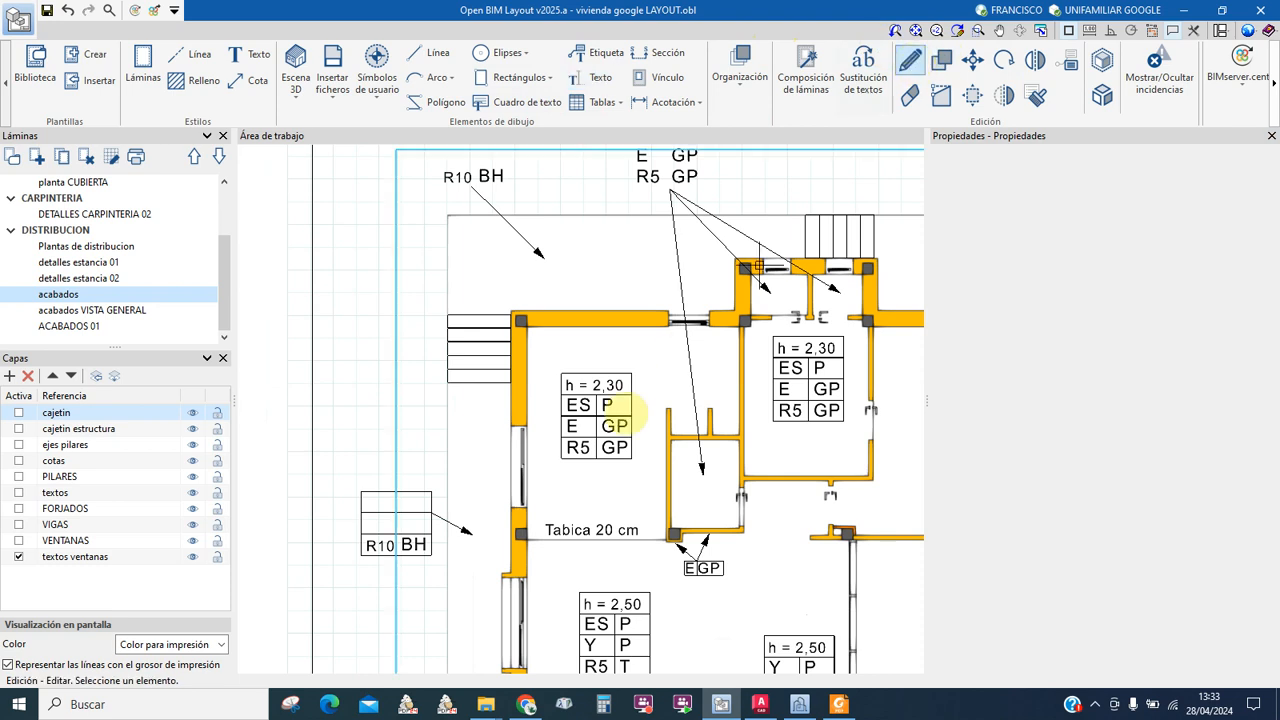
{"action": "scroll", "coordinate": [580, 404], "scroll_direction": "up", "scroll_amount": 3}
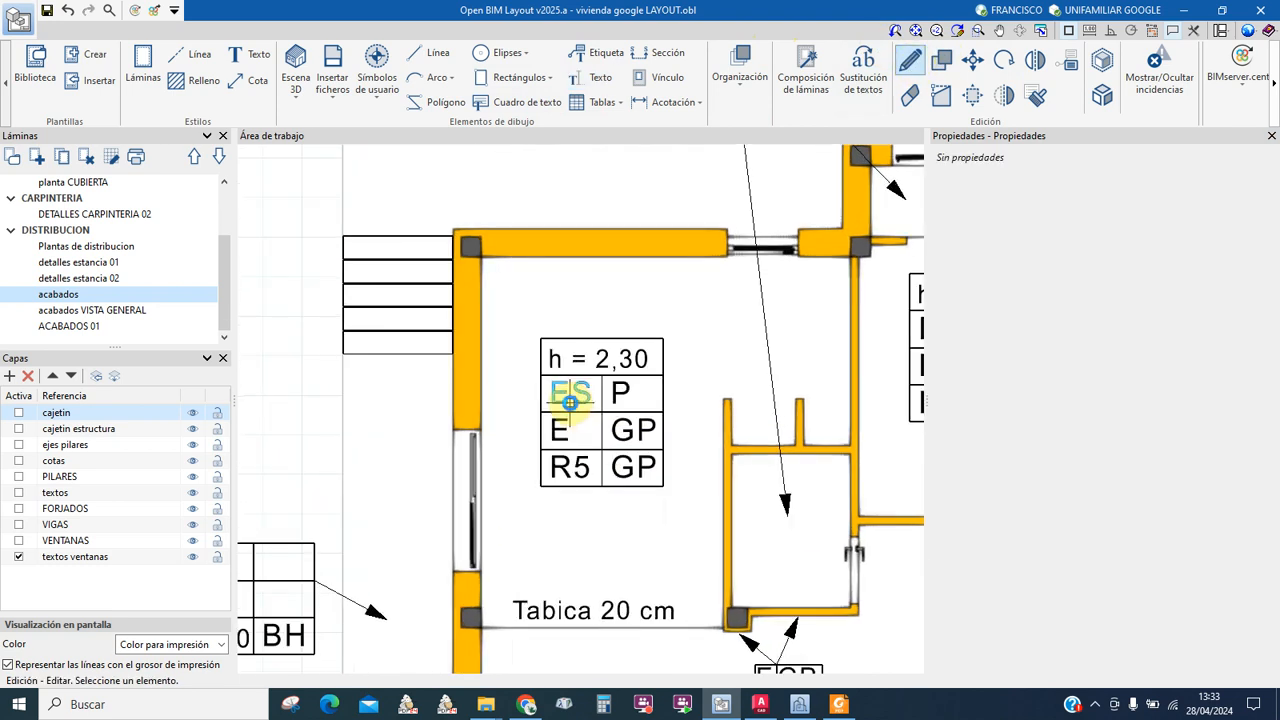
{"action": "left_click", "coordinate": [569, 401]}
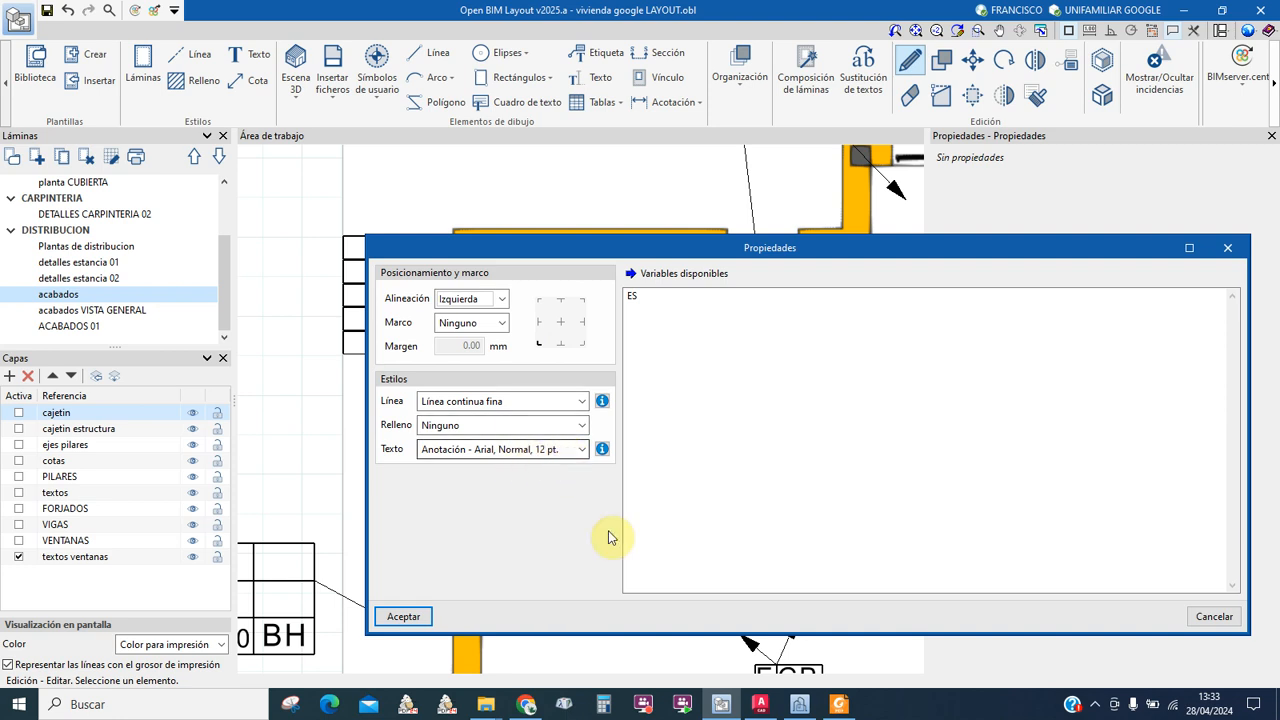
{"action": "left_click", "coordinate": [403, 616]}
{"action": "scroll", "coordinate": [553, 430], "scroll_direction": "down", "scroll_amount": 5}
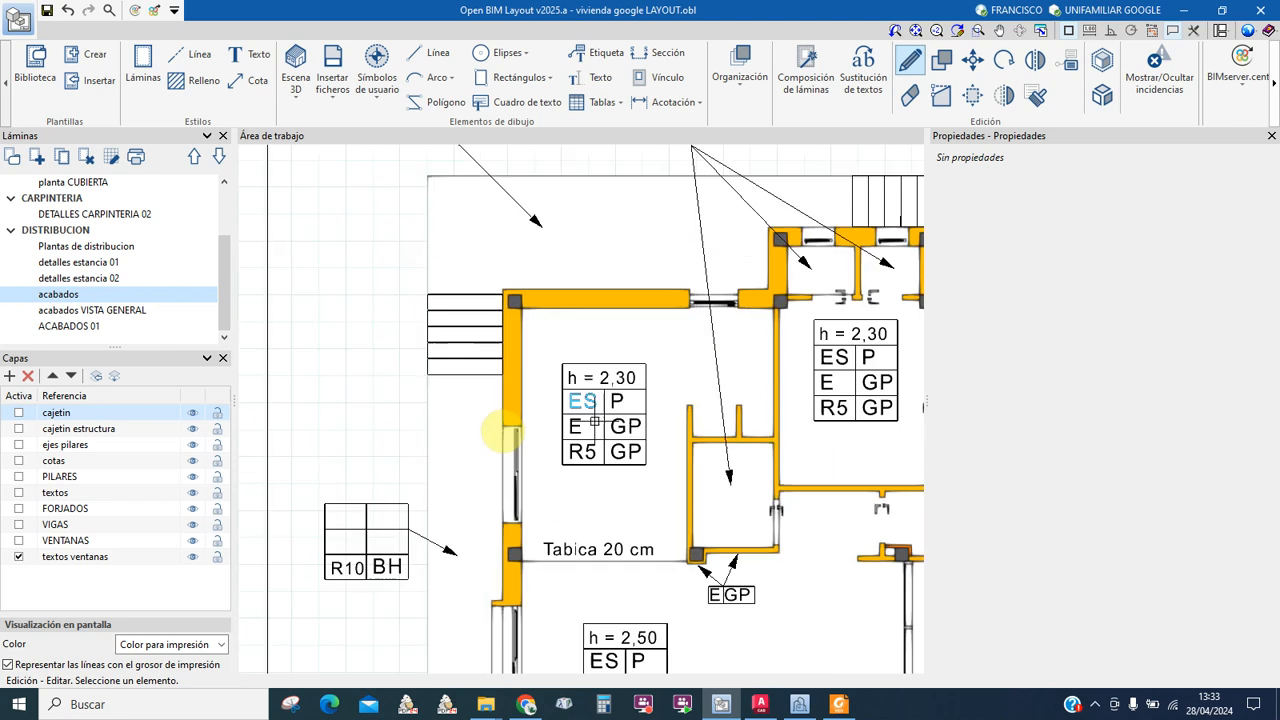
{"action": "scroll", "coordinate": [548, 430], "scroll_direction": "up", "scroll_amount": 6}
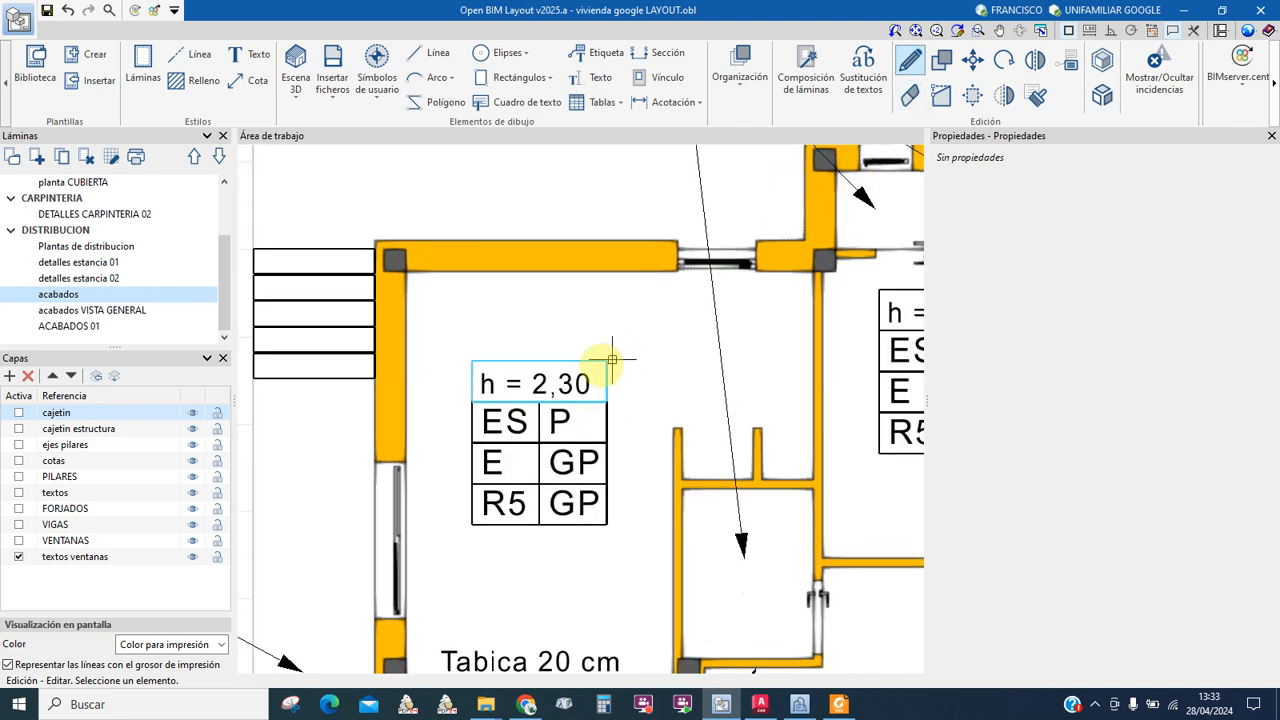
{"action": "double_click", "coordinate": [537, 384]}
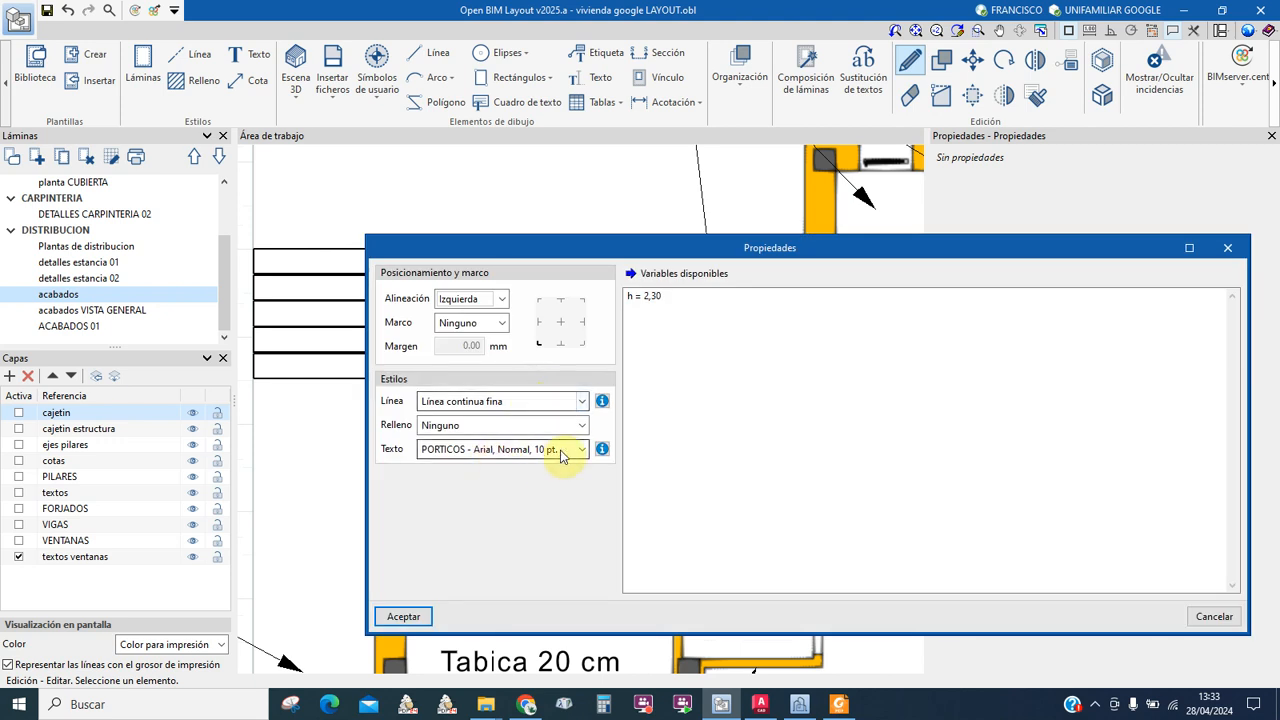
{"action": "left_click", "coordinate": [403, 616]}
Step: Pan and zoom to the Tabica 20 cm note with its 'h = 2,80' and 'E GP' tags
{"action": "scroll", "coordinate": [543, 338], "scroll_direction": "down", "scroll_amount": 2}
{"action": "scroll", "coordinate": [543, 465], "scroll_direction": "down", "scroll_amount": 3}
{"action": "middle_click_drag", "start_coordinate": [543, 465], "coordinate": [508, 269]}
{"action": "scroll", "coordinate": [490, 340], "scroll_direction": "up", "scroll_amount": 5}
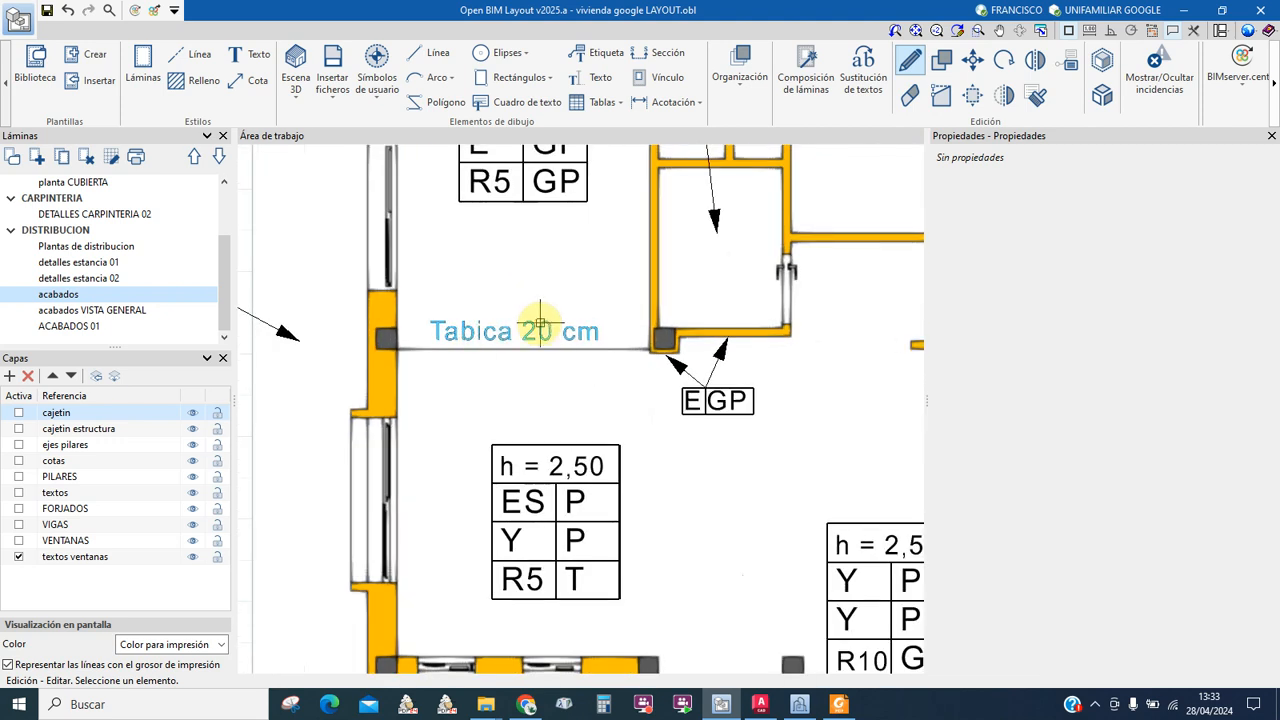
{"action": "scroll", "coordinate": [536, 333], "scroll_direction": "down", "scroll_amount": 1}
{"action": "scroll", "coordinate": [651, 378], "scroll_direction": "up", "scroll_amount": 1}
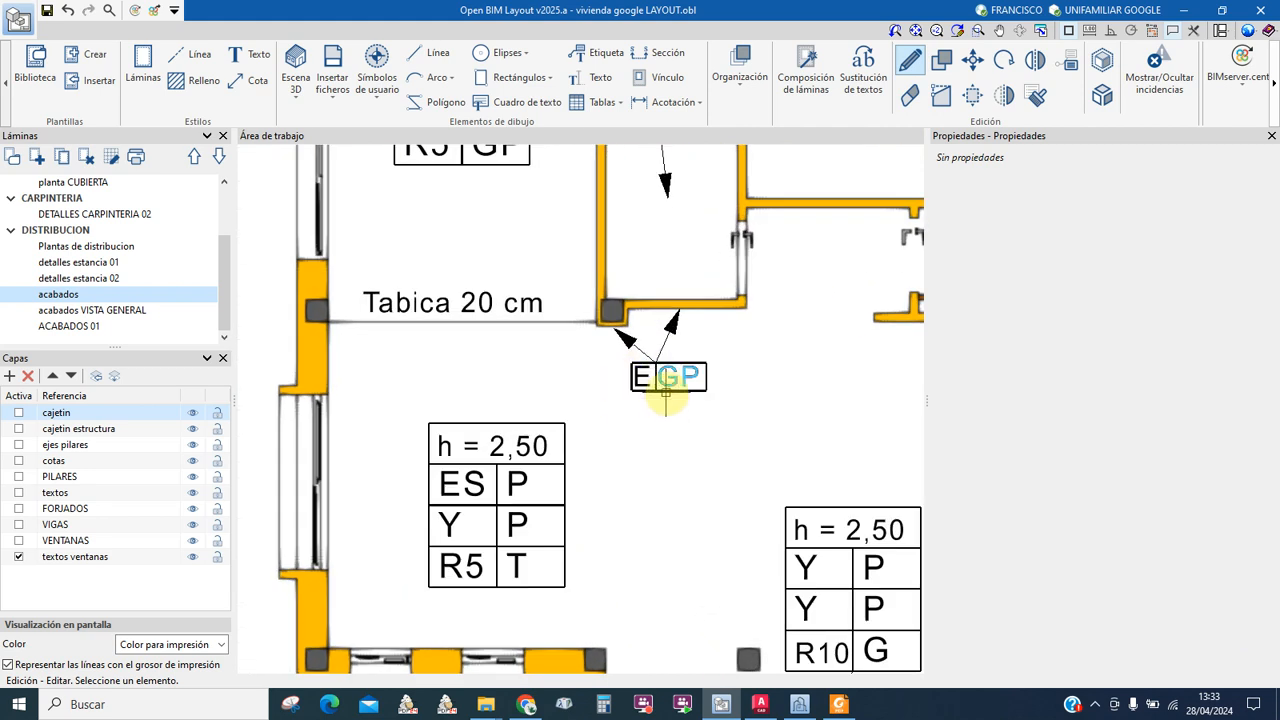
{"action": "scroll", "coordinate": [665, 400], "scroll_direction": "up", "scroll_amount": 1}
{"action": "scroll", "coordinate": [665, 400], "scroll_direction": "down", "scroll_amount": 1}
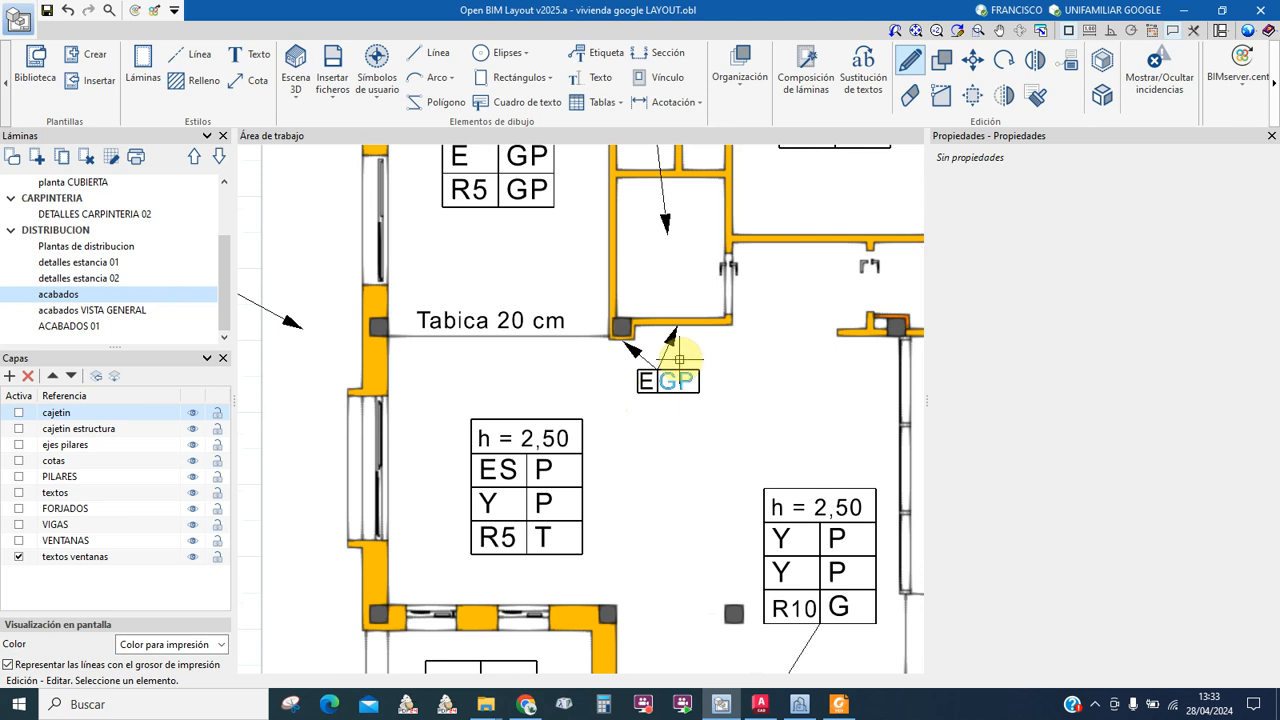
{"action": "scroll", "coordinate": [673, 338], "scroll_direction": "down", "scroll_amount": 3}
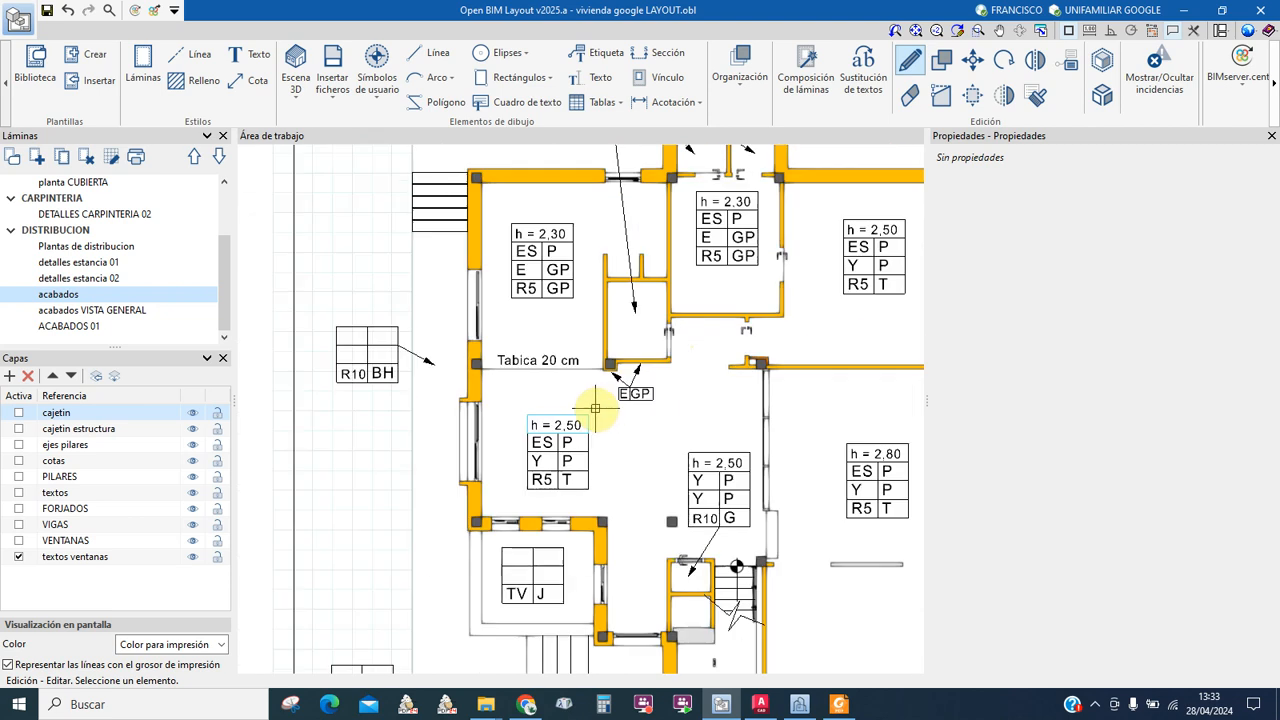
Step: Pan across the PLANTA PRIMERA and PLANTA CUBIERTA plans, legend tables and title block
{"action": "scroll", "coordinate": [503, 397], "scroll_direction": "down", "scroll_amount": 2}
{"action": "middle_click_drag", "start_coordinate": [839, 423], "coordinate": [661, 435]}
{"action": "middle_click_drag", "start_coordinate": [688, 503], "coordinate": [710, 343]}
{"action": "mouse_move", "coordinate": [740, 510]}
{"action": "middle_mouse_down"}
{"action": "mouse_move", "coordinate": [478, 510]}
{"action": "mouse_move", "coordinate": [774, 520]}
{"action": "middle_mouse_up"}
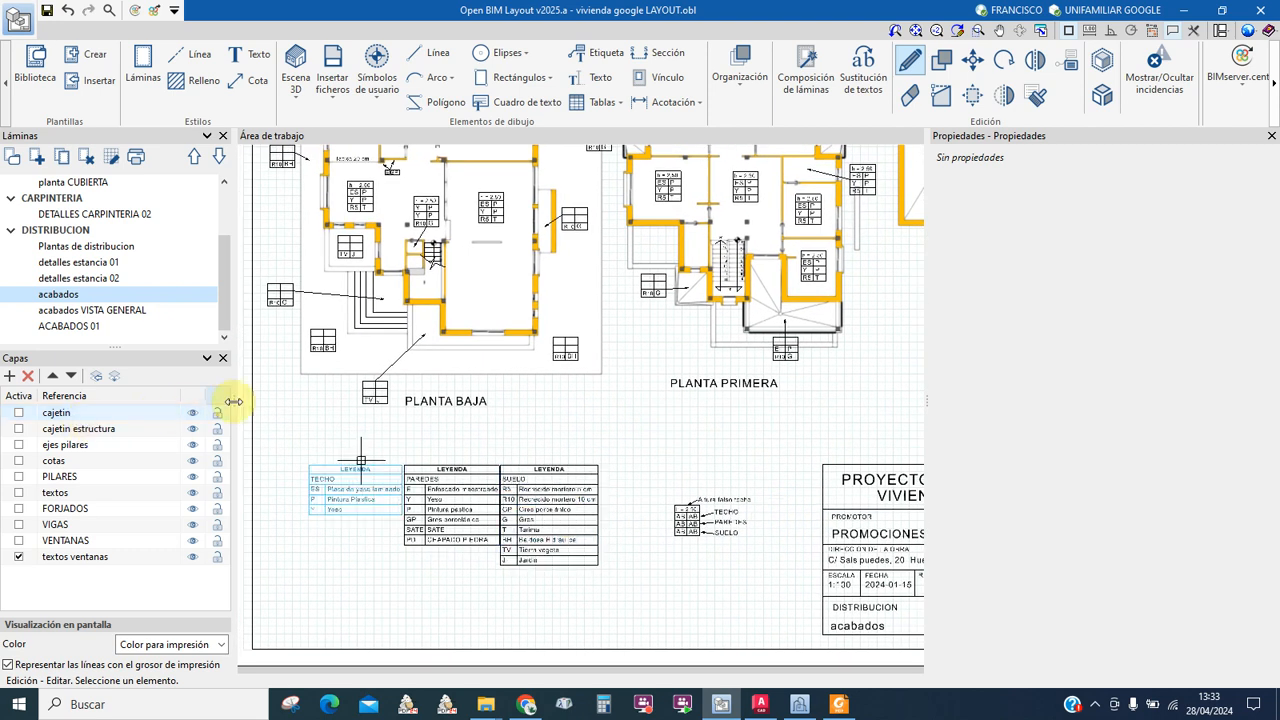
{"action": "mouse_move", "coordinate": [615, 256]}
{"action": "middle_mouse_down"}
{"action": "mouse_move", "coordinate": [549, 320]}
{"action": "mouse_move", "coordinate": [554, 415]}
{"action": "middle_mouse_up"}
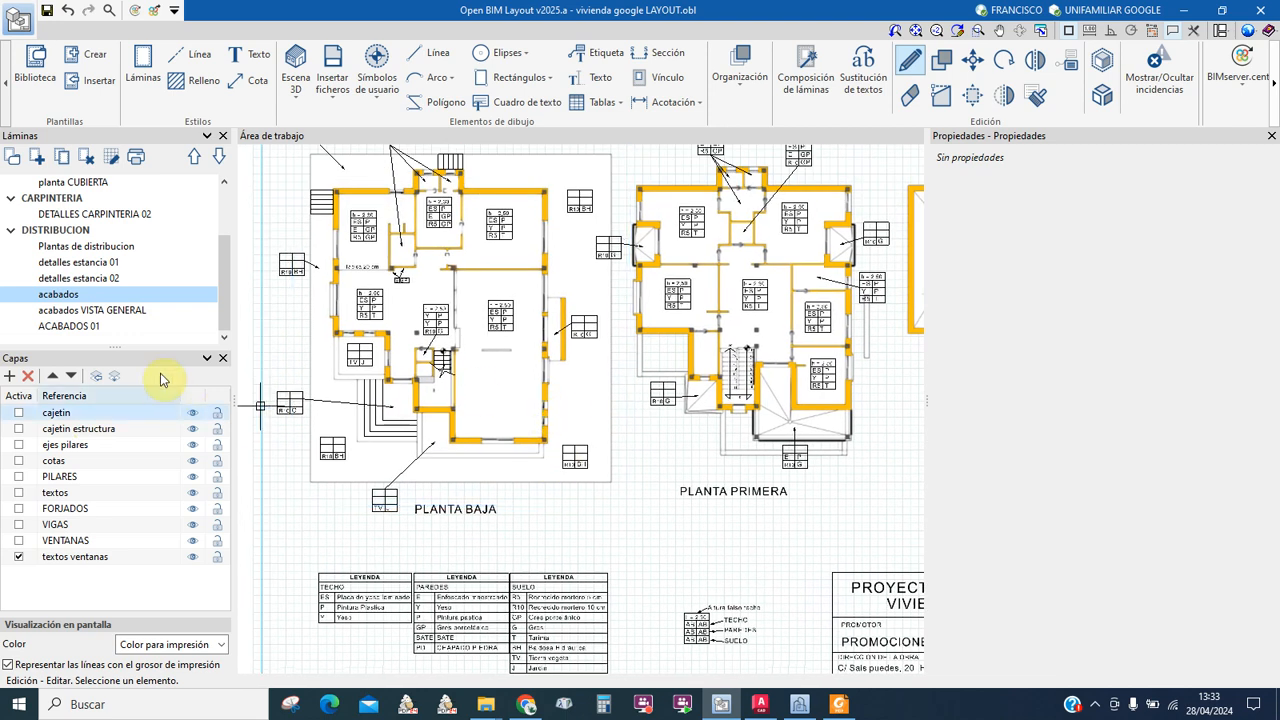
Step: Open the acabados VISTA GENERAL sheet, hide Propiedades, and centre the ground-floor 3D view
{"action": "left_click", "coordinate": [93, 314]}
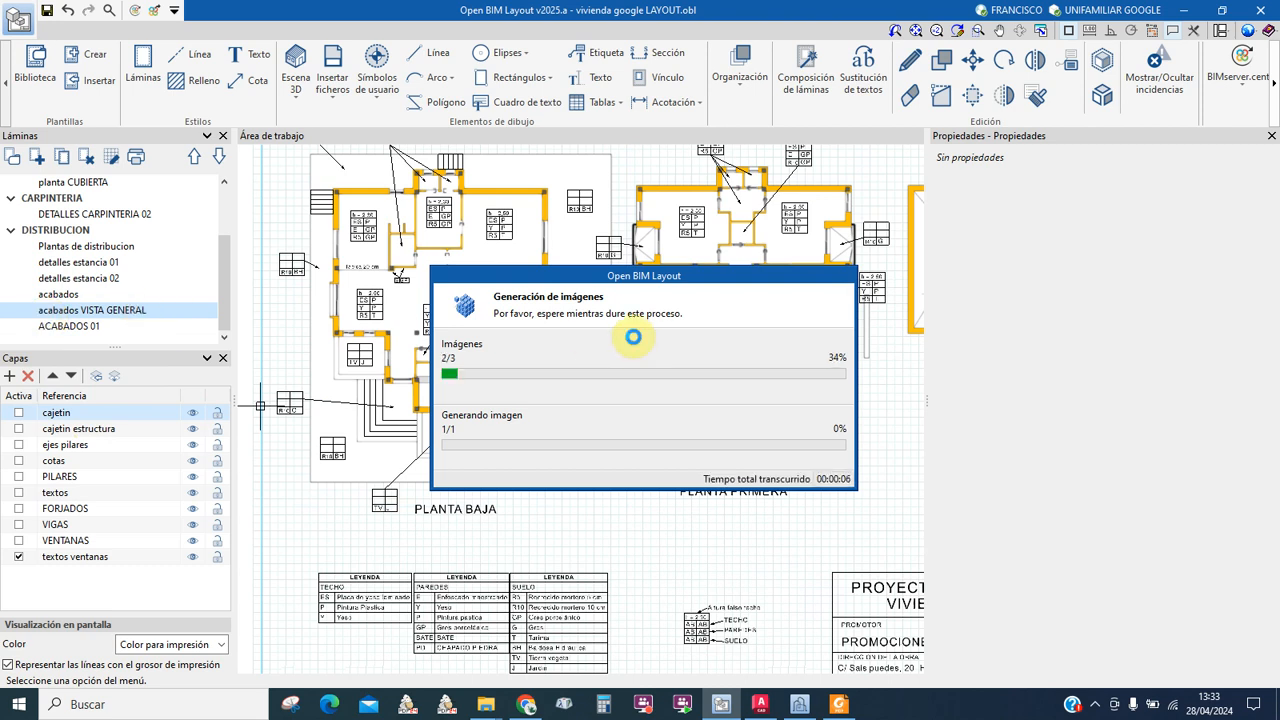
{"action": "left_click", "coordinate": [1272, 137]}
{"action": "middle_click_drag", "start_coordinate": [787, 371], "coordinate": [414, 386]}
{"action": "scroll", "coordinate": [414, 386], "scroll_direction": "down", "scroll_amount": 1}
{"action": "scroll", "coordinate": [480, 250], "scroll_direction": "up", "scroll_amount": 2}
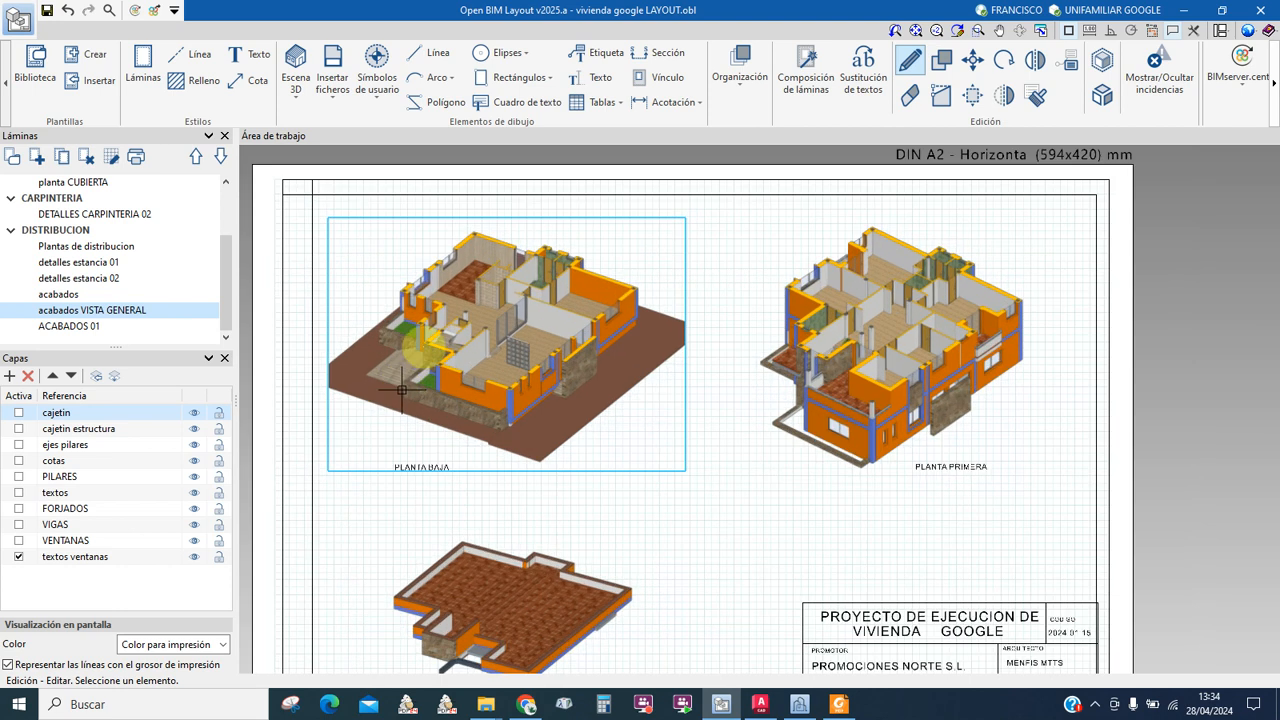
{"action": "scroll", "coordinate": [481, 247], "scroll_direction": "up", "scroll_amount": 2}
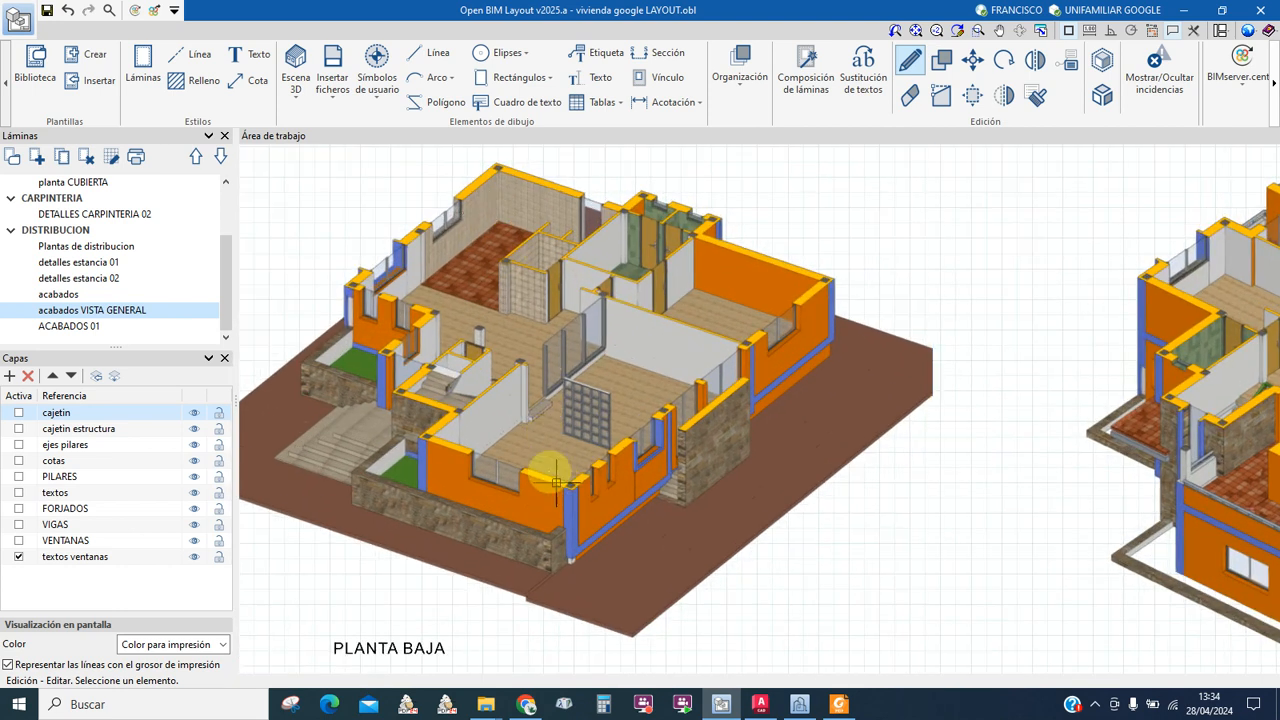
{"action": "middle_click_drag", "start_coordinate": [515, 327], "coordinate": [551, 355]}
{"action": "scroll", "coordinate": [578, 430], "scroll_direction": "up", "scroll_amount": 3}
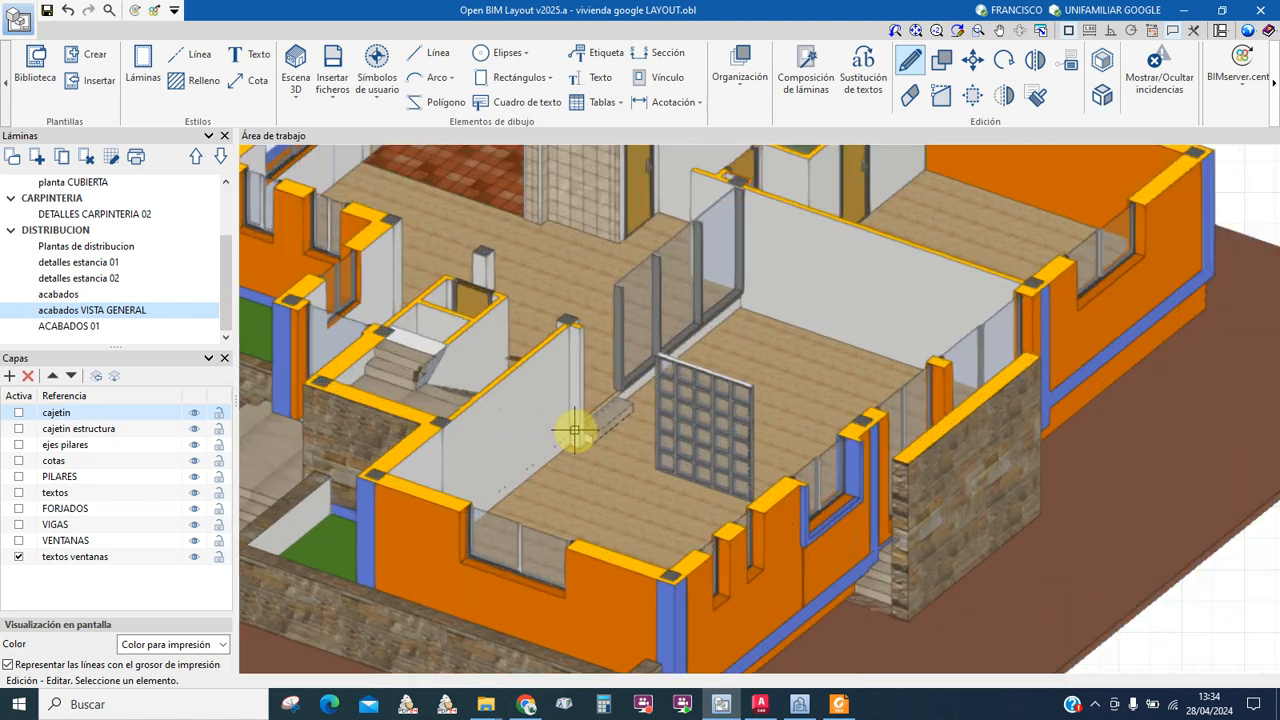
{"action": "scroll", "coordinate": [575, 432], "scroll_direction": "down", "scroll_amount": 1}
{"action": "scroll", "coordinate": [552, 390], "scroll_direction": "up", "scroll_amount": 4}
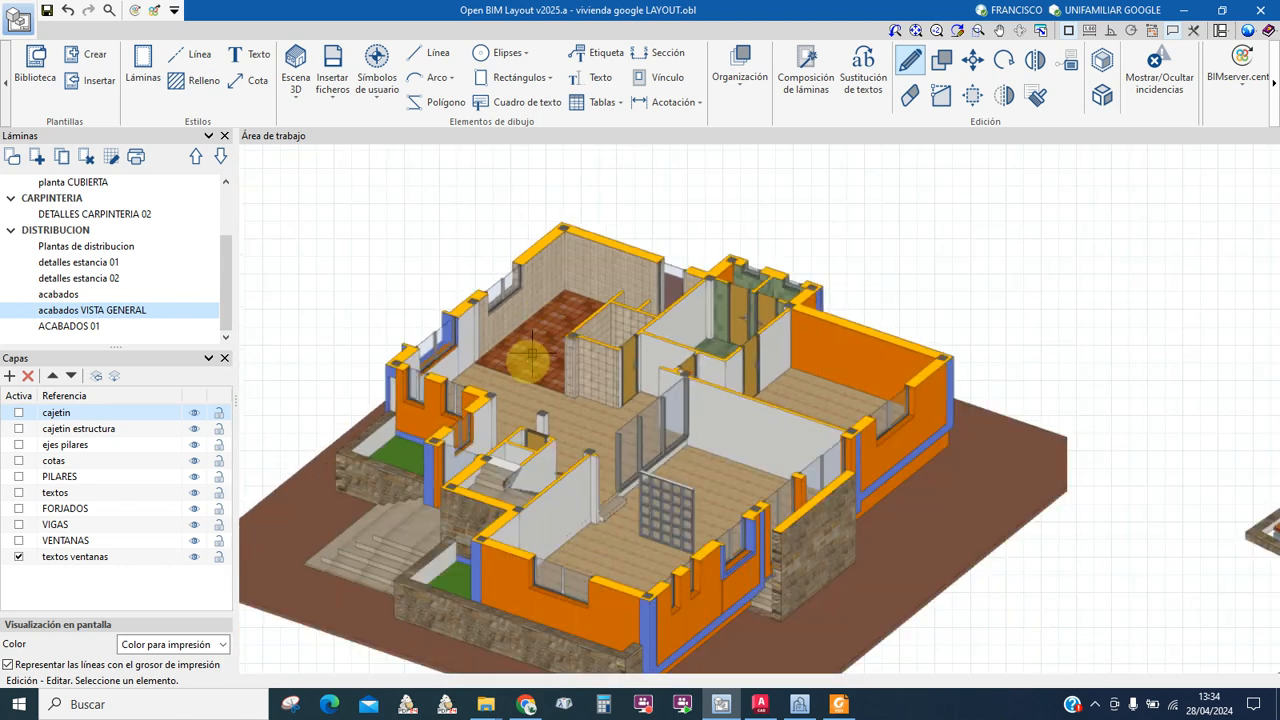
{"action": "scroll", "coordinate": [507, 347], "scroll_direction": "up", "scroll_amount": 3}
{"action": "scroll", "coordinate": [507, 347], "scroll_direction": "down", "scroll_amount": 3}
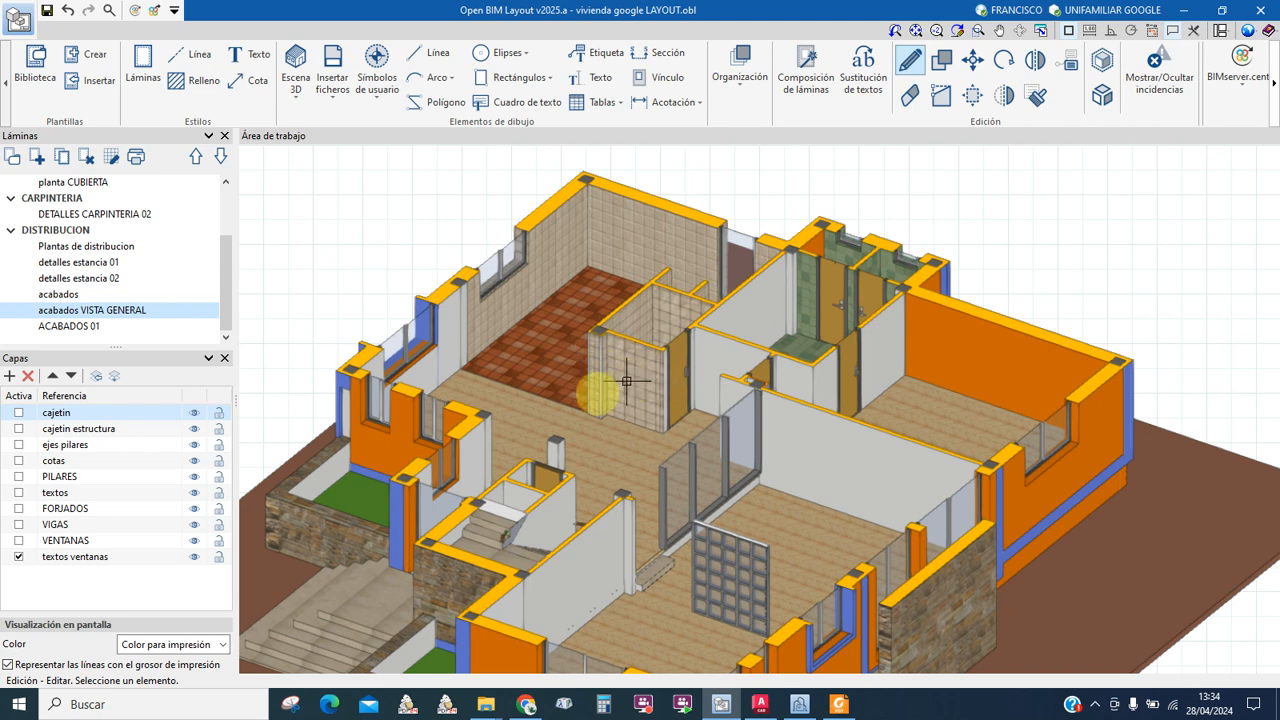
Step: Zoom and pan onto the PLANTA PRIMERA 3D view
{"action": "middle_click_drag", "start_coordinate": [646, 467], "coordinate": [531, 408]}
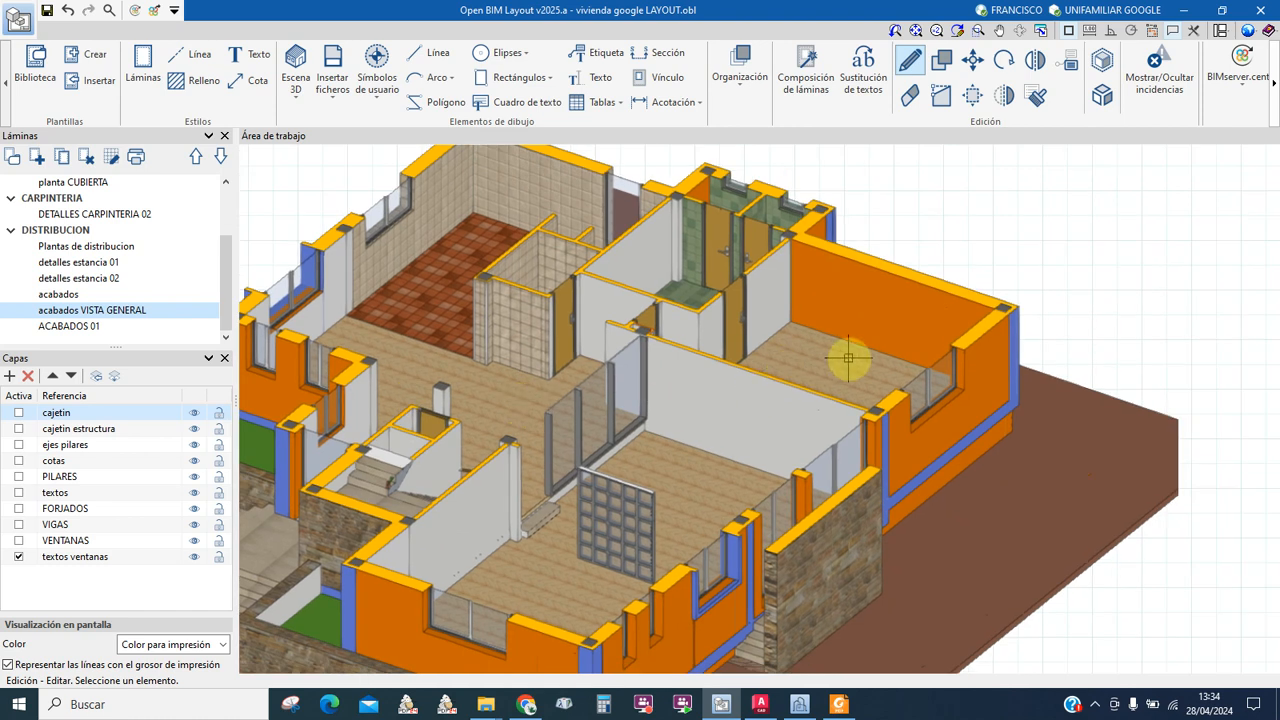
{"action": "scroll", "coordinate": [829, 376], "scroll_direction": "up", "scroll_amount": 2}
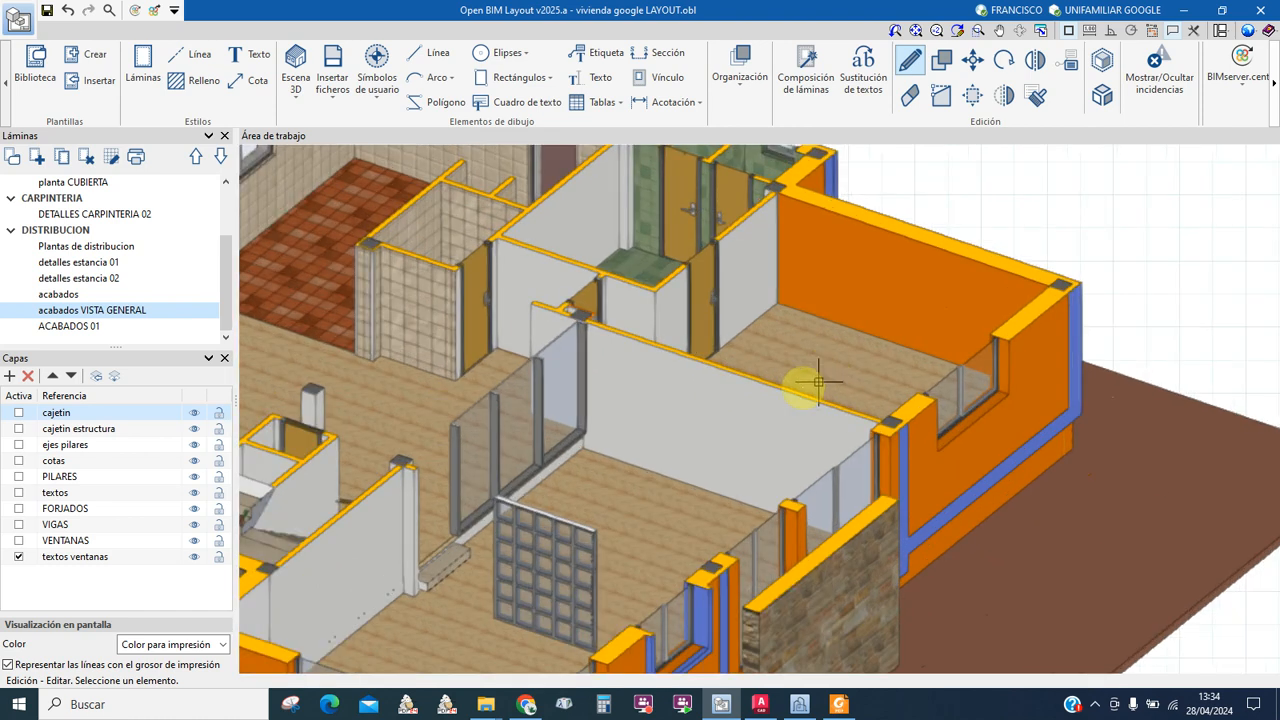
{"action": "scroll", "coordinate": [818, 381], "scroll_direction": "down", "scroll_amount": 3}
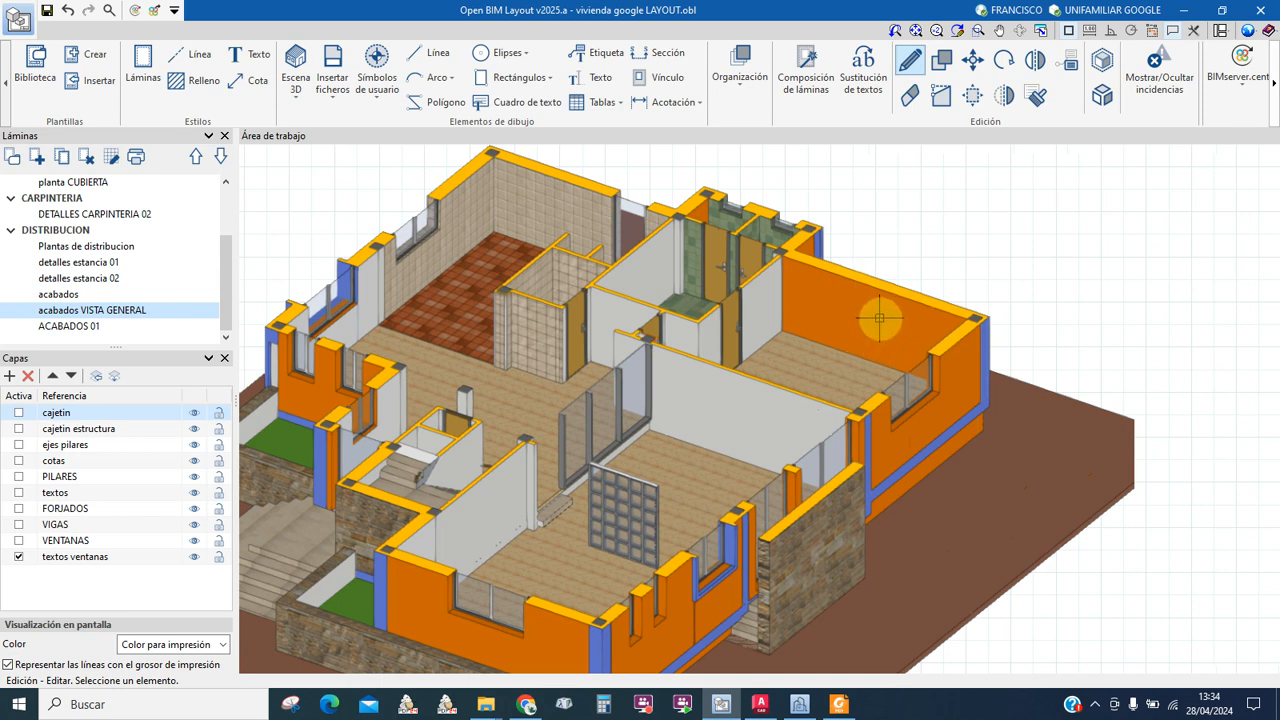
{"action": "scroll", "coordinate": [584, 379], "scroll_direction": "down", "scroll_amount": 4}
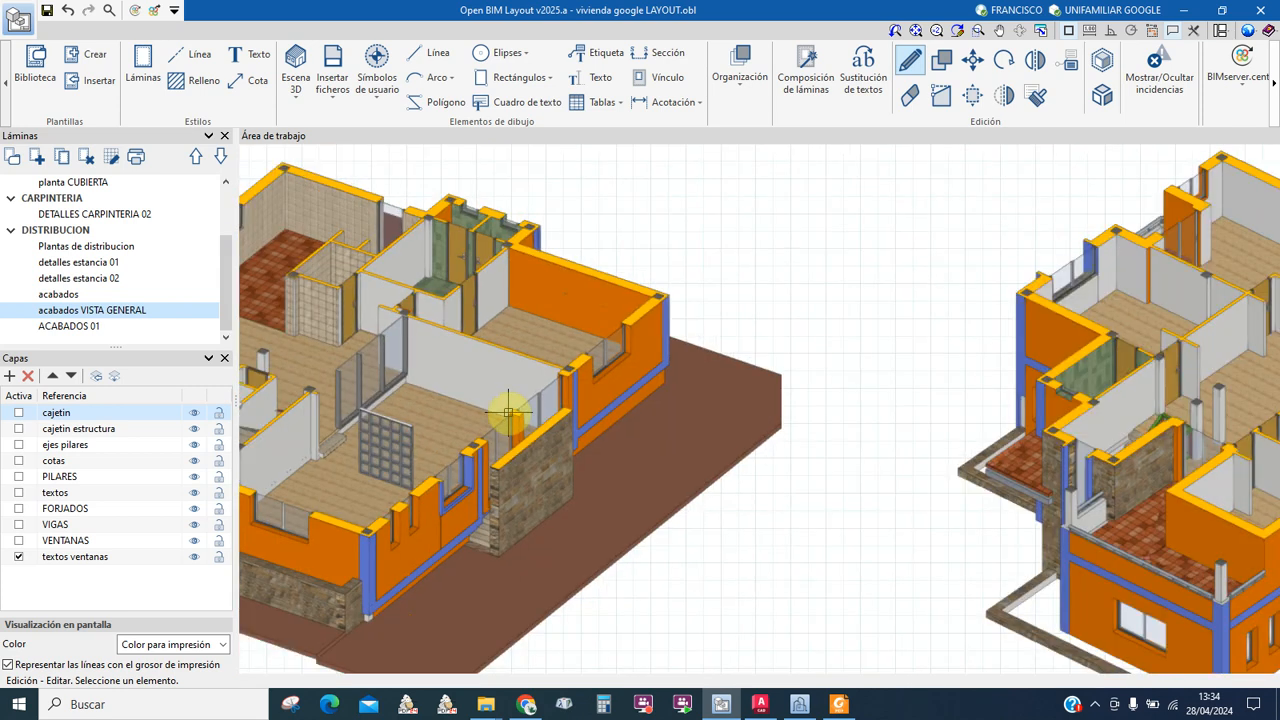
{"action": "middle_click_drag", "start_coordinate": [1030, 400], "coordinate": [656, 273]}
{"action": "scroll", "coordinate": [750, 407], "scroll_direction": "up", "scroll_amount": 5}
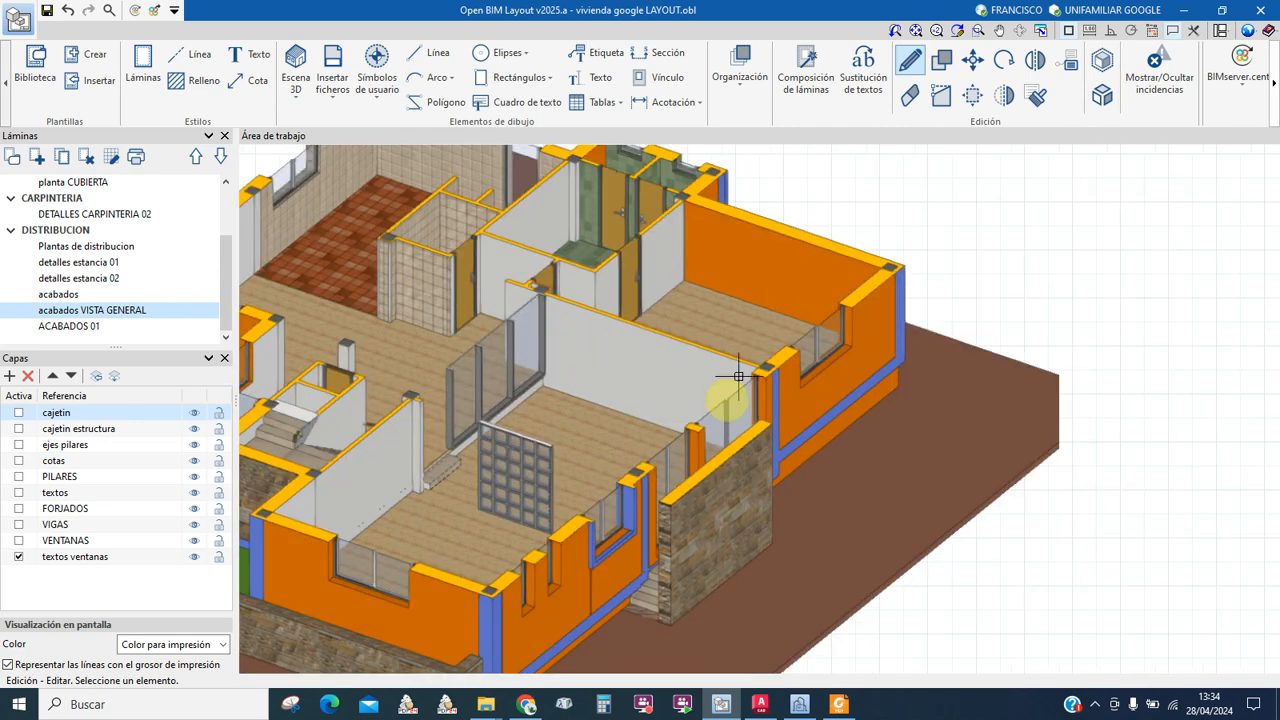
Step: Switch to CYPE Architecture's PLANTA BAJA view and orbit over the ground-floor false ceilings
{"action": "left_click", "coordinate": [799, 704]}
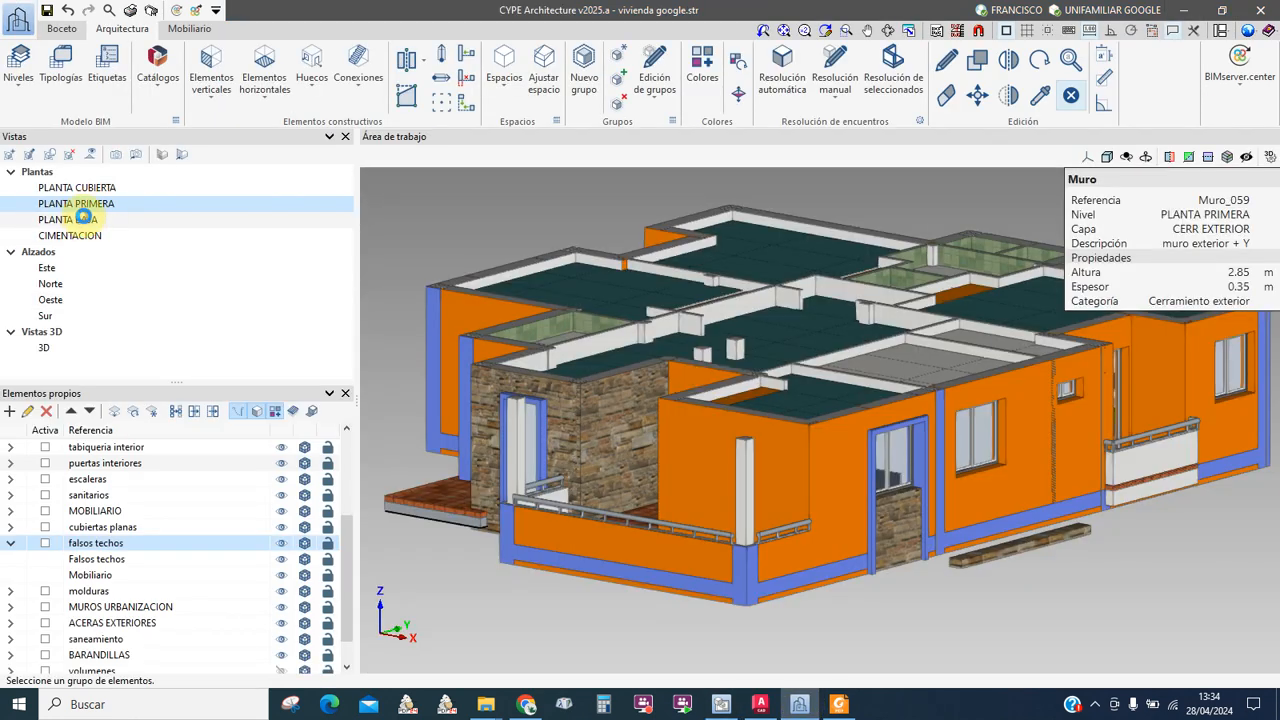
{"action": "key", "text": "Page_Down"}
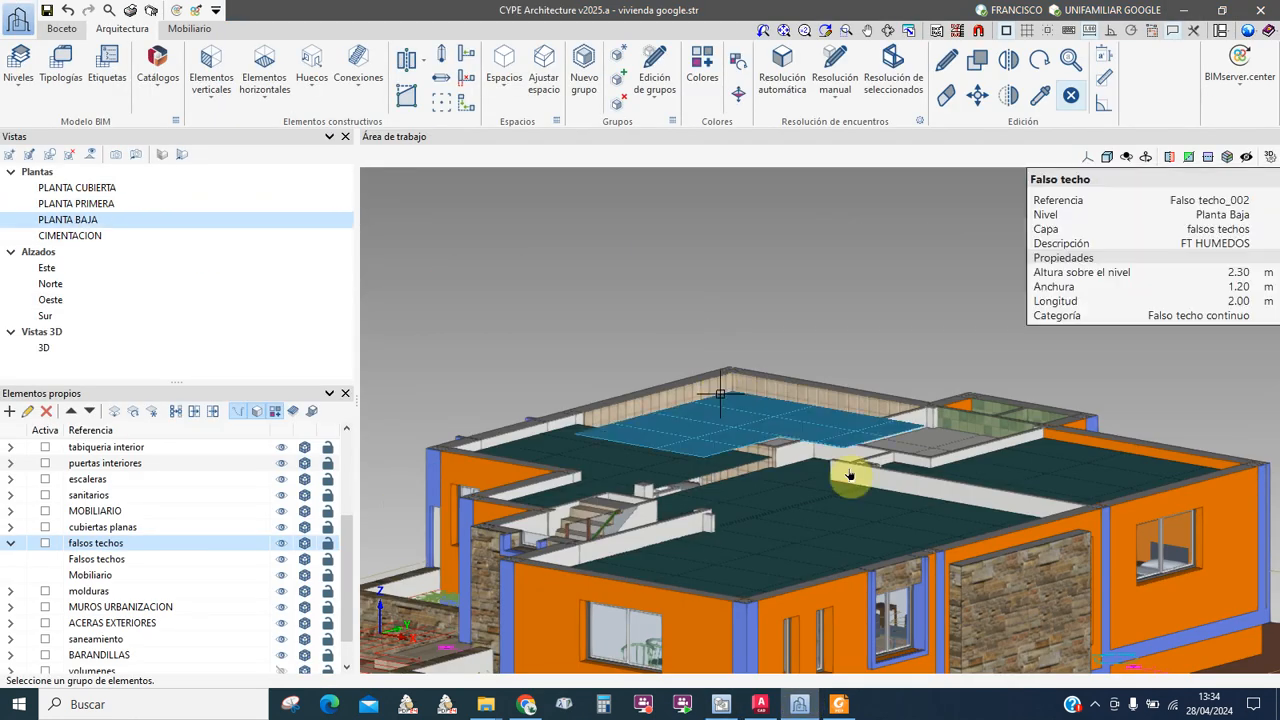
{"action": "middle_click_drag", "start_coordinate": [1004, 487], "coordinate": [843, 337]}
{"action": "scroll", "coordinate": [909, 355], "scroll_direction": "up", "scroll_amount": 2}
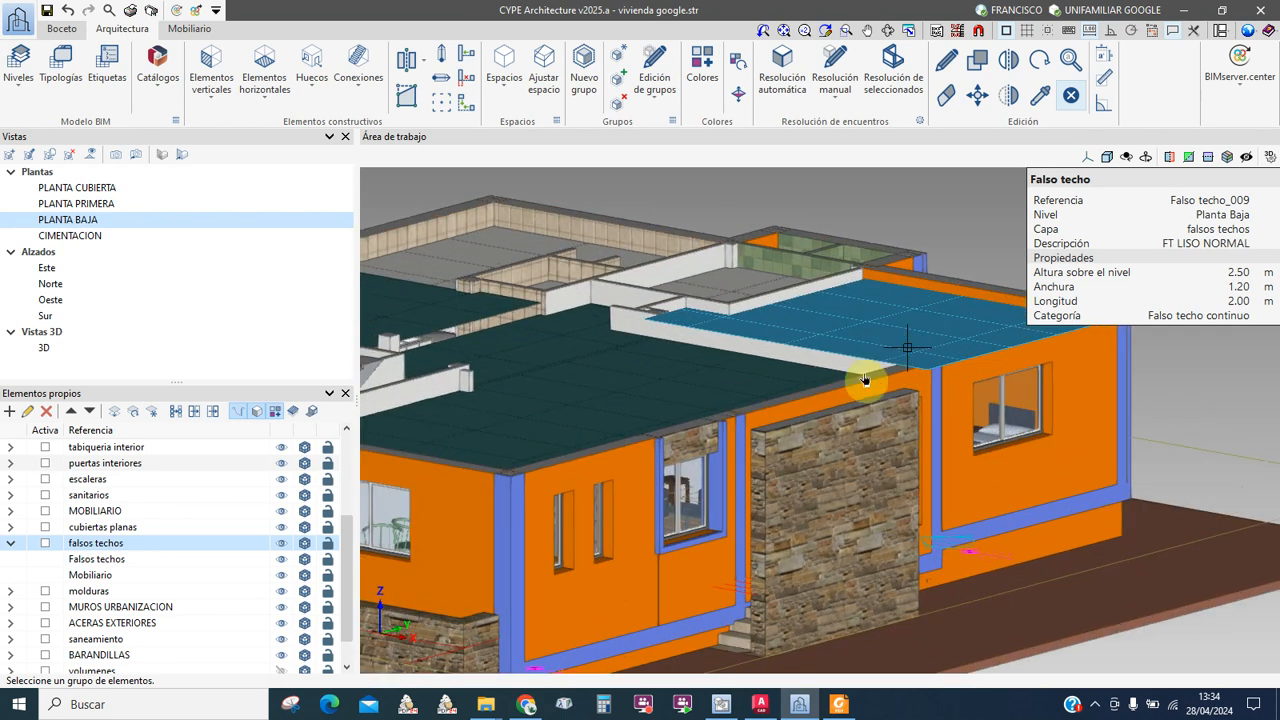
{"action": "middle_click_drag", "start_coordinate": [811, 409], "coordinate": [810, 410], "text": "shift"}
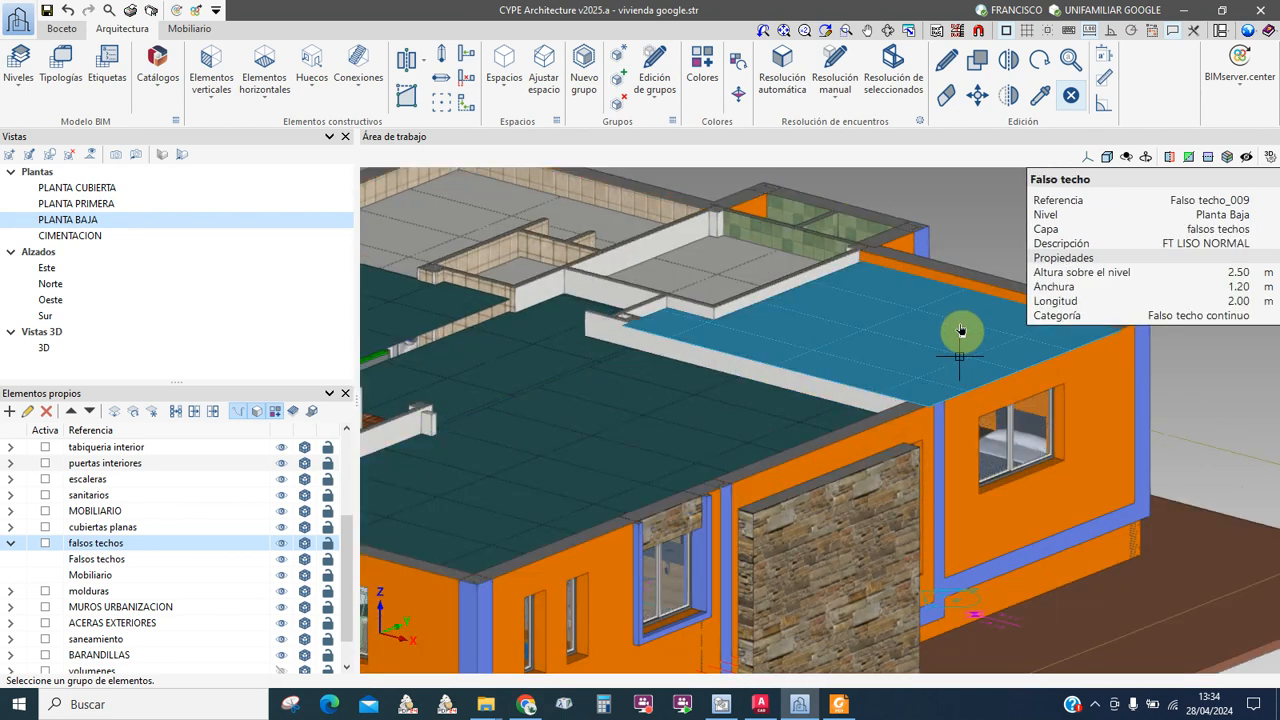
{"action": "middle_click_drag", "start_coordinate": [923, 294], "coordinate": [1135, 457]}
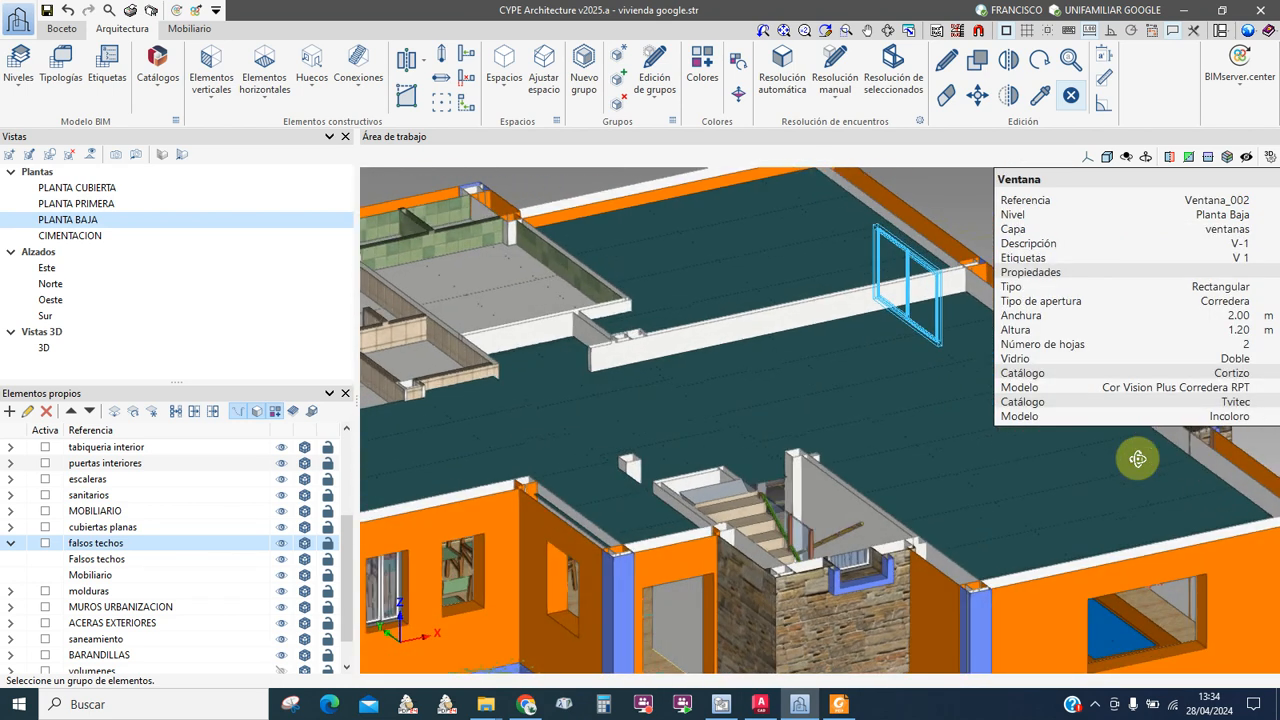
{"action": "middle_click_drag", "start_coordinate": [943, 293], "coordinate": [876, 462]}
{"action": "scroll", "coordinate": [842, 414], "scroll_direction": "up", "scroll_amount": 3}
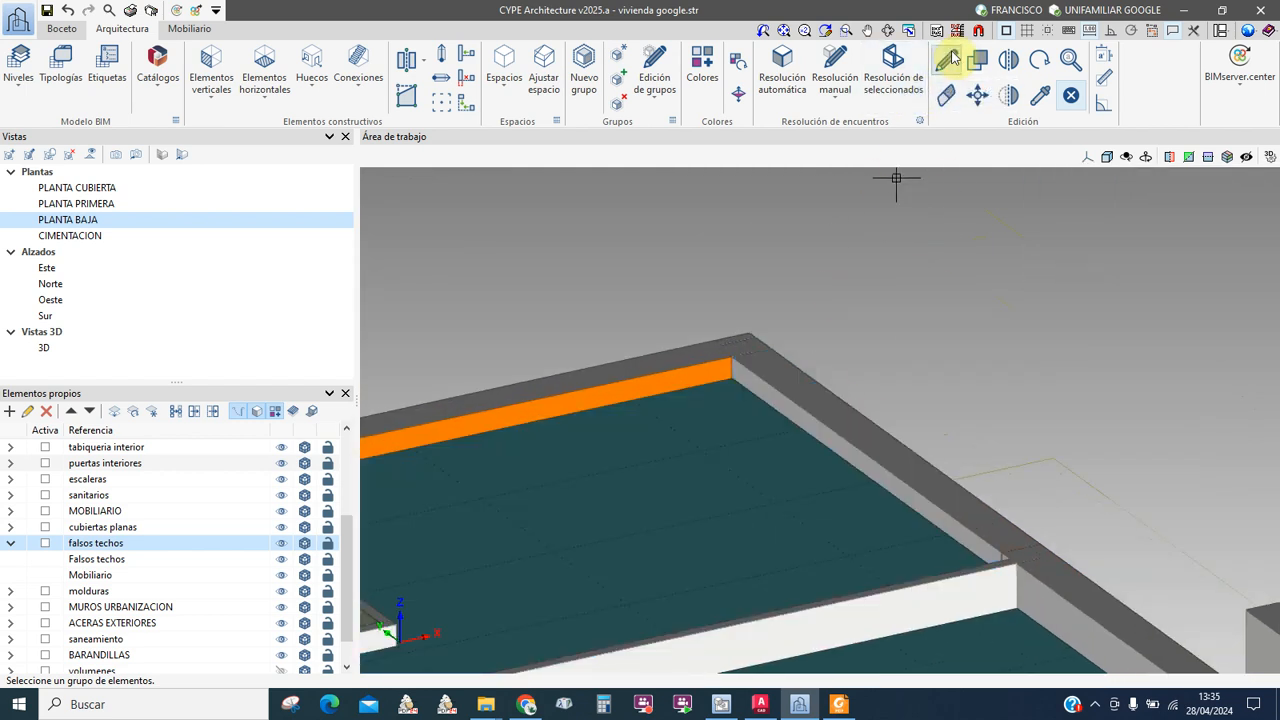
Step: Check the settings of walls Muro_034 and Muro_033, cancelling without changes
{"action": "left_click", "coordinate": [811, 418]}
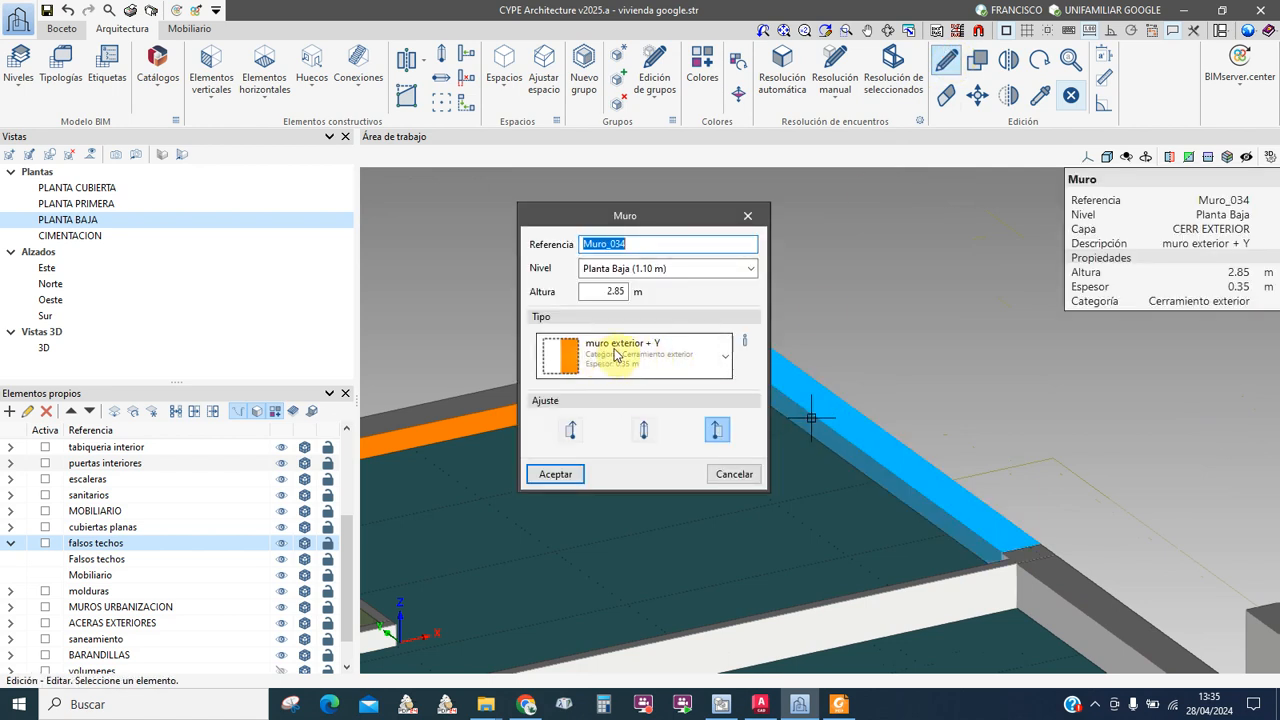
{"action": "left_click", "coordinate": [727, 473]}
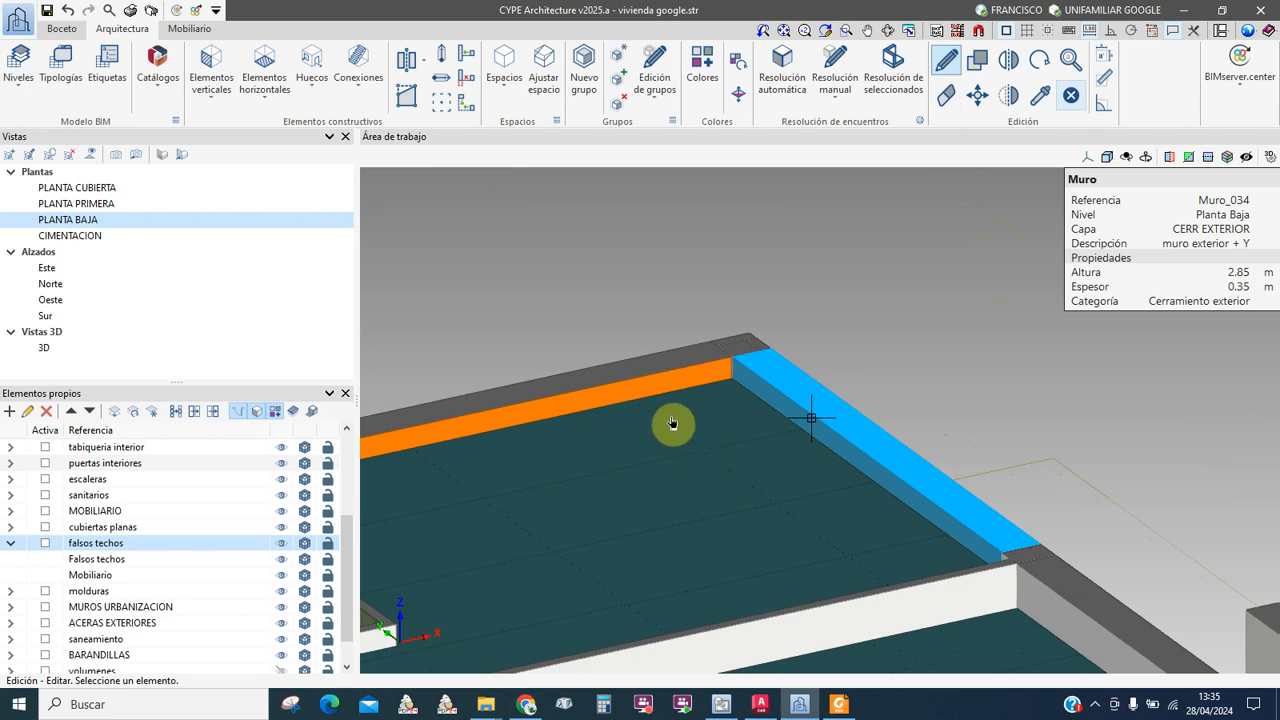
{"action": "left_click", "coordinate": [657, 374]}
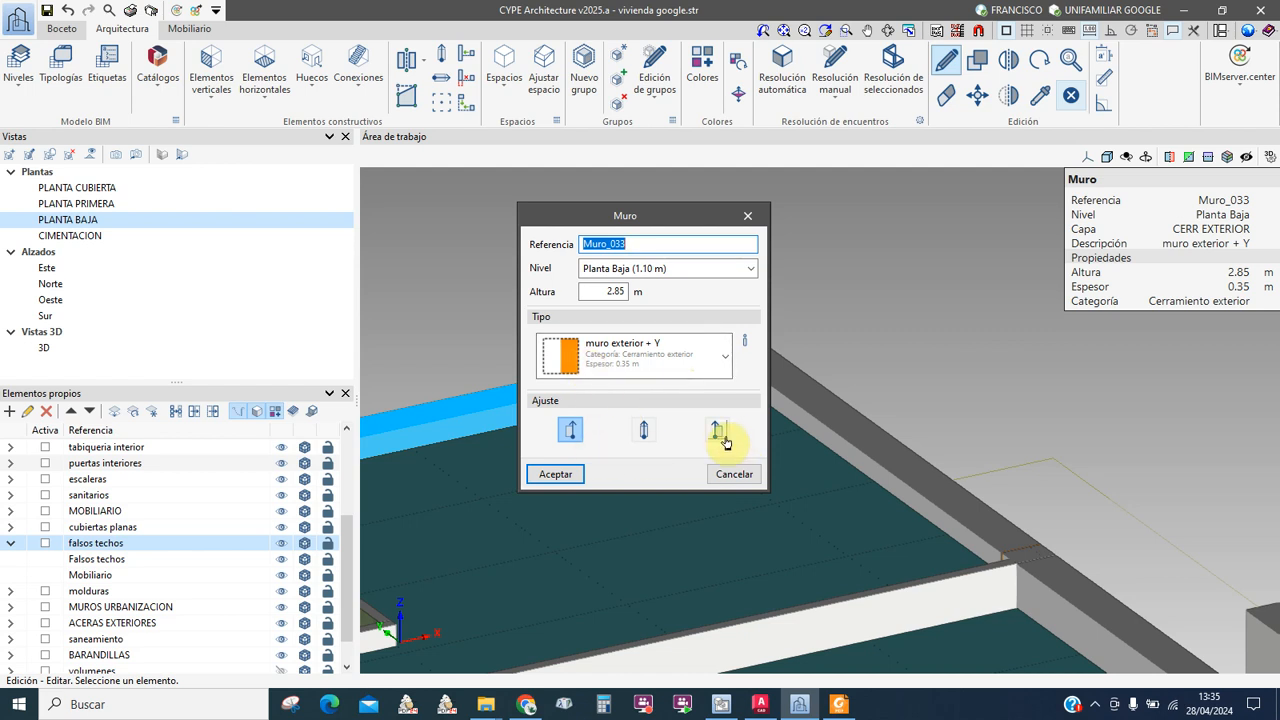
{"action": "left_click", "coordinate": [751, 217]}
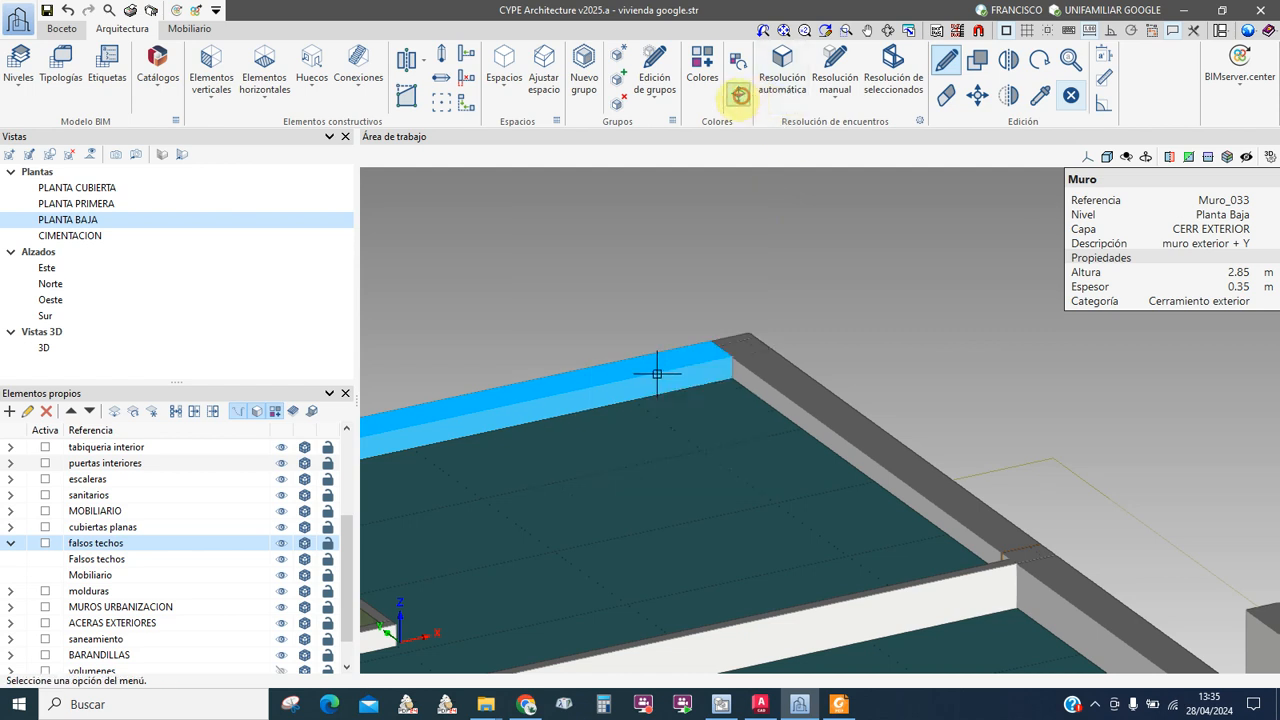
Step: Invert the face colours of wall Muro_033, then orbit to a top-down view of the rooms
{"action": "left_click", "coordinate": [740, 95]}
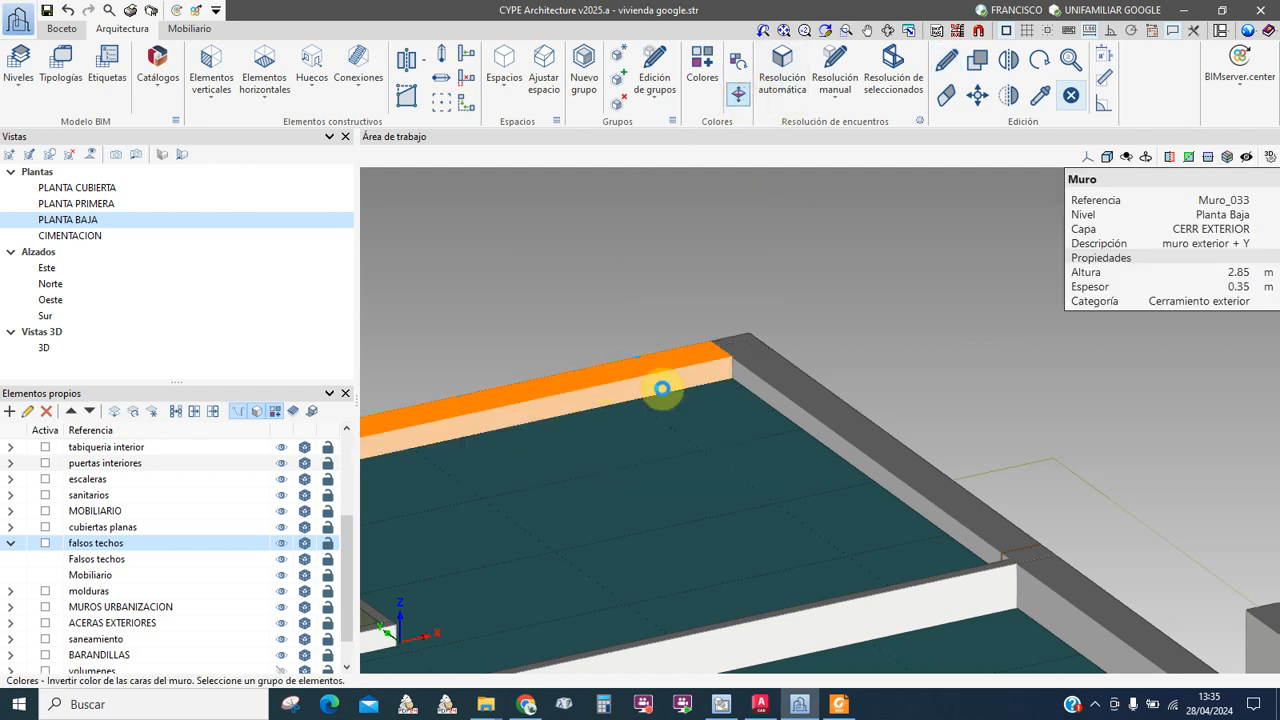
{"action": "left_click", "coordinate": [722, 388]}
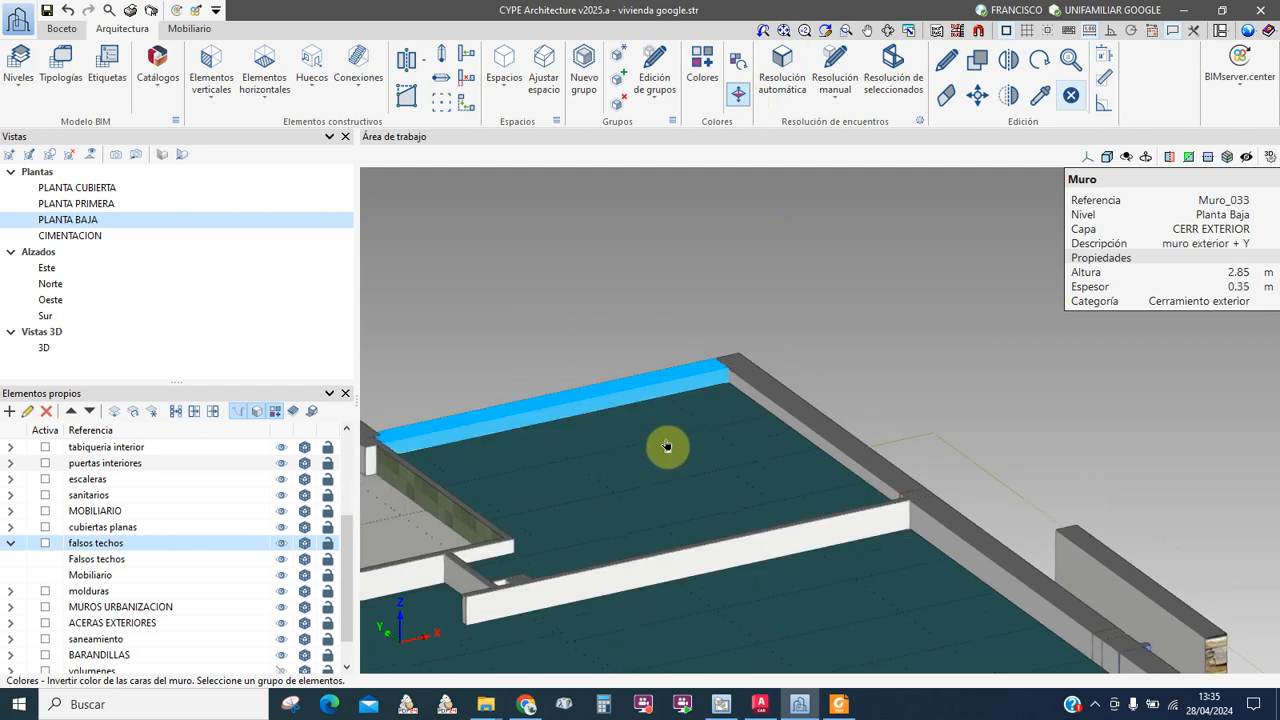
{"action": "middle_click_drag", "start_coordinate": [667, 426], "coordinate": [814, 430]}
{"action": "middle_click_drag", "start_coordinate": [720, 414], "coordinate": [737, 435]}
{"action": "middle_click_drag", "start_coordinate": [695, 515], "coordinate": [684, 438]}
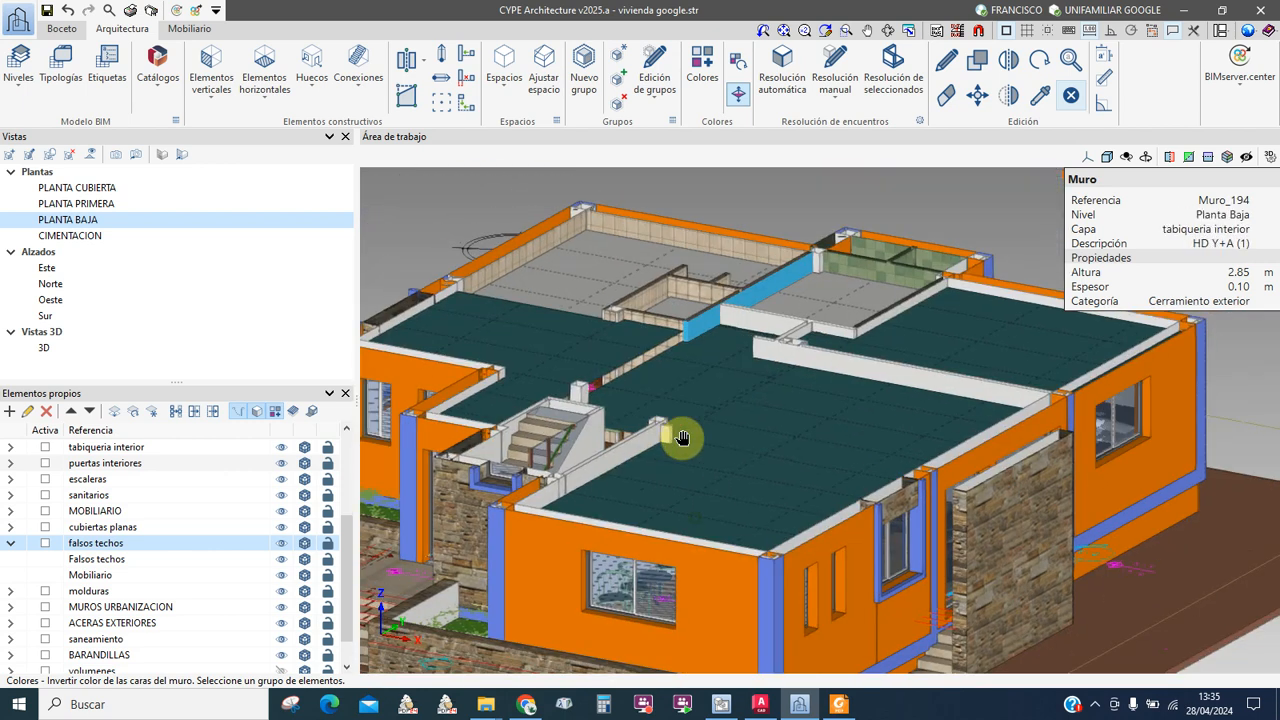
Step: Return to the acabados VISTA GENERAL sheet and zoom around its PLANTA PRIMERA 3D view
{"action": "left_click", "coordinate": [730, 711]}
{"action": "middle_click_drag", "start_coordinate": [484, 488], "coordinate": [717, 586]}
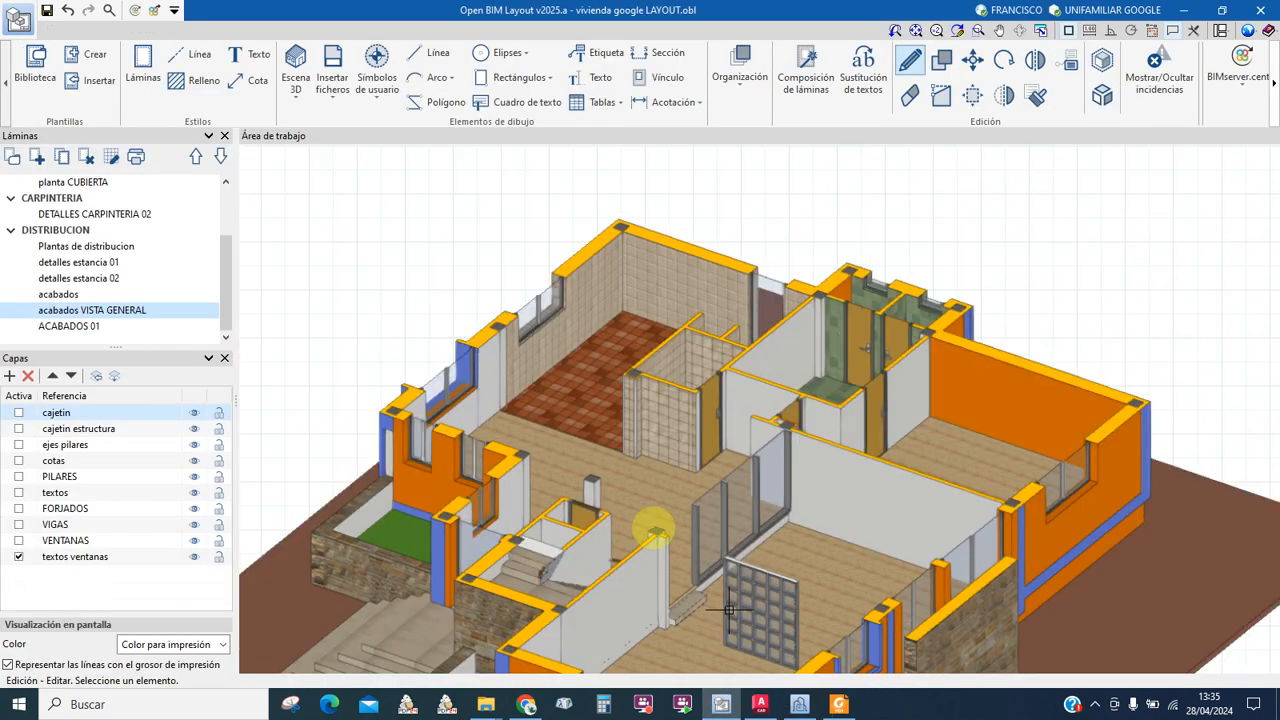
{"action": "scroll", "coordinate": [675, 520], "scroll_direction": "down", "scroll_amount": 6}
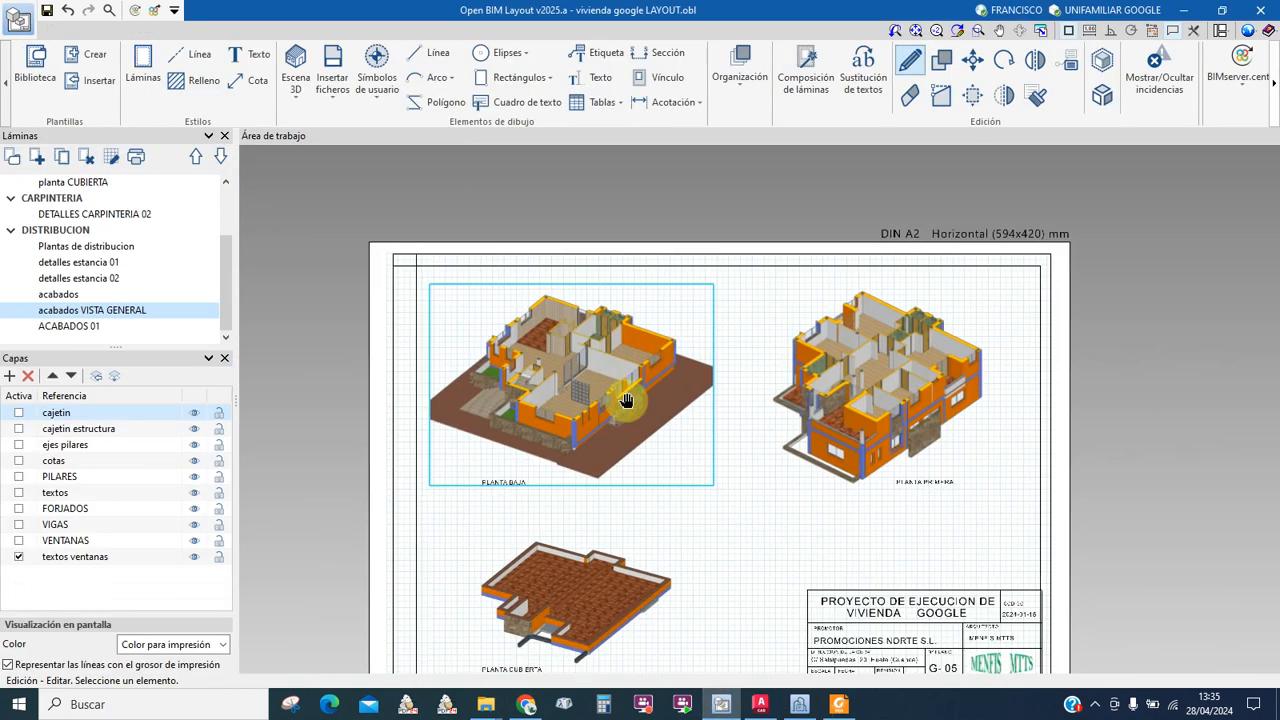
{"action": "scroll", "coordinate": [643, 390], "scroll_direction": "up", "scroll_amount": 4}
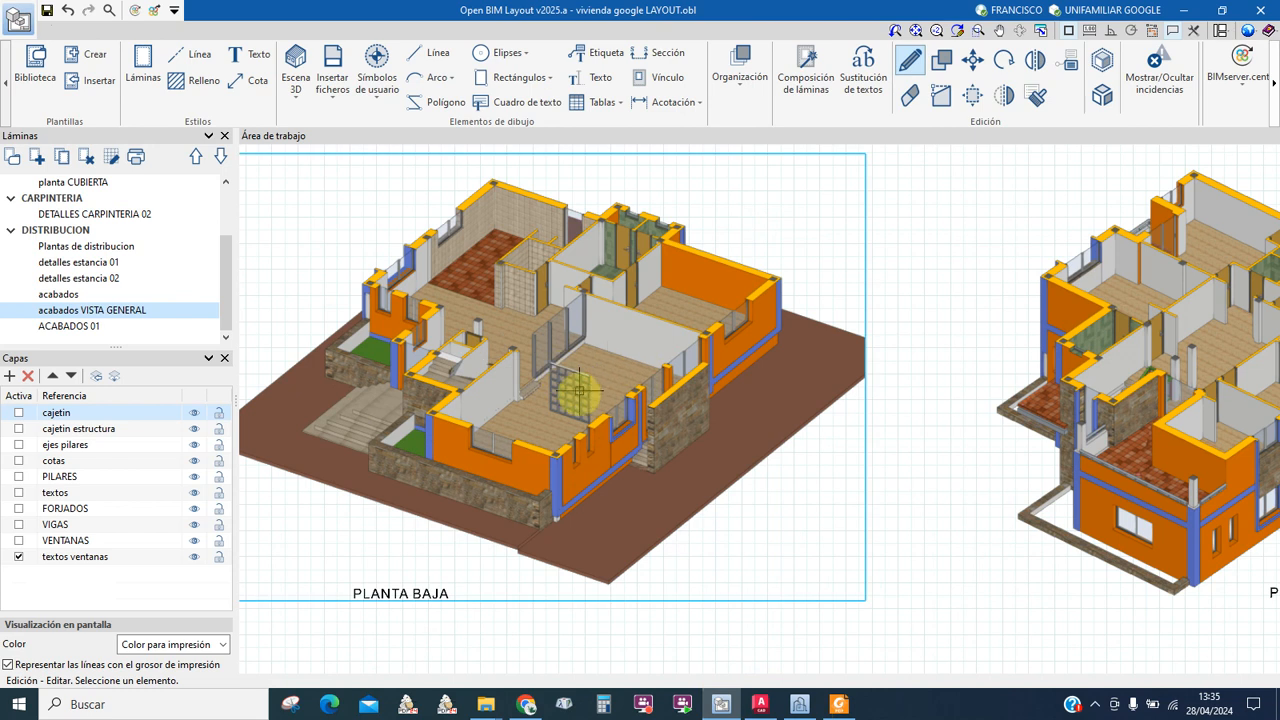
{"action": "mouse_move", "coordinate": [922, 389]}
{"action": "middle_mouse_down"}
{"action": "mouse_move", "coordinate": [698, 435]}
{"action": "mouse_move", "coordinate": [919, 440]}
{"action": "middle_mouse_up"}
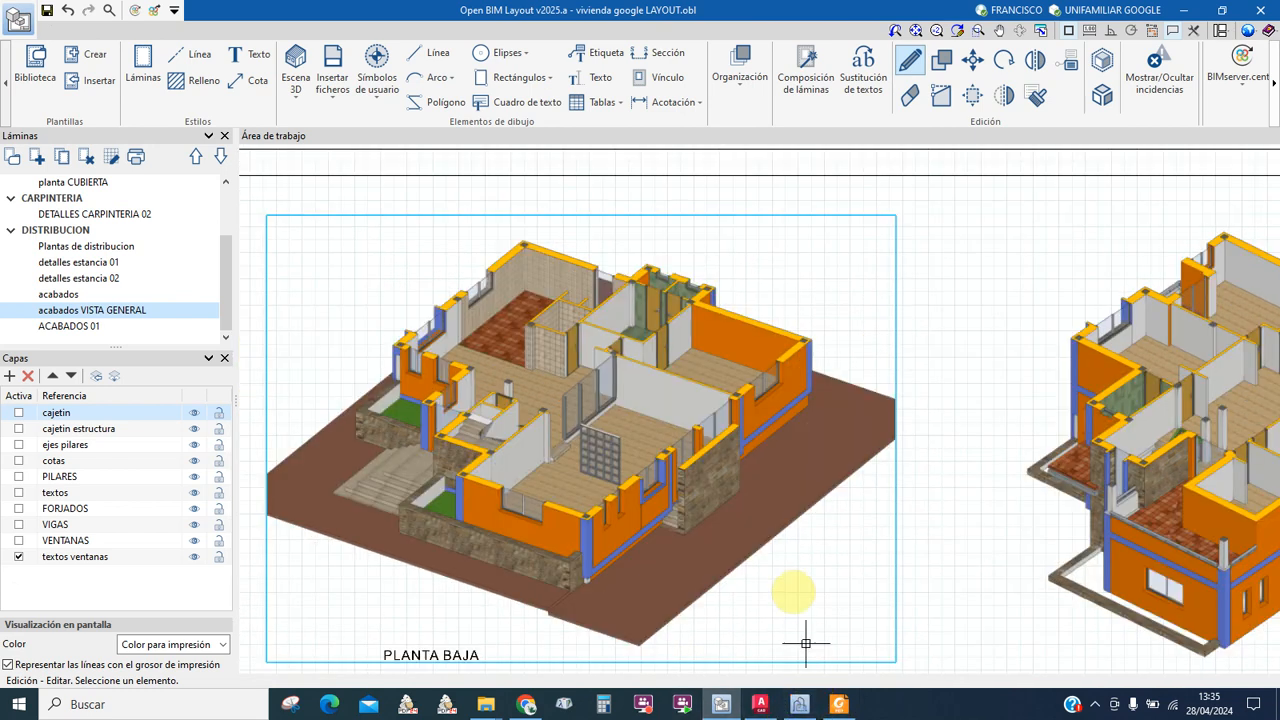
{"action": "scroll", "coordinate": [733, 392], "scroll_direction": "up", "scroll_amount": 2}
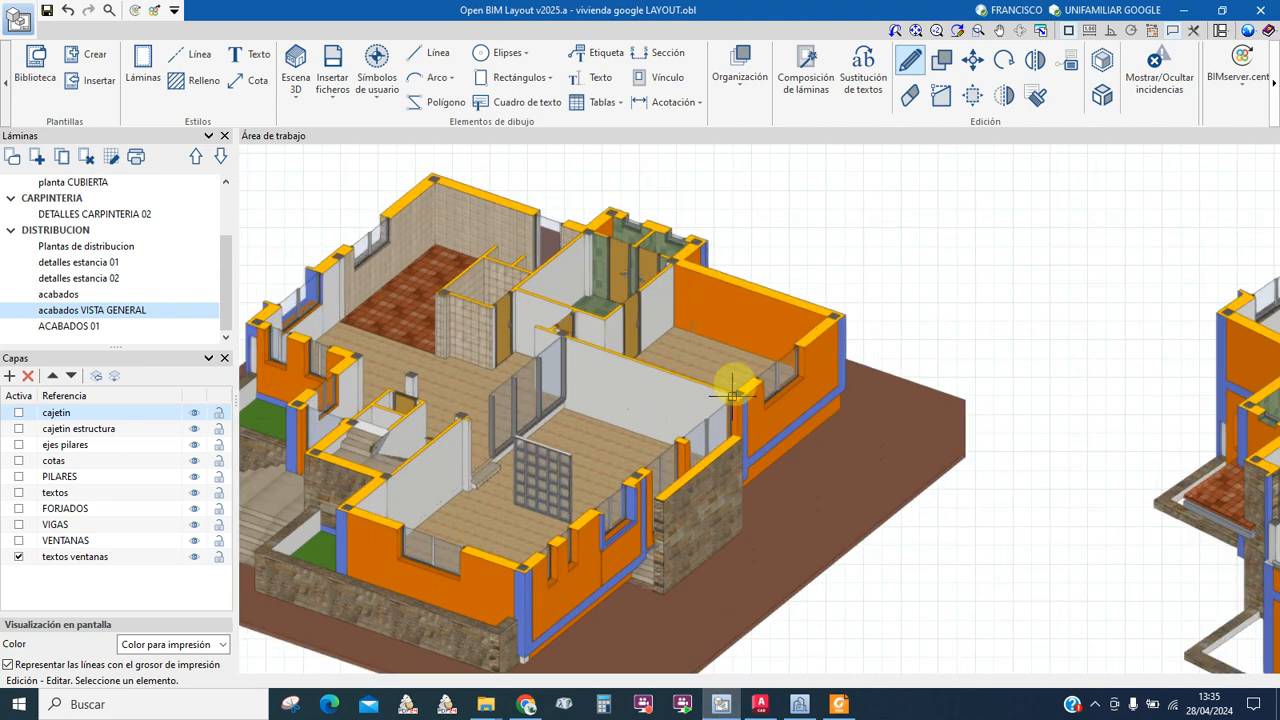
{"action": "scroll", "coordinate": [757, 311], "scroll_direction": "up", "scroll_amount": 1}
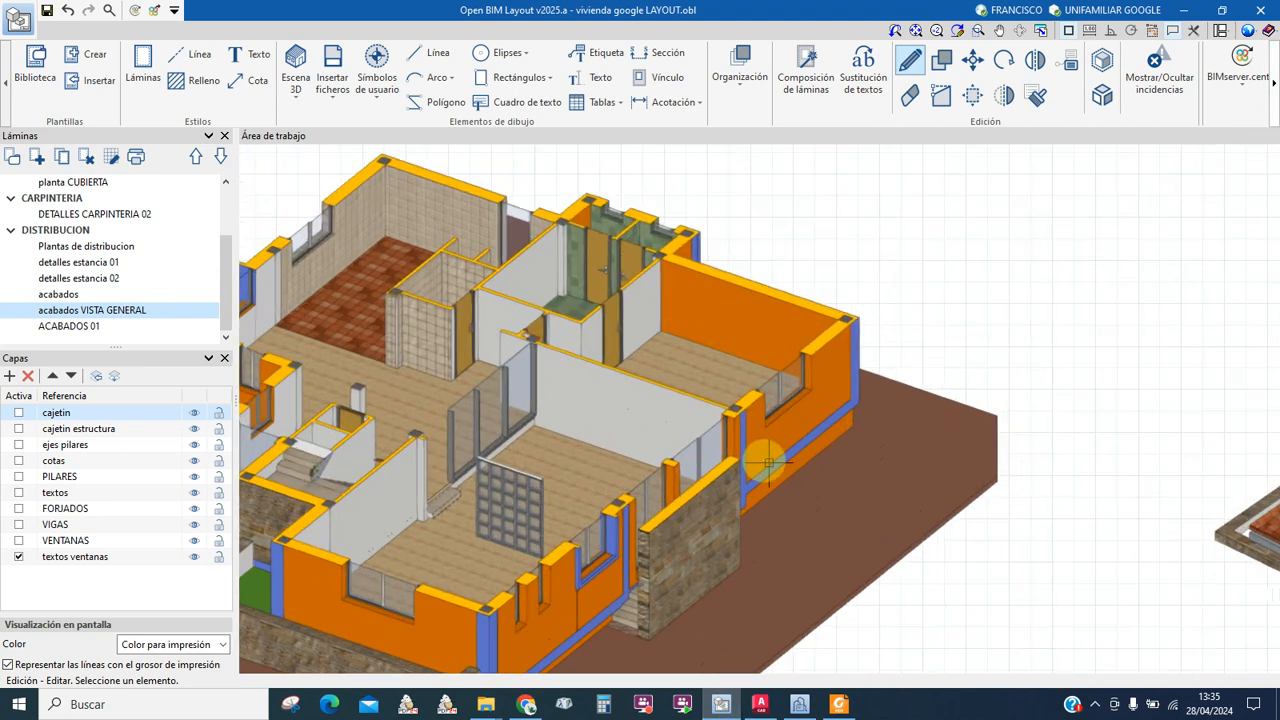
{"action": "scroll", "coordinate": [790, 505], "scroll_direction": "down", "scroll_amount": 3}
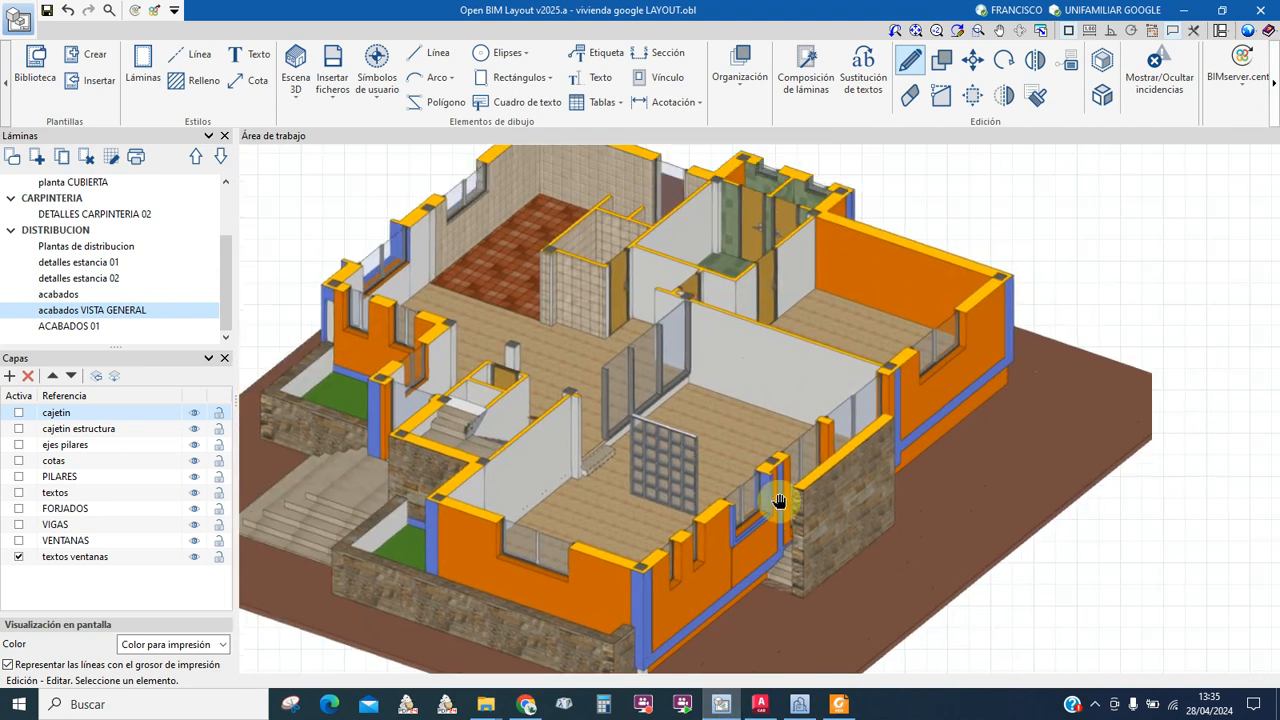
{"action": "scroll", "coordinate": [601, 540], "scroll_direction": "down", "scroll_amount": 1}
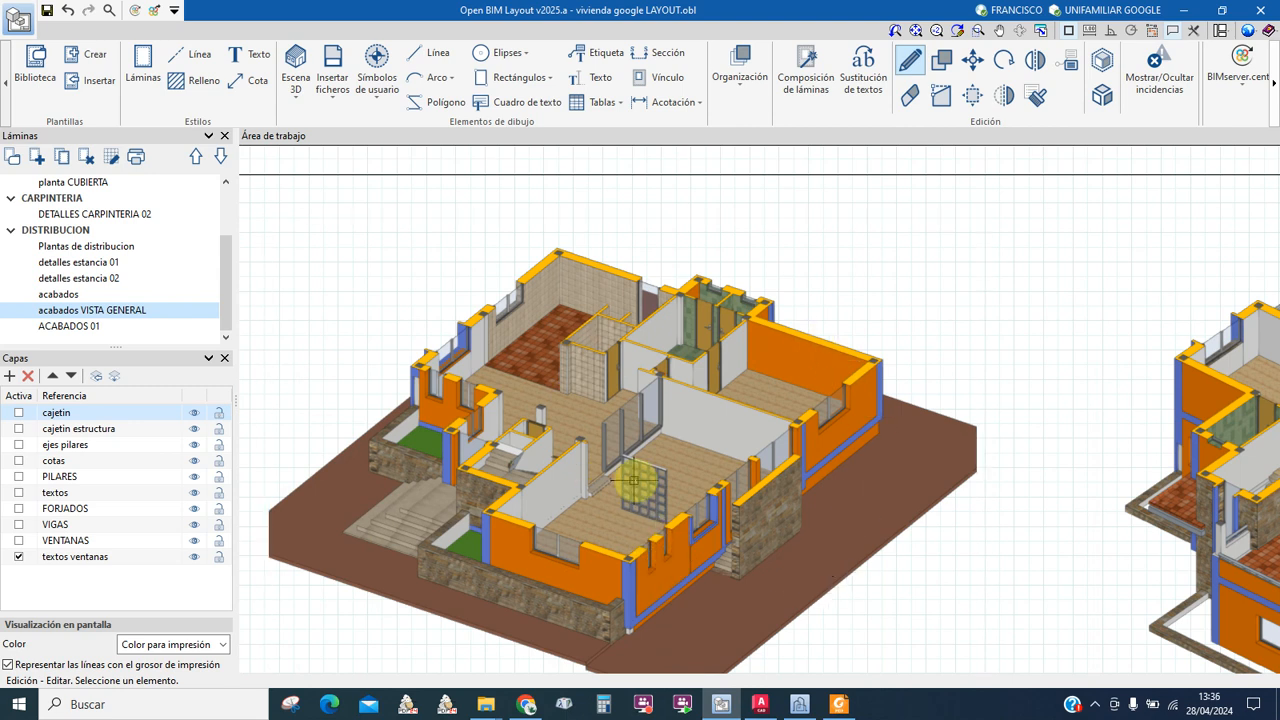
{"action": "scroll", "coordinate": [586, 477], "scroll_direction": "down", "scroll_amount": 3}
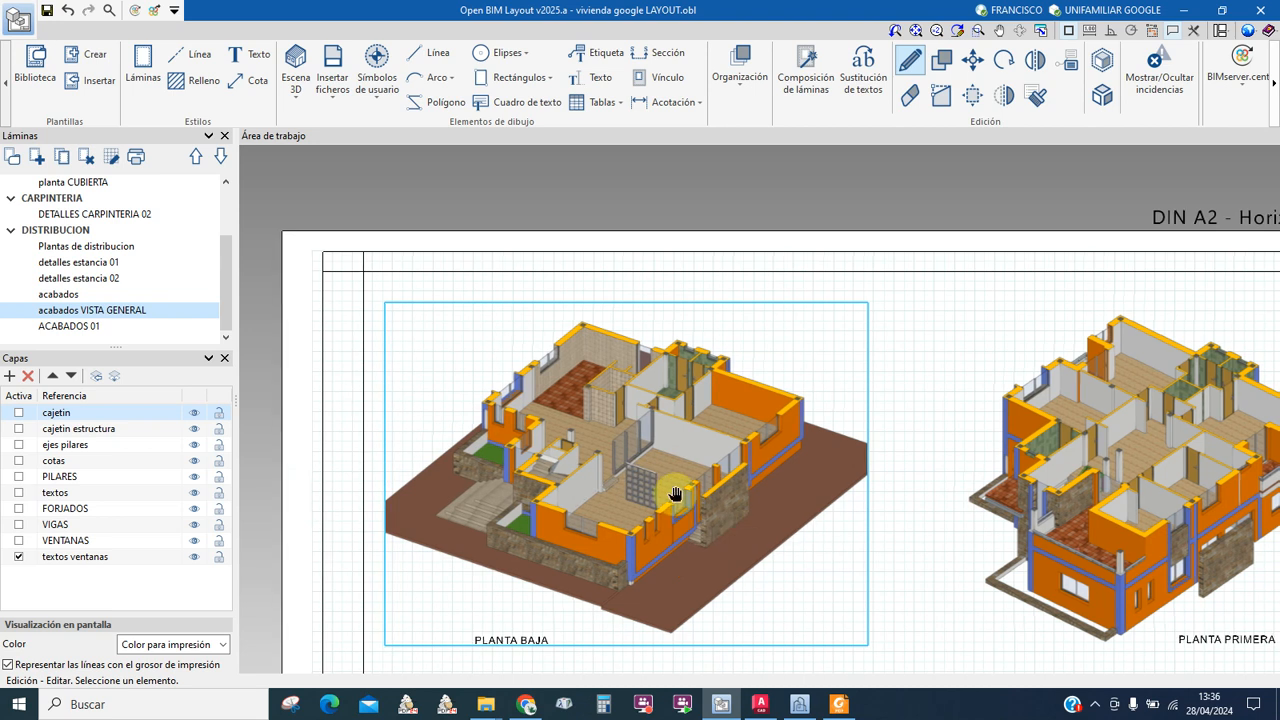
{"action": "scroll", "coordinate": [678, 502], "scroll_direction": "up", "scroll_amount": 2}
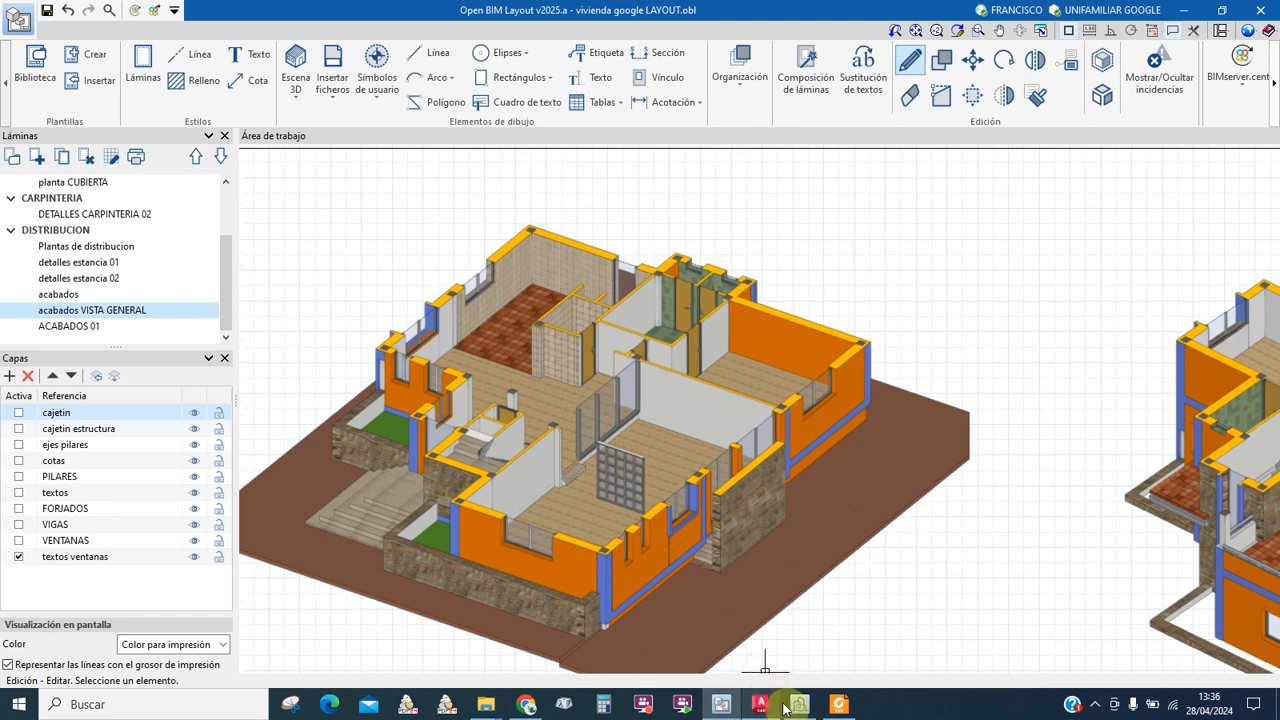
Step: Briefly check CYPE Architecture, then come back to Open BIM Layout
{"action": "mouse_move", "coordinate": [801, 714]}
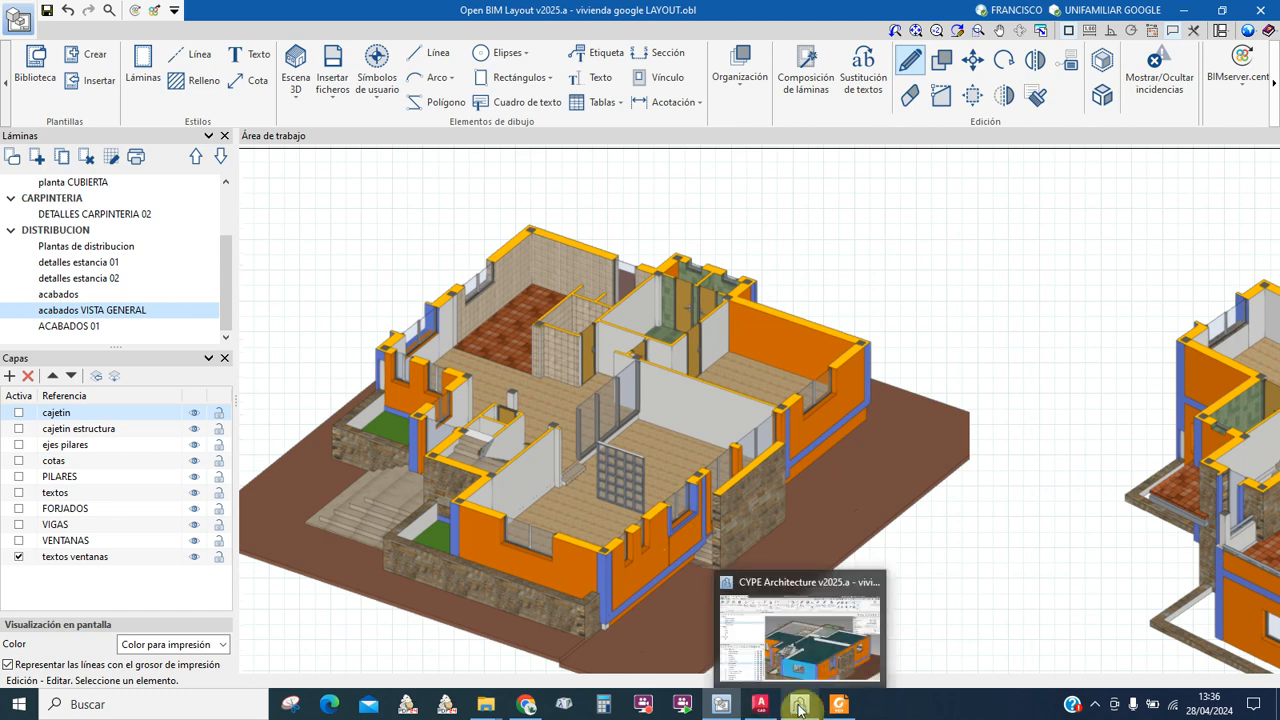
{"action": "left_click", "coordinate": [692, 606]}
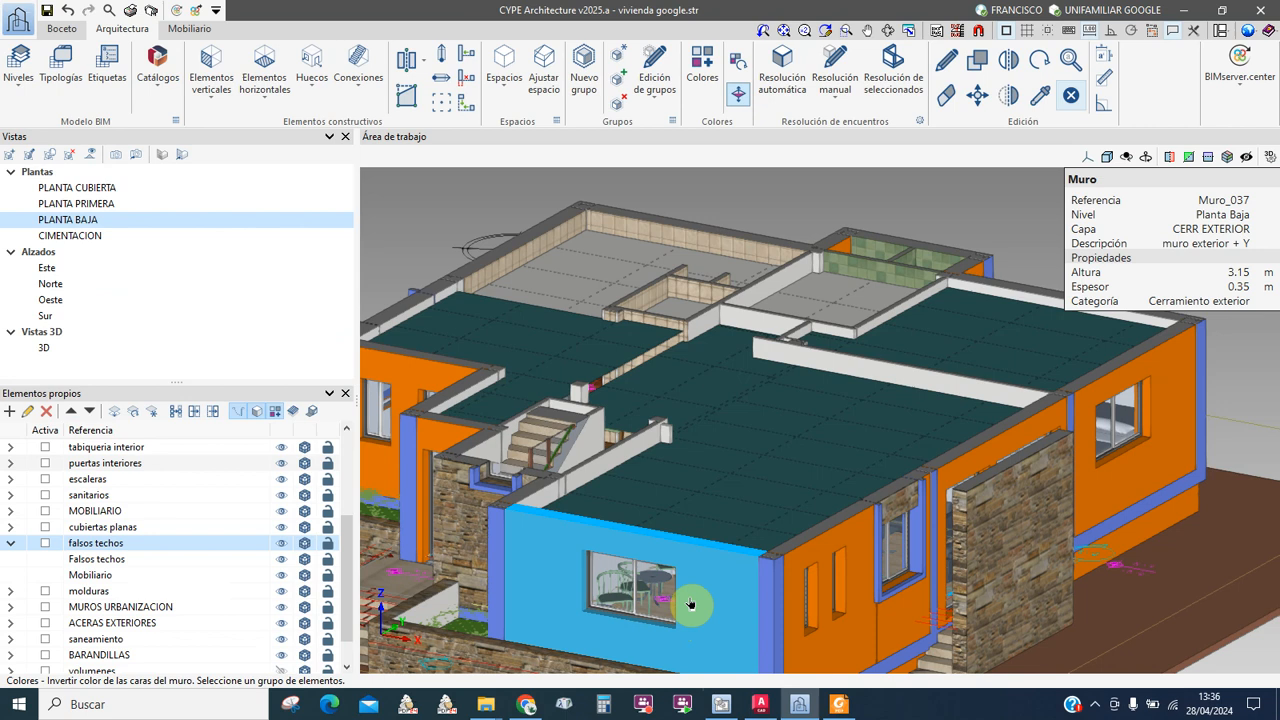
{"action": "left_click", "coordinate": [720, 705]}
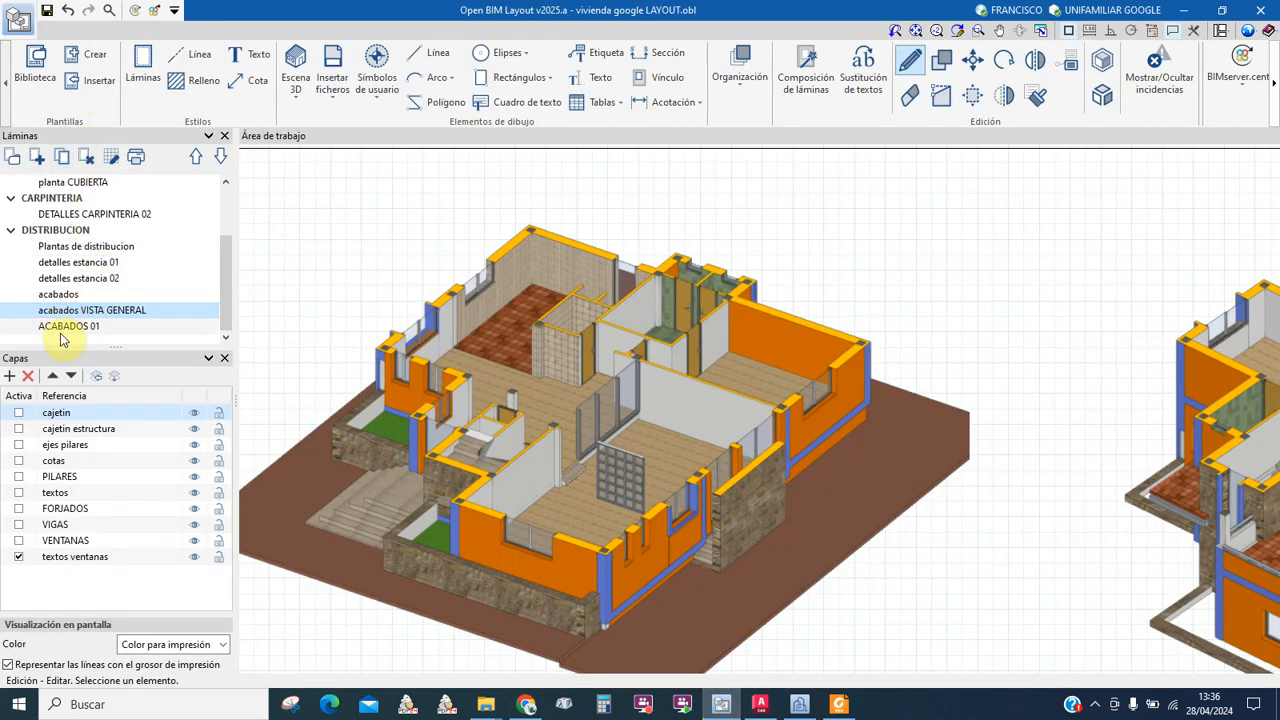
Step: Open the acabados sheet and pan across the ground-floor rooms to the 'h = 2,80' R5 T tag
{"action": "left_click", "coordinate": [66, 295]}
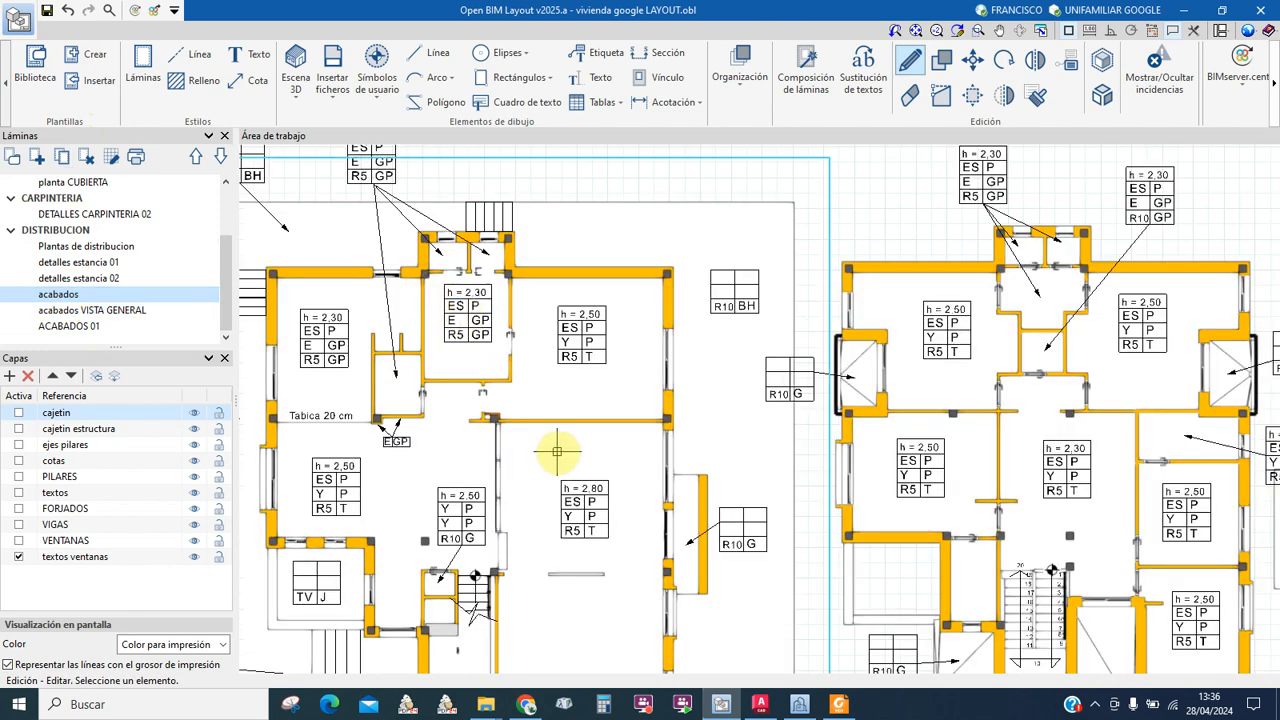
{"action": "scroll", "coordinate": [529, 414], "scroll_direction": "down", "scroll_amount": 4}
{"action": "scroll", "coordinate": [481, 331], "scroll_direction": "up", "scroll_amount": 5}
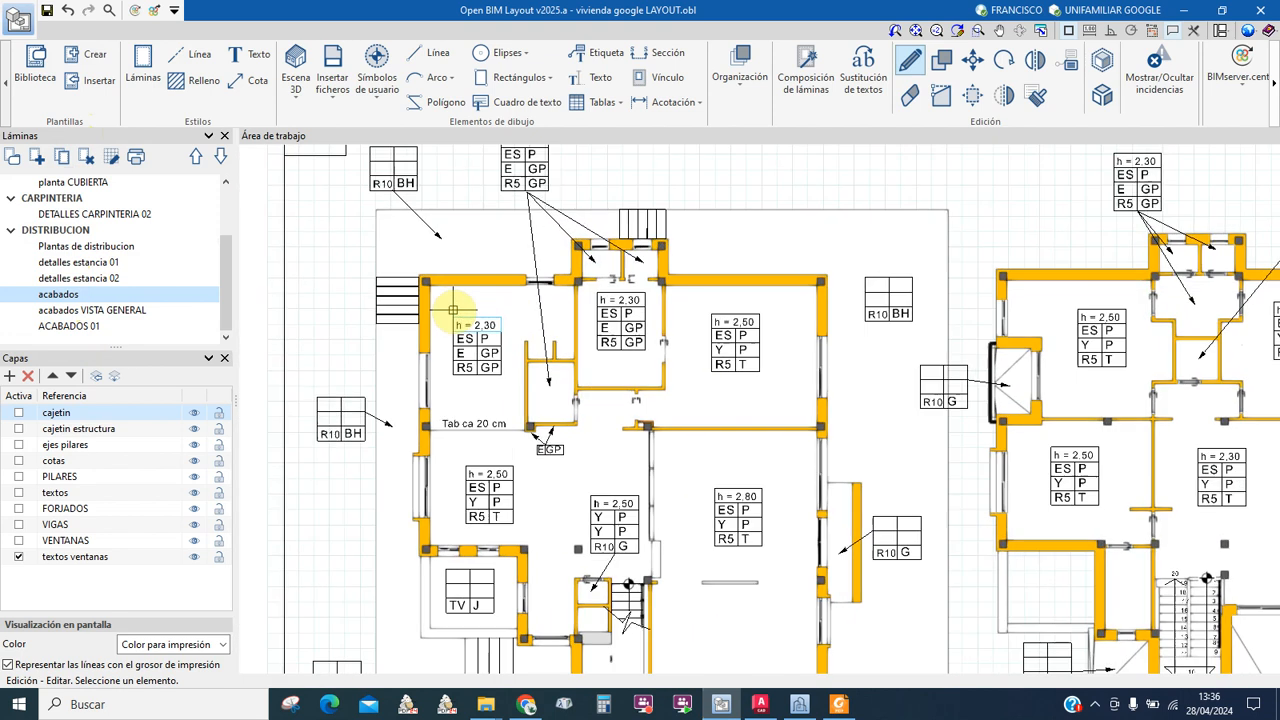
{"action": "scroll", "coordinate": [452, 325], "scroll_direction": "down", "scroll_amount": 2}
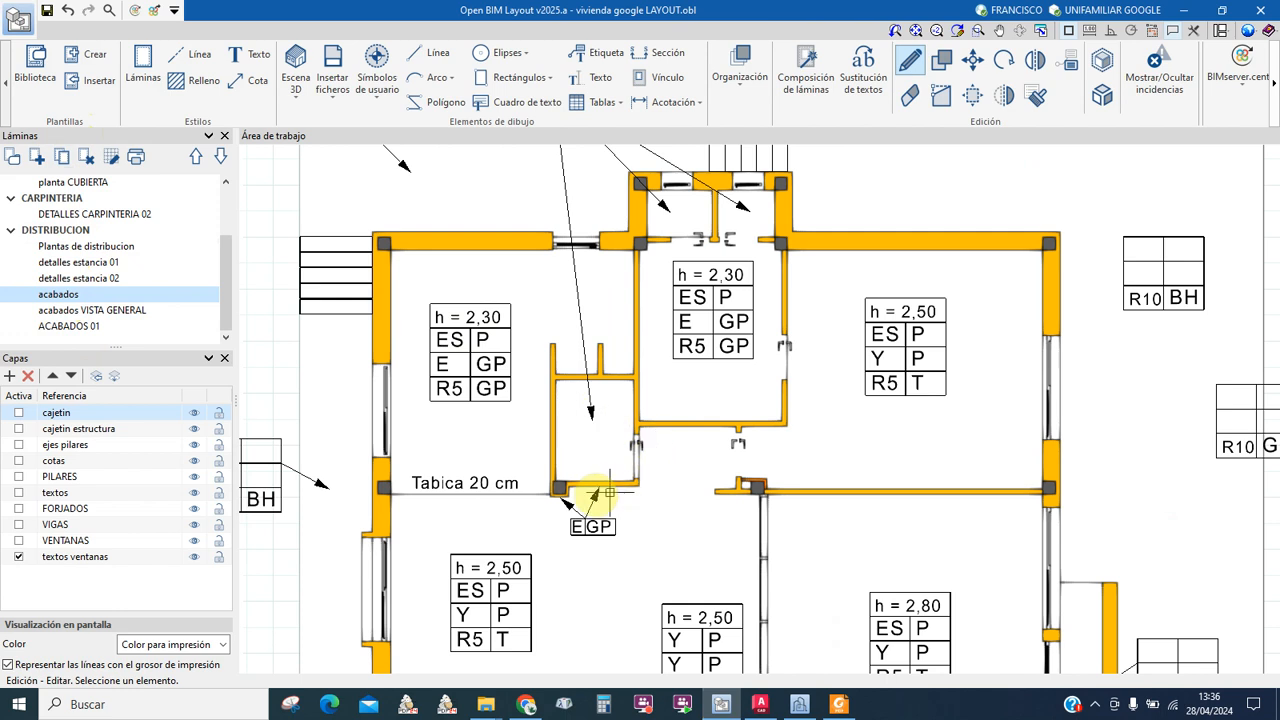
{"action": "middle_click_drag", "start_coordinate": [510, 577], "coordinate": [446, 389]}
{"action": "scroll", "coordinate": [603, 450], "scroll_direction": "down", "scroll_amount": 2}
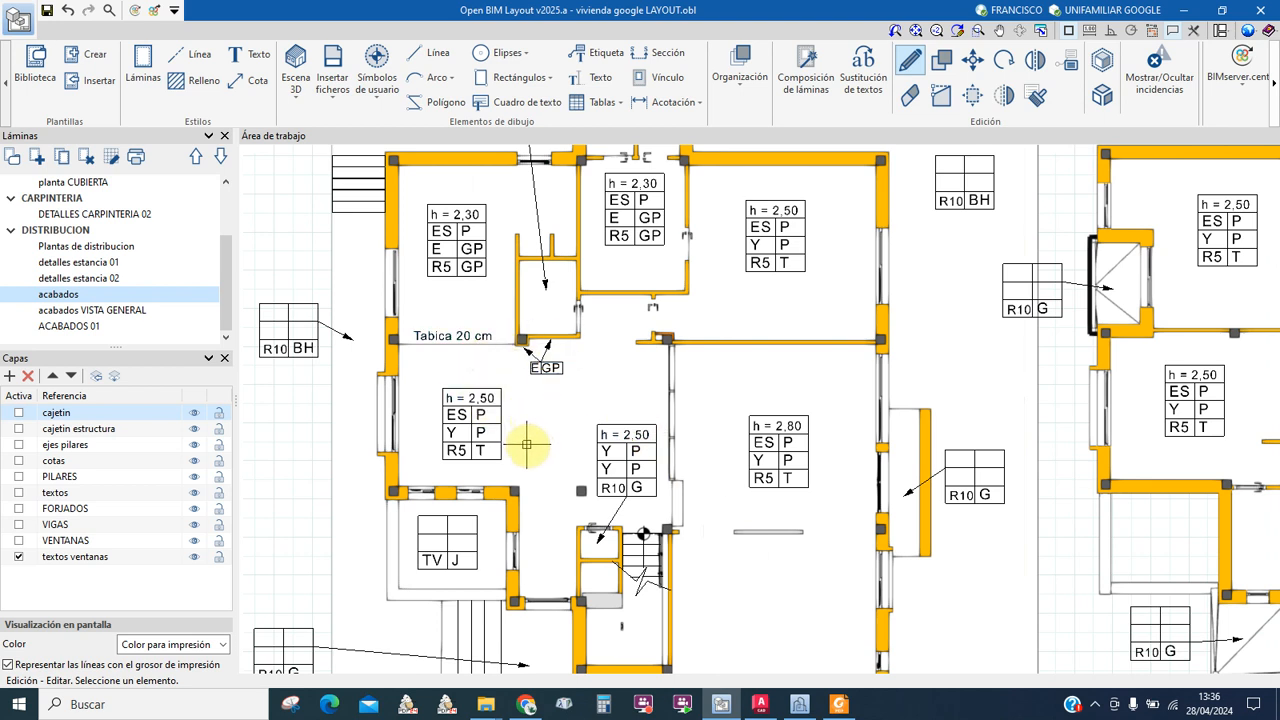
Step: Bring CYPE Architecture forward and adjust the PLANTA BAJA 3D view
{"action": "mouse_move", "coordinate": [798, 708]}
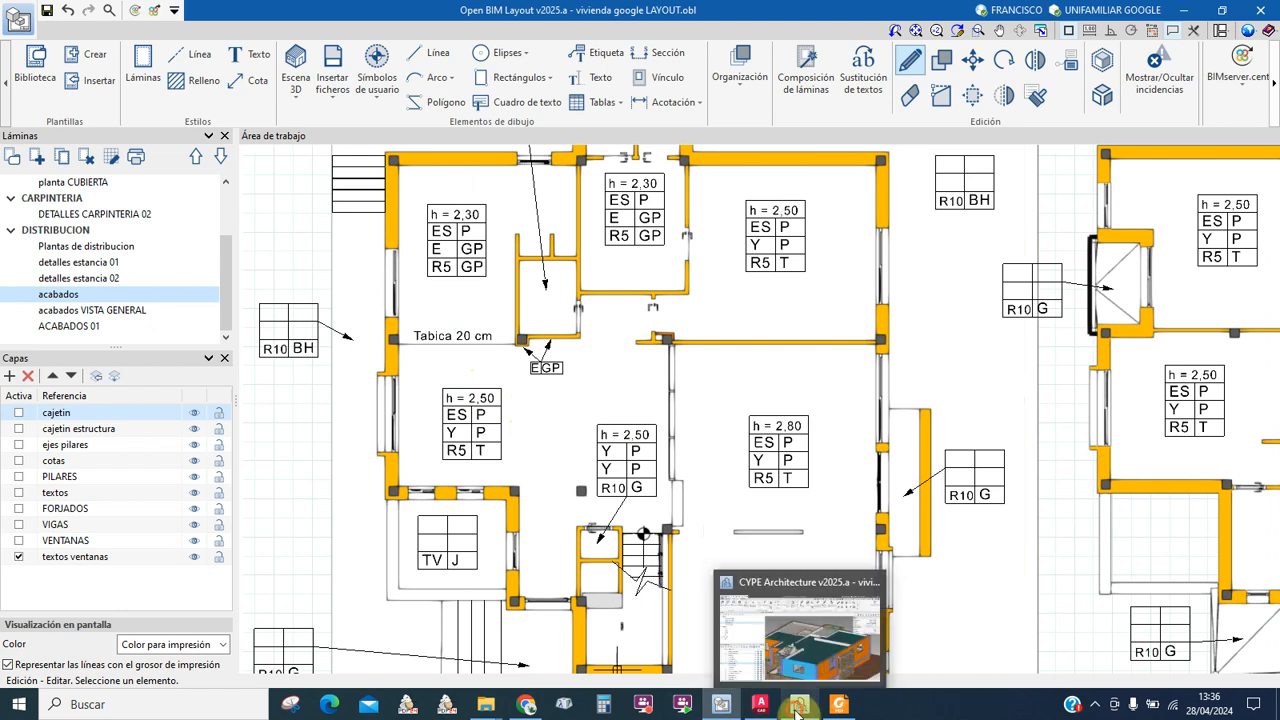
{"action": "left_click", "coordinate": [765, 655]}
{"action": "scroll", "coordinate": [650, 455], "scroll_direction": "down", "scroll_amount": 3}
{"action": "middle_click_drag", "start_coordinate": [656, 441], "coordinate": [677, 467]}
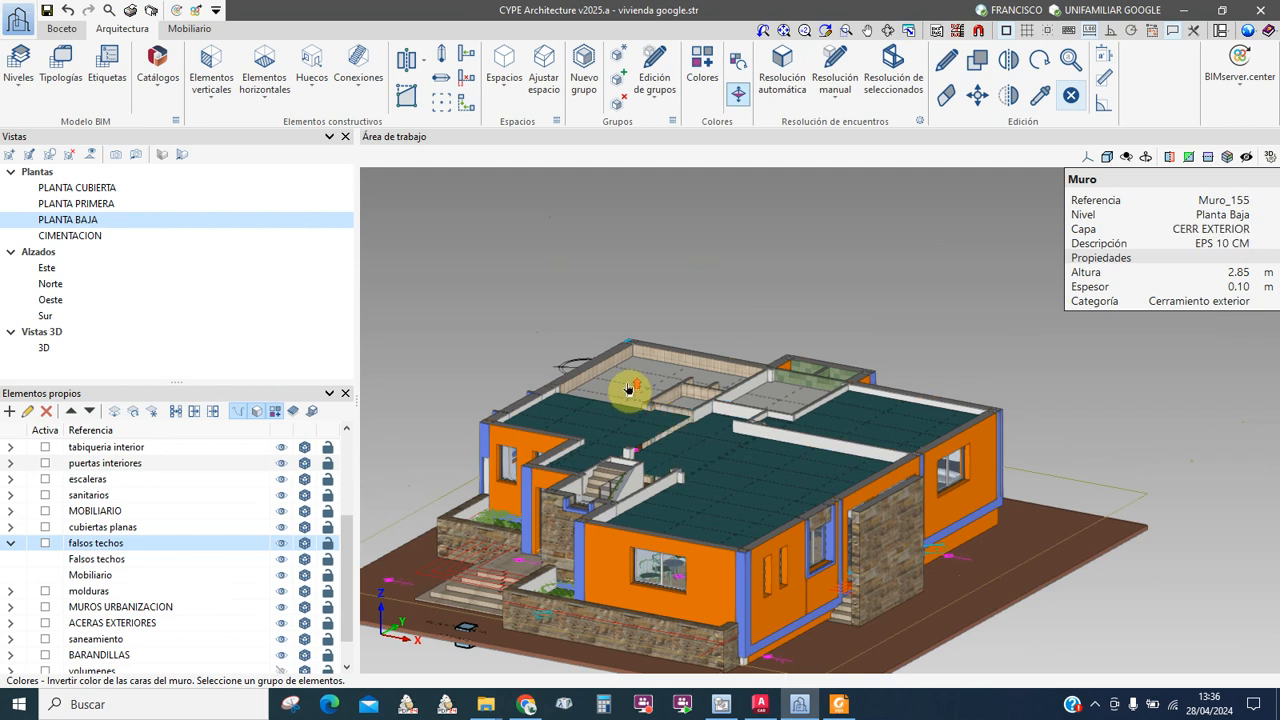
{"action": "scroll", "coordinate": [628, 390], "scroll_direction": "up", "scroll_amount": 3}
Step: Open Falso techo_002's settings, confirm its FT HUMEDOS type, and cancel unchanged
{"action": "left_click", "coordinate": [946, 59]}
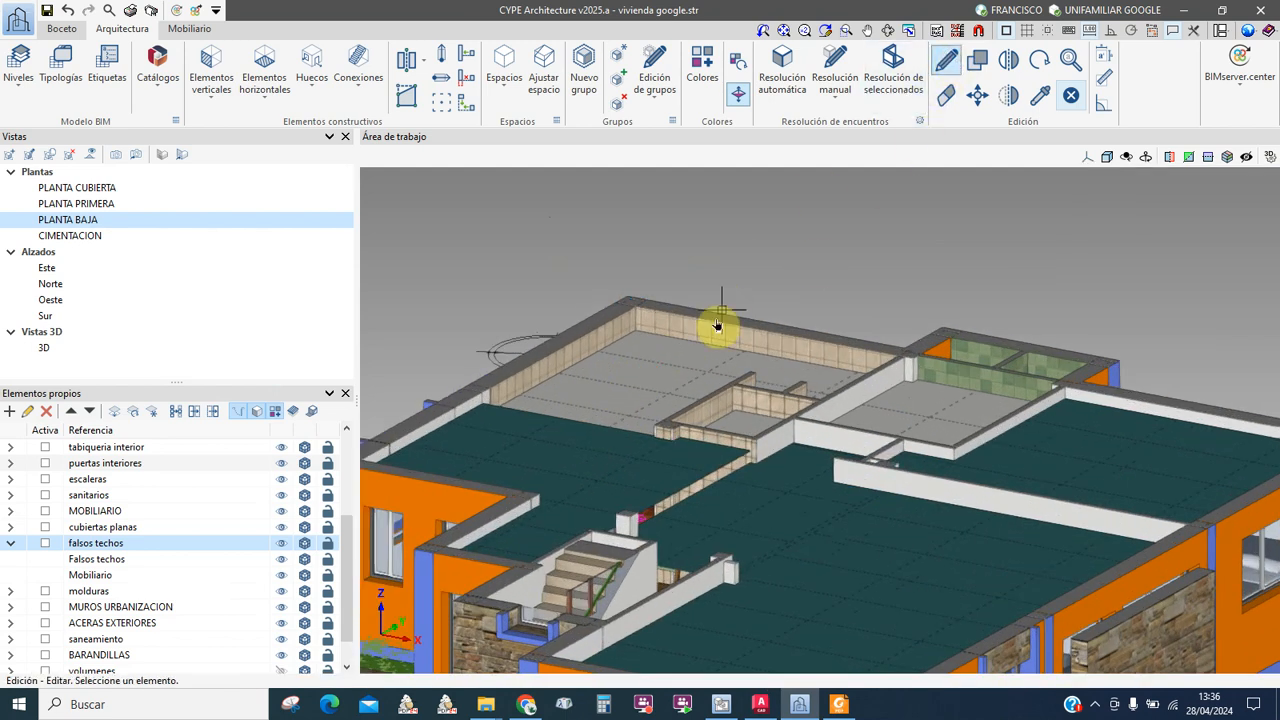
{"action": "left_click", "coordinate": [651, 377]}
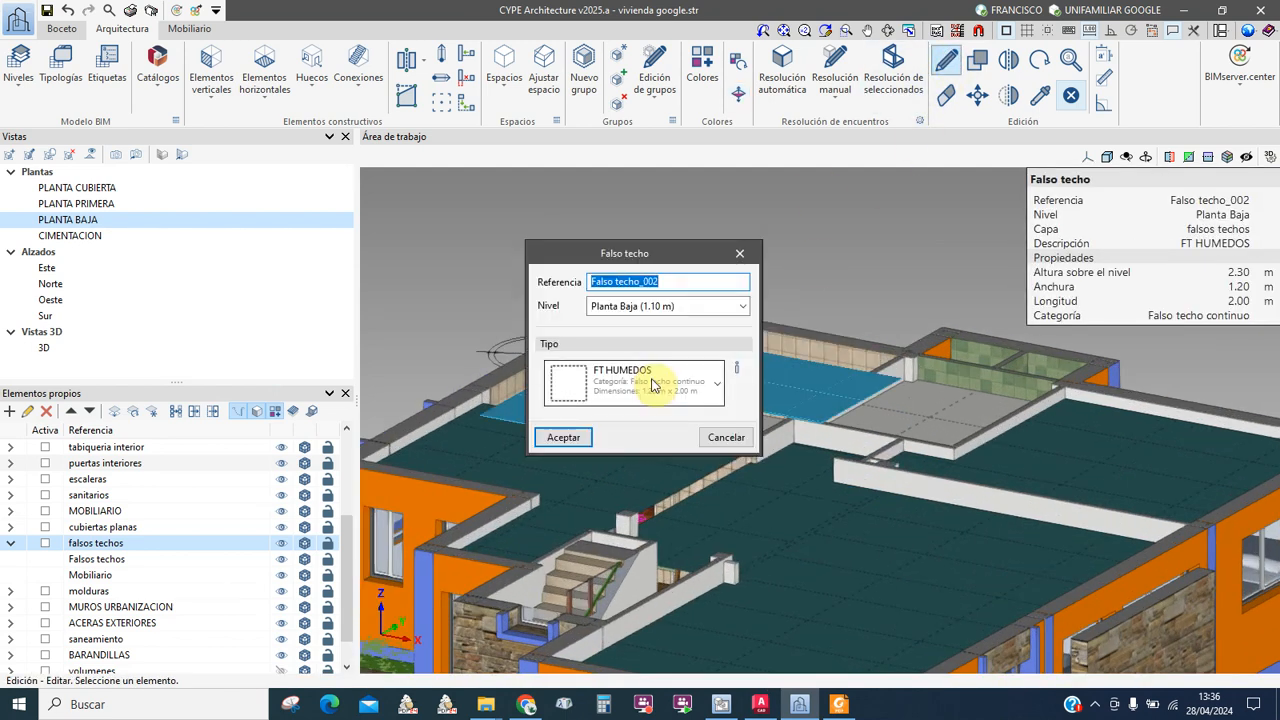
{"action": "left_click", "coordinate": [717, 387]}
{"action": "left_click", "coordinate": [717, 387]}
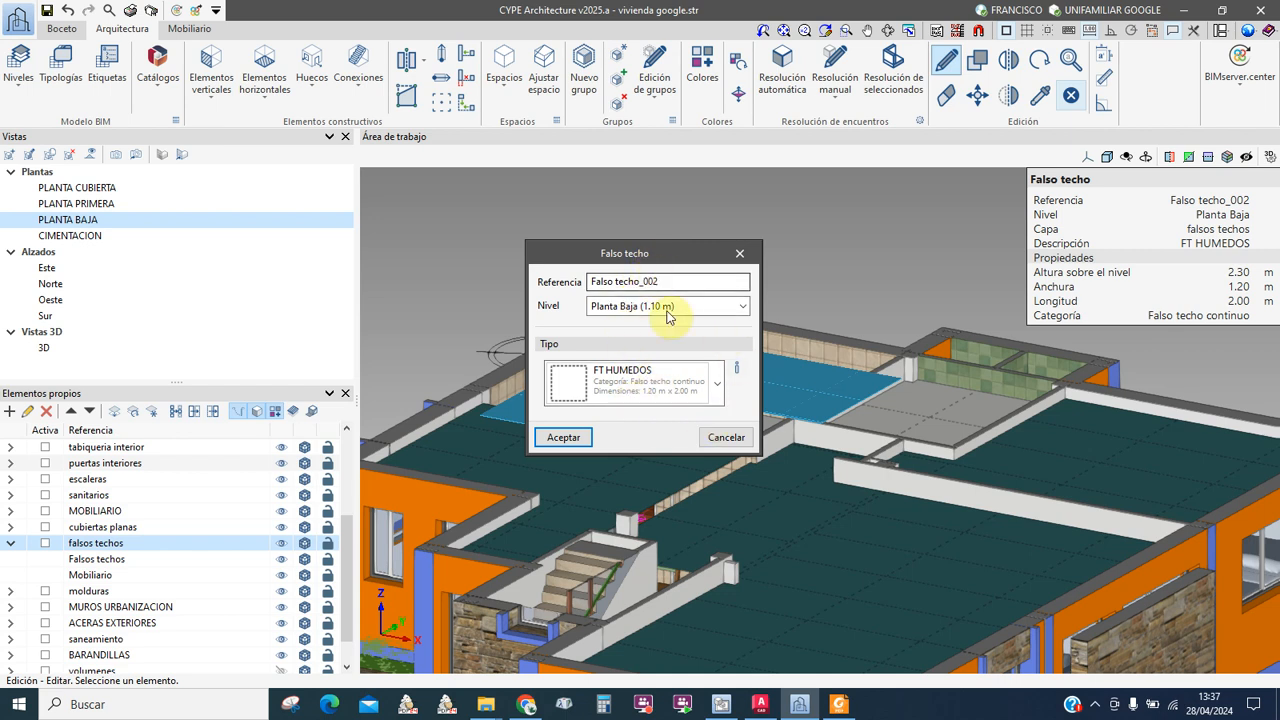
{"action": "left_click_drag", "start_coordinate": [660, 253], "coordinate": [650, 223]}
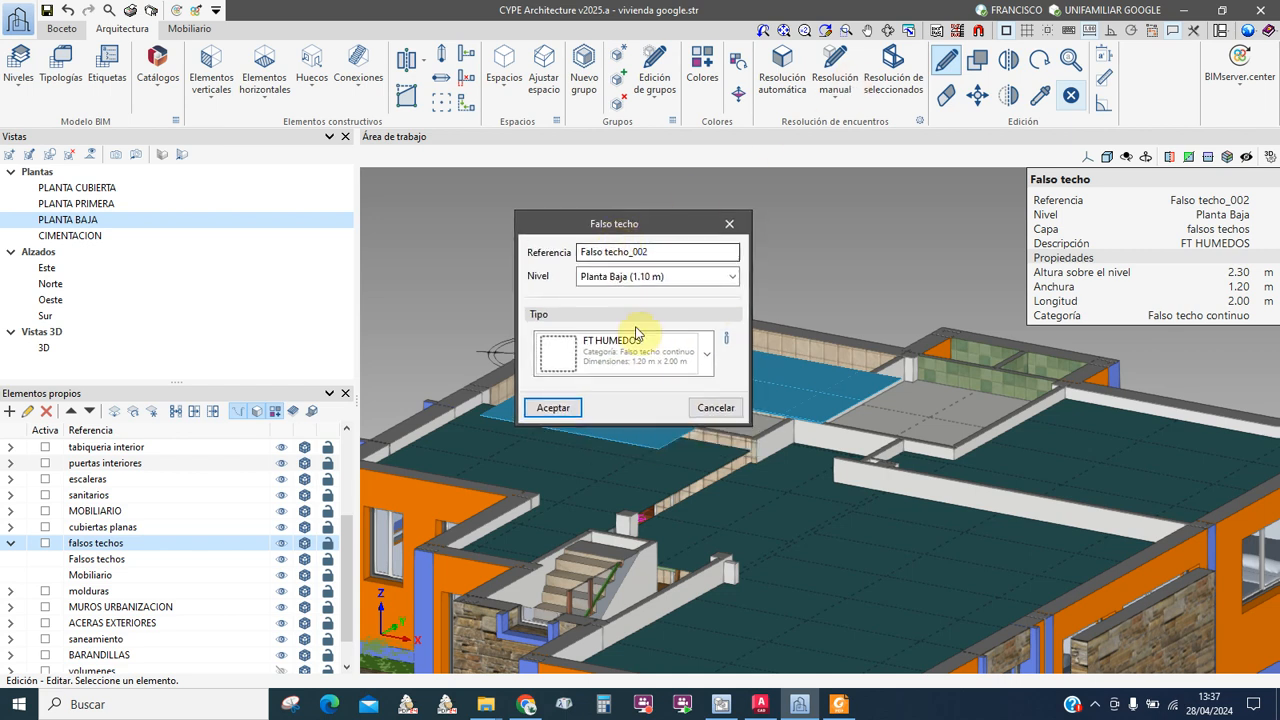
{"action": "left_click", "coordinate": [720, 407]}
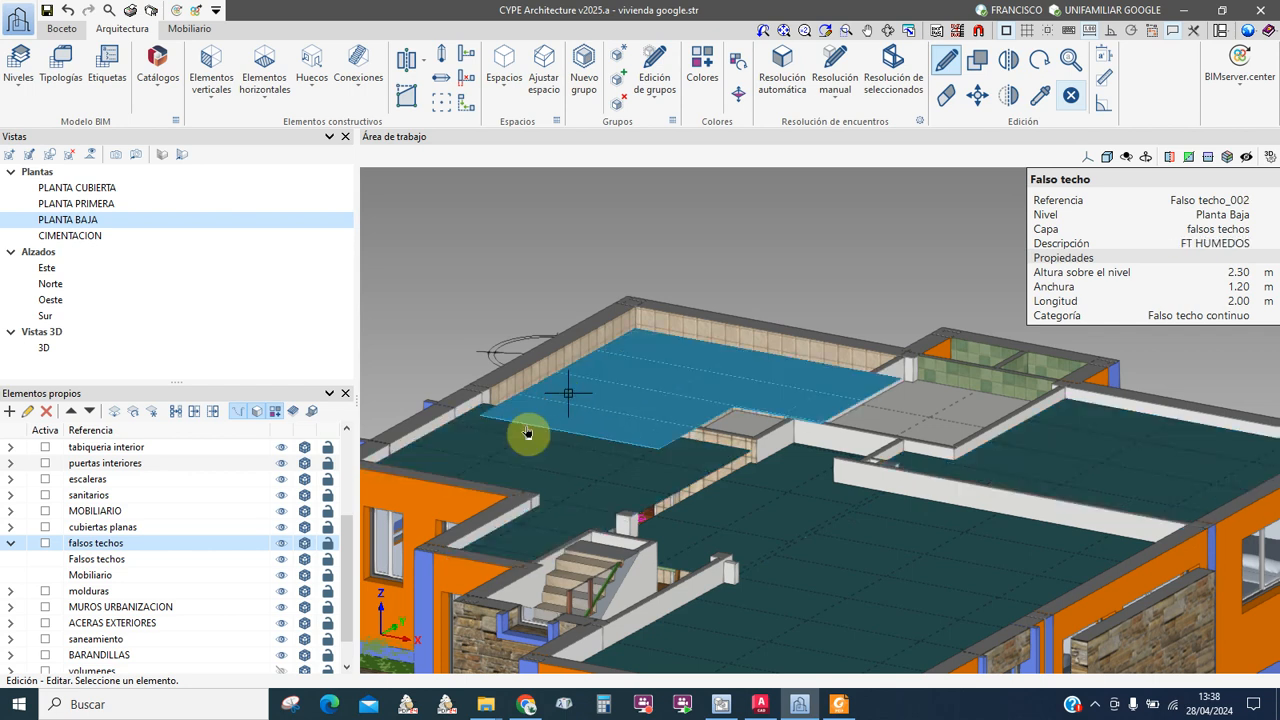
Step: Orbit and zoom around the 2.30 m FT HUMEDOS false ceiling beside the 2.00 × 1.20 m window
{"action": "middle_click_drag", "start_coordinate": [565, 428], "coordinate": [329, 413]}
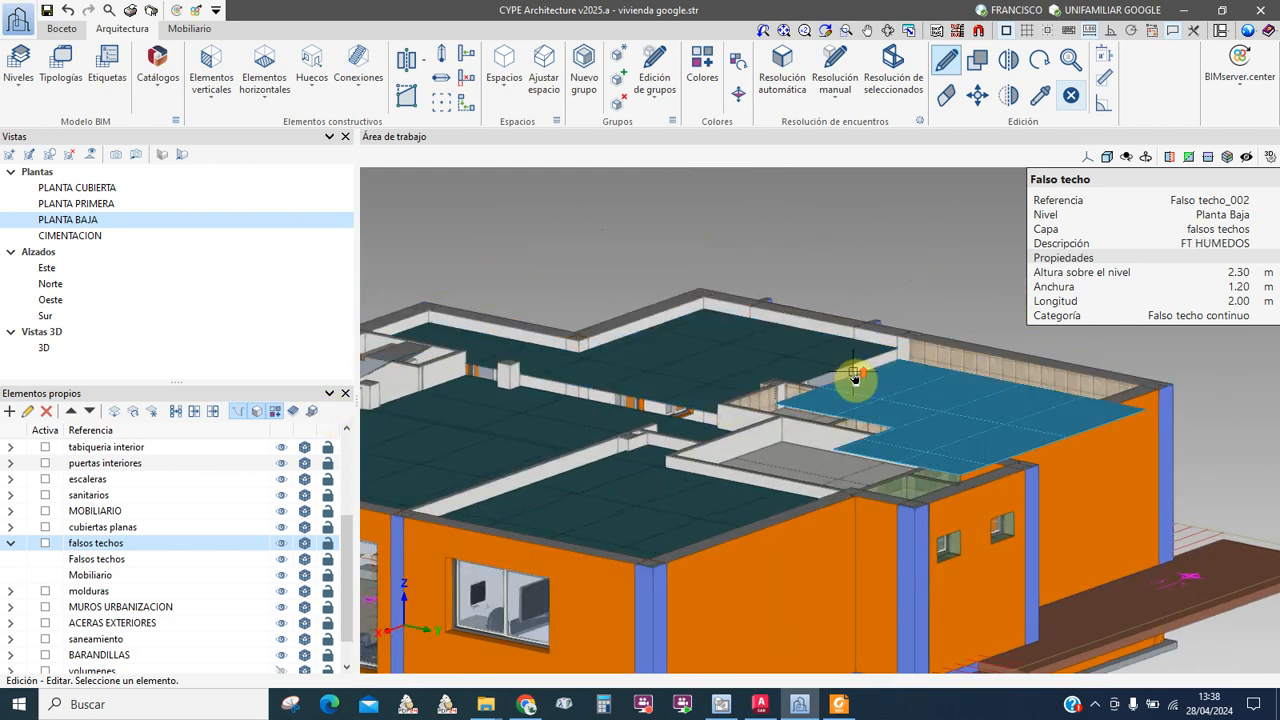
{"action": "scroll", "coordinate": [820, 366], "scroll_direction": "up", "scroll_amount": 5}
{"action": "scroll", "coordinate": [868, 370], "scroll_direction": "up", "scroll_amount": 3}
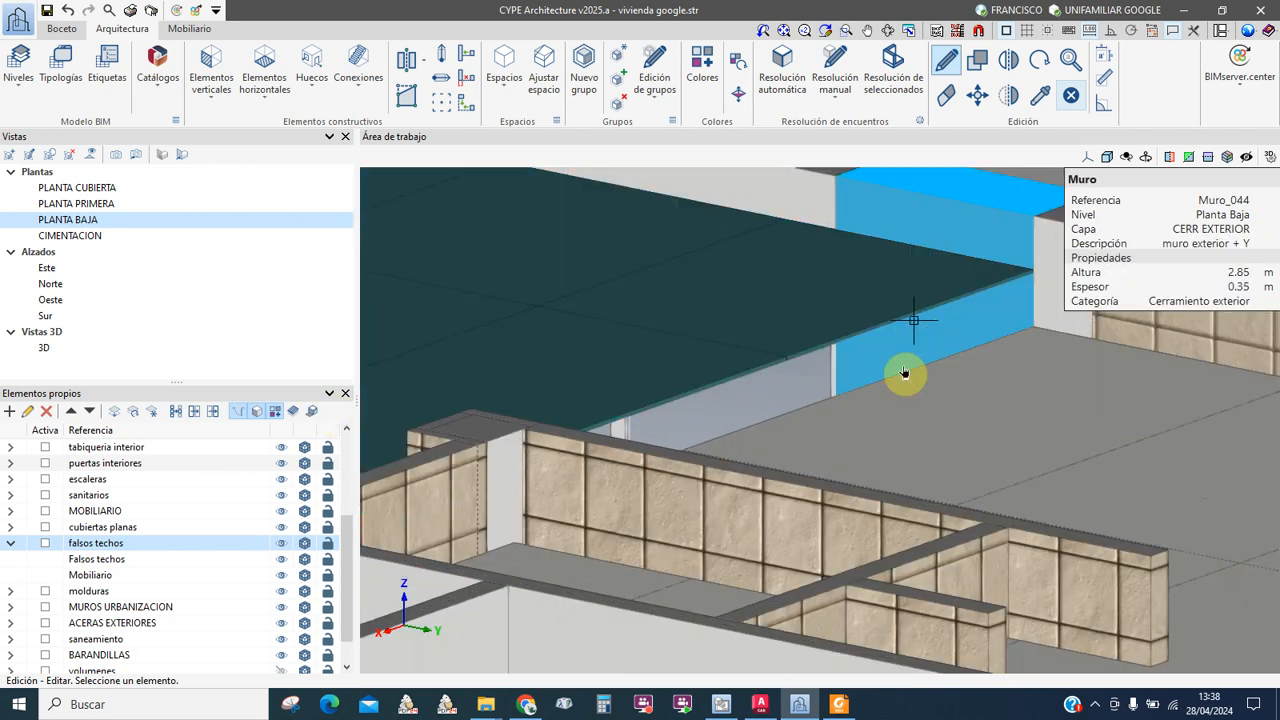
{"action": "scroll", "coordinate": [924, 366], "scroll_direction": "down", "scroll_amount": 6}
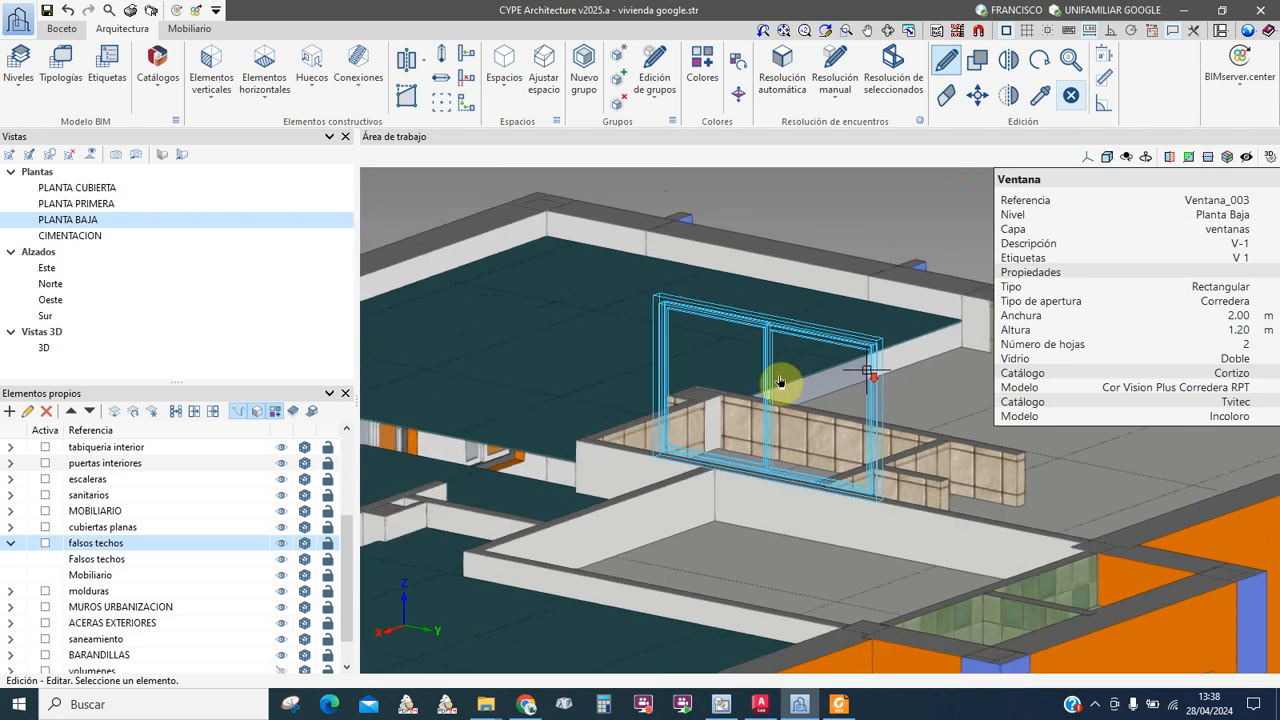
{"action": "mouse_move", "coordinate": [866, 386]}
{"action": "middle_mouse_down", "text": "shift"}
{"action": "mouse_move", "coordinate": [924, 401]}
{"action": "mouse_move", "coordinate": [957, 383]}
{"action": "mouse_move", "coordinate": [846, 381]}
{"action": "mouse_move", "coordinate": [877, 387]}
{"action": "middle_mouse_up", "text": "shift"}
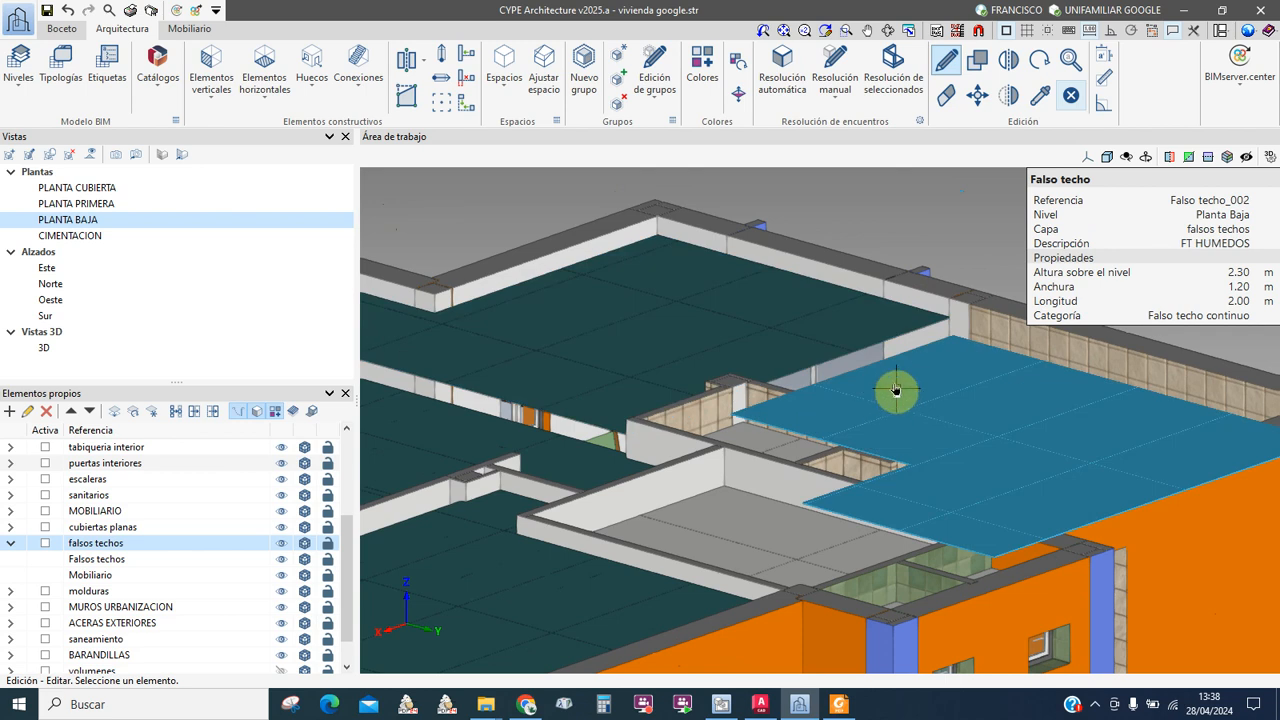
{"action": "scroll", "coordinate": [896, 386], "scroll_direction": "up", "scroll_amount": 1}
{"action": "scroll", "coordinate": [848, 379], "scroll_direction": "down", "scroll_amount": 1}
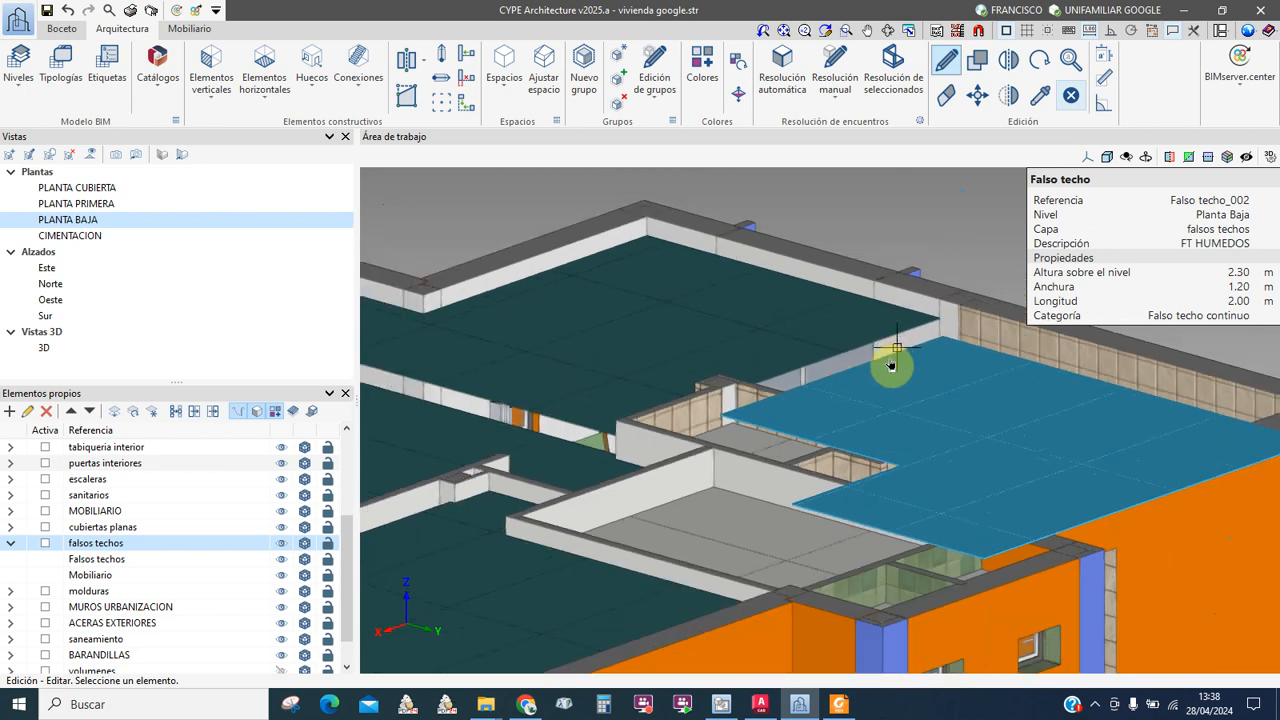
Step: Open the project's element typologies and browse the false ceiling and wall type lists
{"action": "left_click", "coordinate": [213, 100]}
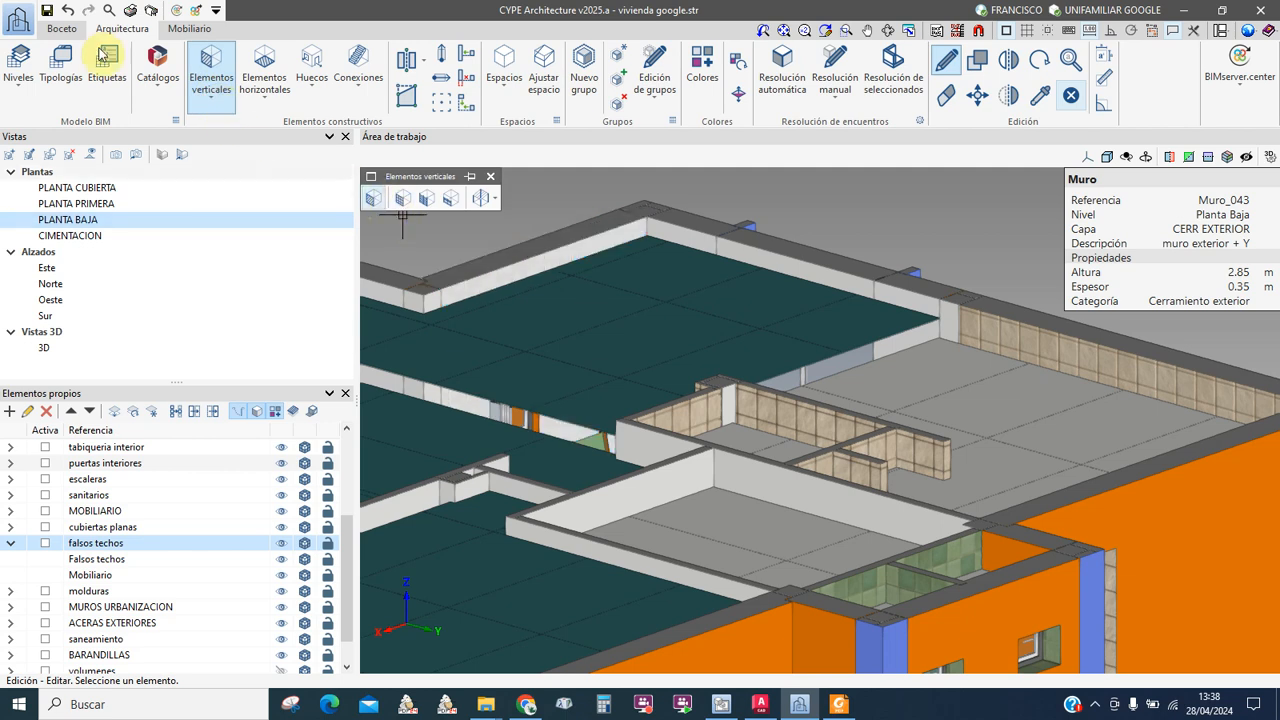
{"action": "left_click", "coordinate": [60, 75]}
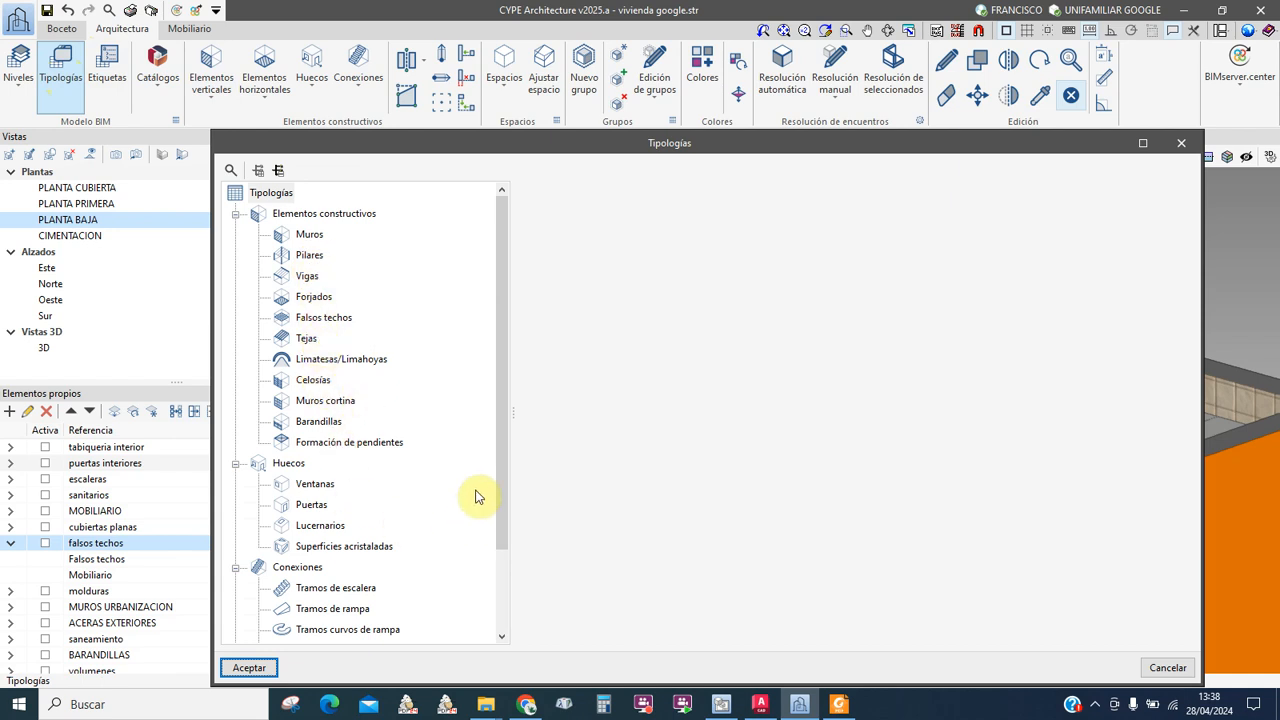
{"action": "left_click_drag", "start_coordinate": [504, 424], "coordinate": [500, 462]}
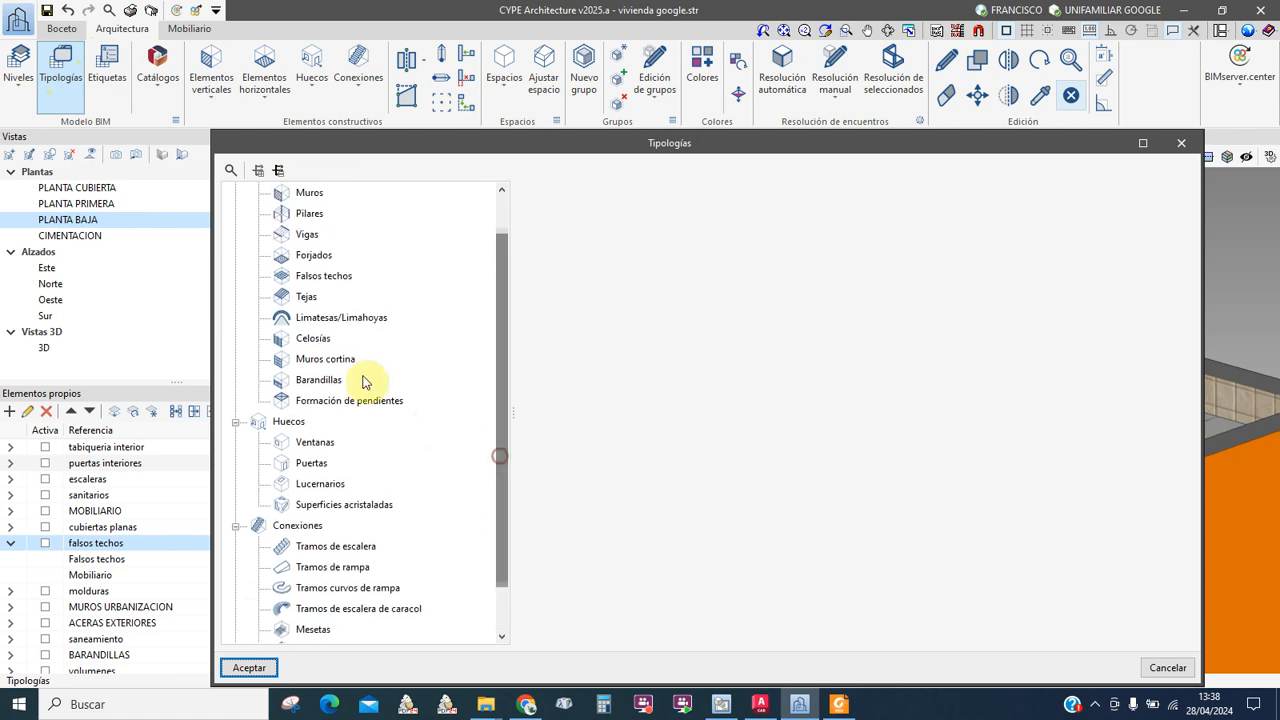
{"action": "left_click", "coordinate": [320, 276]}
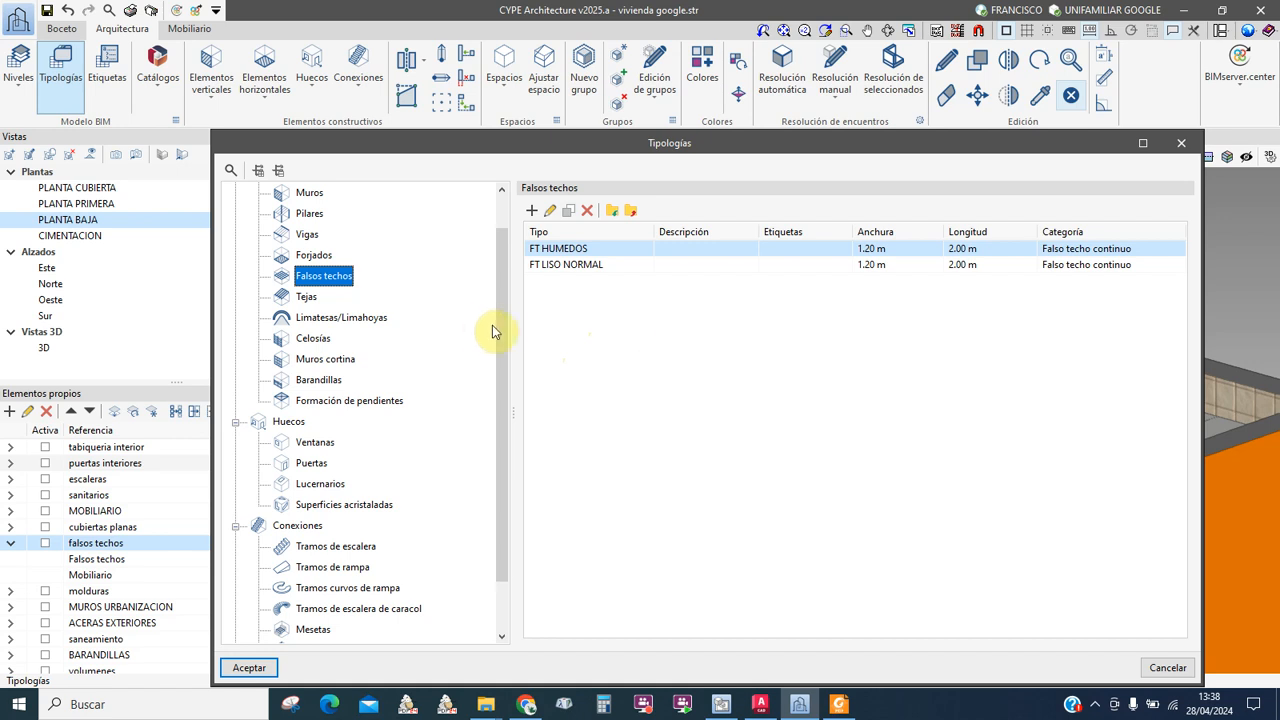
{"action": "left_click_drag", "start_coordinate": [503, 314], "coordinate": [497, 277]}
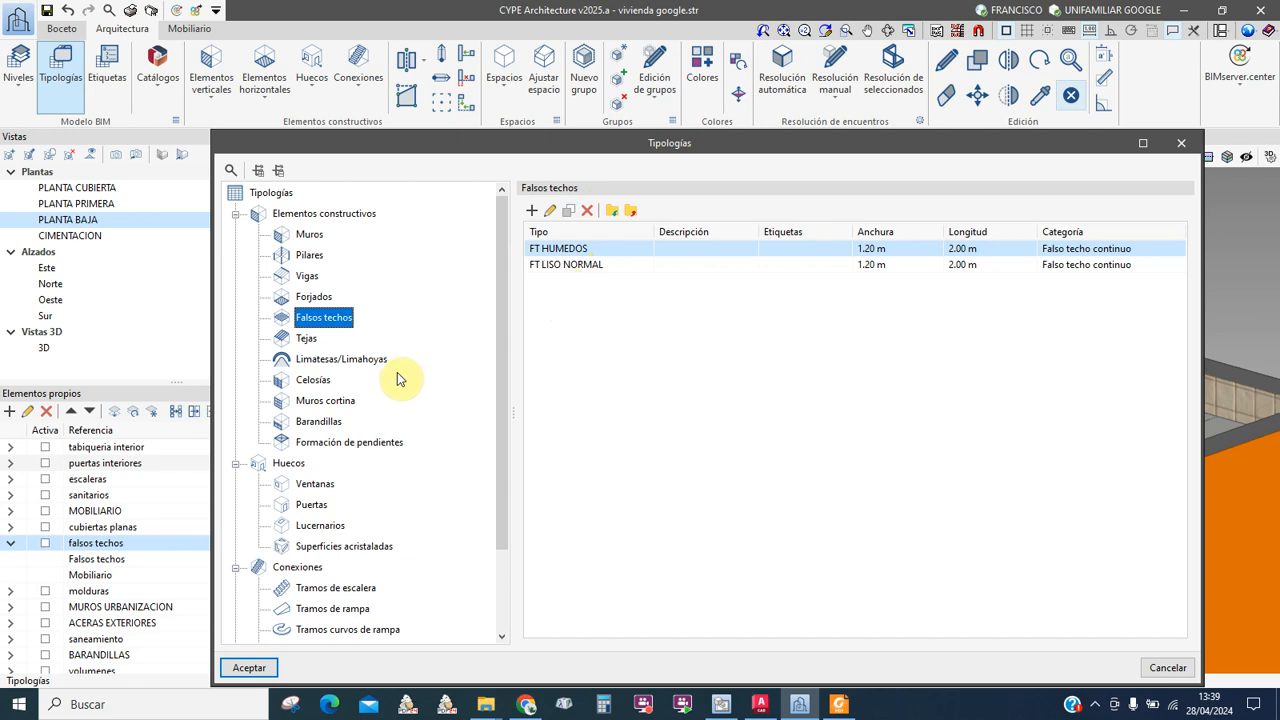
{"action": "left_click", "coordinate": [303, 238]}
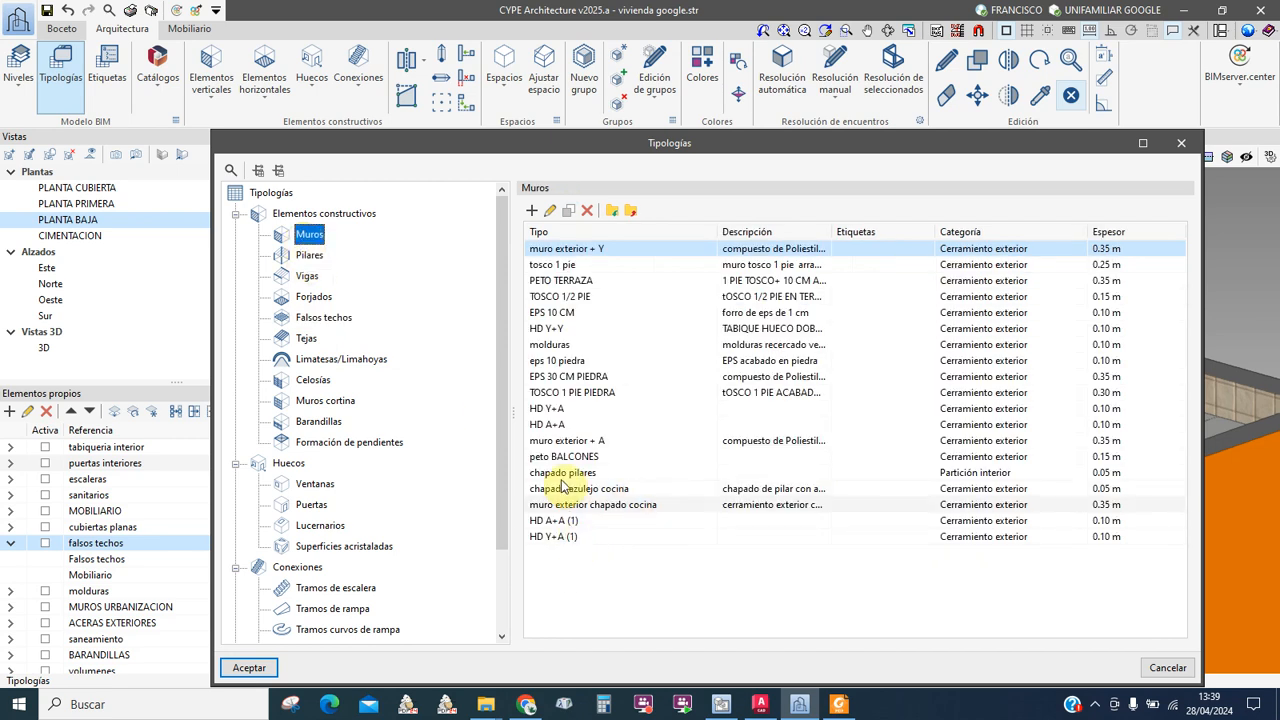
Step: Select the HD Y+Y wall type and duplicate it, then discard the copy without saving changes
{"action": "left_click", "coordinate": [543, 408]}
{"action": "left_click", "coordinate": [548, 250]}
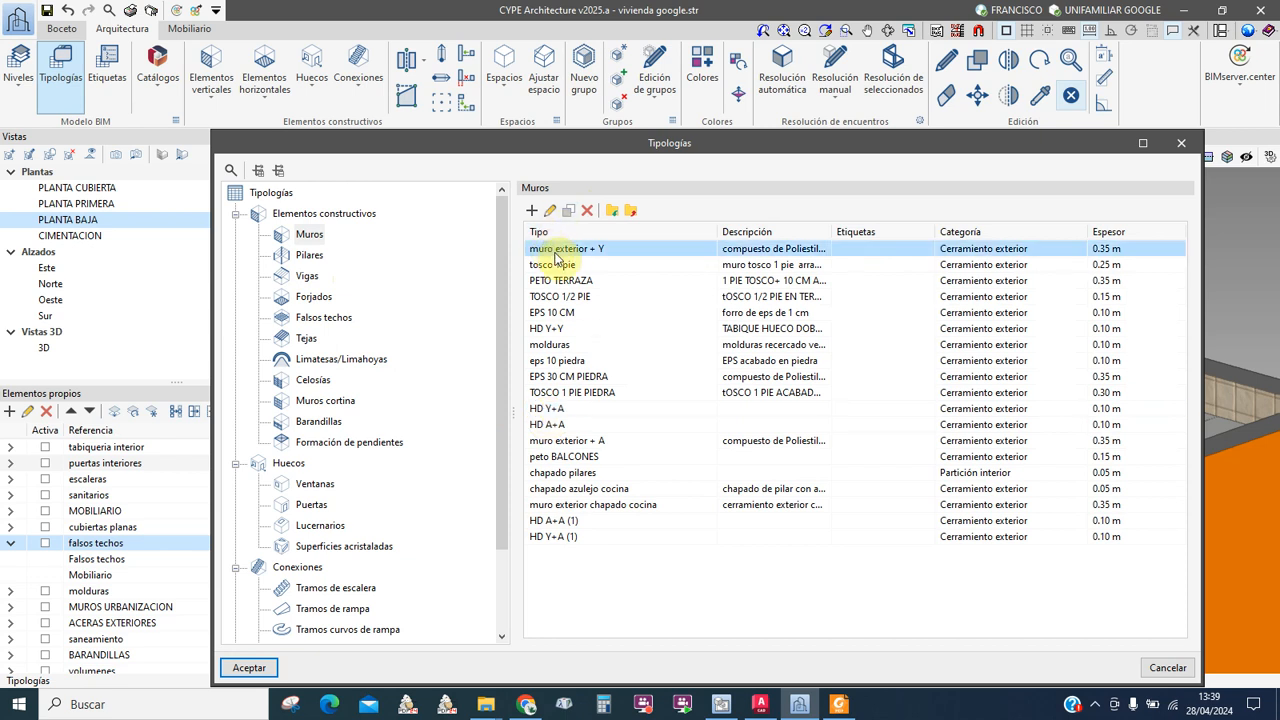
{"action": "left_click", "coordinate": [549, 412]}
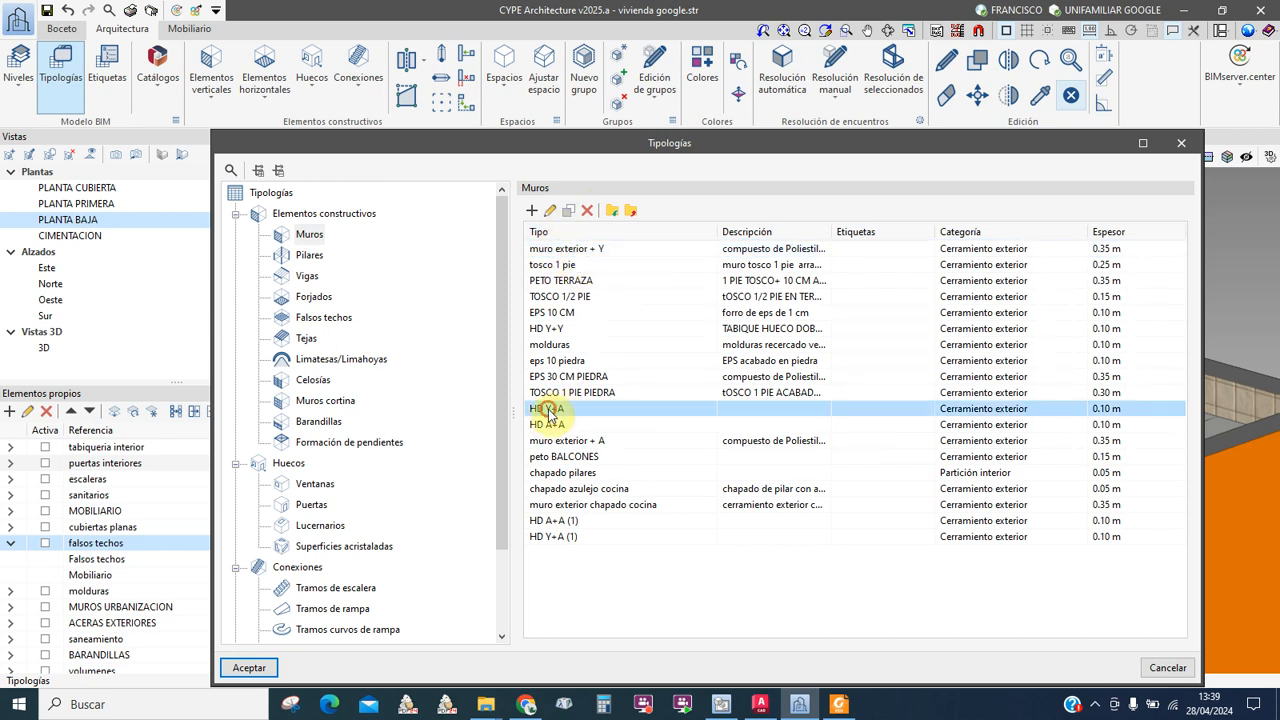
{"action": "left_click", "coordinate": [548, 329]}
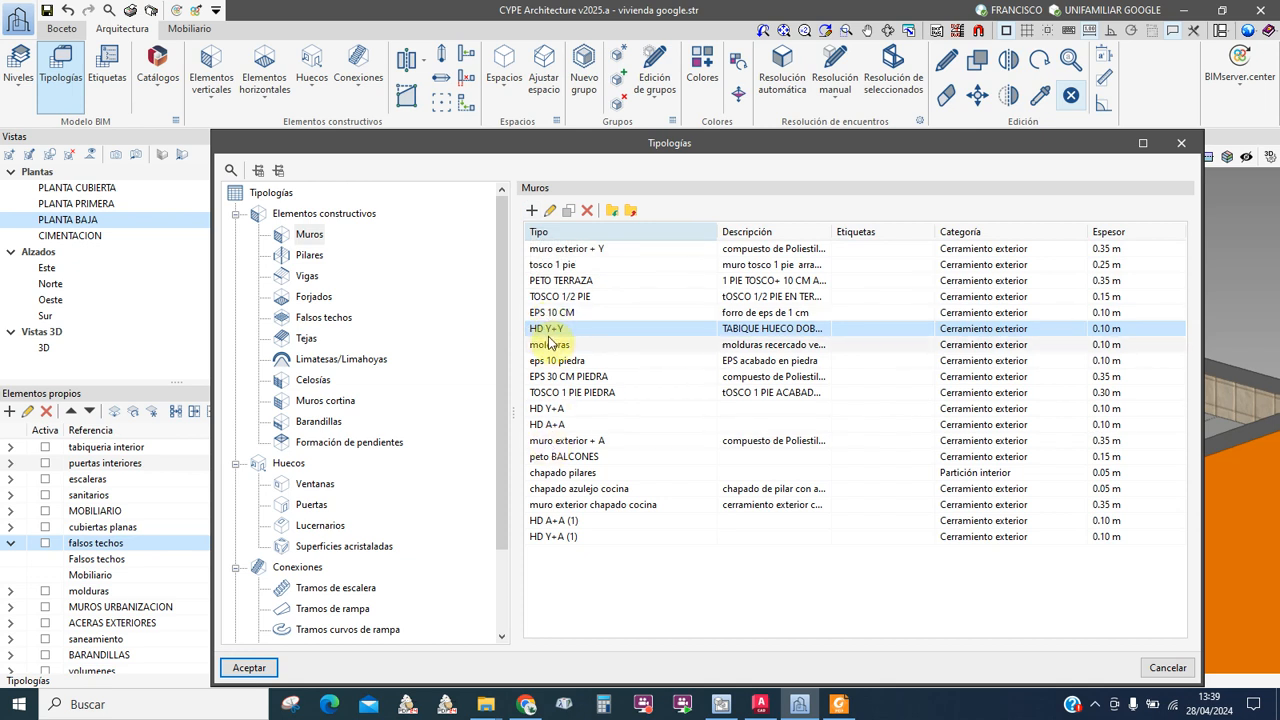
{"action": "left_click", "coordinate": [566, 212]}
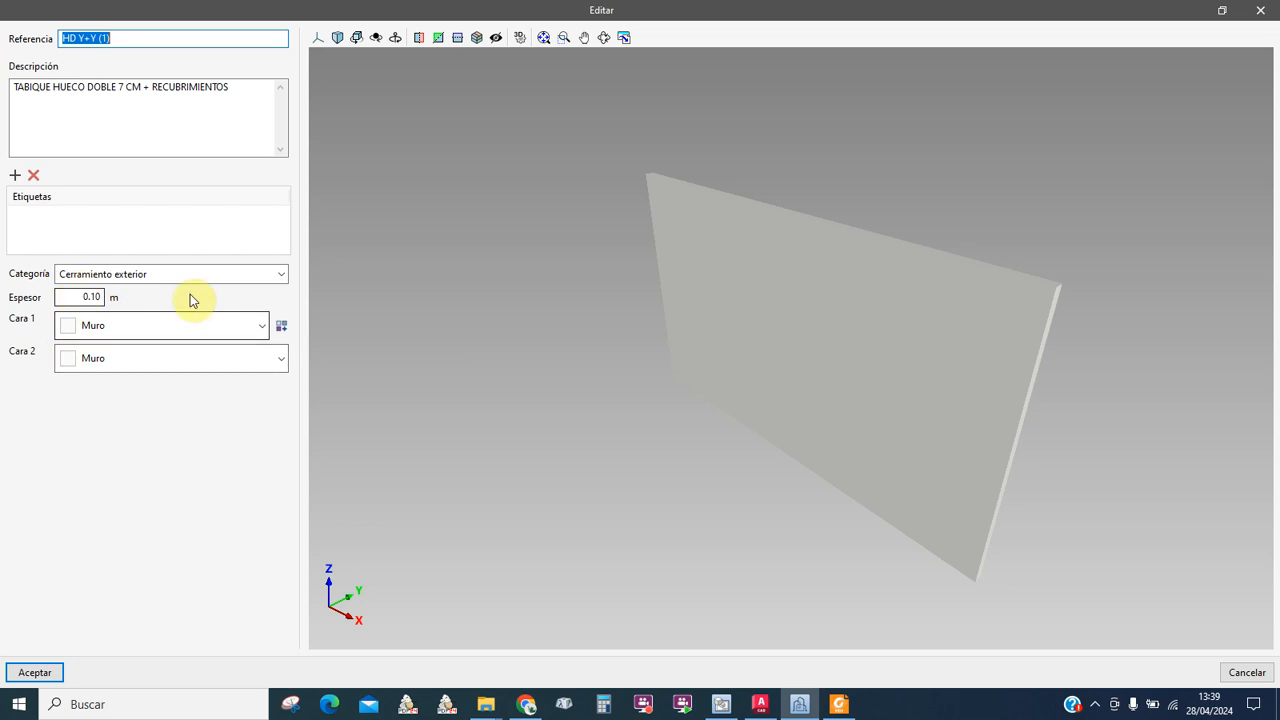
{"action": "left_click", "coordinate": [1240, 673]}
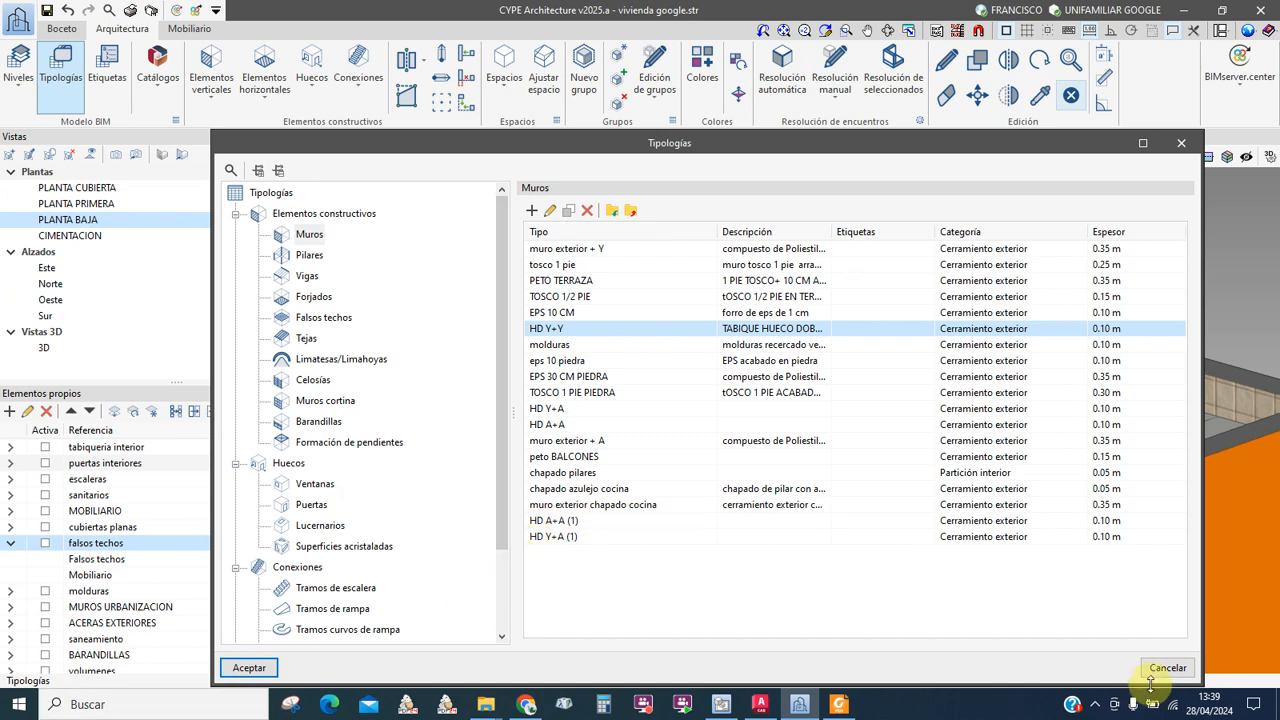
{"action": "left_click", "coordinate": [1177, 670]}
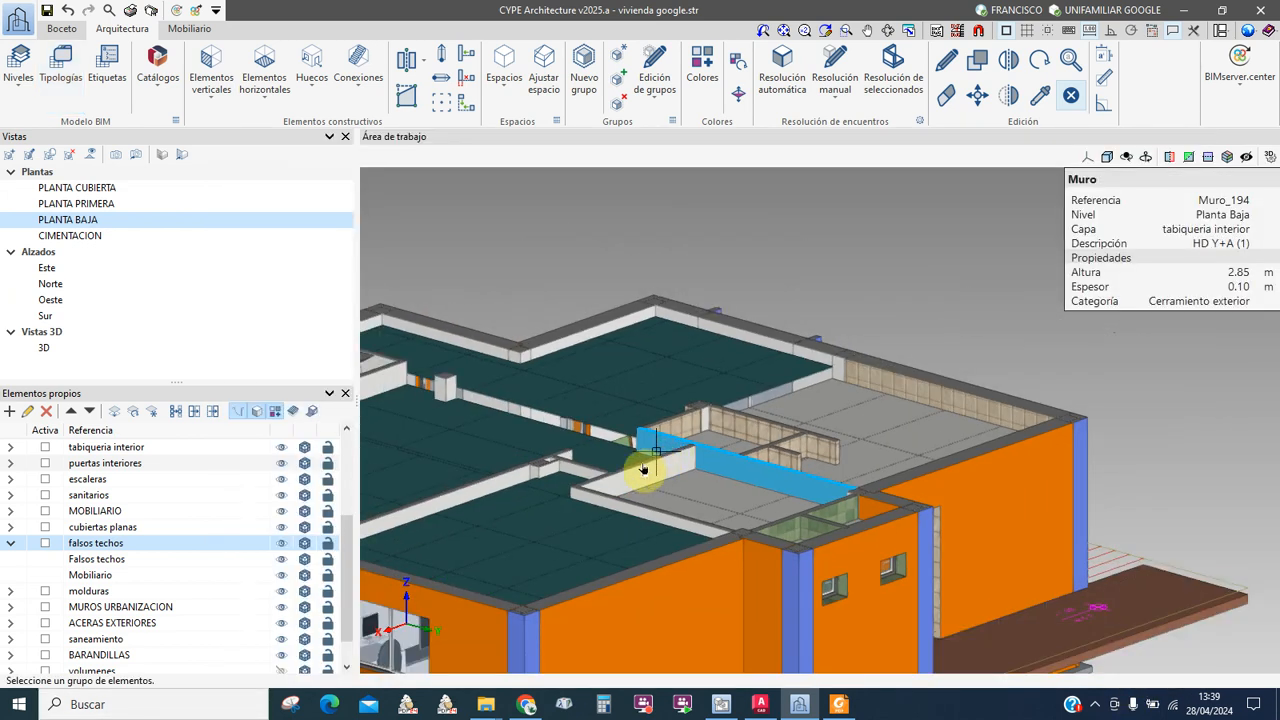
{"action": "middle_click_drag", "start_coordinate": [621, 479], "coordinate": [722, 469]}
{"action": "scroll", "coordinate": [680, 500], "scroll_direction": "down", "scroll_amount": 5}
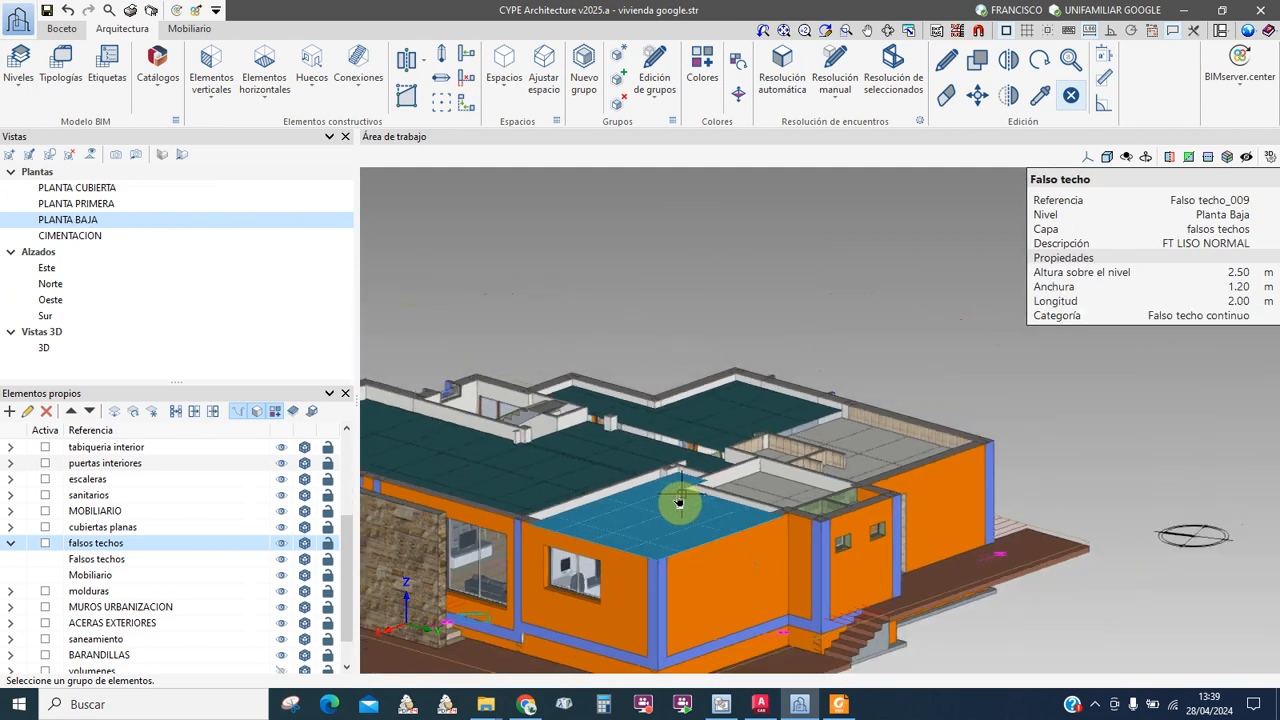
{"action": "middle_click_drag", "start_coordinate": [606, 500], "coordinate": [745, 443]}
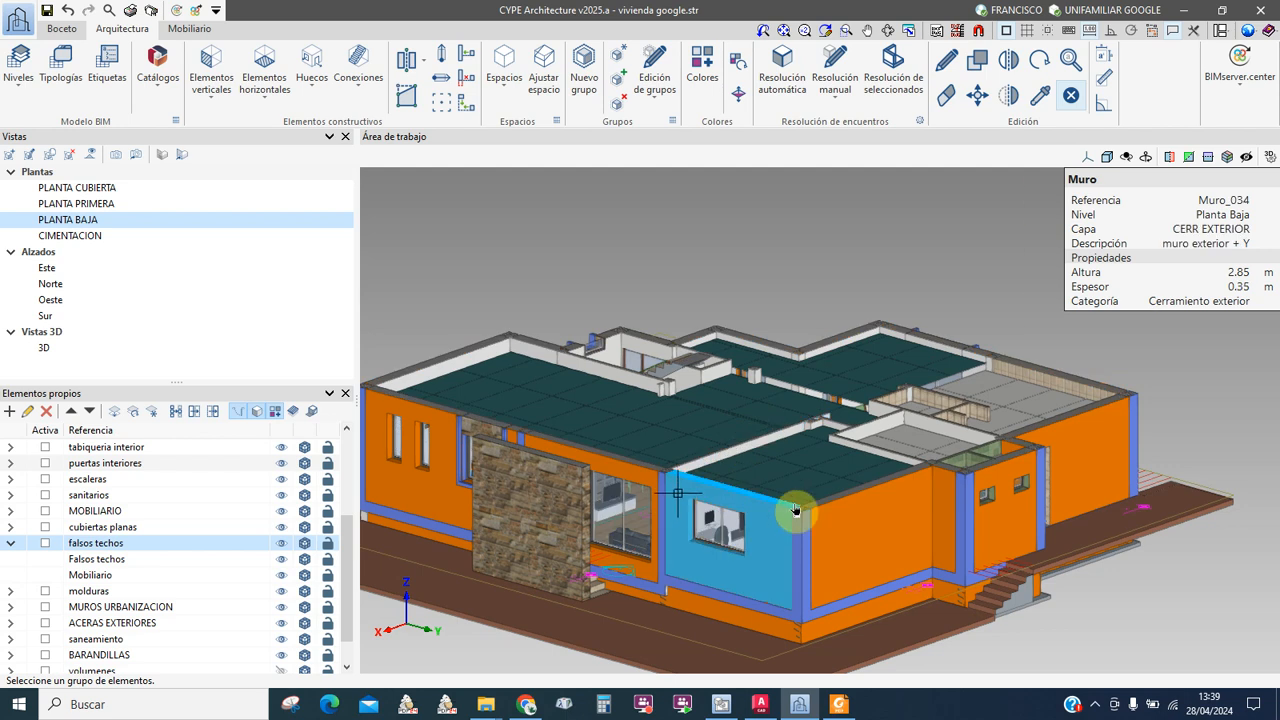
{"action": "middle_click_drag", "start_coordinate": [428, 353], "coordinate": [413, 479]}
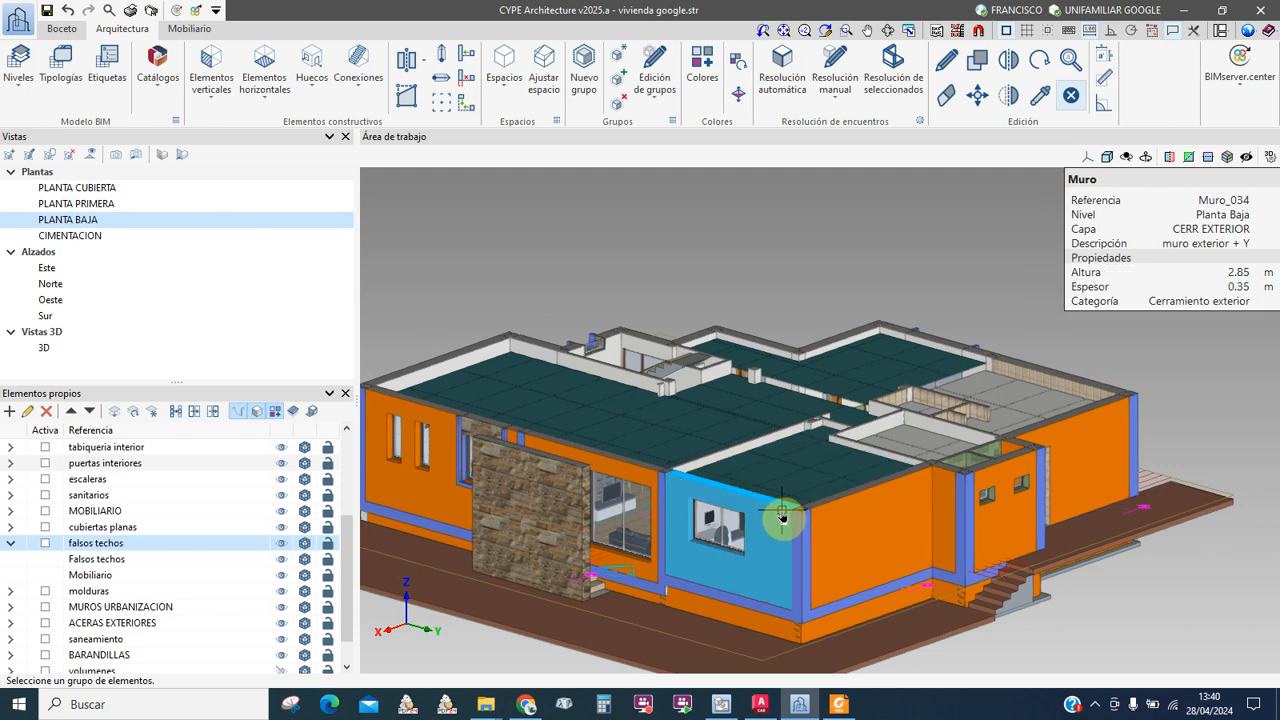
{"action": "scroll", "coordinate": [778, 466], "scroll_direction": "up", "scroll_amount": 5}
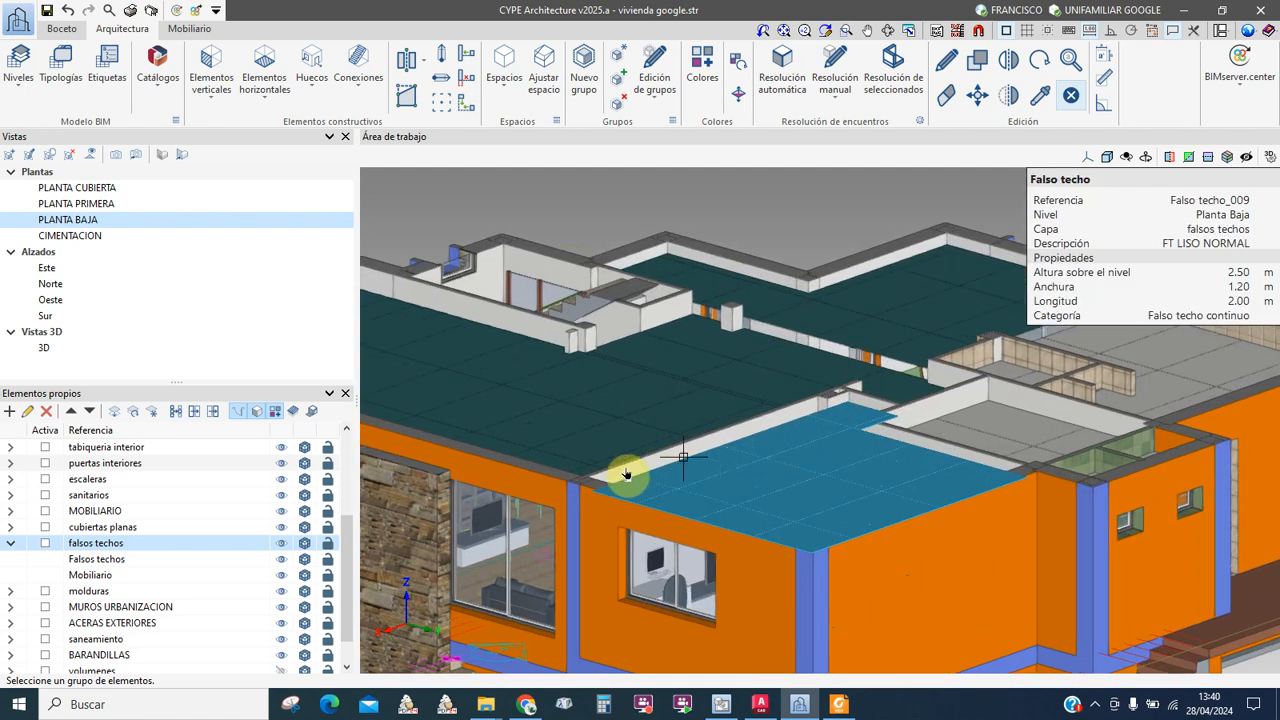
{"action": "middle_click_drag", "start_coordinate": [680, 516], "coordinate": [812, 473]}
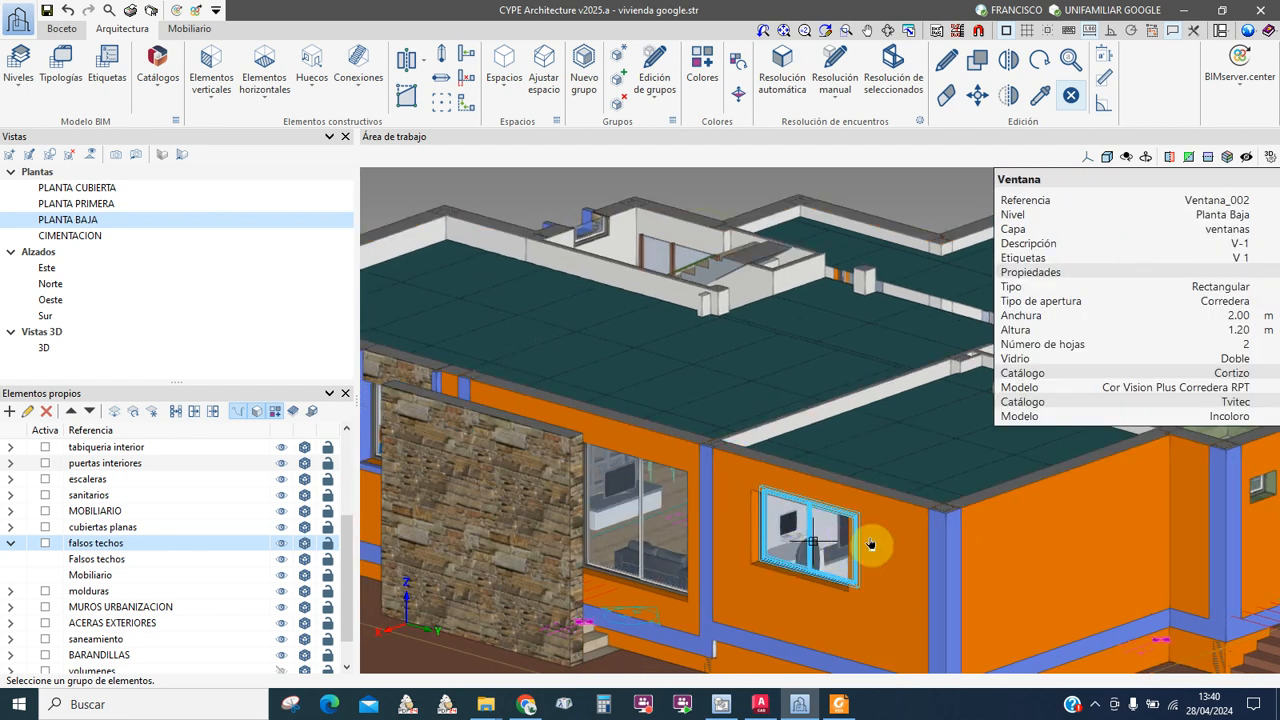
{"action": "middle_click_drag", "start_coordinate": [1011, 531], "coordinate": [956, 531]}
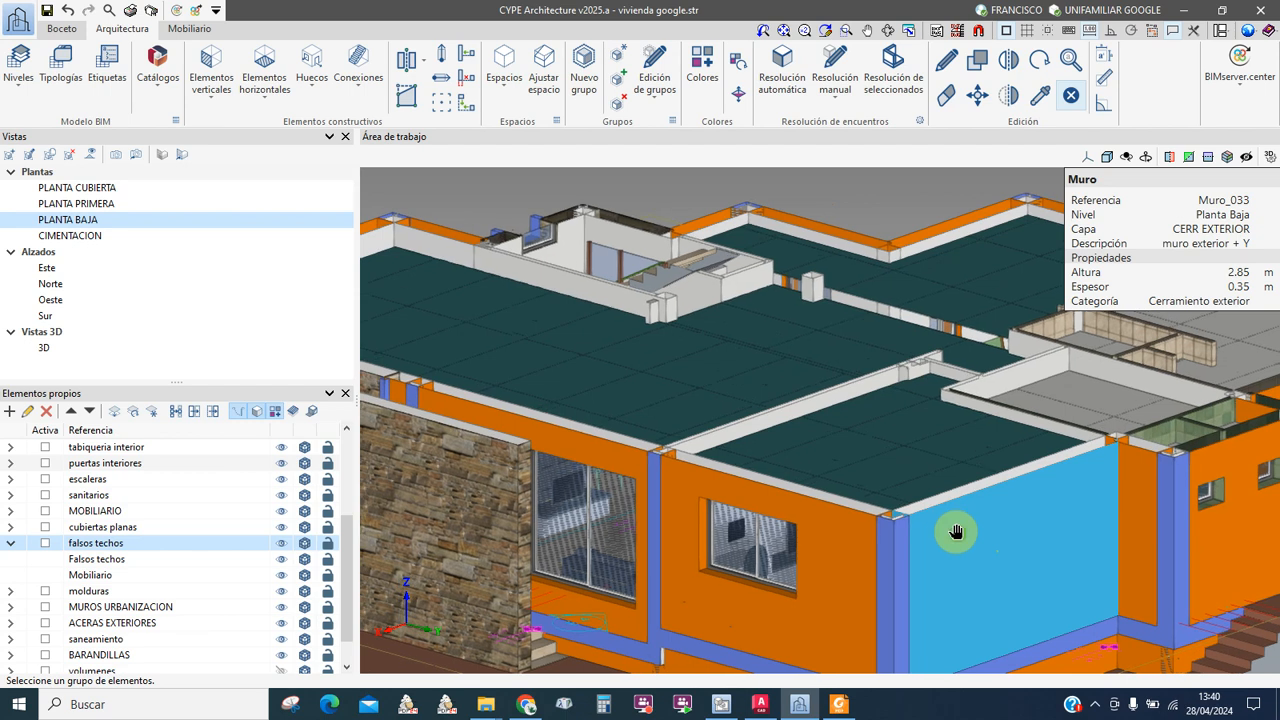
{"action": "scroll", "coordinate": [694, 580], "scroll_direction": "down", "scroll_amount": 2}
{"action": "middle_click_drag", "start_coordinate": [651, 591], "coordinate": [645, 528]}
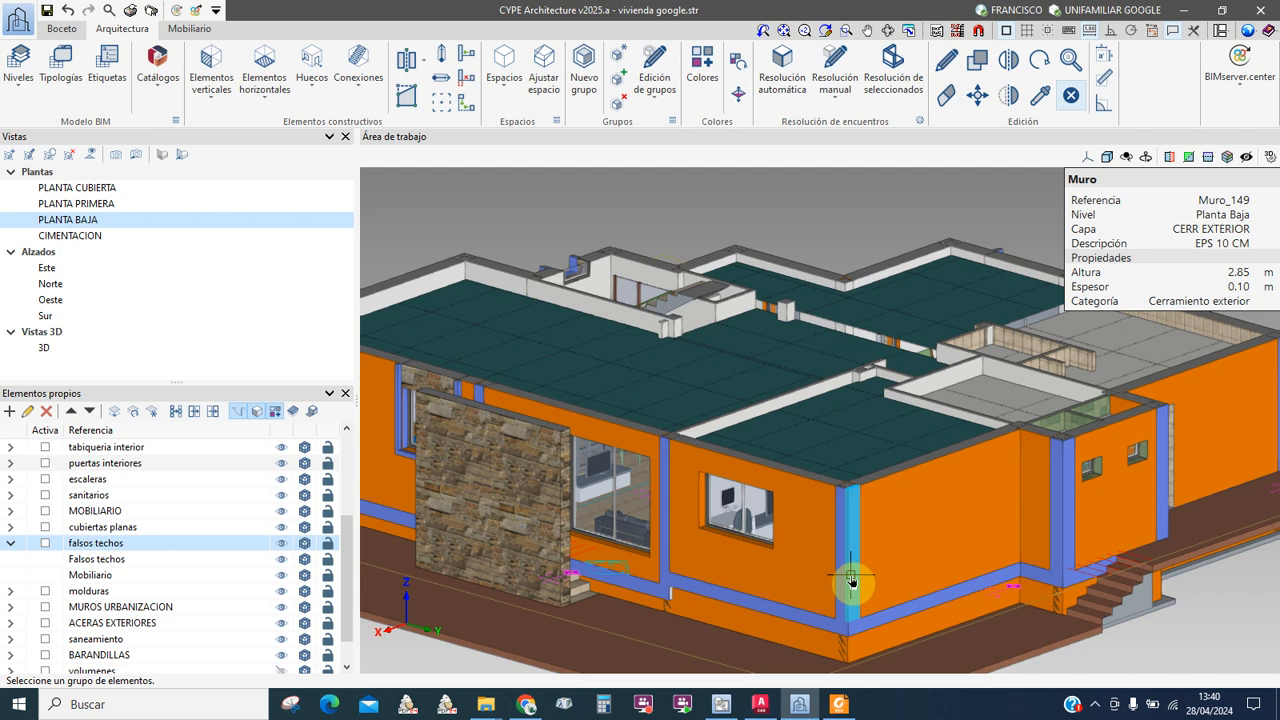
{"action": "left_click", "coordinate": [826, 694]}
{"action": "left_click", "coordinate": [836, 700]}
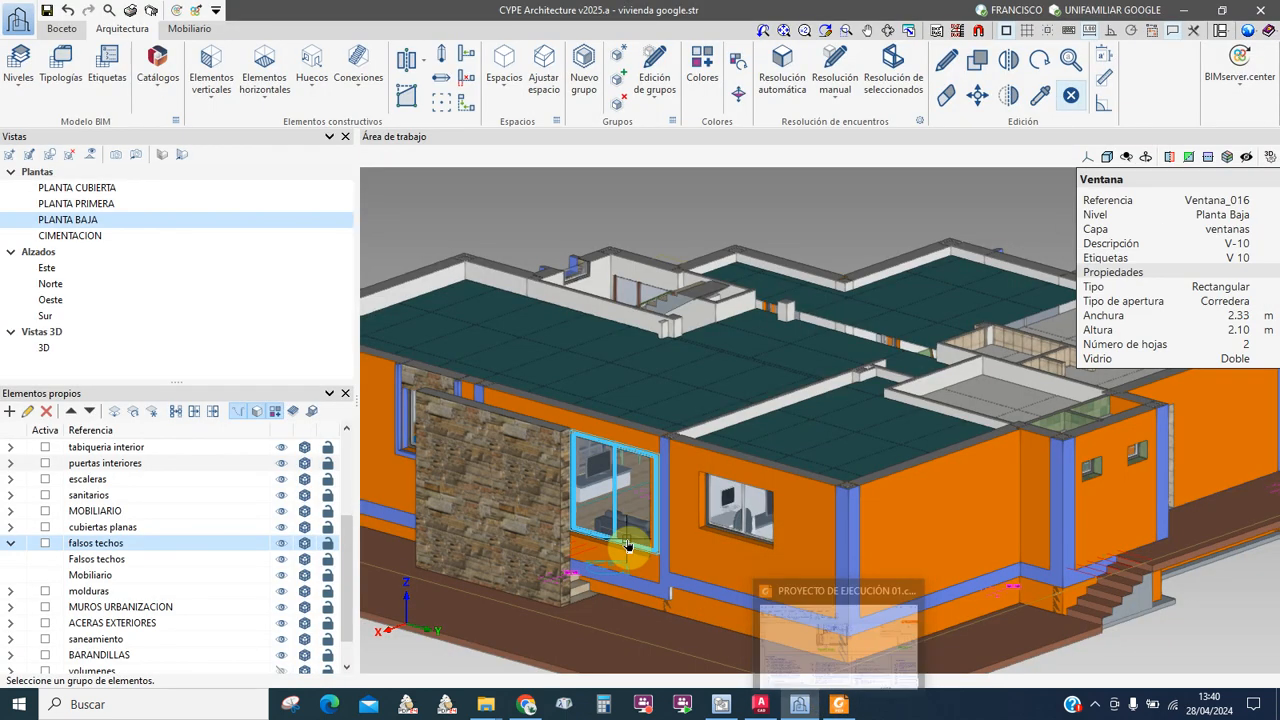
{"action": "mouse_move", "coordinate": [842, 706]}
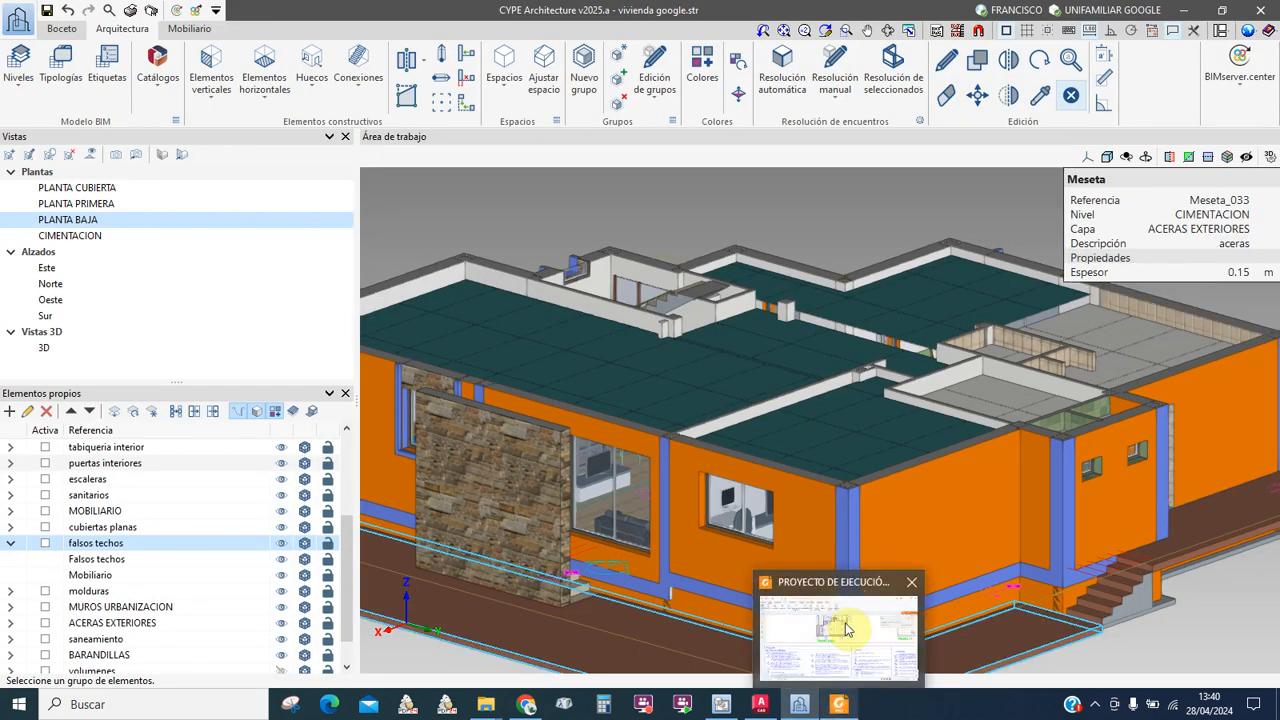
{"action": "left_click", "coordinate": [845, 590]}
Step: Inspect page 14's ground-floor plan, panning across the living room and other rooms to read finish codes like VP 3, PC 2, BA 4
{"action": "scroll", "coordinate": [702, 524], "scroll_direction": "down", "scroll_amount": 4}
{"action": "scroll", "coordinate": [700, 527], "scroll_direction": "up", "scroll_amount": 5}
{"action": "scroll", "coordinate": [707, 525], "scroll_direction": "up", "scroll_amount": 10}
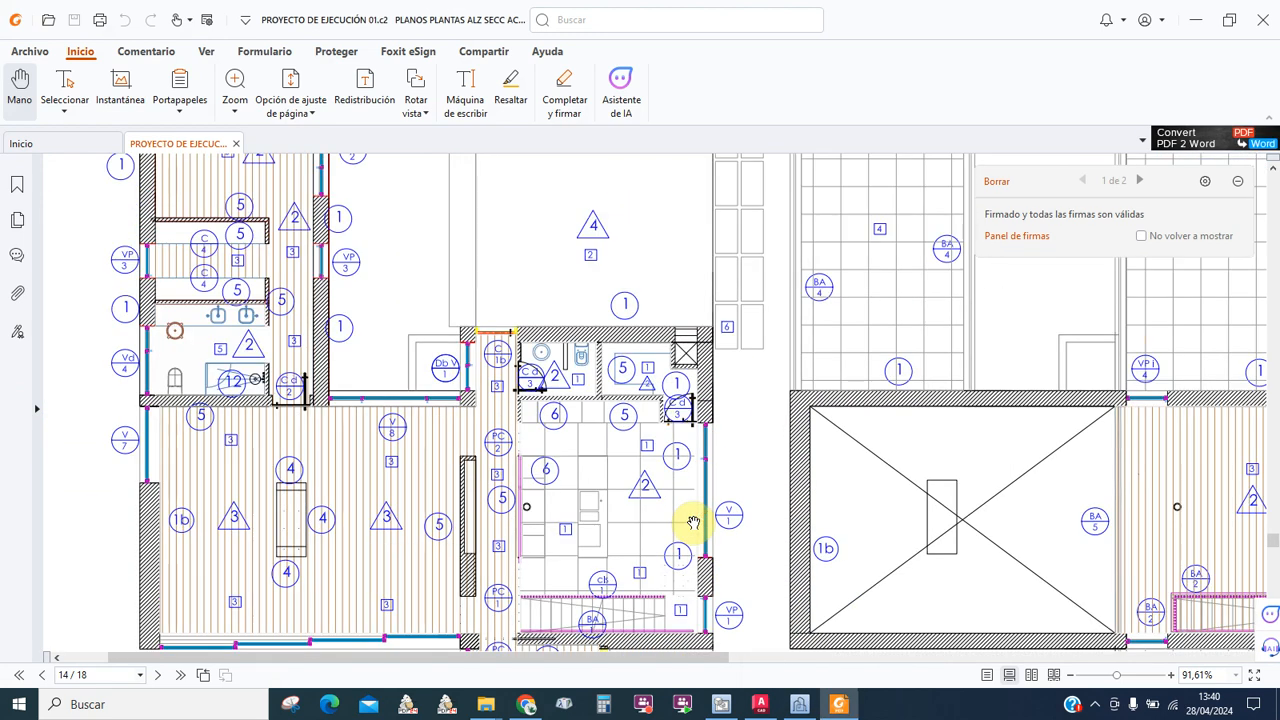
{"action": "scroll", "coordinate": [693, 522], "scroll_direction": "up", "scroll_amount": 6}
{"action": "scroll", "coordinate": [693, 522], "scroll_direction": "up", "scroll_amount": 2}
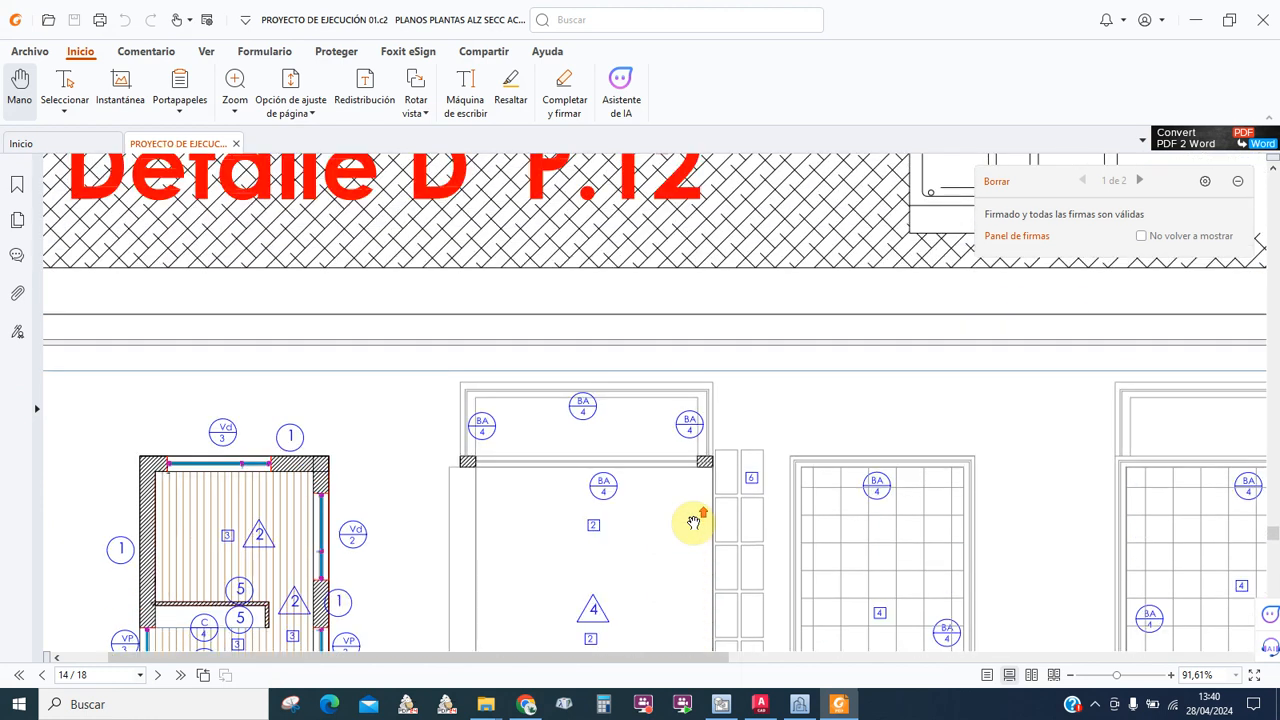
{"action": "scroll", "coordinate": [693, 522], "scroll_direction": "down", "scroll_amount": 4}
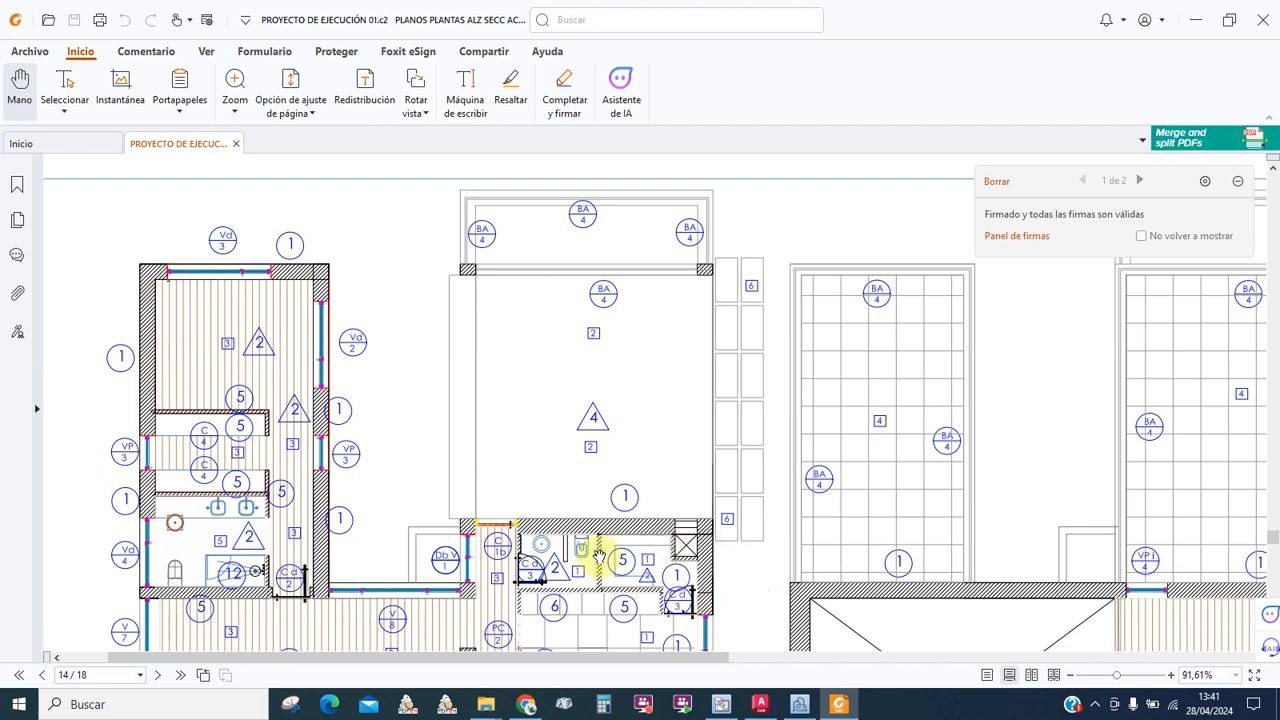
{"action": "left_click_drag", "start_coordinate": [646, 498], "coordinate": [664, 481]}
{"action": "scroll", "coordinate": [665, 470], "scroll_direction": "down", "scroll_amount": 3}
{"action": "scroll", "coordinate": [664, 515], "scroll_direction": "down", "scroll_amount": 1}
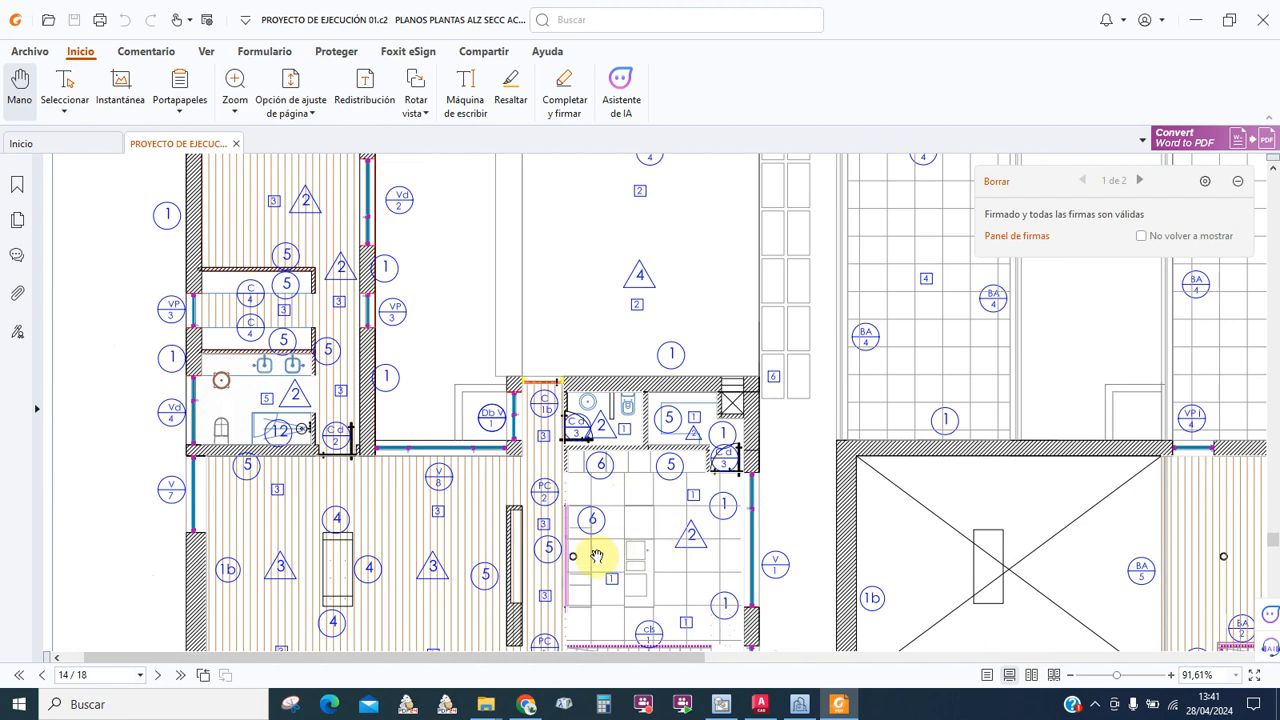
{"action": "left_click_drag", "start_coordinate": [577, 571], "coordinate": [534, 434]}
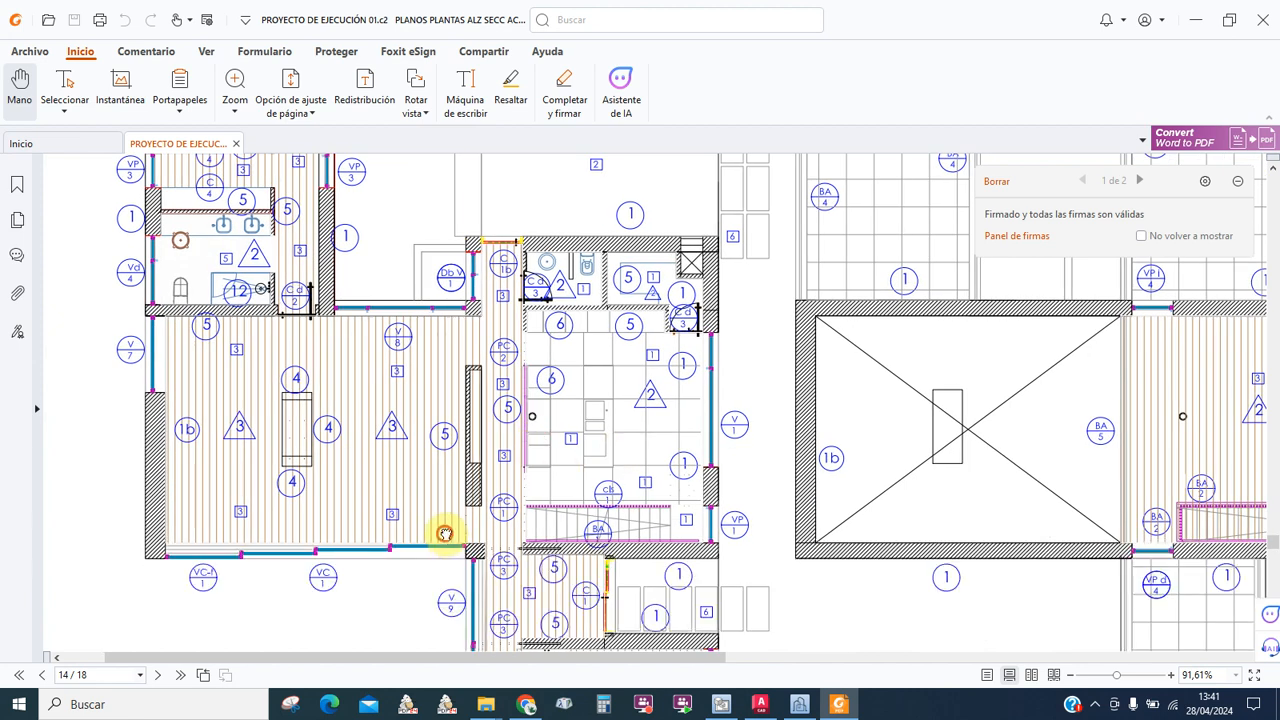
{"action": "left_click_drag", "start_coordinate": [445, 537], "coordinate": [420, 466]}
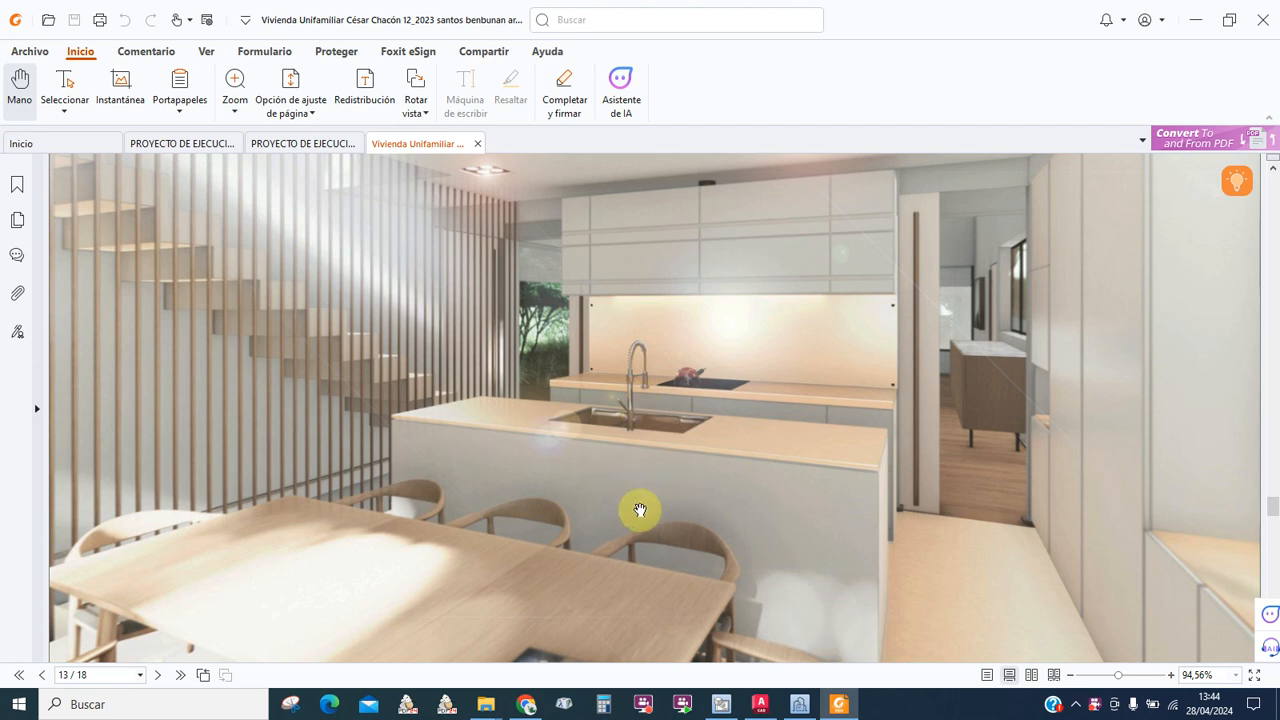
Step: Scroll the 'Vivienda Unifamiliar' renders PDF from page 13 to the page 14 dining-room render with fireplace
{"action": "scroll", "coordinate": [693, 532], "scroll_direction": "down", "scroll_amount": 1}
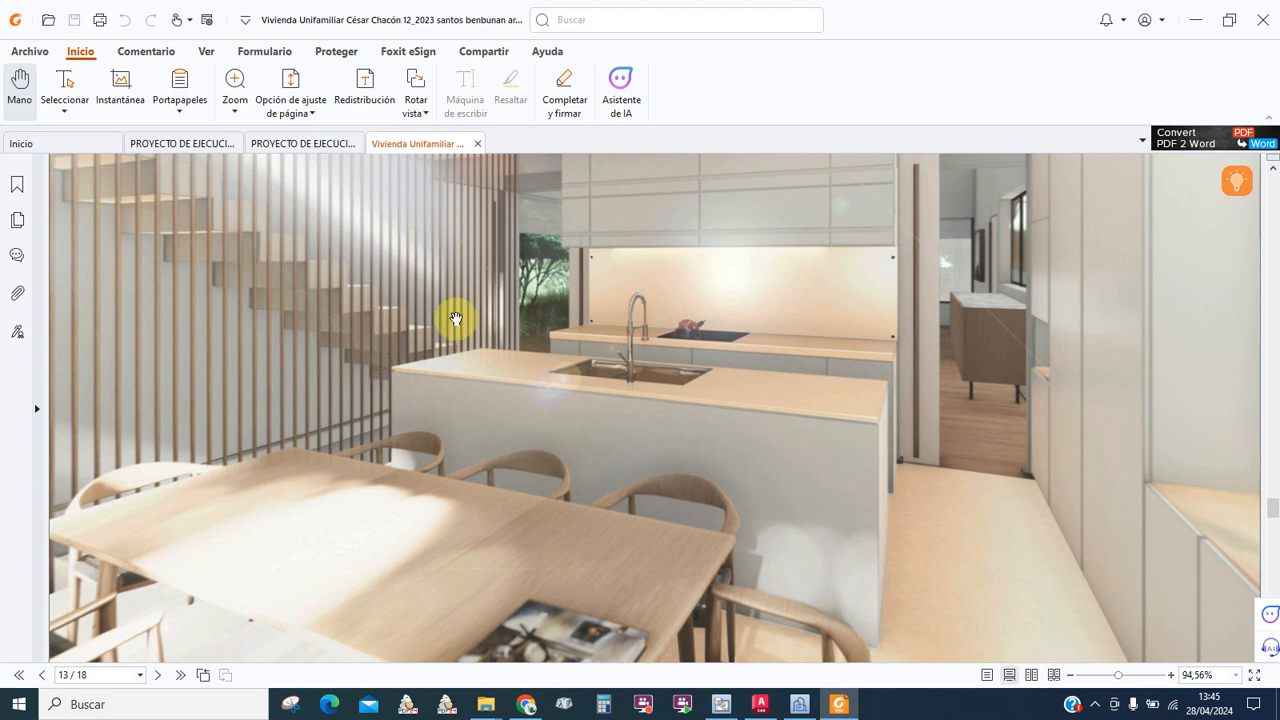
{"action": "scroll", "coordinate": [565, 515], "scroll_direction": "down", "scroll_amount": 2}
{"action": "scroll", "coordinate": [567, 512], "scroll_direction": "up", "scroll_amount": 2}
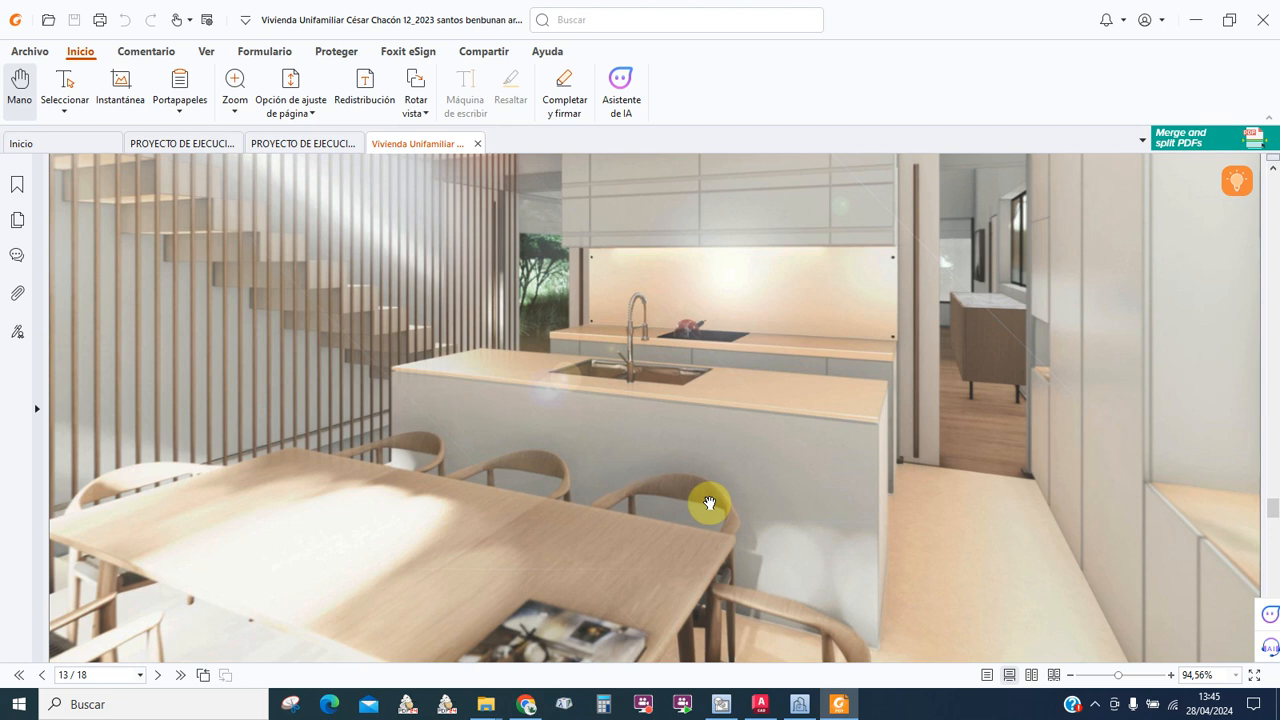
{"action": "scroll", "coordinate": [646, 494], "scroll_direction": "down", "scroll_amount": 8}
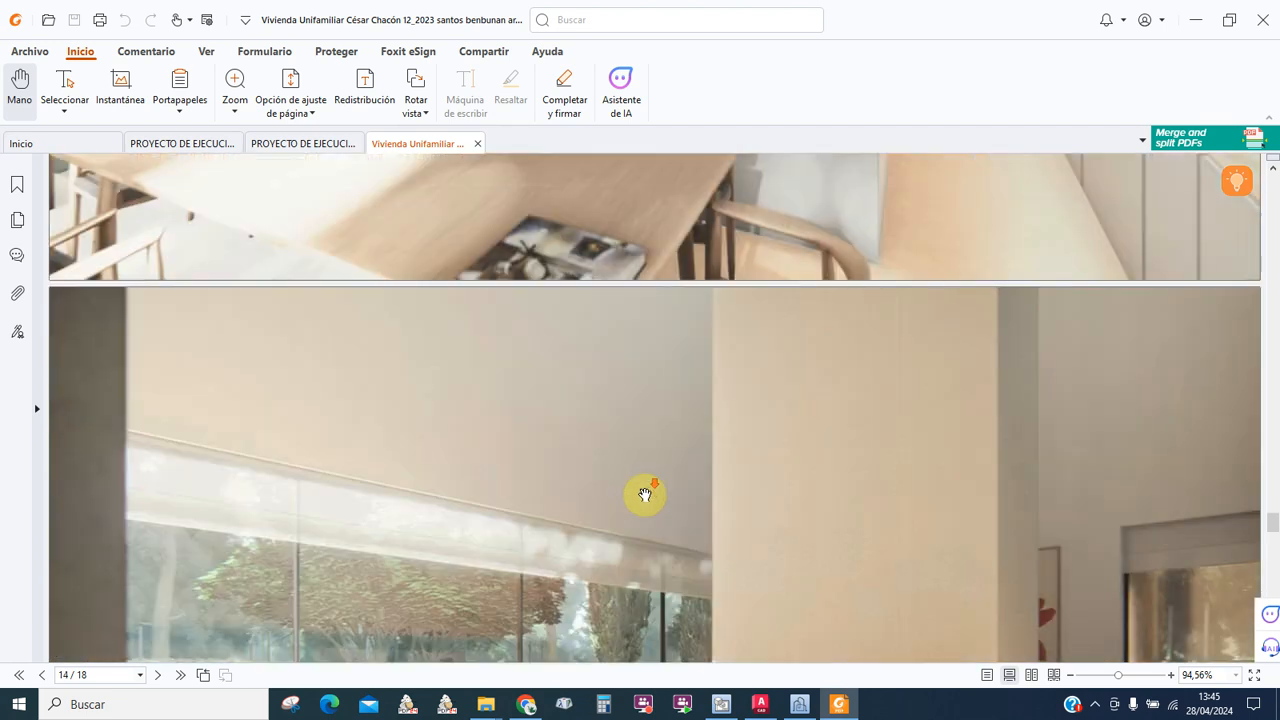
{"action": "scroll", "coordinate": [645, 494], "scroll_direction": "down", "scroll_amount": 5}
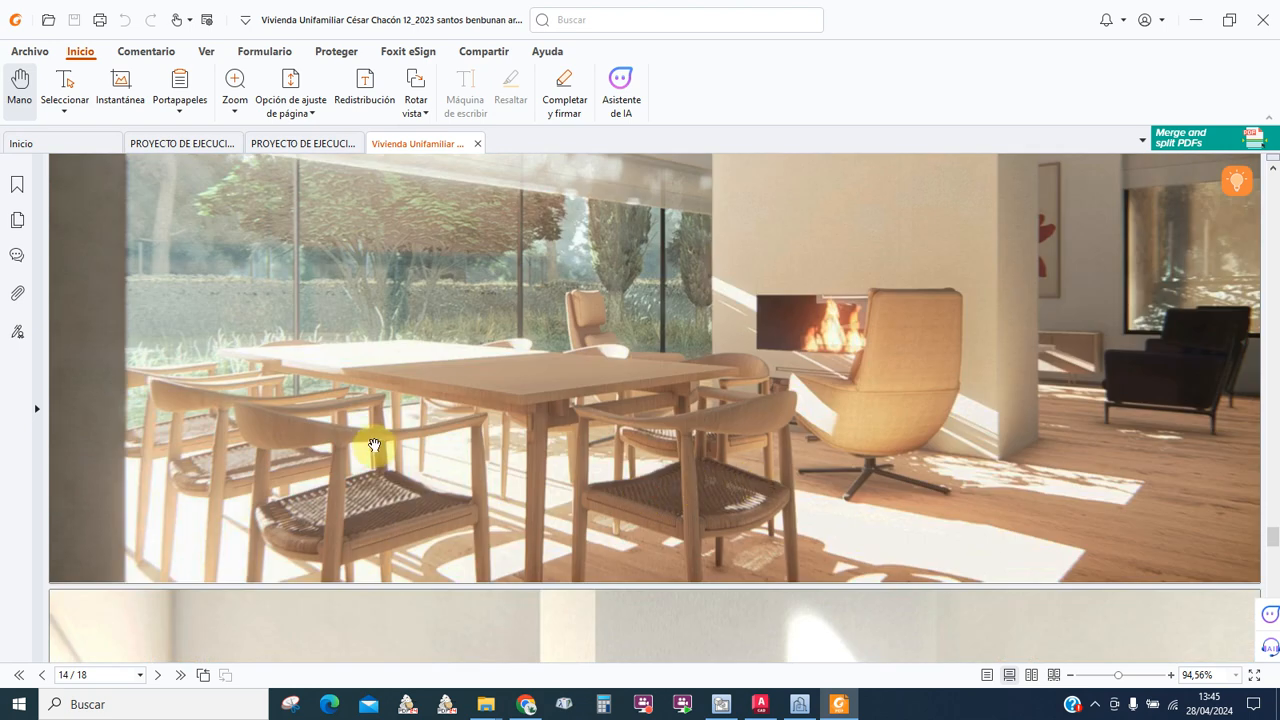
{"action": "scroll", "coordinate": [534, 280], "scroll_direction": "up", "scroll_amount": 1}
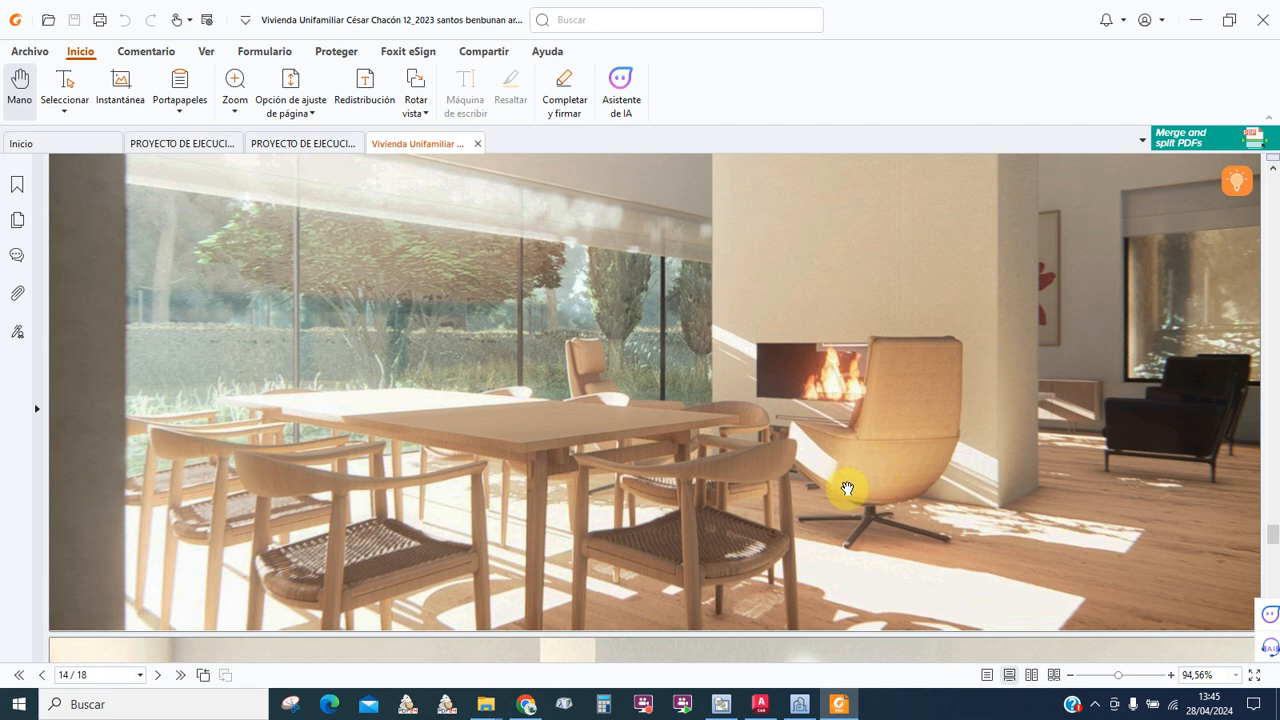
{"action": "scroll", "coordinate": [855, 484], "scroll_direction": "up", "scroll_amount": 6}
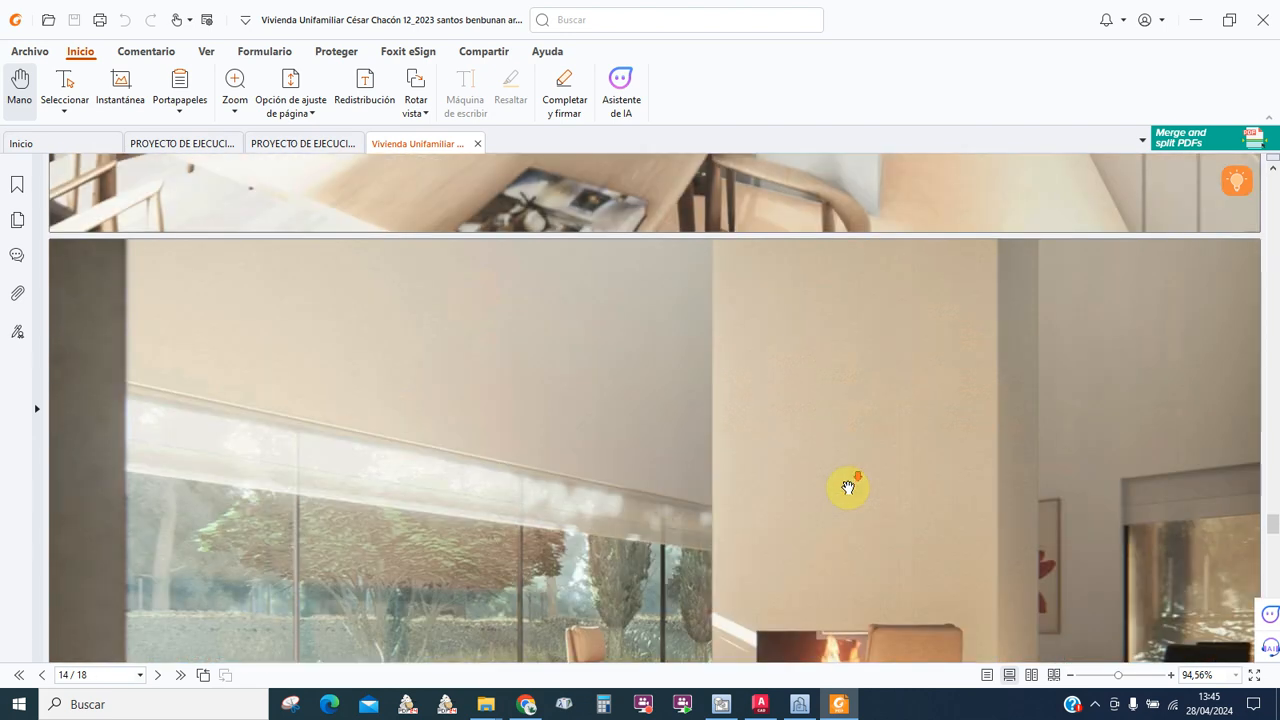
{"action": "scroll", "coordinate": [848, 487], "scroll_direction": "down", "scroll_amount": 5}
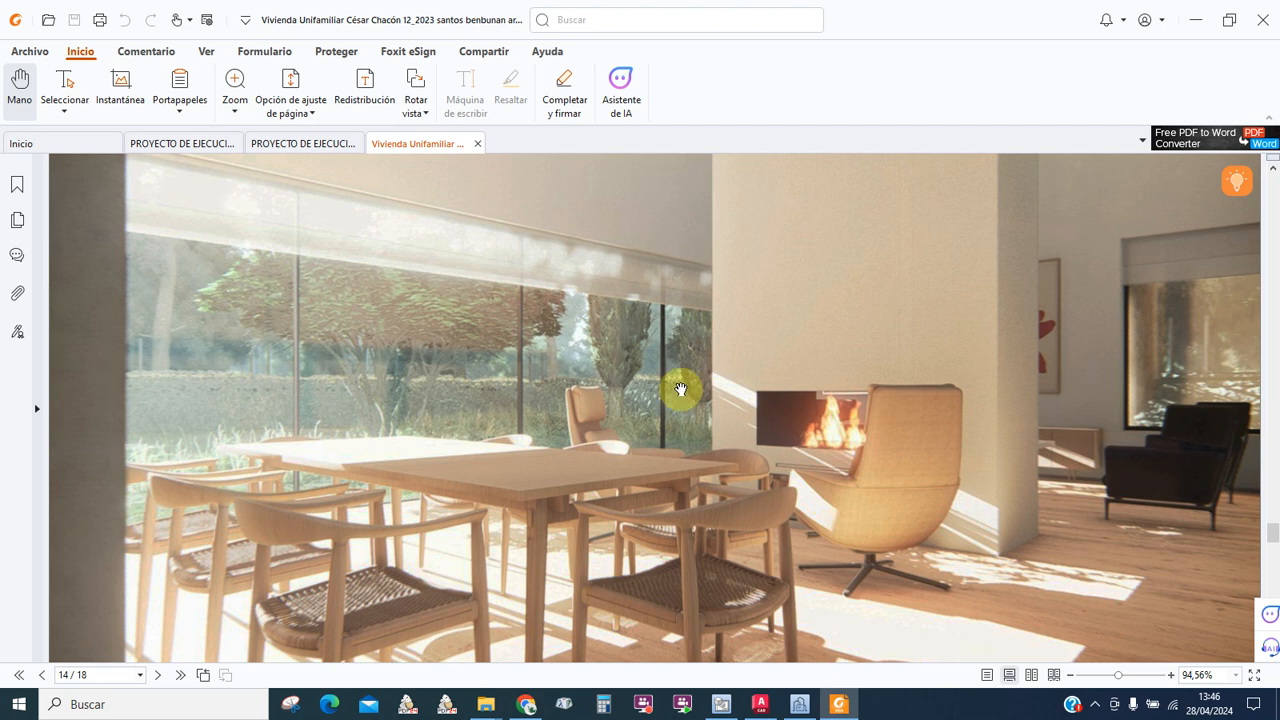
{"action": "scroll", "coordinate": [831, 517], "scroll_direction": "up", "scroll_amount": 1}
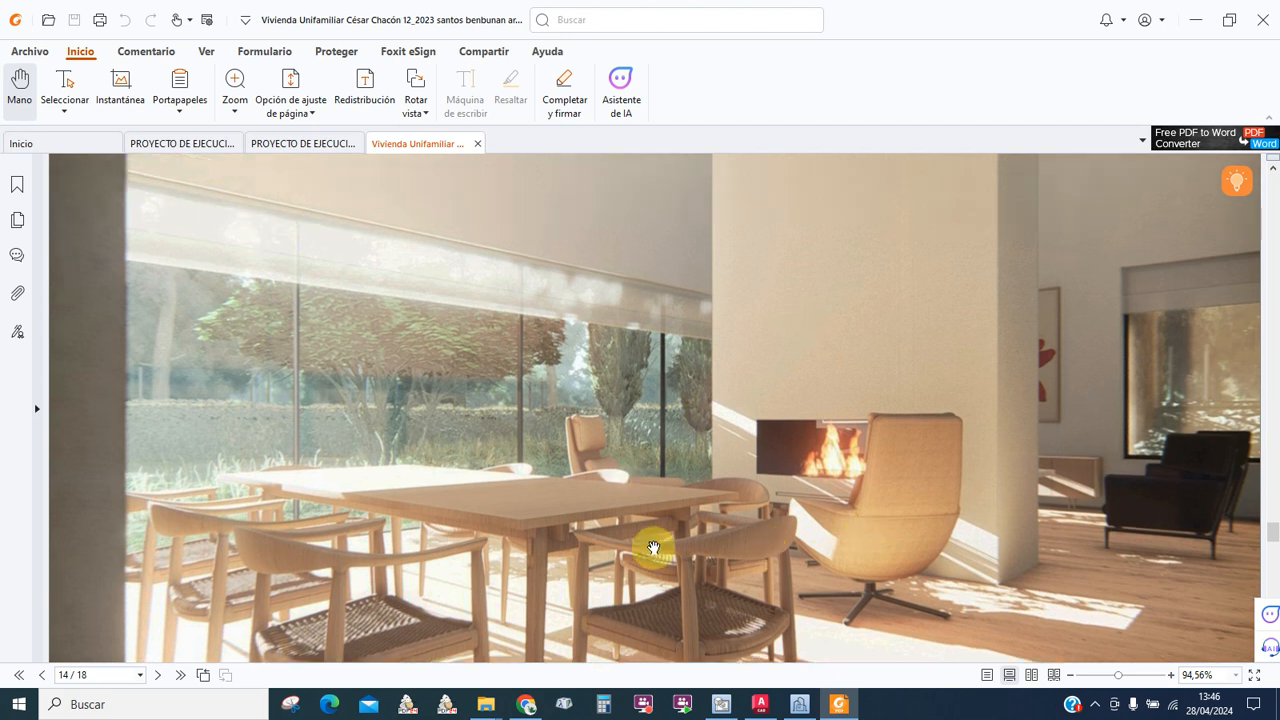